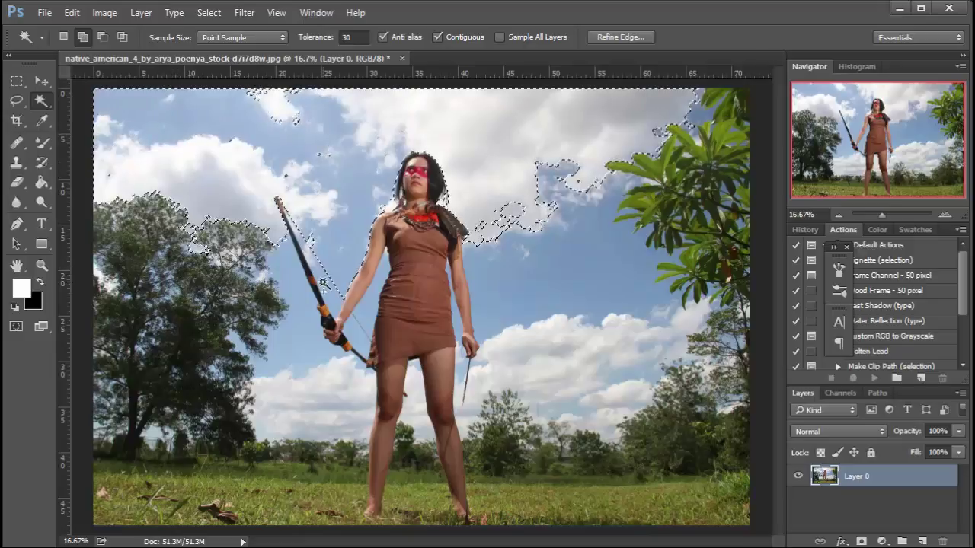
Add the blue sky between the bow, the arms and the torso to the Magic Wand selection
key("ctrl+plus")
key("ctrl+plus")
key("ctrl+plus")
left_click_drag(360, 263, 520, 368)
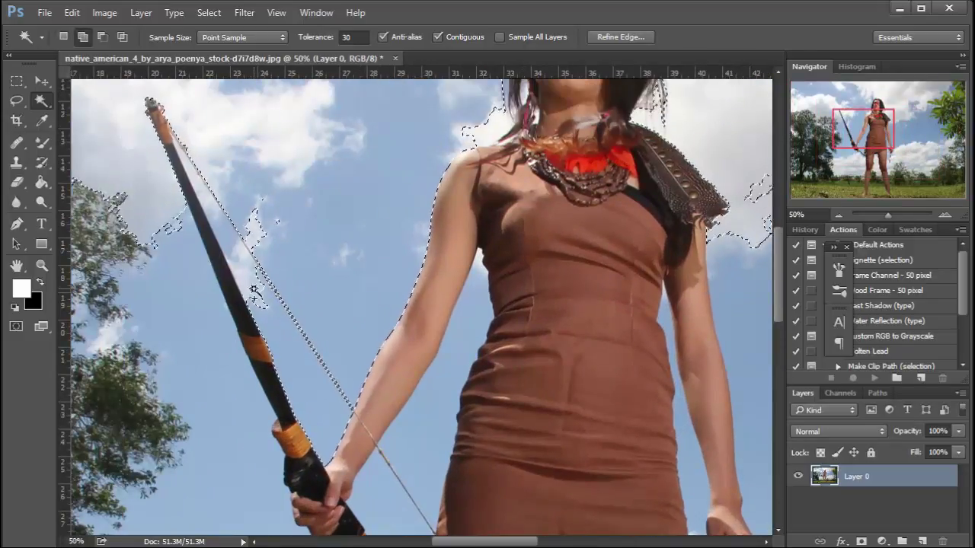
left_click(486, 335)
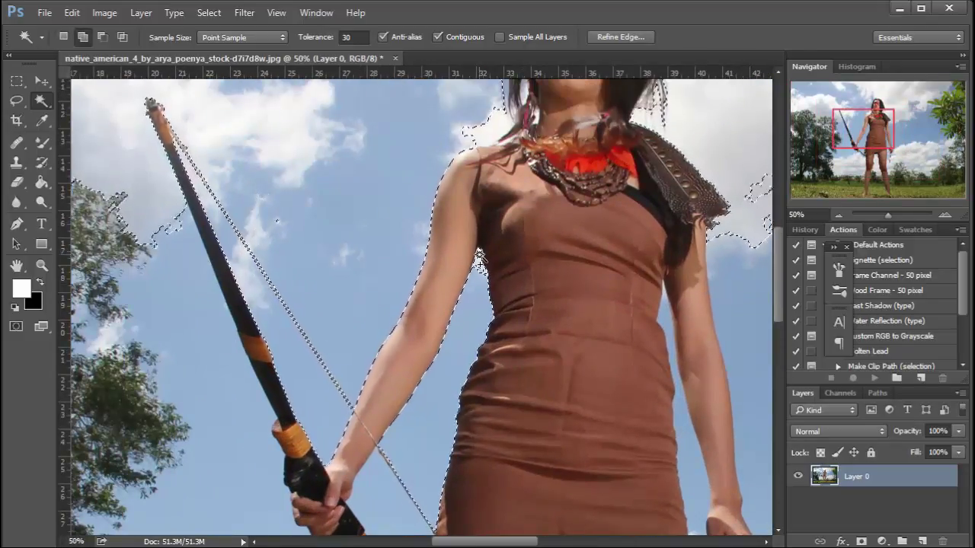
left_click(667, 300)
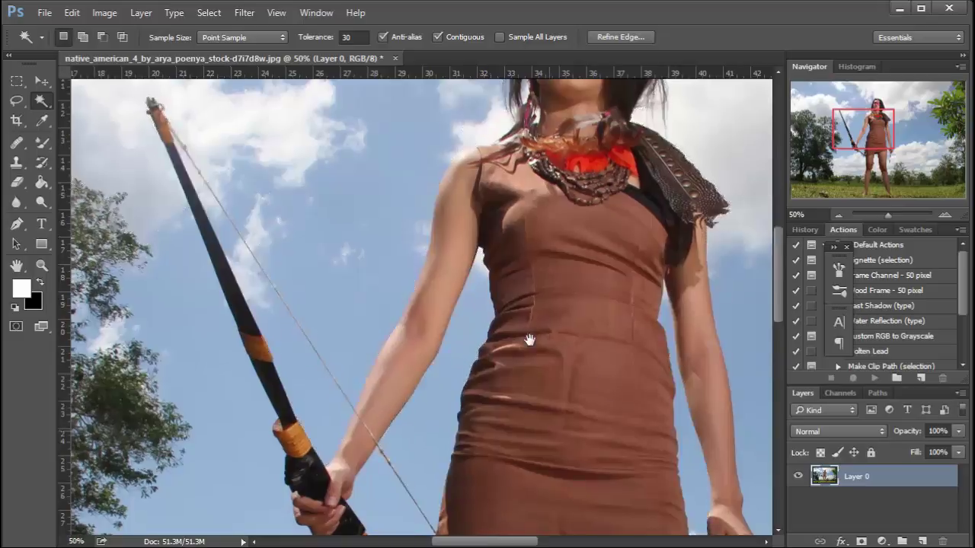
Add the clouds below the bow, between the legs and around the arrow to the sky selection
scroll(533, 343, "down", 3)
left_click(357, 405)
left_click(294, 403)
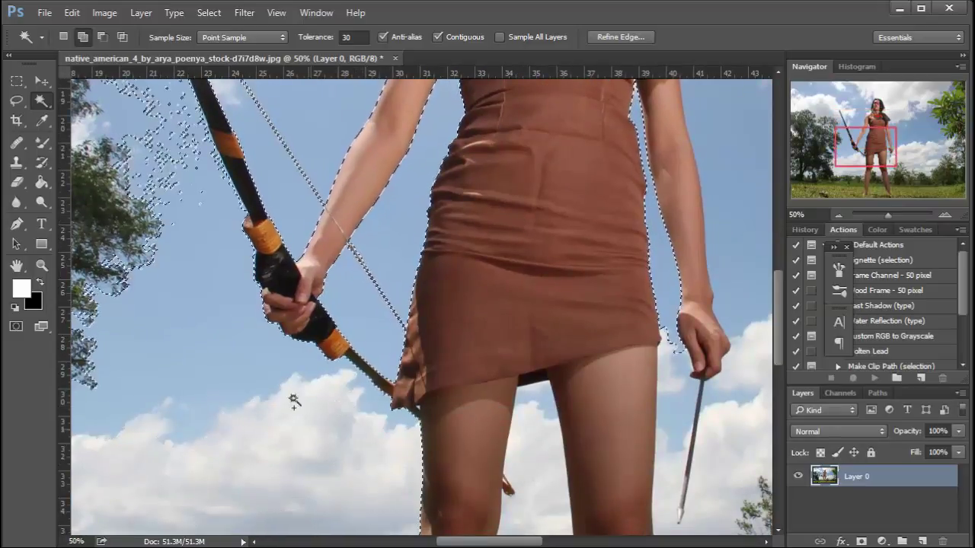
left_click(548, 439)
left_click(535, 390)
left_click(659, 447)
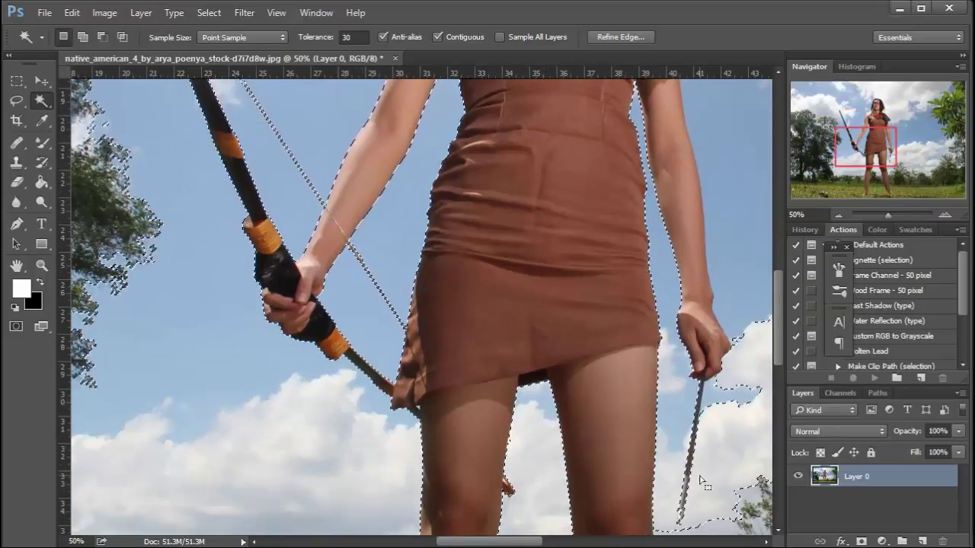
Extend the Magic Wand selection over the unselected sky and cloud patches beside the arrow-holding arm
left_click_drag(659, 446, 550, 180)
left_click(559, 285)
left_click_drag(592, 226, 539, 378)
left_click(613, 259)
left_click(591, 216)
left_click_drag(684, 108, 536, 260)
left_click(536, 260, "shift")
left_click(659, 397, "shift")
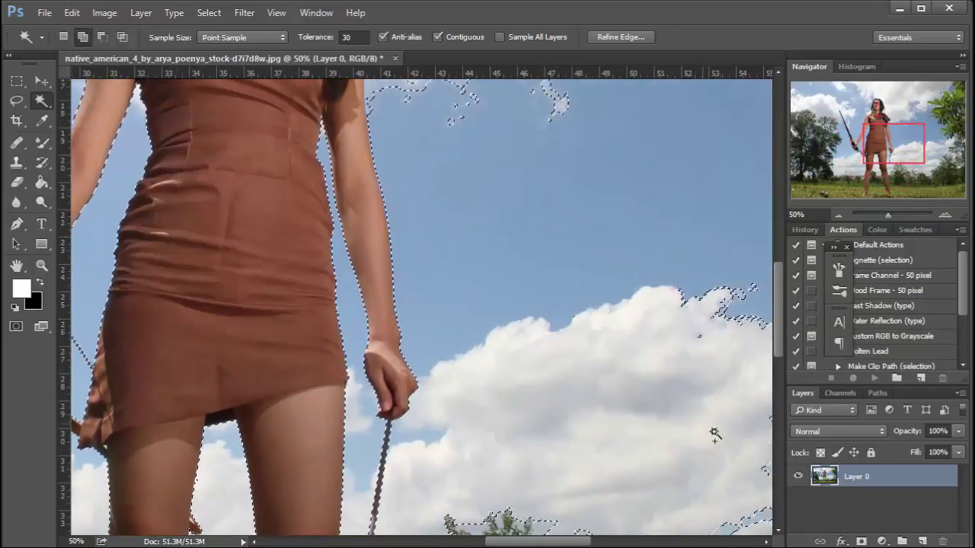
left_click(716, 296, "shift")
Add the leftover sky patches around the woman's shoulders and head to the selection
left_click_drag(578, 168, 644, 425)
left_click(465, 343, "shift")
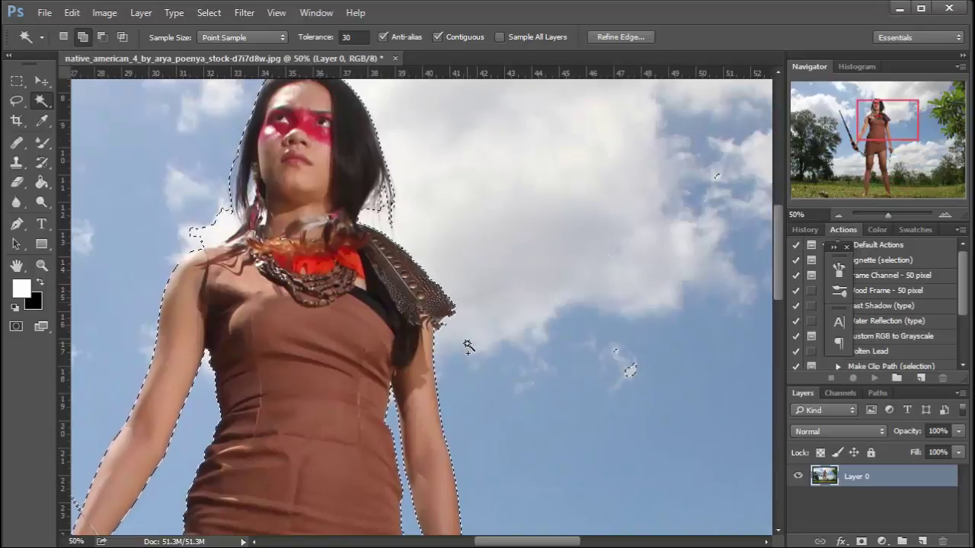
left_click(629, 366, "shift")
left_click_drag(460, 168, 567, 364)
key("shift")
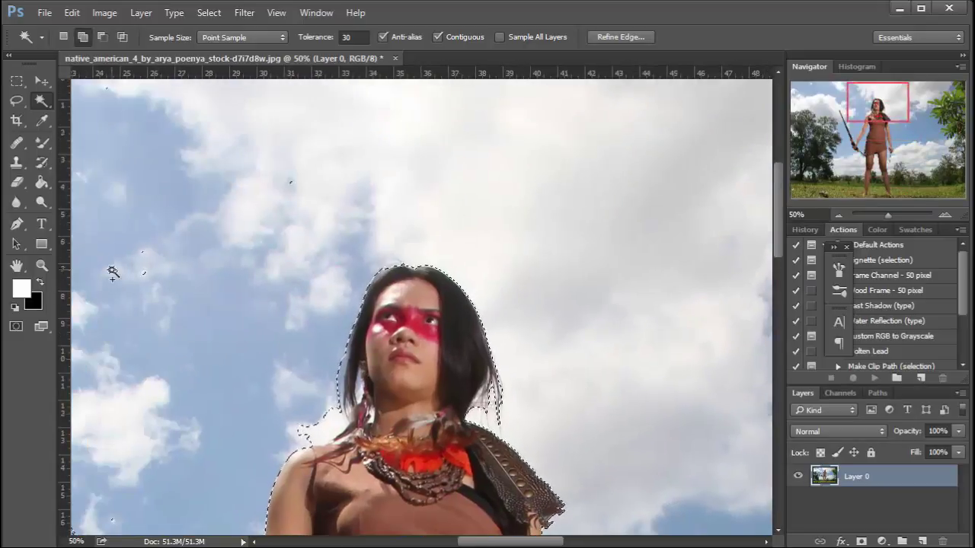
left_click(339, 435, "shift")
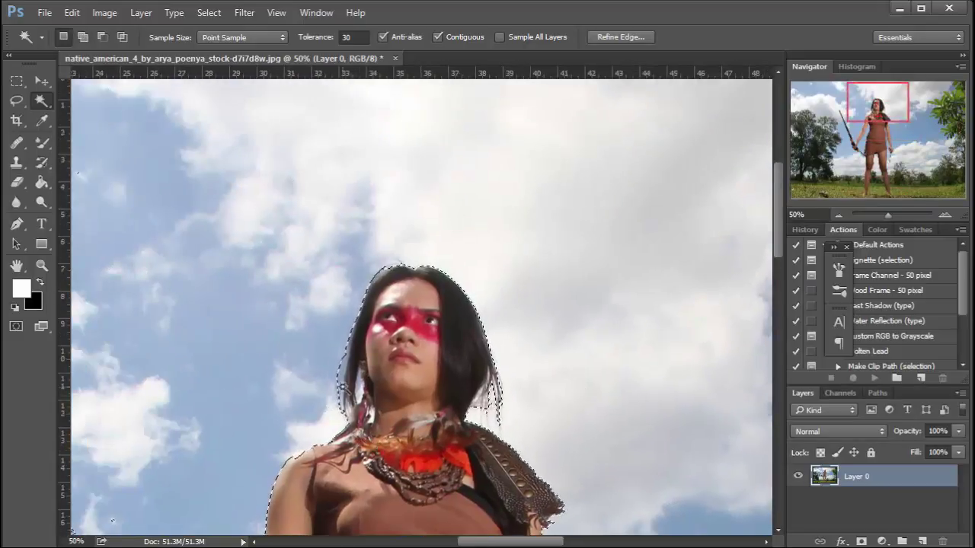
Subtract the bright shoulder edge beside the hair from the selection, using the Quick Selection tool with a size 10 brush
key("ctrl+plus")
key("ctrl+plus")
key("ctrl+plus")
key("ctrl+plus")
left_click_drag(563, 391, 731, 85)
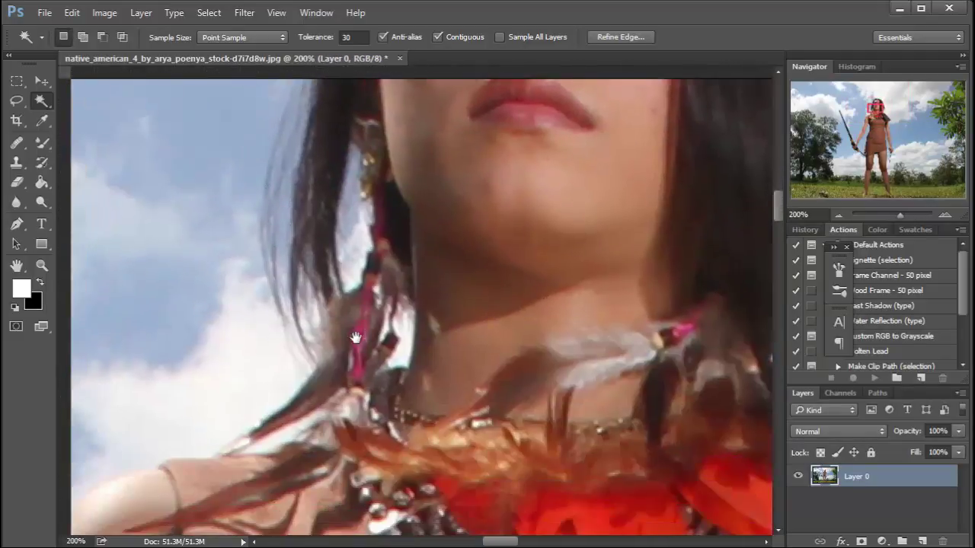
left_click_drag(250, 435, 336, 268)
right_click(45, 105)
left_click(99, 97)
left_click(111, 36)
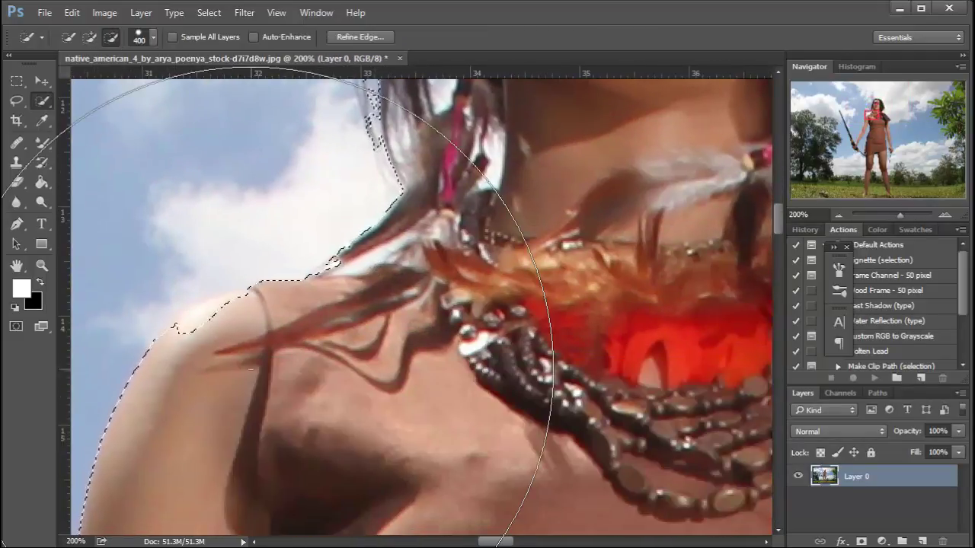
key("bracketleft")
key("bracketleft")
key("bracketleft")
key("bracketleft")
key("bracketleft")
key("bracketleft")
key("bracketleft")
key("bracketleft")
key("bracketleft")
key("bracketleft")
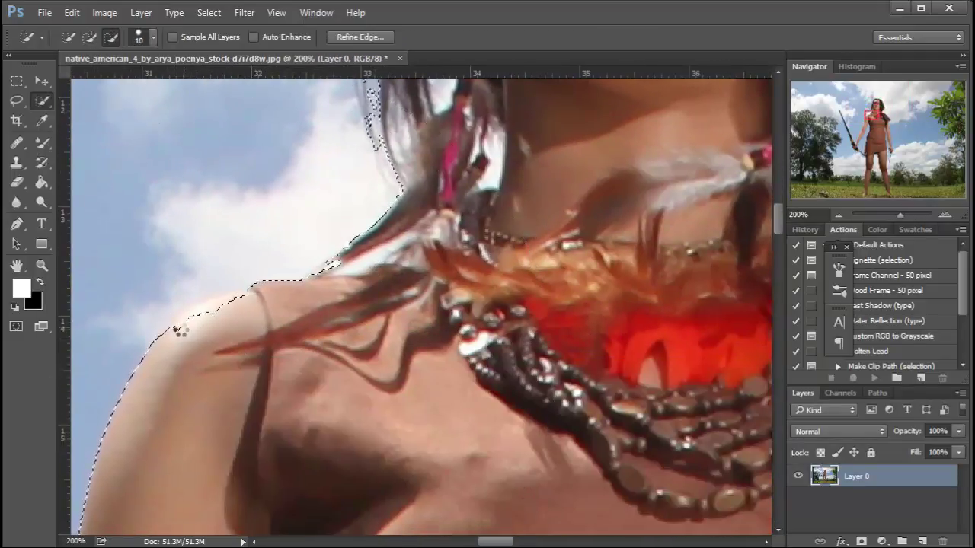
left_click_drag(306, 300, 338, 265)
Add the large tree and the grass below it to the selection, using the Quick Selection tool with a size 100 brush
key("ctrl+minus")
key("ctrl+minus")
key("ctrl+minus")
key("ctrl+minus")
key("ctrl+minus")
key("ctrl+minus")
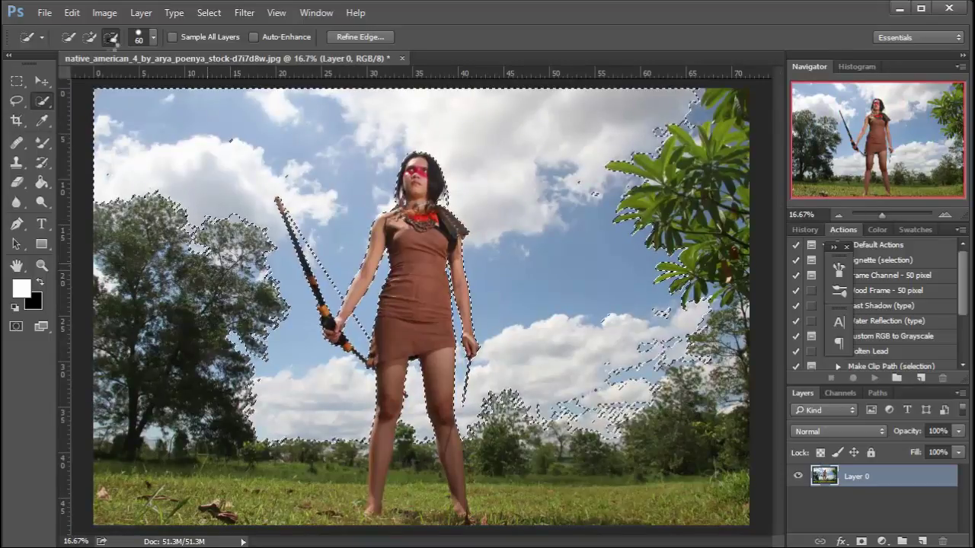
left_click(90, 37)
key("bracketright")
key("bracketright")
key("bracketright")
key("bracketright")
key("bracketright")
key("bracketright")
key("bracketright")
key("bracketright")
key("bracketright")
key("bracketright")
key("bracketright")
mouse_move(226, 268)
left_mouse_down()
mouse_move(205, 251)
mouse_move(221, 365)
left_mouse_up()
key("bracketright")
key("bracketright")
left_click_drag(217, 414, 164, 457)
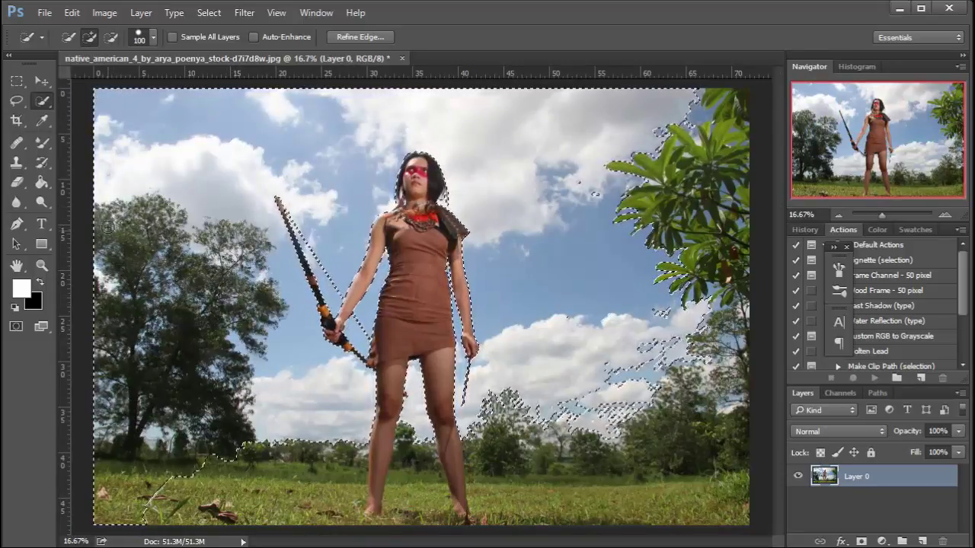
Extend the selection over the leafy branches, the distant trees and the grass on both sides of the feet
mouse_move(465, 388)
left_mouse_down()
mouse_move(656, 357)
mouse_move(708, 396)
mouse_move(670, 228)
mouse_move(700, 304)
mouse_move(645, 152)
mouse_move(689, 99)
left_mouse_up()
left_click_drag(293, 206, 343, 294)
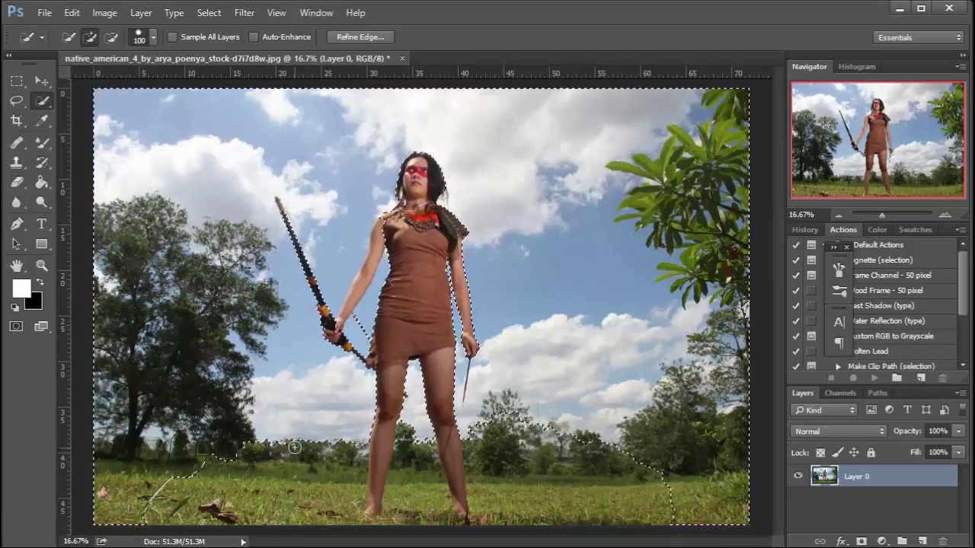
left_click(289, 495)
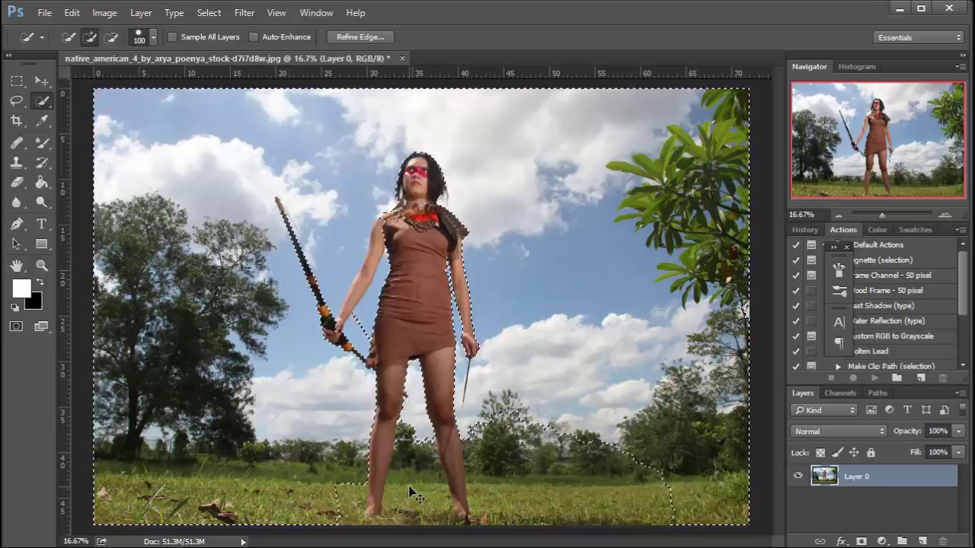
left_click(358, 493)
left_click(472, 460)
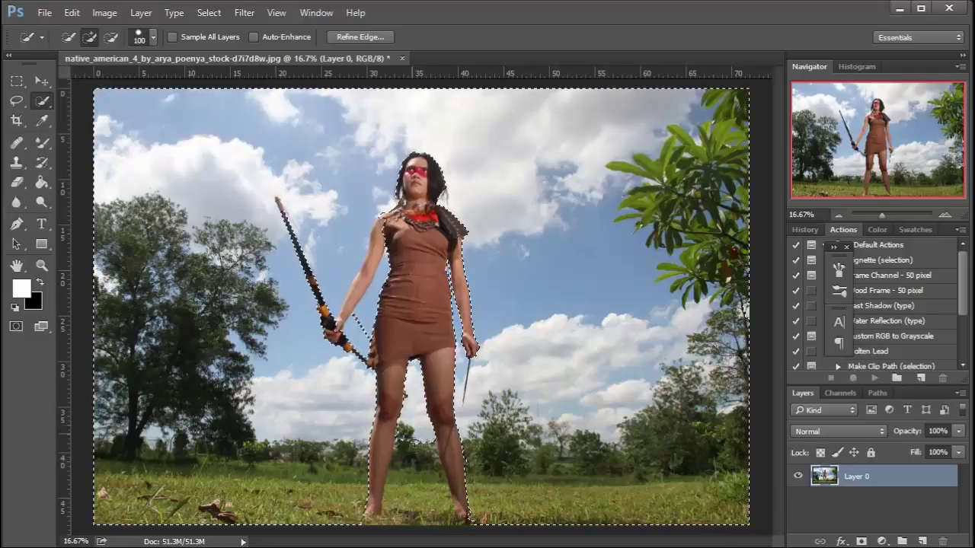
Add the trees and grass between the legs to the selection with a size 60 brush, following the edges of both legs
key("ctrl+plus")
key("ctrl+plus")
left_click_drag(408, 435, 409, 201)
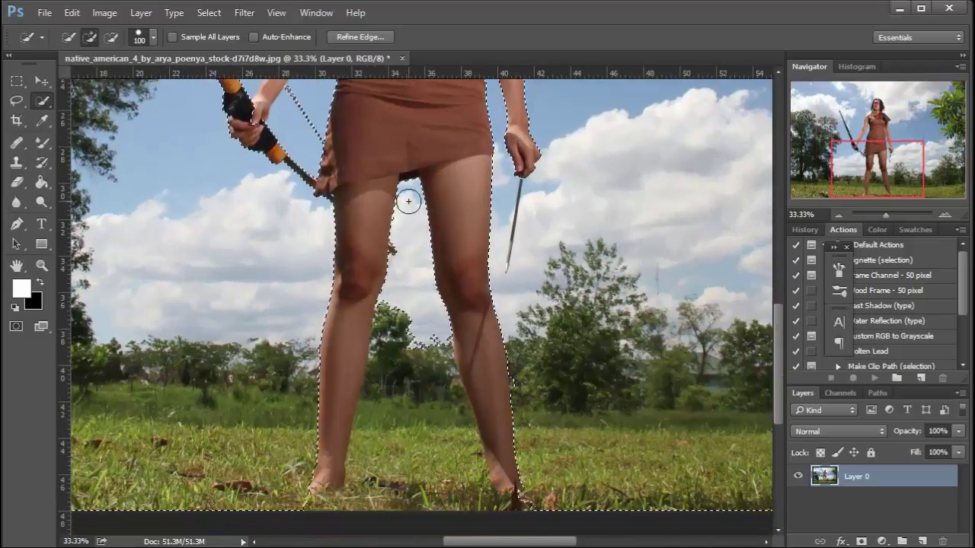
key("bracketleft")
key("bracketleft")
key("bracketleft")
key("bracketleft")
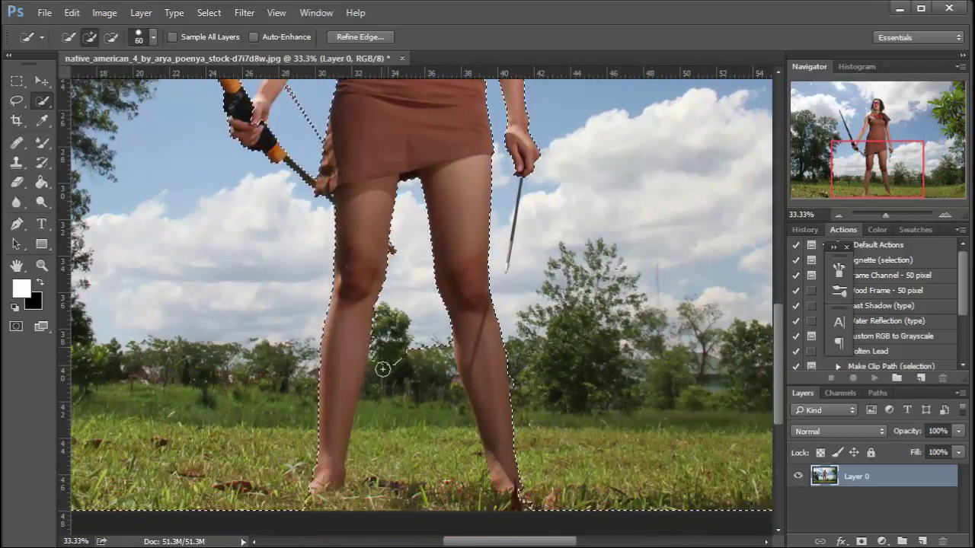
left_click_drag(383, 370, 383, 388)
mouse_move(348, 289)
left_mouse_down()
mouse_move(333, 404)
mouse_move(331, 456)
mouse_move(342, 468)
left_mouse_up()
mouse_move(487, 381)
left_mouse_down()
mouse_move(496, 381)
mouse_move(508, 482)
mouse_move(514, 472)
left_mouse_up()
key("alt")
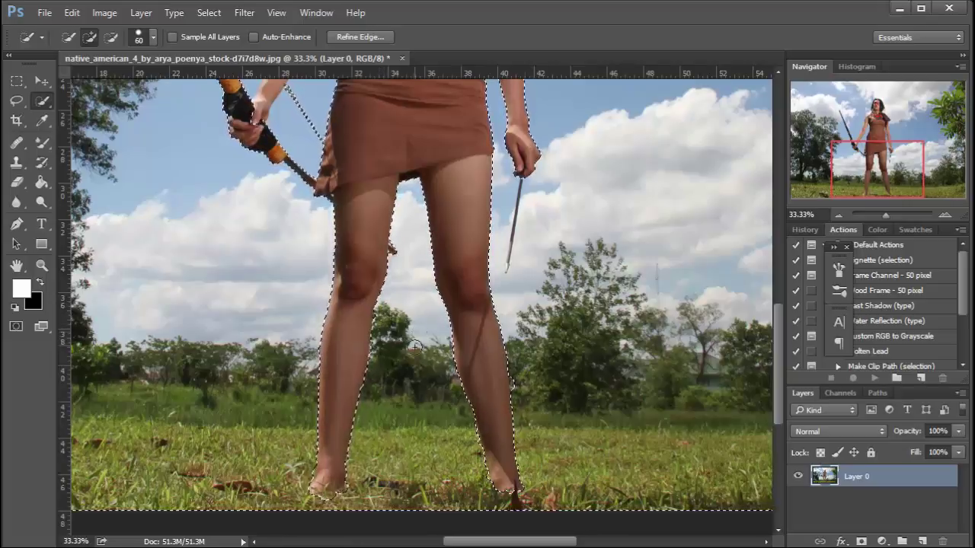
Subtract the bow-holding arm and shoulder from the background selection with the Quick Selection tool
left_click_drag(445, 143, 455, 435)
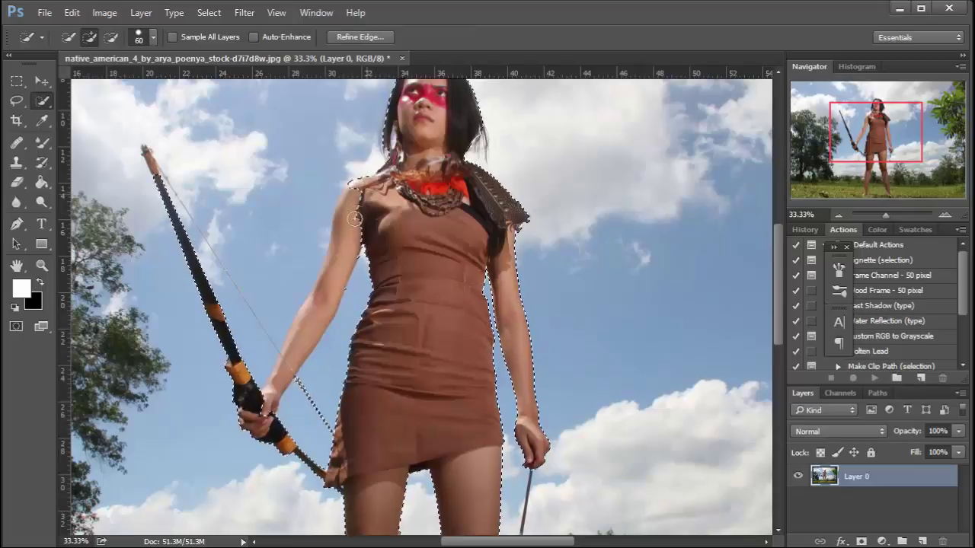
left_click(111, 37)
right_click(42, 101)
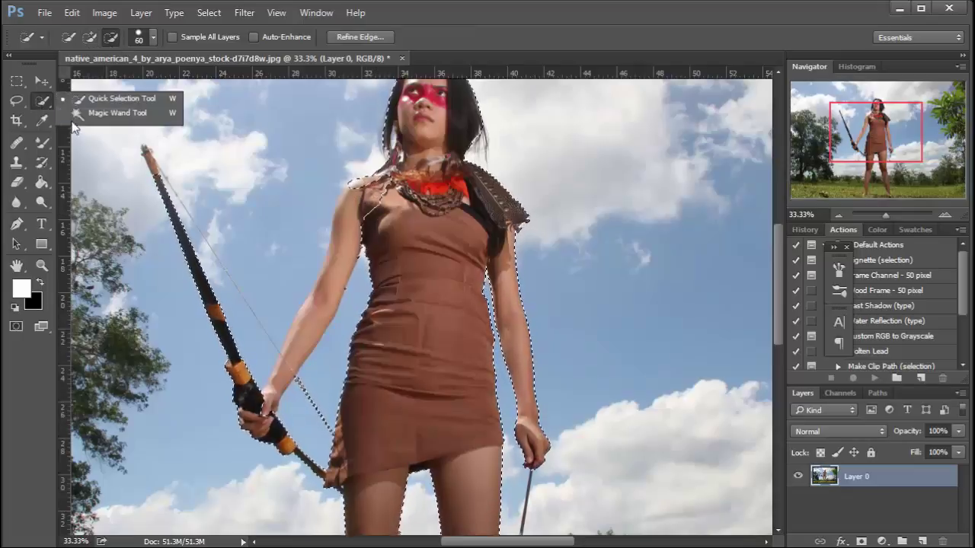
left_click(115, 113)
right_click(42, 100)
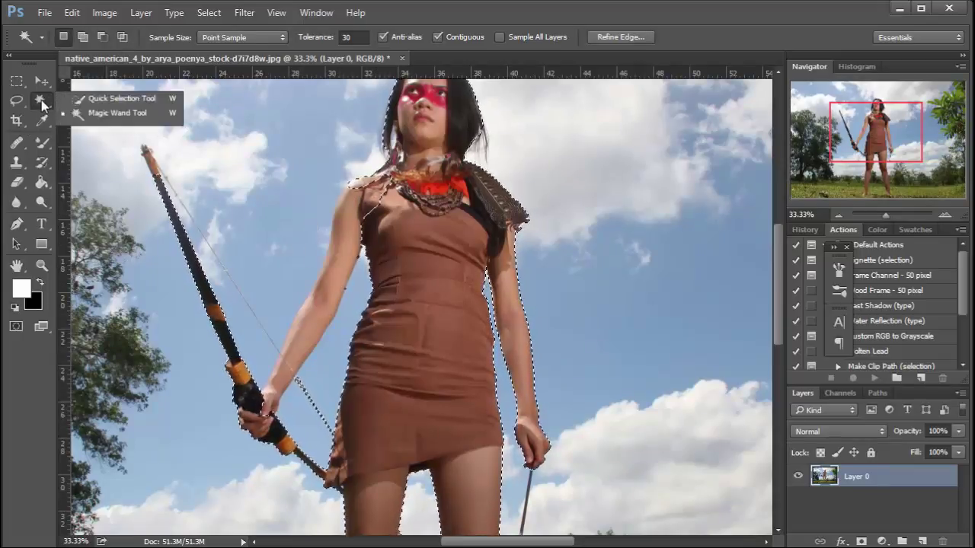
left_click(115, 97)
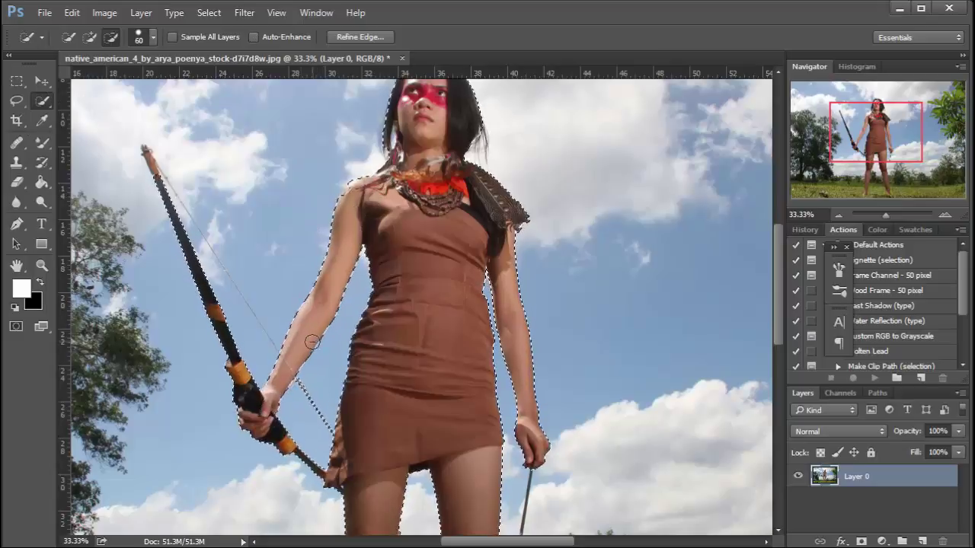
Subtract the area around the bowstring from the selection, then reselect the surrounding sky with the Magic Wand
left_click(183, 187)
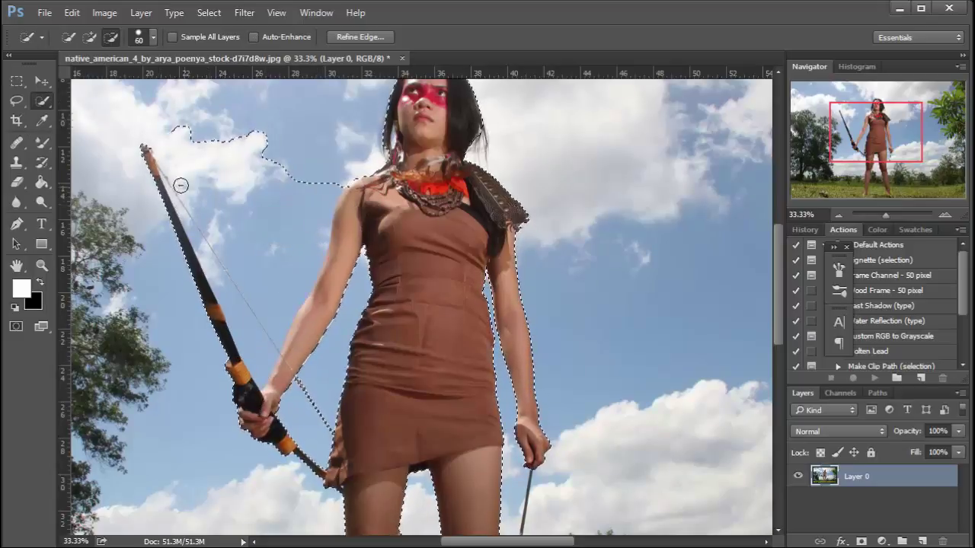
right_click(42, 101)
left_click(115, 112)
left_click(250, 214)
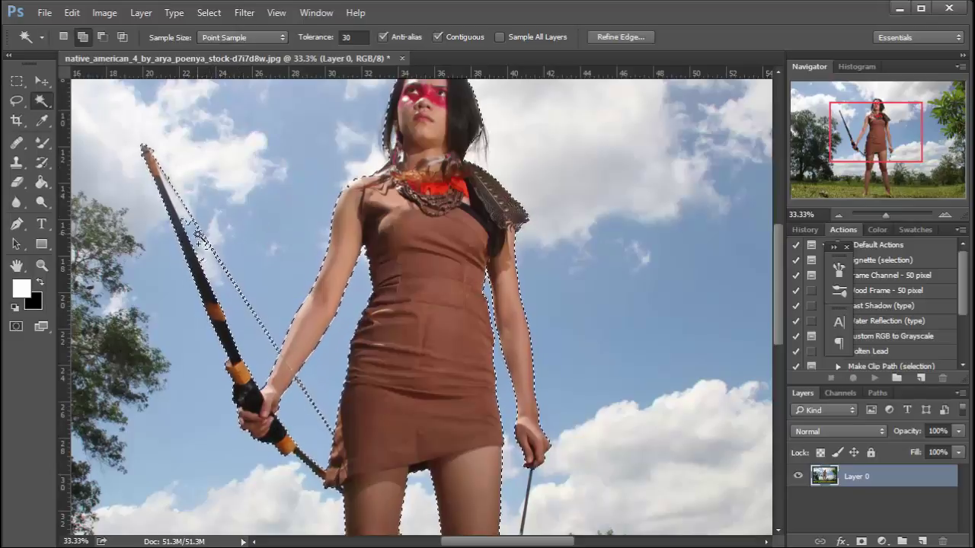
Add a layer mask to Layer 0 that hides the selected background and keeps only the woman and her bow
key("ctrl+minus")
key("ctrl+minus")
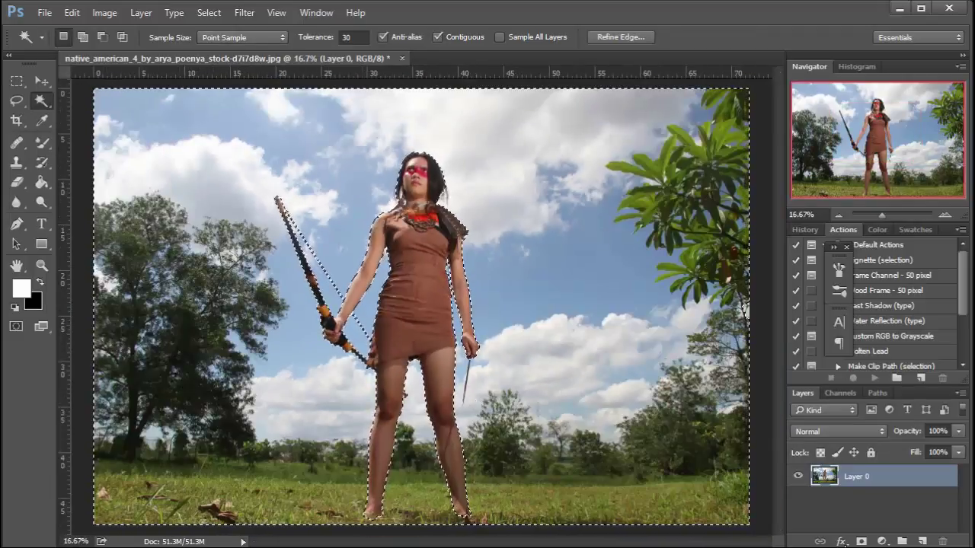
left_click(861, 542)
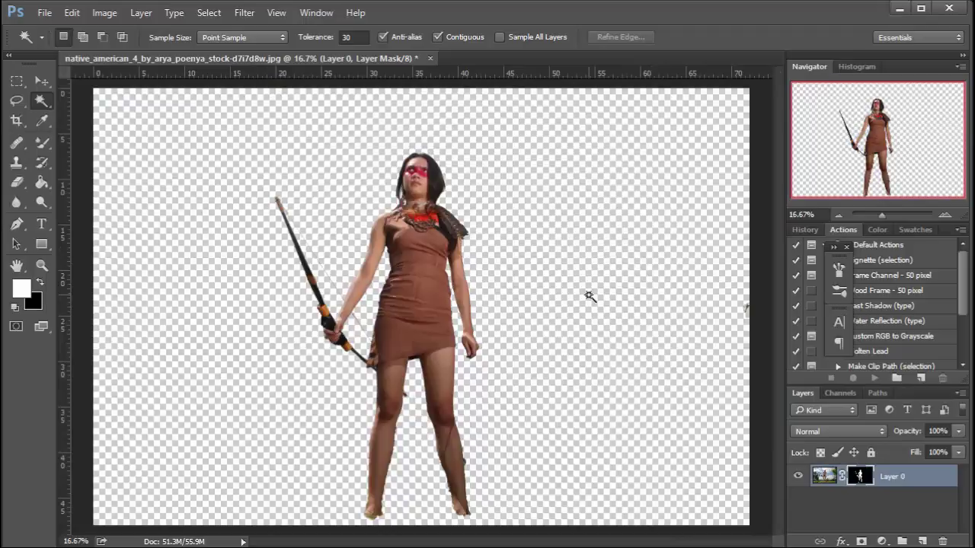
Trace a Pen path along the outer edge of the calf below the bow and convert it to a selection
key("ctrl+plus")
key("ctrl+plus")
key("ctrl+plus")
key("ctrl+plus")
key("ctrl+plus")
left_click_drag(553, 339, 552, 115)
left_click_drag(426, 487, 437, 310)
left_click(17, 224)
left_click(187, 220)
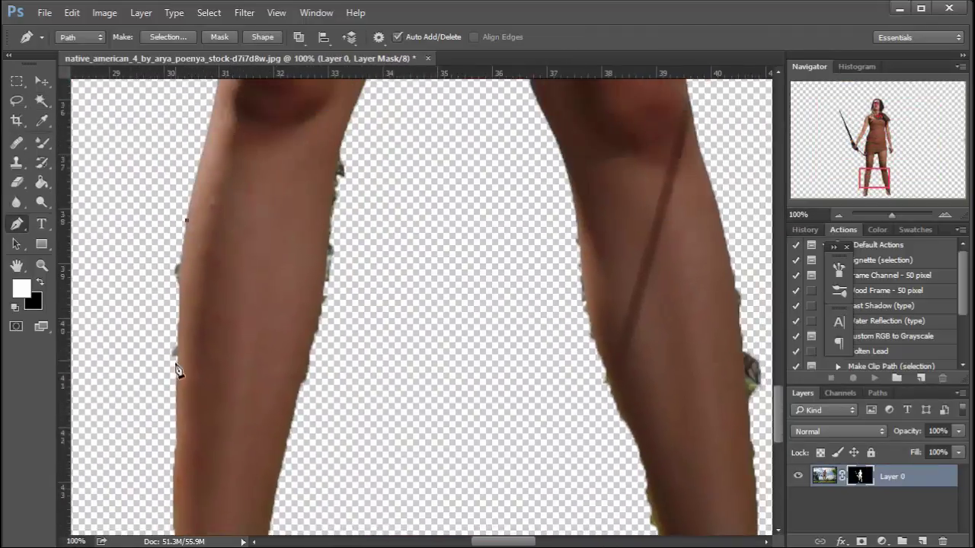
scroll(177, 371, "down", 5)
key("ctrl+minus")
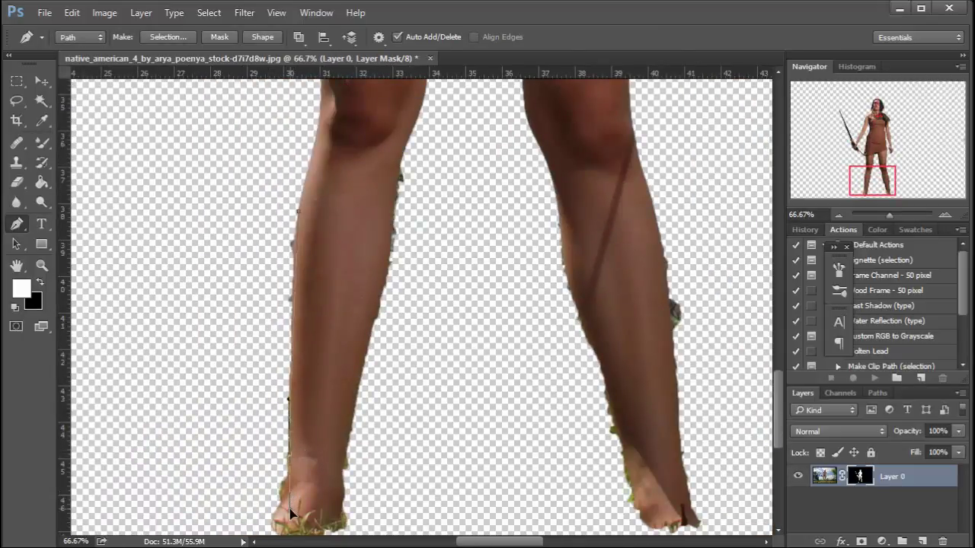
right_click(287, 268)
left_click(358, 325)
left_click(550, 147)
Fill the selected strip beside the calf with black on the layer mask to hide its fringe, and deselect it
left_click(38, 284)
key("Delete")
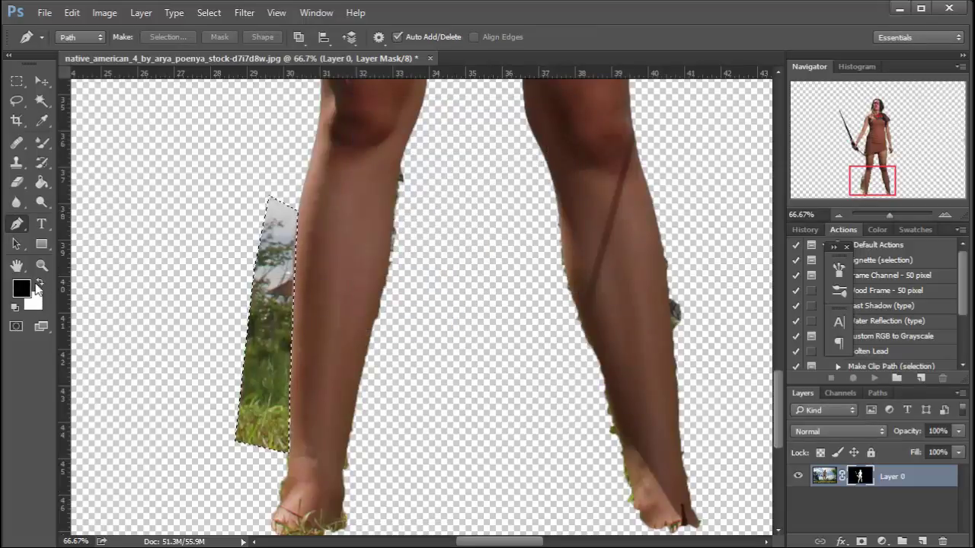
left_click(38, 283)
key("Delete")
key("ctrl+d")
Trace a Pen path along the inner edge of the bow-side calf, convert it to a selection and clear that fringe on the layer mask
left_click_drag(408, 180, 348, 159)
left_click(341, 145)
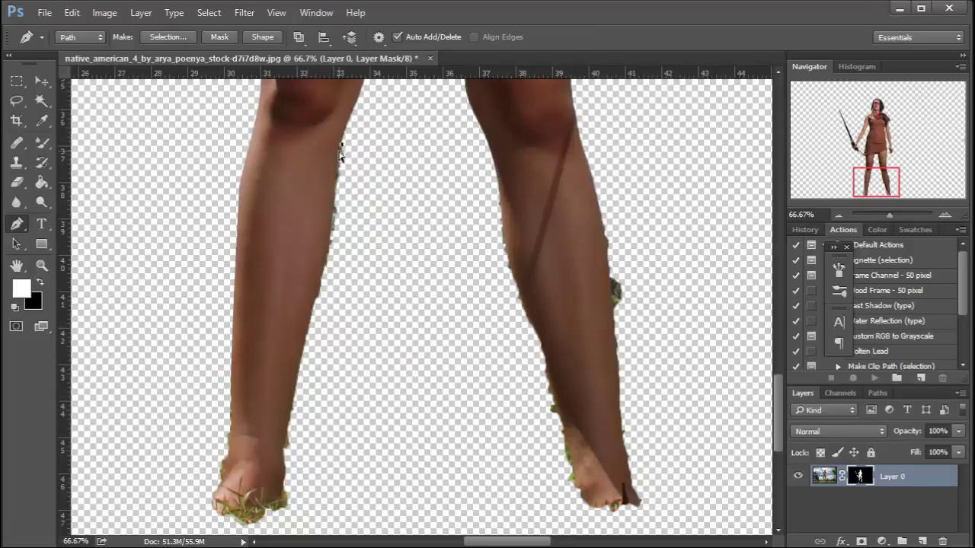
key("ctrl+plus")
key("ctrl+plus")
left_click_drag(335, 159, 463, 433)
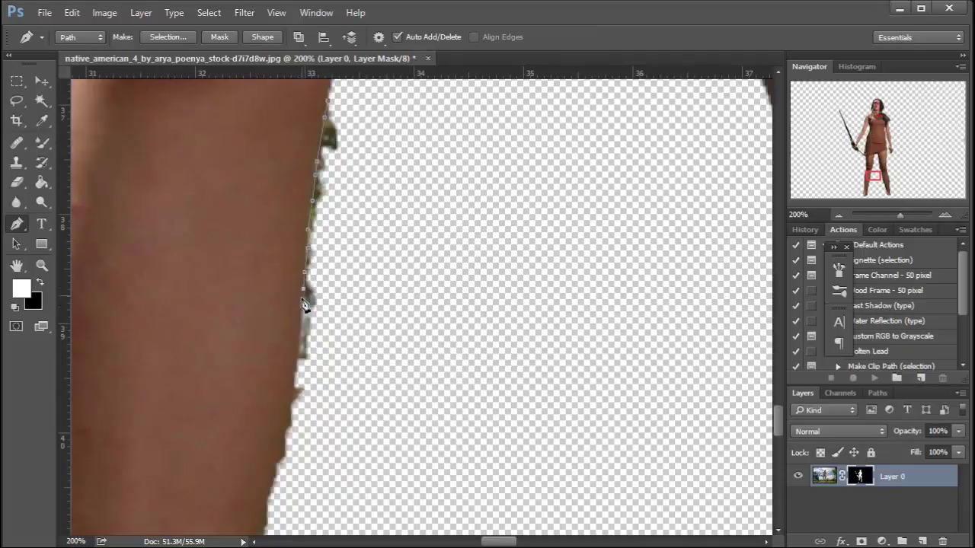
scroll(284, 426, "down", 1)
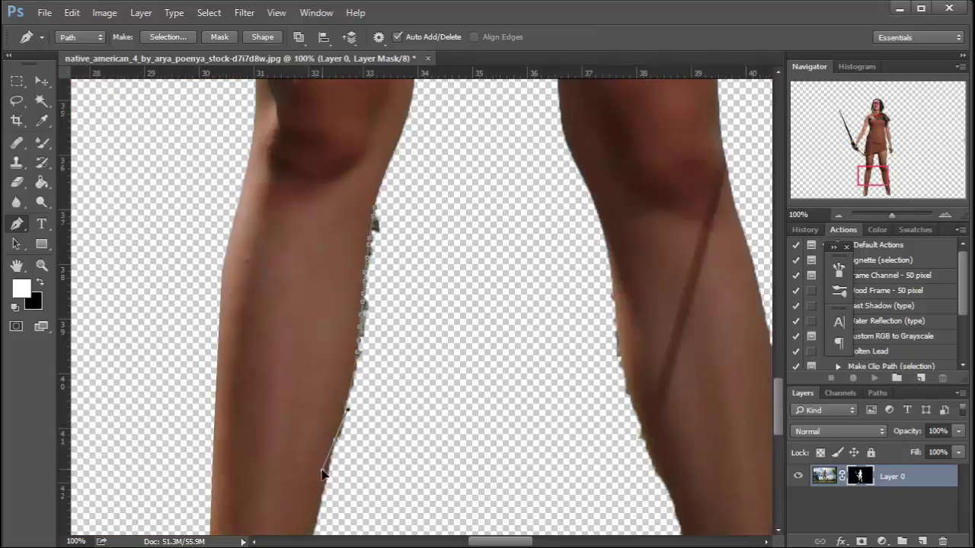
right_click(401, 255)
left_click(439, 320)
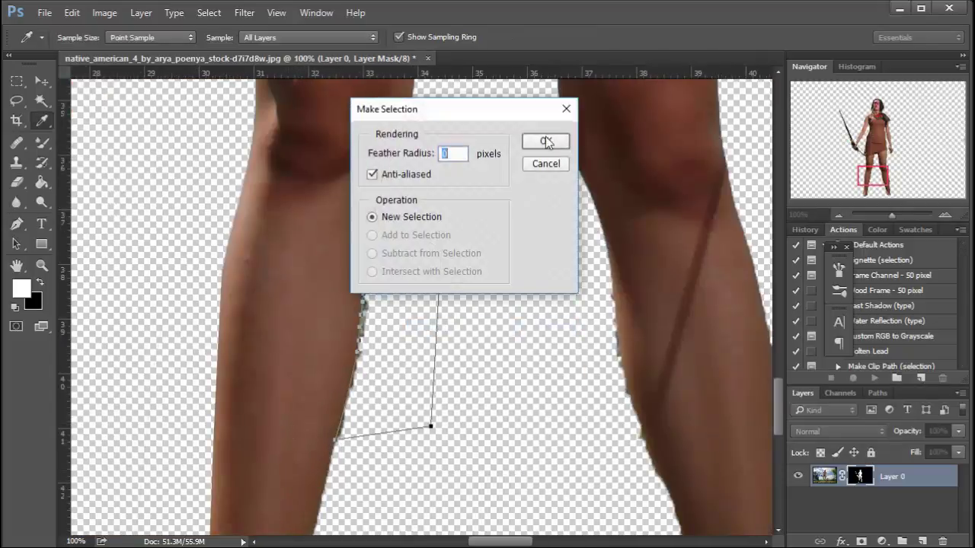
left_click(546, 142)
key("Delete")
key("ctrl+d")
Trace a Pen path around the grass fringe of the bow-side ankle and foot and hide it on the mask through a selection
left_click_drag(365, 426, 371, 130)
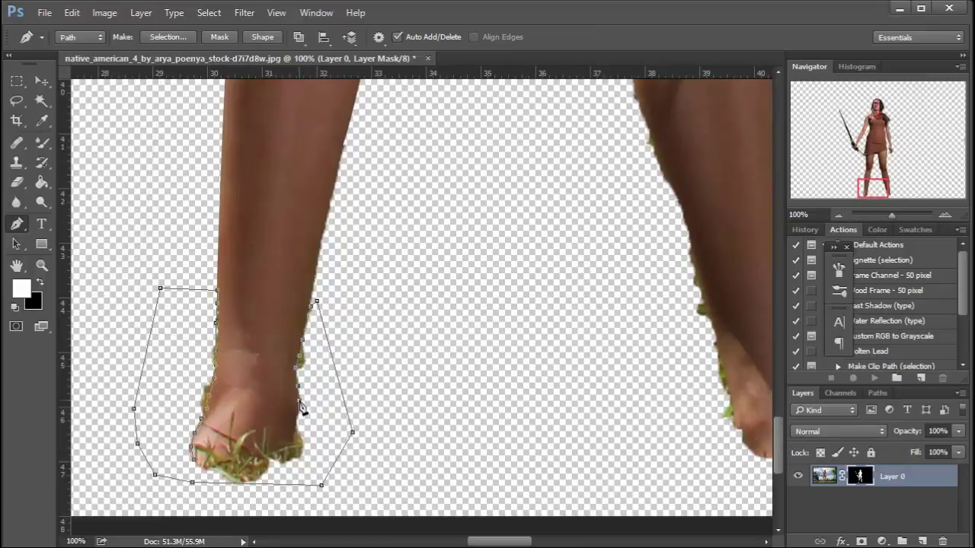
right_click(191, 377)
left_click(228, 82)
left_click(546, 139)
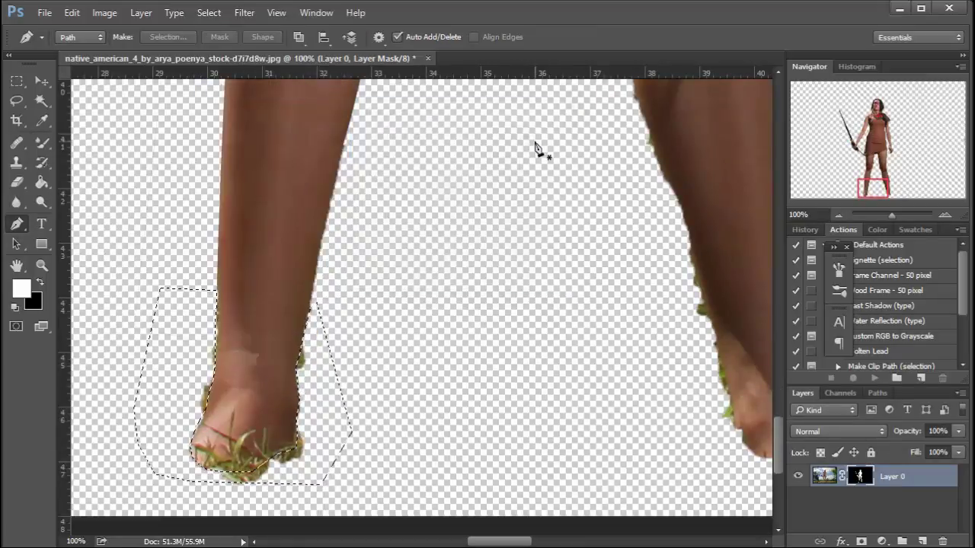
Outline the fringe along the inner edge of the other calf with a Pen path and clear it from the layer mask as a selection
left_click_drag(537, 148, 470, 438)
left_click(380, 187)
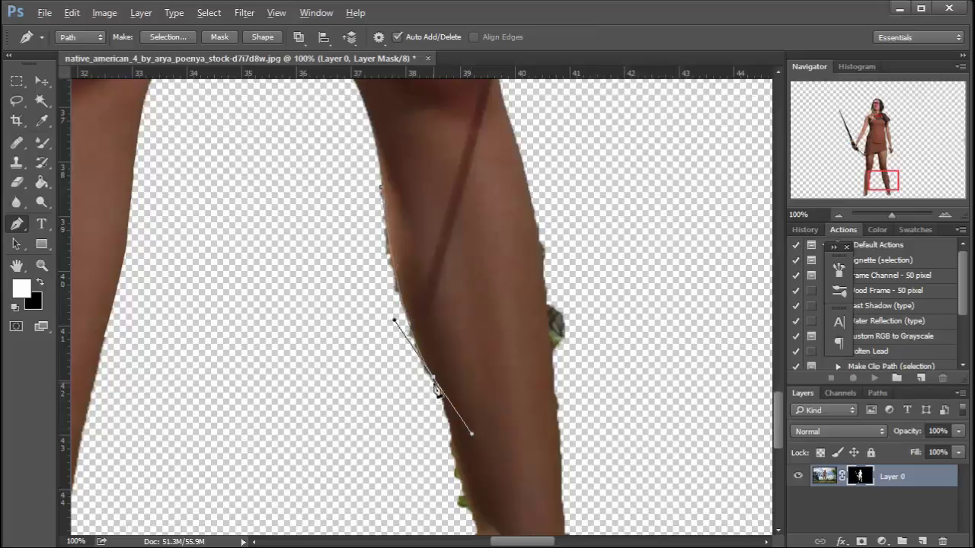
left_click(380, 187)
right_click(369, 270)
left_click(433, 328)
left_click(545, 141)
key("Delete")
key("ctrl+d")
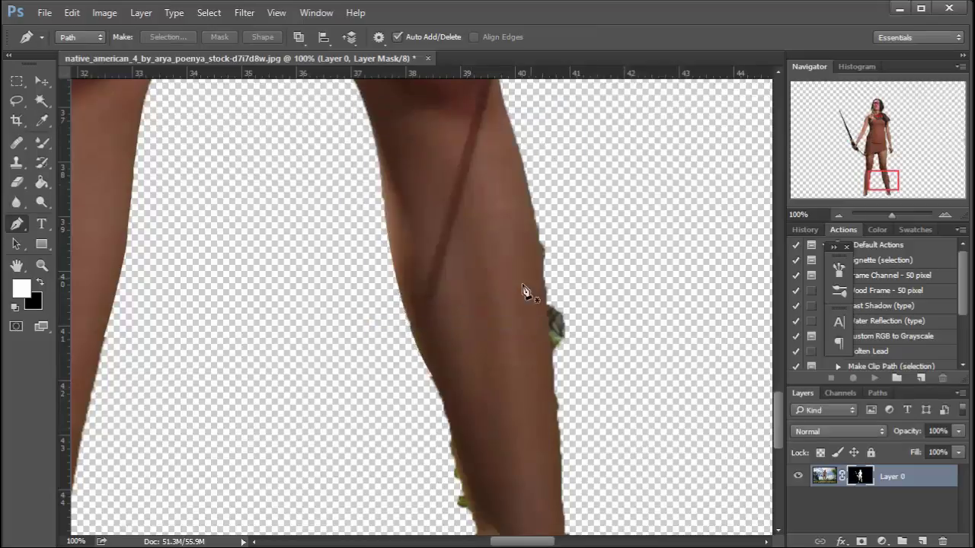
Trace a Pen path along the lower inner shin above that foot, convert it to a selection and delete the grass fringe on the mask
left_click_drag(526, 291, 449, 82)
left_click(363, 176)
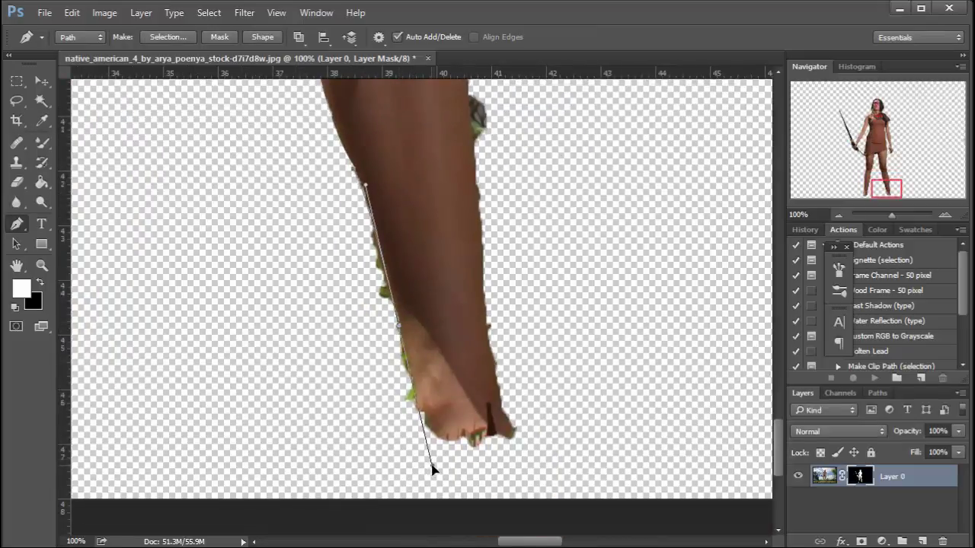
right_click(343, 192)
left_click(414, 277)
left_click(548, 147)
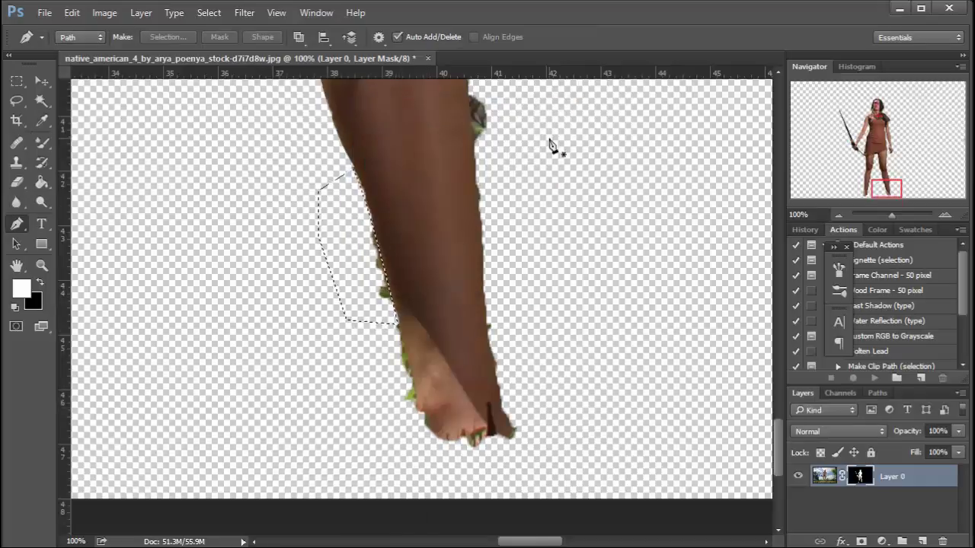
key("Delete")
key("ctrl+d")
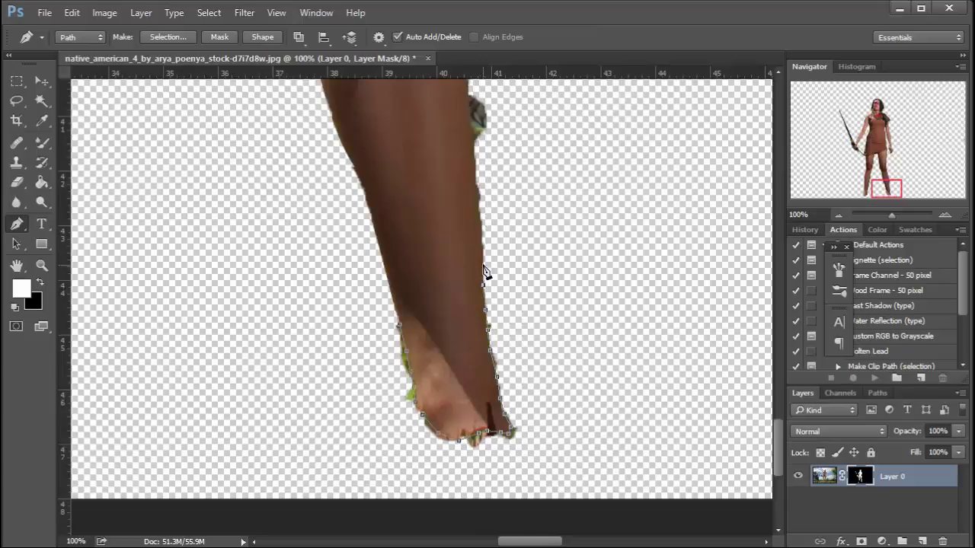
Trace a Pen path around the foot and up the outer calf, then clear the enclosed grass and leaf remnants on the mask as a selection
left_click_drag(474, 185, 507, 328)
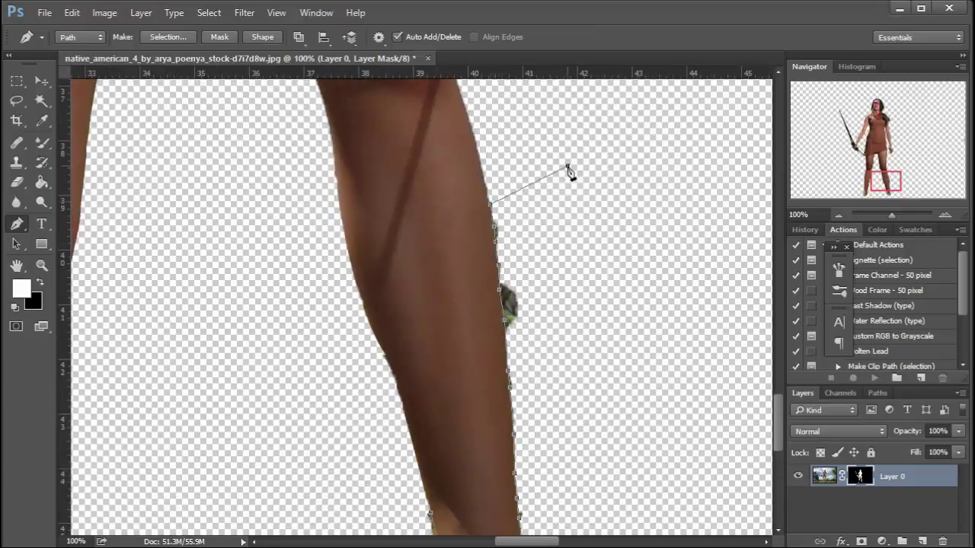
left_click_drag(640, 426, 558, 137)
left_click(648, 395)
left_click(310, 467)
left_click(267, 226)
left_click(350, 222)
right_click(524, 206)
left_click(593, 291)
left_click(547, 142)
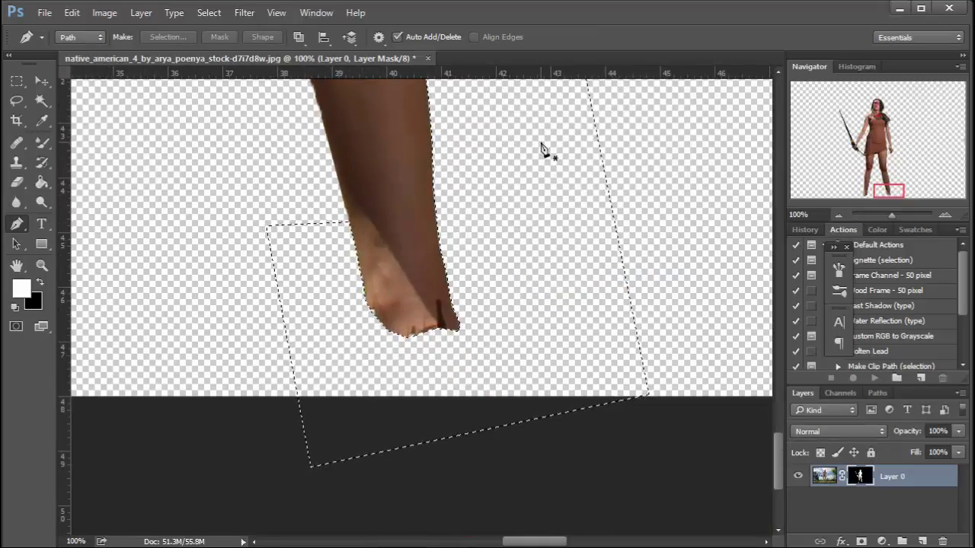
key("Delete")
key("ctrl+d")
Erase on the layer mask below the woman's empty hand to bring back the arrow and the sky around it
key("ctrl+0")
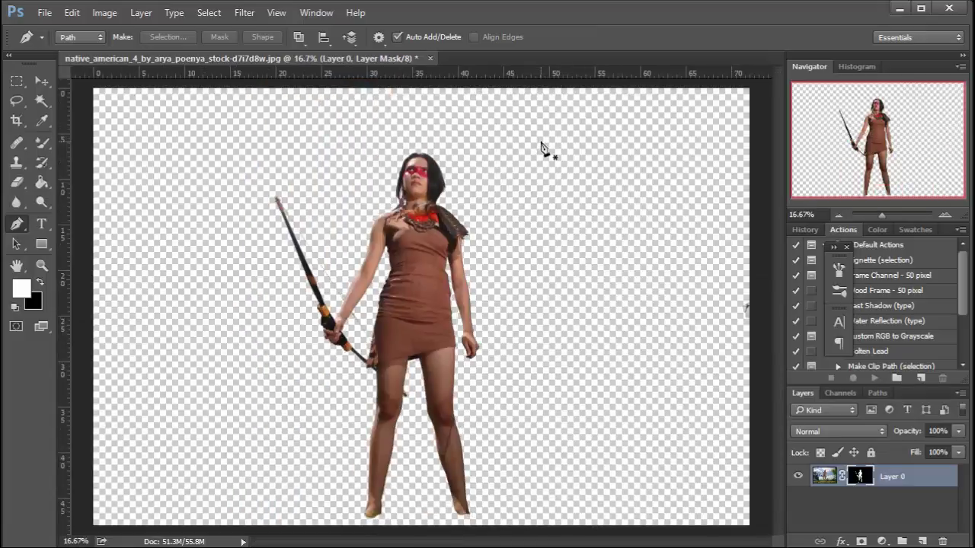
key("ctrl+plus")
key("ctrl+plus")
key("ctrl+plus")
key("ctrl+plus")
left_click_drag(613, 392, 543, 152)
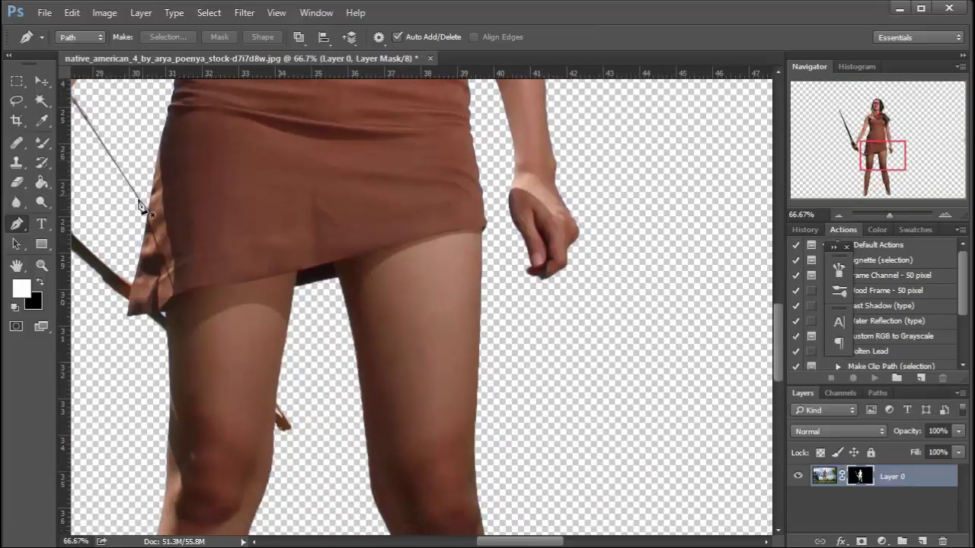
left_click(25, 181)
key("ctrl+z")
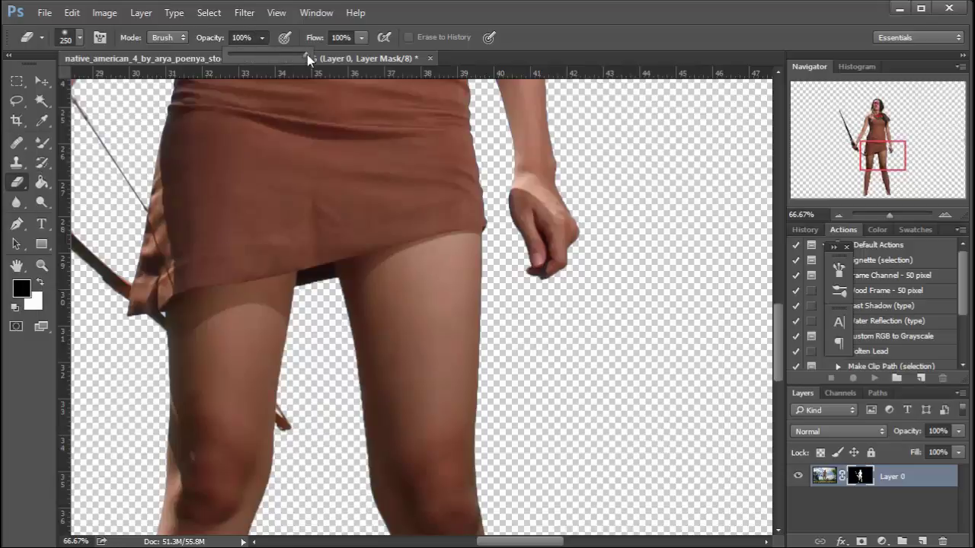
left_click(77, 39)
left_click_drag(572, 304, 563, 438)
Select the revealed sky on both sides of the arrow with the Magic Wand at tolerance 30, adding the separate areas together
key("w")
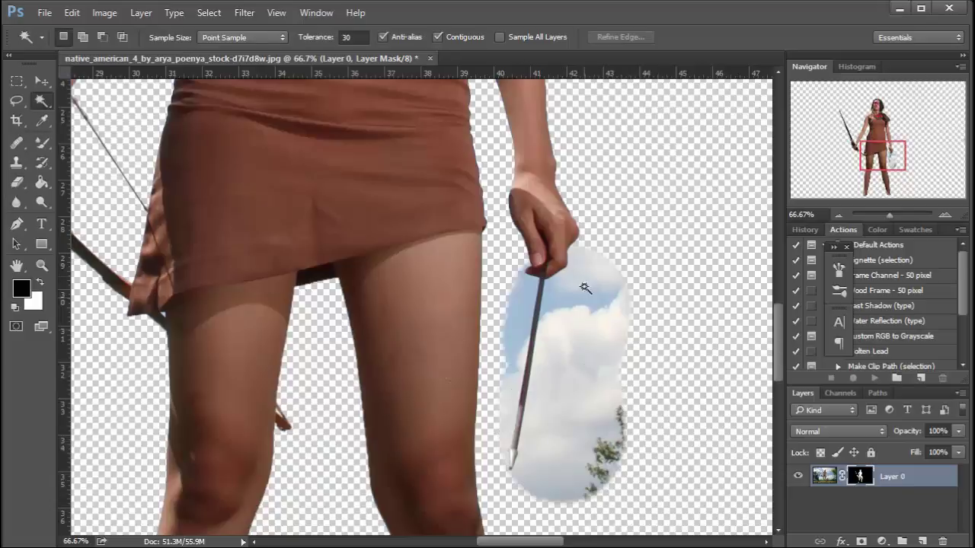
left_click(582, 283)
left_click(524, 320, "shift")
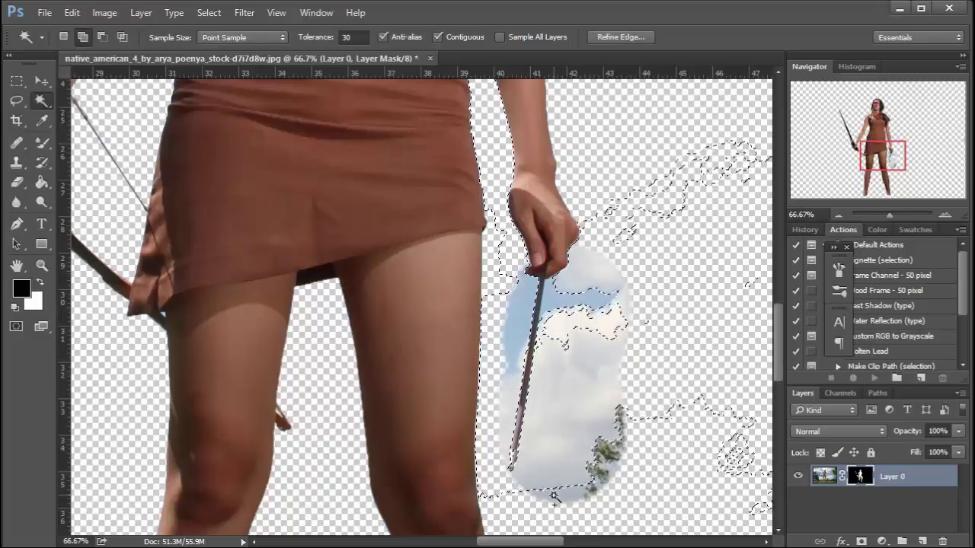
left_click(578, 489, "shift")
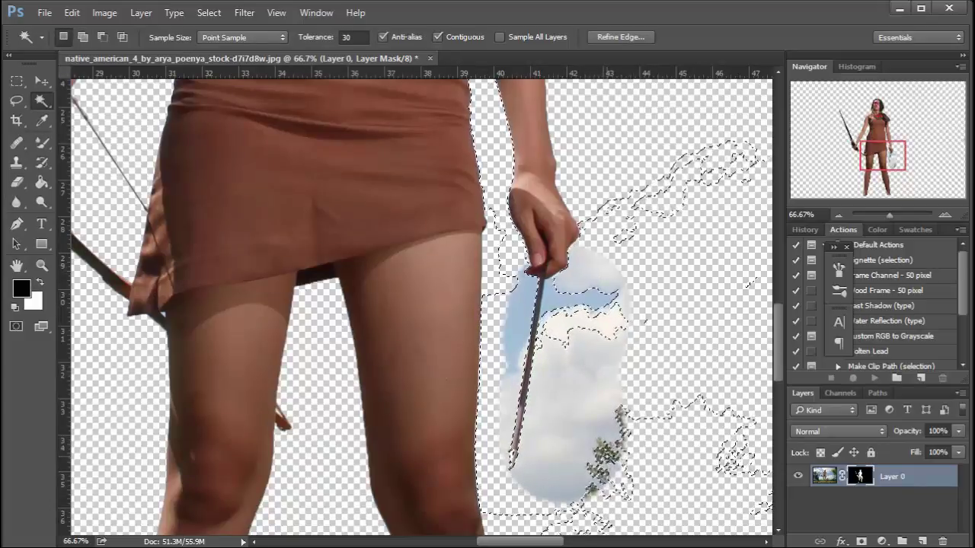
Make black the background colour, clear the selected sky around the arrow on the layer mask, and deselect
key("Delete")
key("ctrl+z")
key("x")
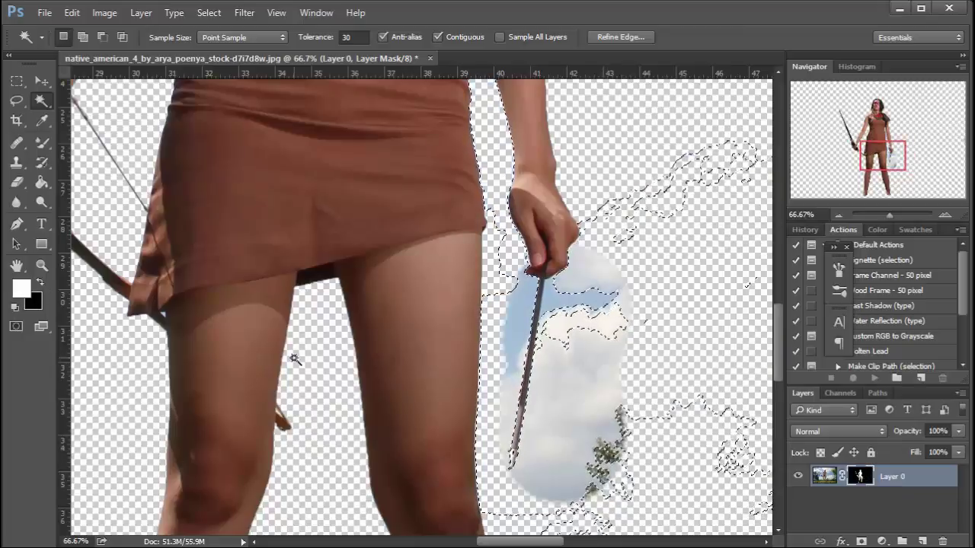
scroll(294, 444, "down", 3)
key("Delete")
key("ctrl+d")
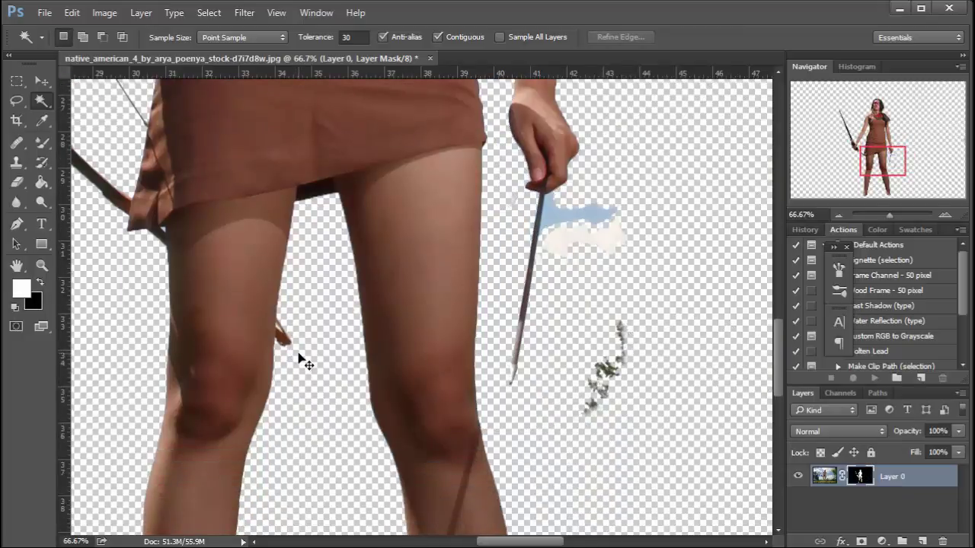
Try to select the faint sky remnant between the thigh and the arrow with the Magic Wand
key("ctrl+minus")
key("ctrl+minus")
key("ctrl+plus")
key("ctrl+plus")
key("ctrl+plus")
key("ctrl+plus")
key("ctrl+plus")
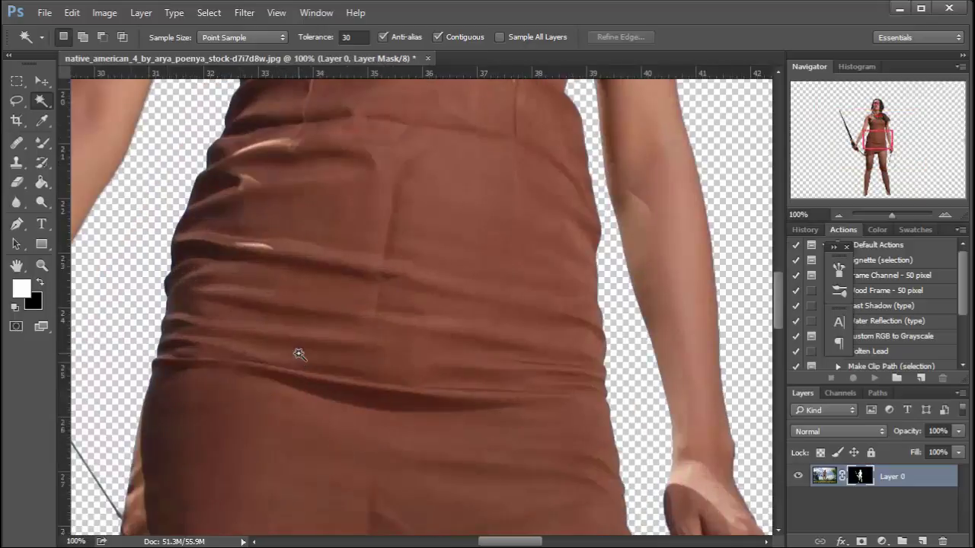
left_click_drag(298, 354, 273, 101)
left_click_drag(564, 525, 436, 341)
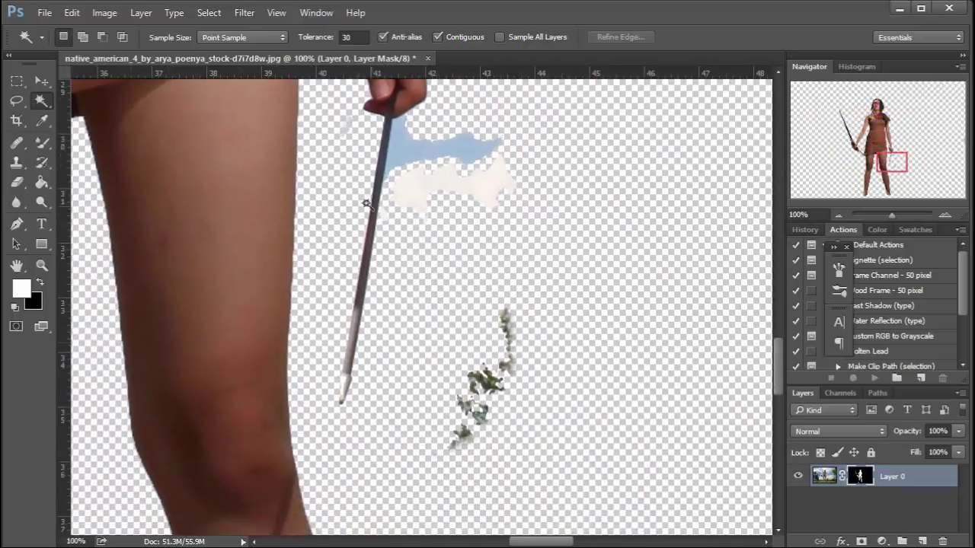
left_click(349, 129)
key("ctrl+d")
Enclose the leftover sky and leaves on the outer side of the arrow with a Pen path and remove them from the mask as a selection
left_click(16, 224)
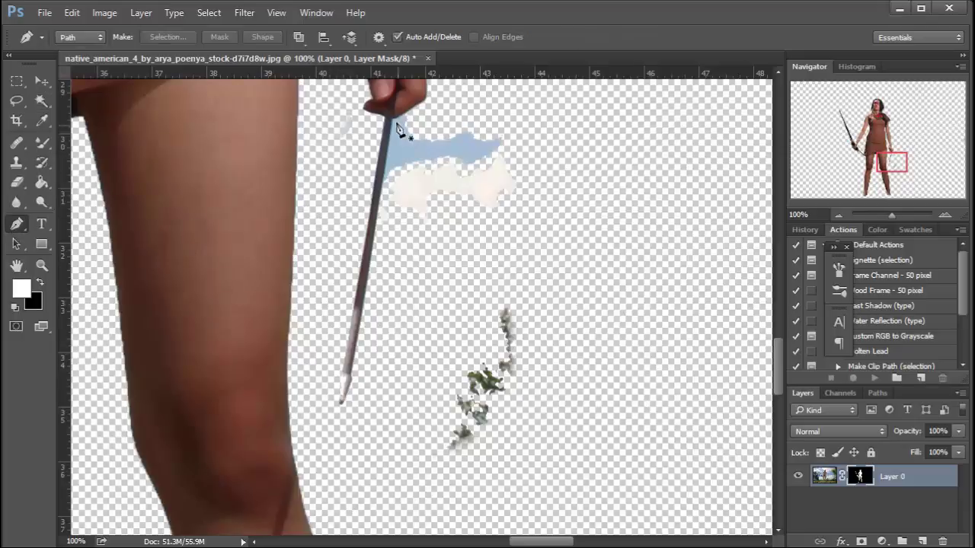
left_click(393, 120)
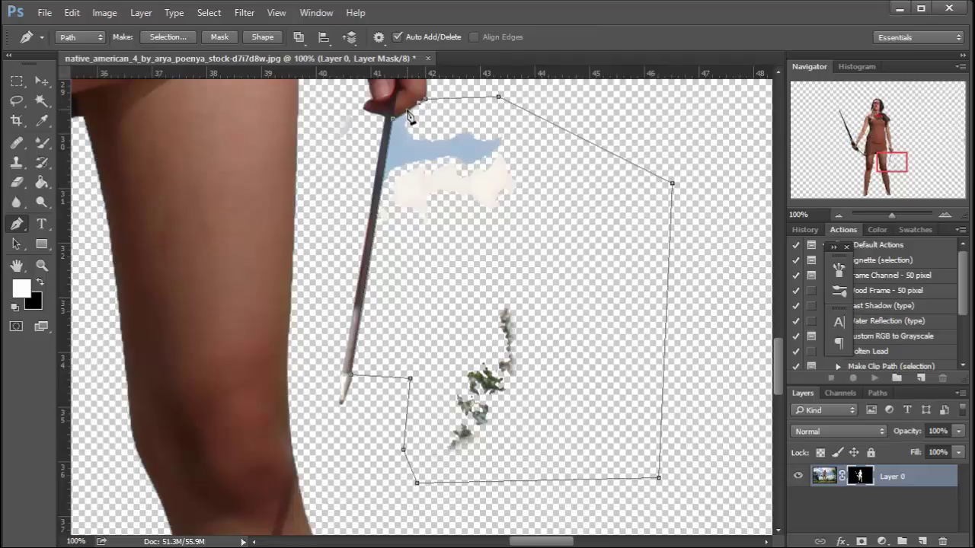
right_click(512, 169)
left_click(564, 239)
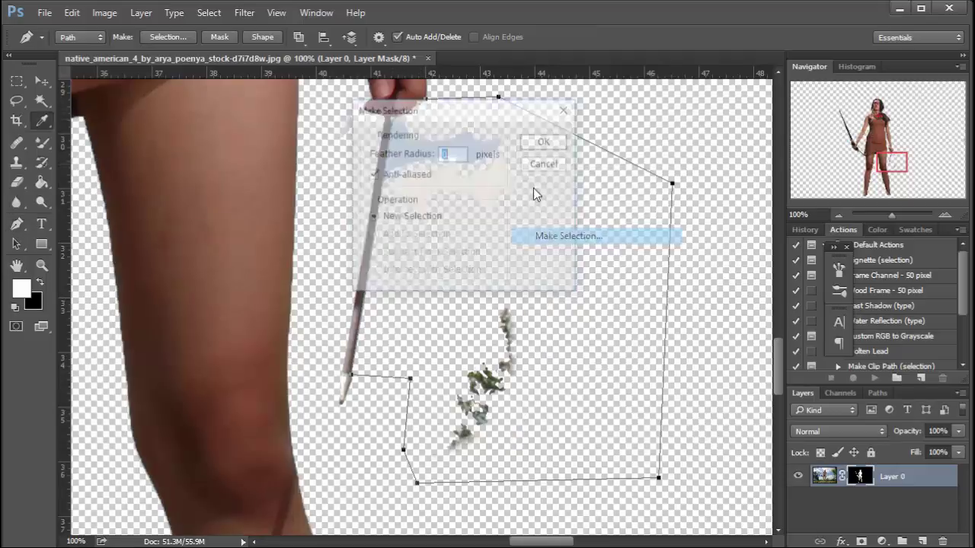
key("Return")
key("ctrl+d")
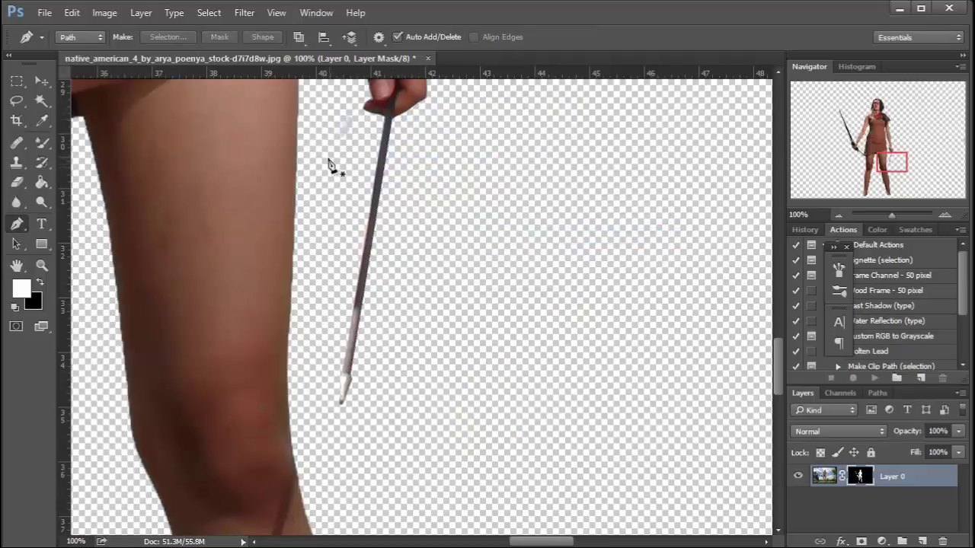
Draw a small Pen path around the faint sky remnant between thigh and arrow and hide it on the mask through a selection
left_click(325, 167)
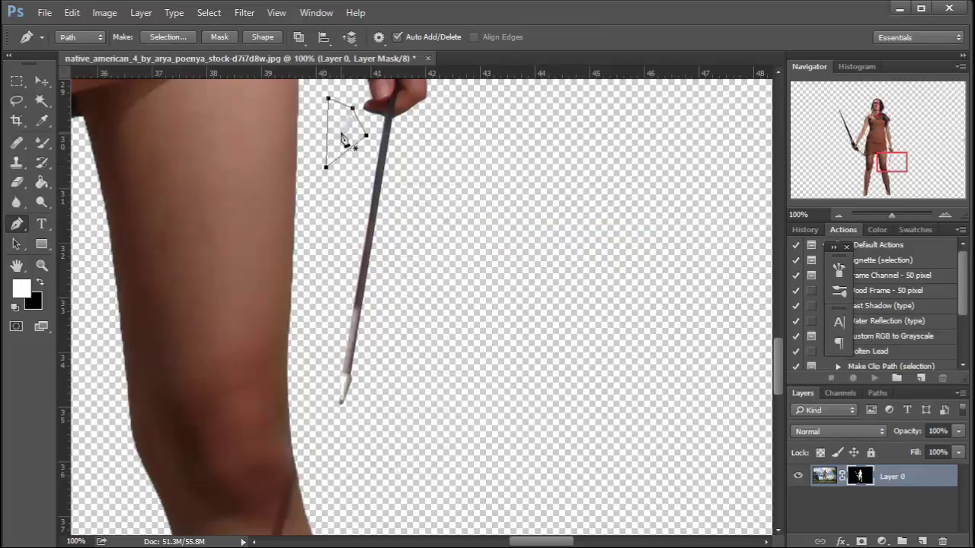
right_click(344, 142)
left_click(396, 203)
left_click(538, 148)
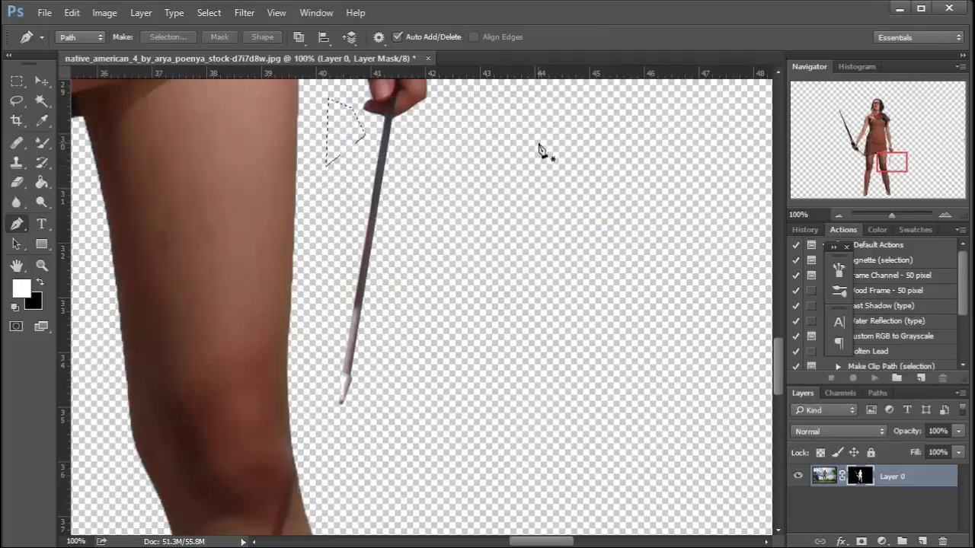
Open the Refine Mask settings for Layer 0's mask and collapse the mask properties
key("ctrl+minus")
key("ctrl+minus")
key("ctrl+minus")
key("ctrl+minus")
key("ctrl+minus")
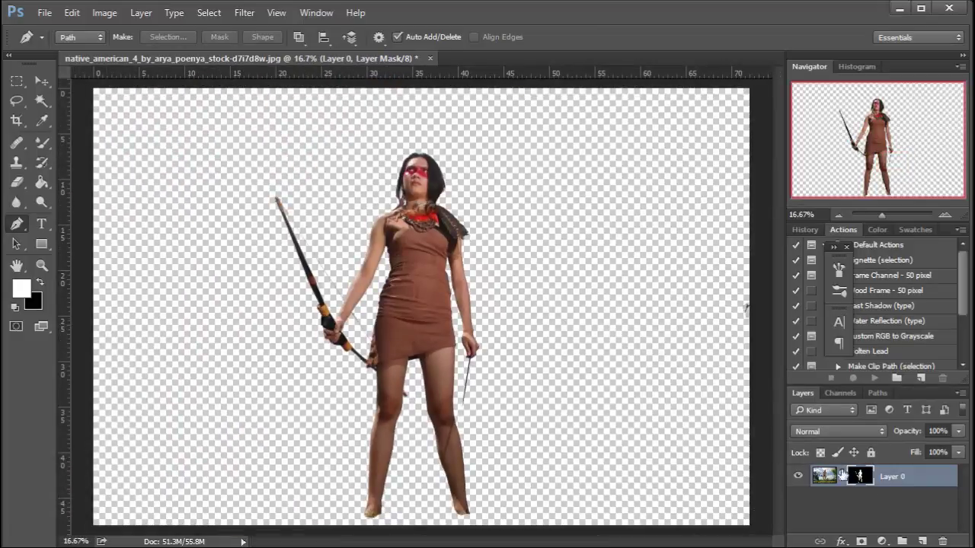
double_click(860, 478)
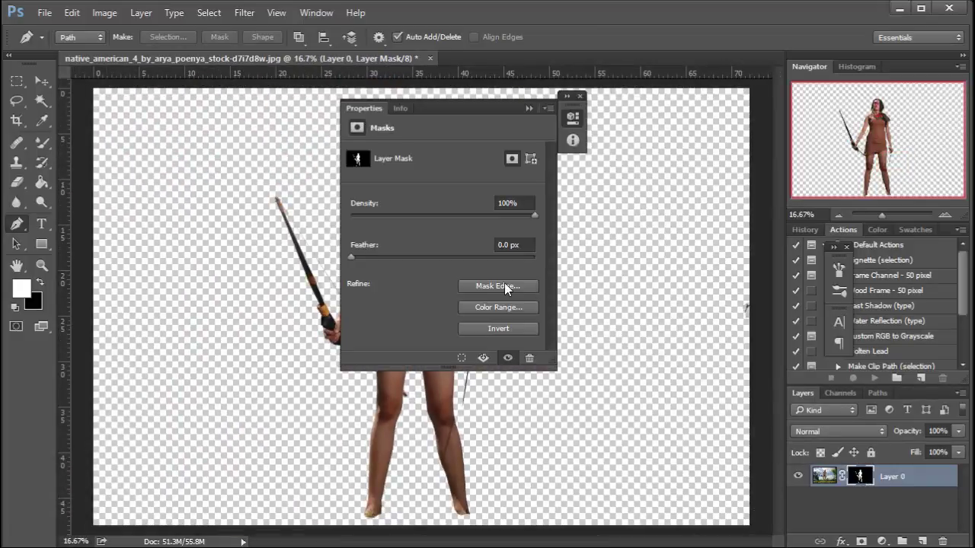
left_click(504, 284)
left_click(529, 109)
Bring the woman's head into close view and set the Refine Radius brush size to 58
key("ctrl+plus")
key("ctrl+plus")
key("ctrl+plus")
key("ctrl+plus")
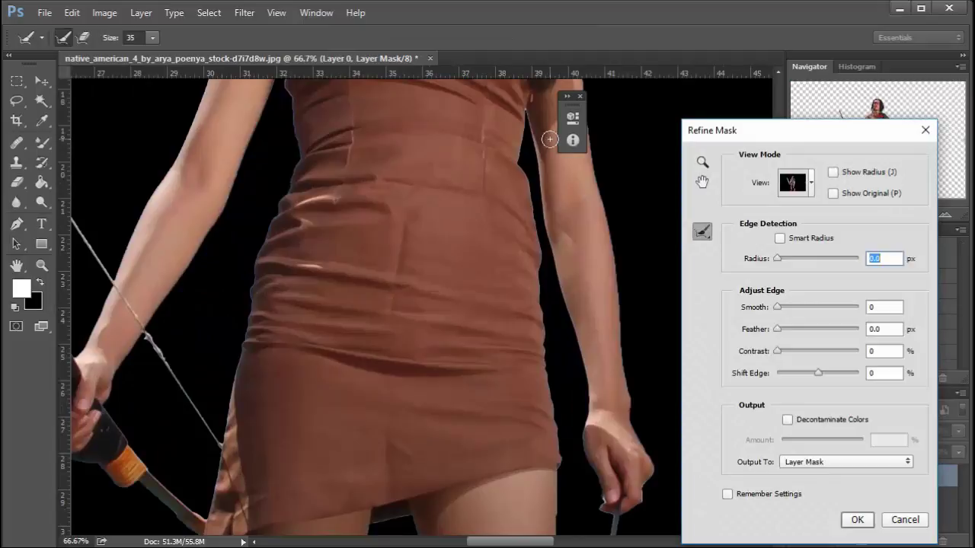
left_click_drag(424, 201, 381, 432)
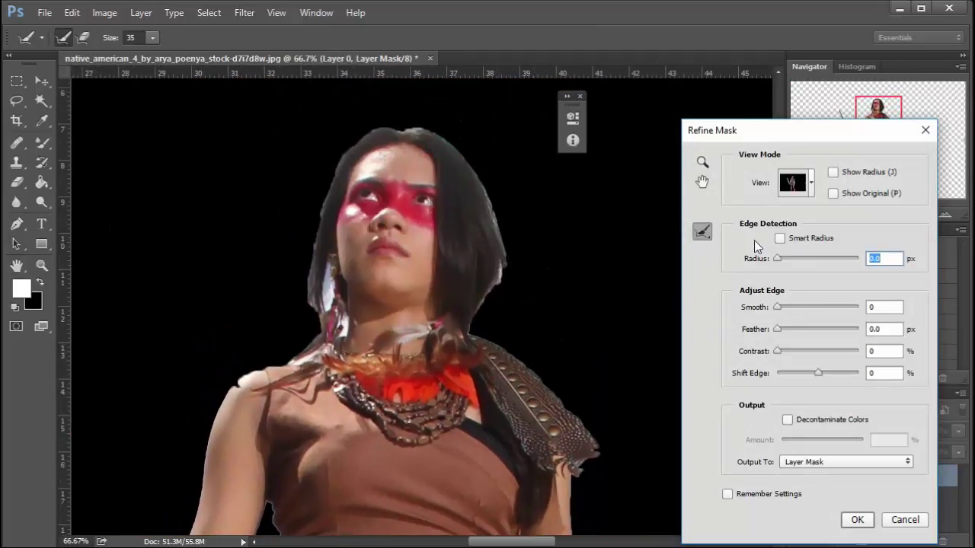
left_click(153, 41)
left_click_drag(159, 55, 170, 59)
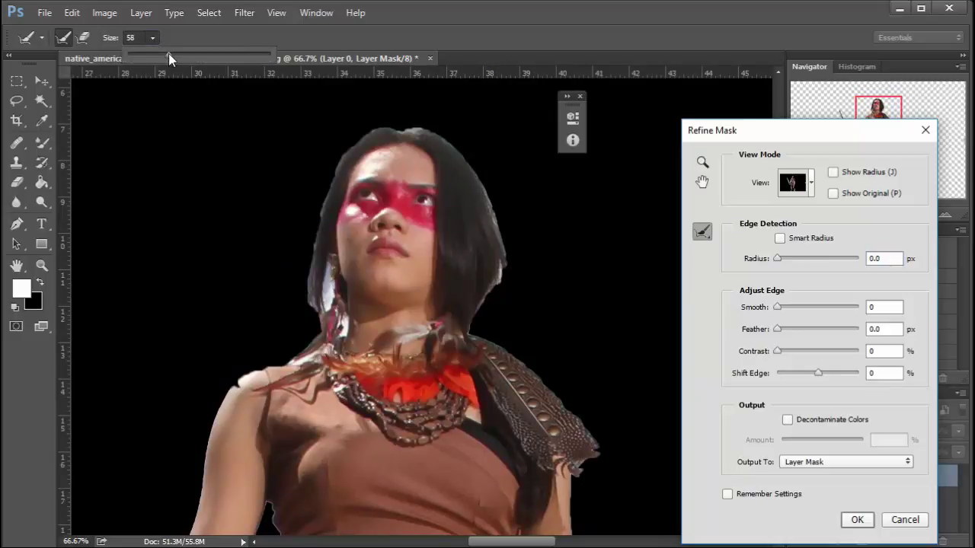
Paint the Refine Radius brush around the whole outline of the woman's hair
mouse_move(419, 129)
left_mouse_down()
mouse_move(457, 147)
mouse_move(490, 259)
left_mouse_up()
left_click_drag(476, 320, 499, 301)
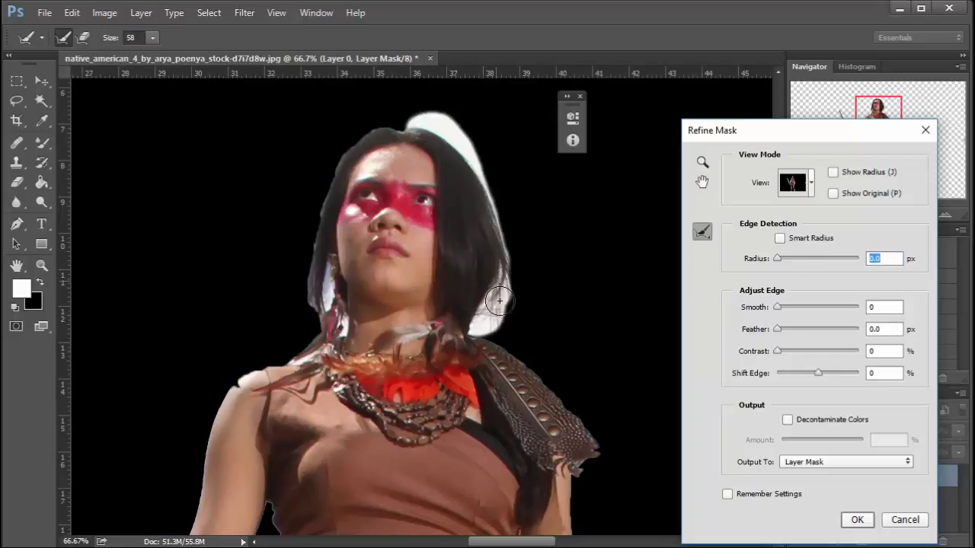
mouse_move(389, 122)
left_mouse_down()
mouse_move(337, 150)
mouse_move(322, 230)
left_mouse_up()
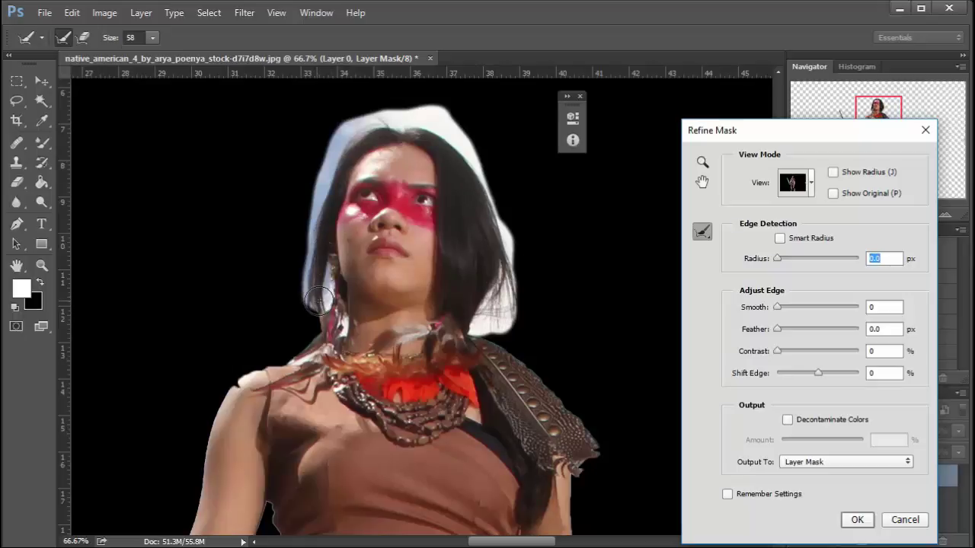
mouse_move(332, 319)
left_mouse_down()
mouse_move(321, 173)
mouse_move(401, 122)
mouse_move(448, 134)
left_mouse_up()
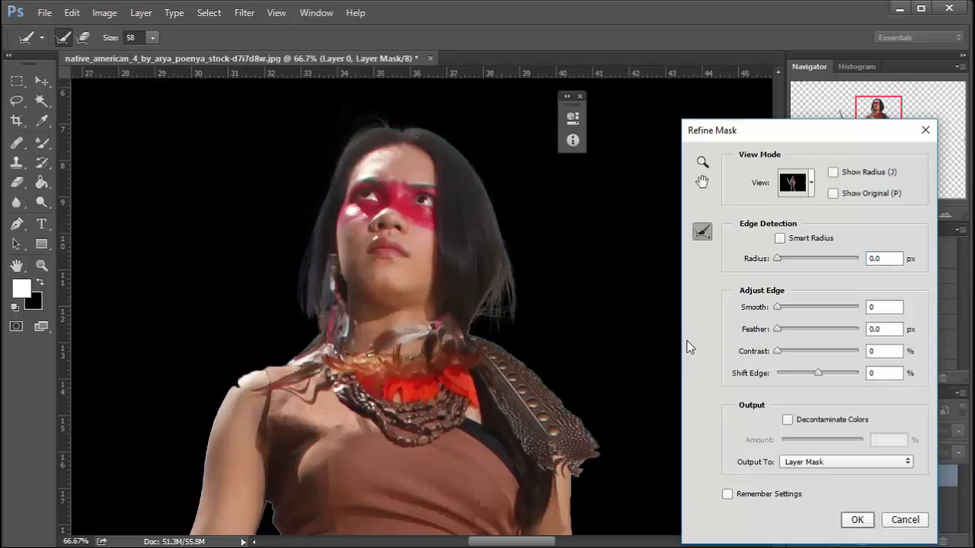
Refine the mask with Radius 1.2 px, Smooth 5, Feather 0.9 px and Shift Edge -8%, and apply it
left_click_drag(779, 259, 782, 257)
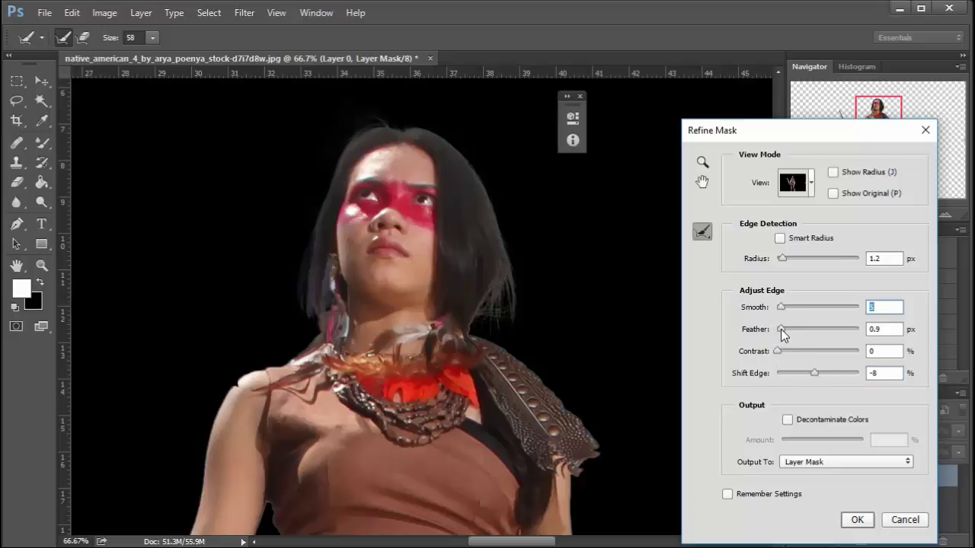
left_click_drag(776, 331, 780, 329)
left_click(852, 519)
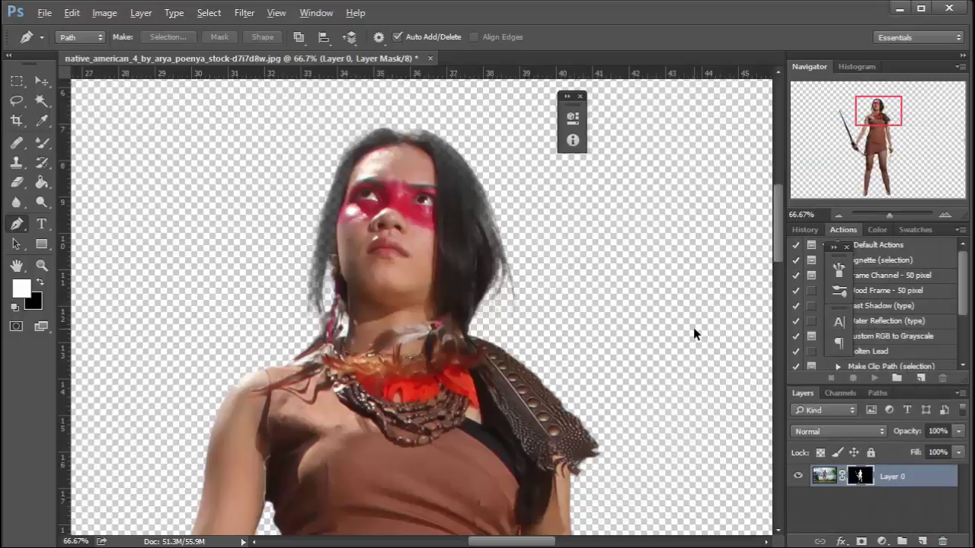
Reopen the Refine Mask settings for Layer 0's mask and repaint the hair outline with the Refine Radius brush
double_click(860, 476)
left_click(516, 286)
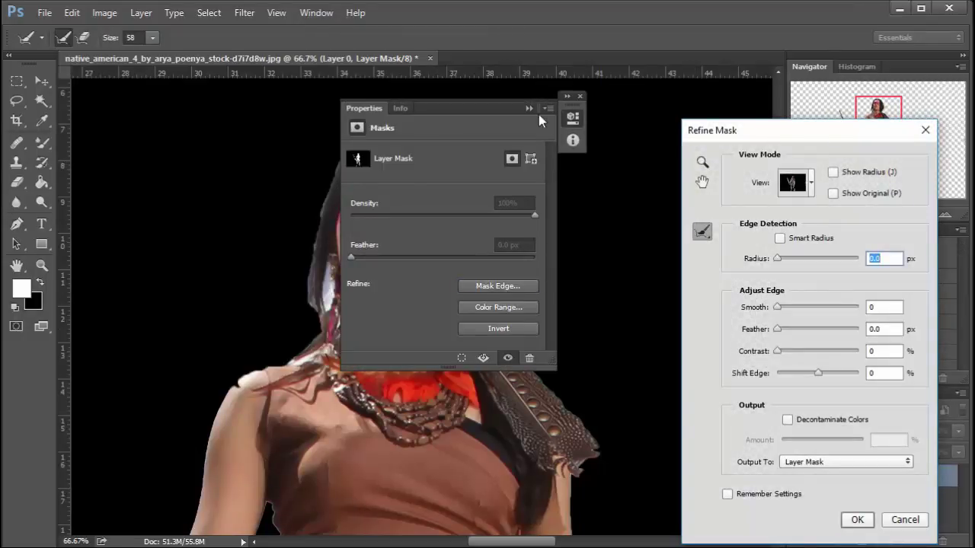
mouse_move(303, 288)
left_mouse_down()
mouse_move(342, 139)
mouse_move(369, 120)
mouse_move(405, 119)
mouse_move(437, 128)
mouse_move(497, 187)
mouse_move(506, 280)
mouse_move(487, 319)
mouse_move(518, 294)
mouse_move(521, 272)
mouse_move(488, 136)
left_mouse_up()
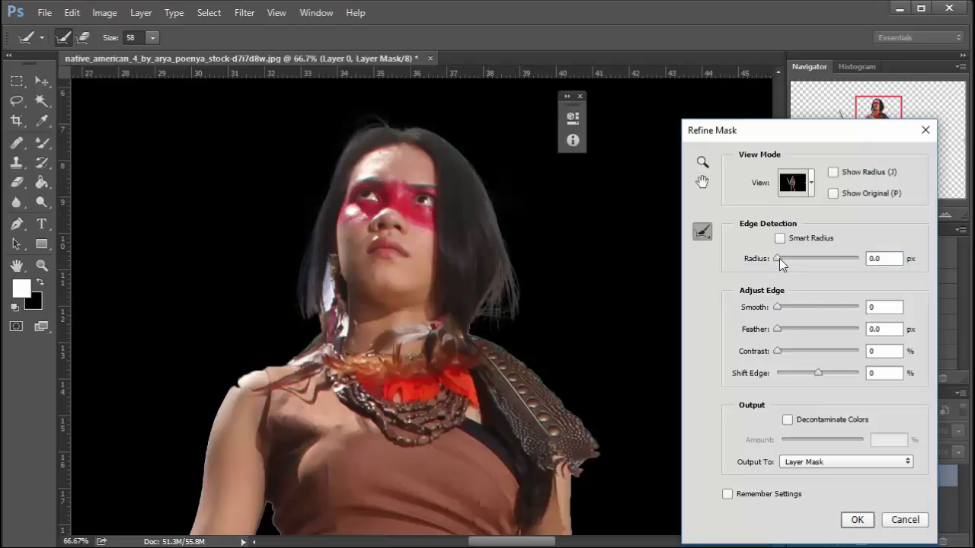
Set the mask refinement to Radius 0.3 px, Smooth 3 and Shift Edge -7%, and apply it to the layer mask
left_click_drag(777, 258, 779, 259)
left_click_drag(777, 308, 779, 309)
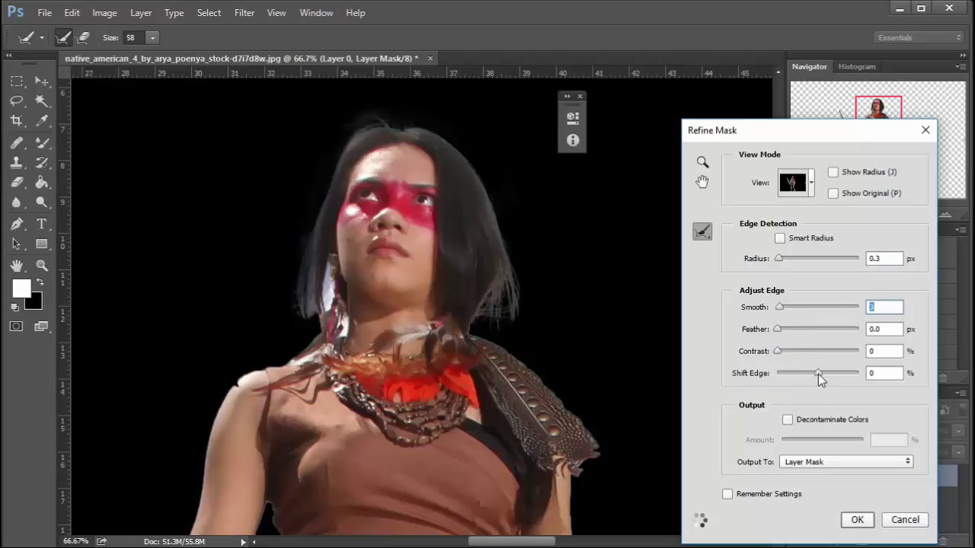
left_click_drag(816, 374, 815, 374)
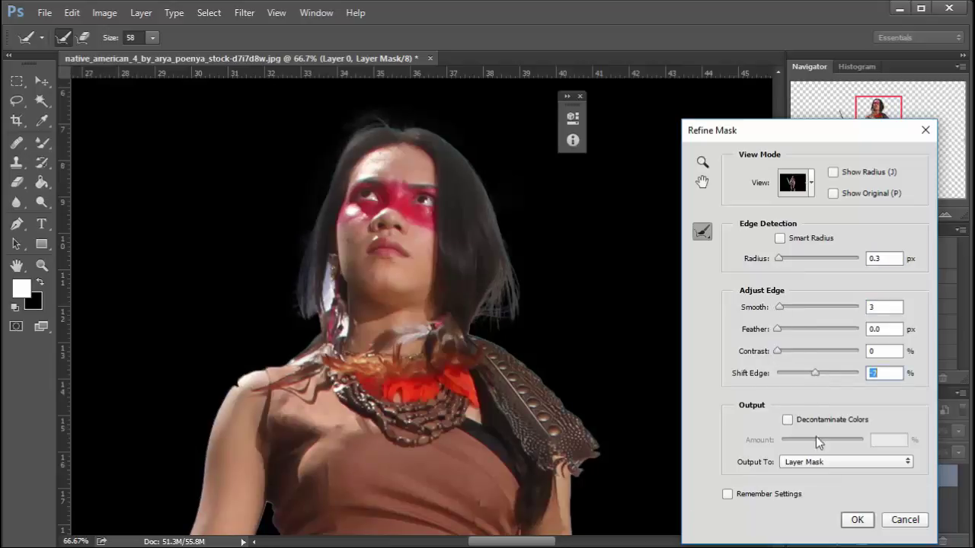
left_click(857, 520)
key("p")
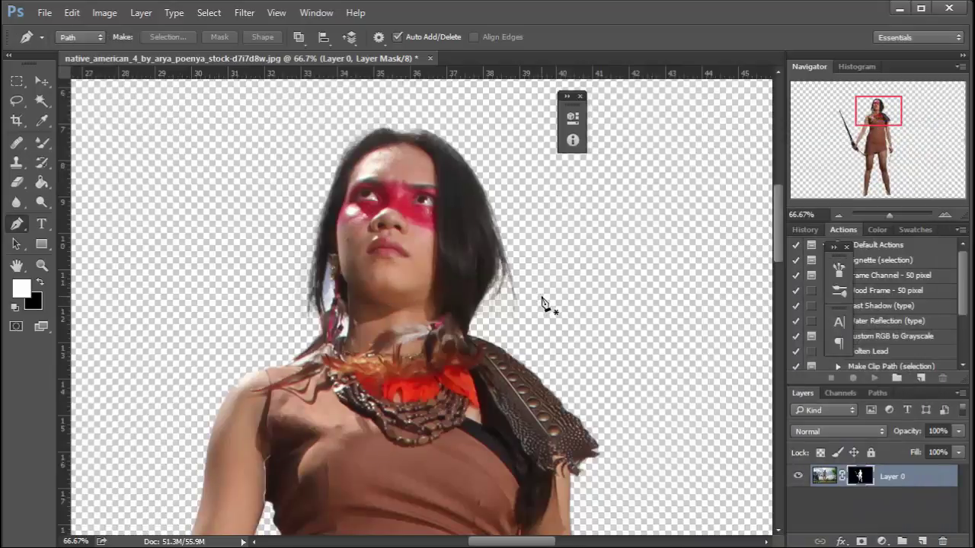
Convert the locked background of the snowy_navacerrada image into a regular layer with the default settings
key("ctrl+minus")
key("ctrl+minus")
key("ctrl+minus")
key("ctrl+minus")
key("ctrl+minus")
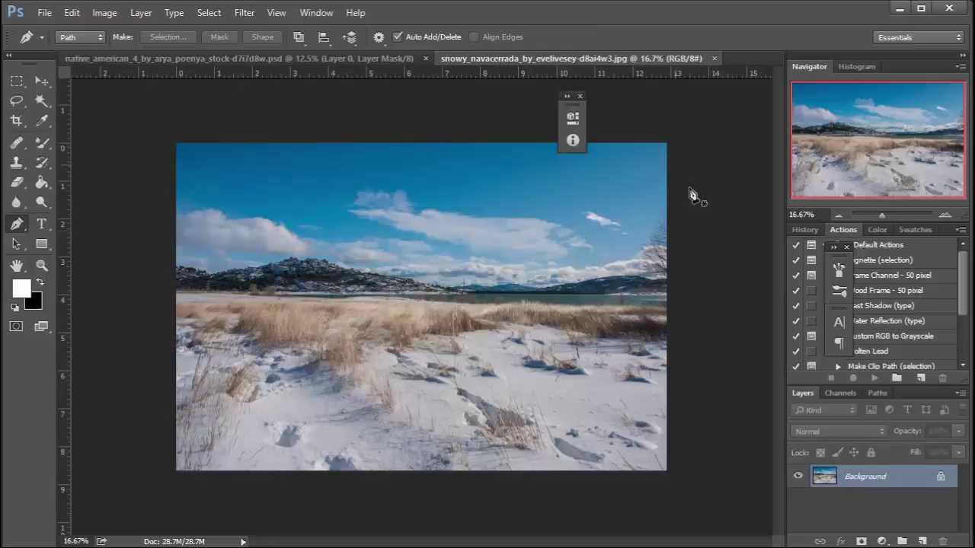
double_click(907, 477)
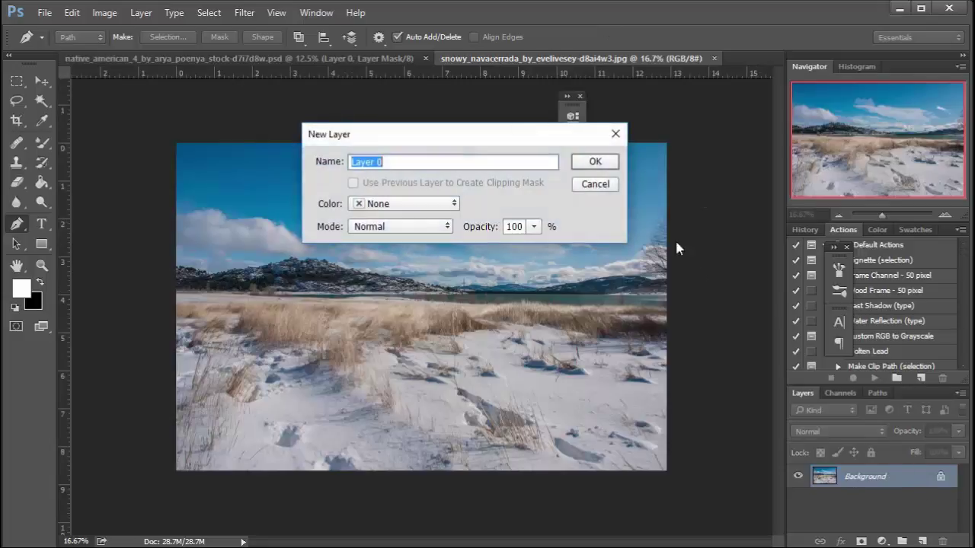
left_click(611, 163)
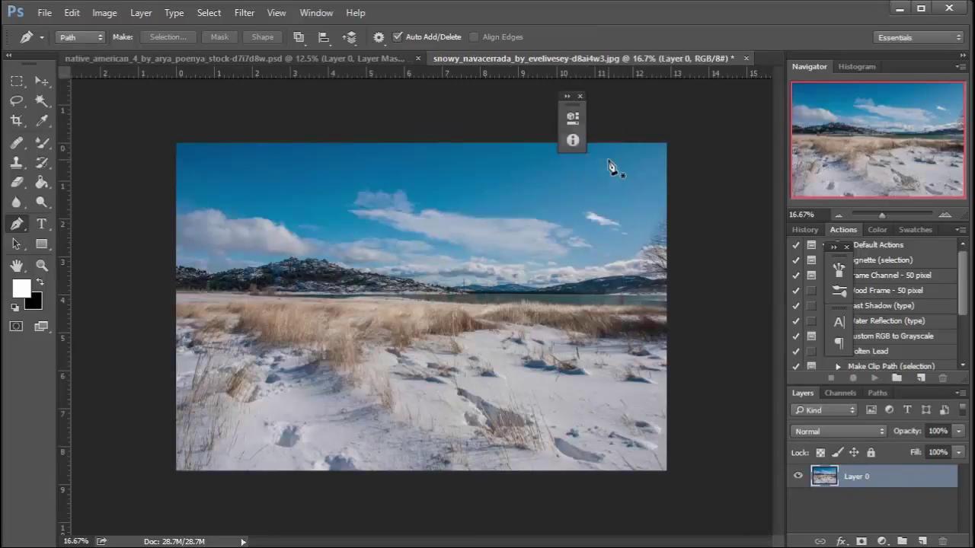
Delete the sky and hills above the grass using a rectangular selection feathered by 5 pixels, and deselect
left_click(16, 81)
left_click_drag(176, 142, 670, 303)
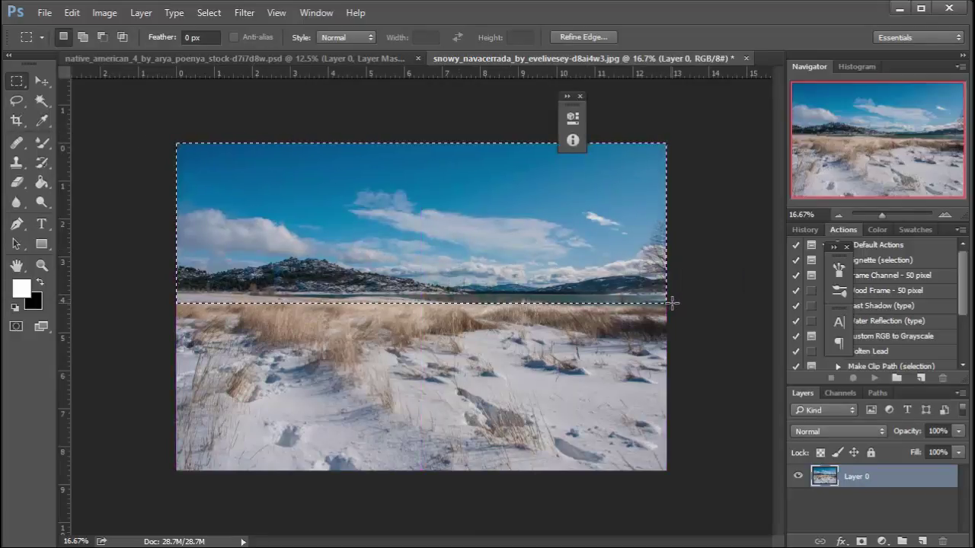
right_click(569, 232)
left_click(591, 277)
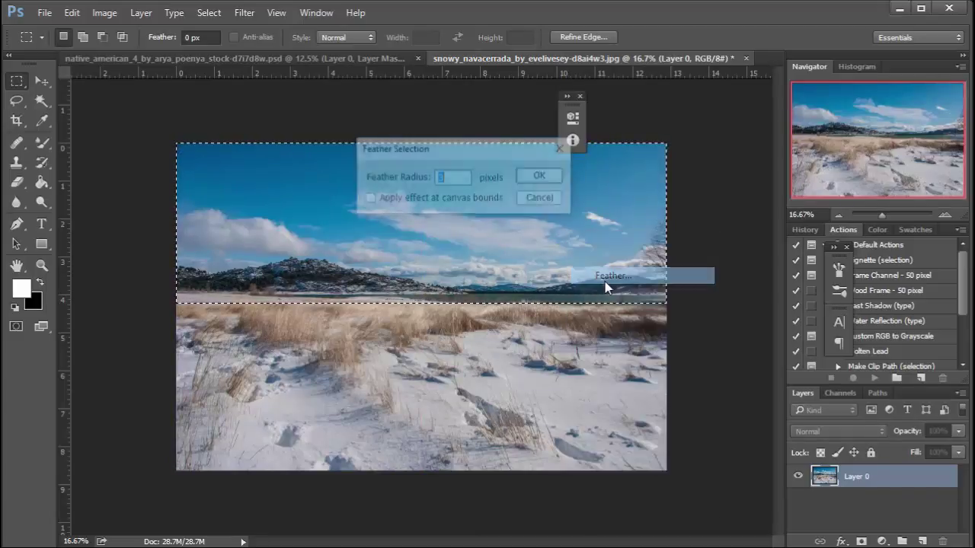
type("5")
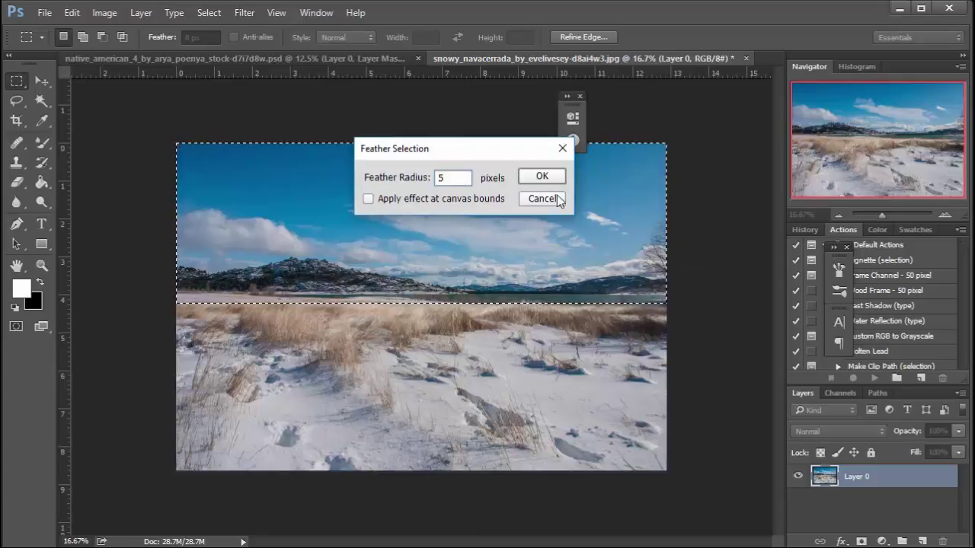
left_click(553, 176)
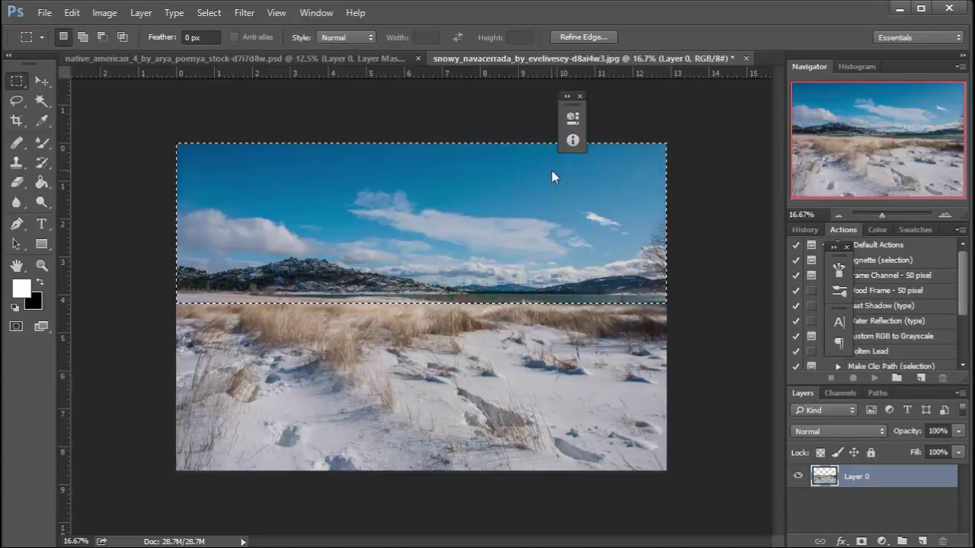
key("Delete")
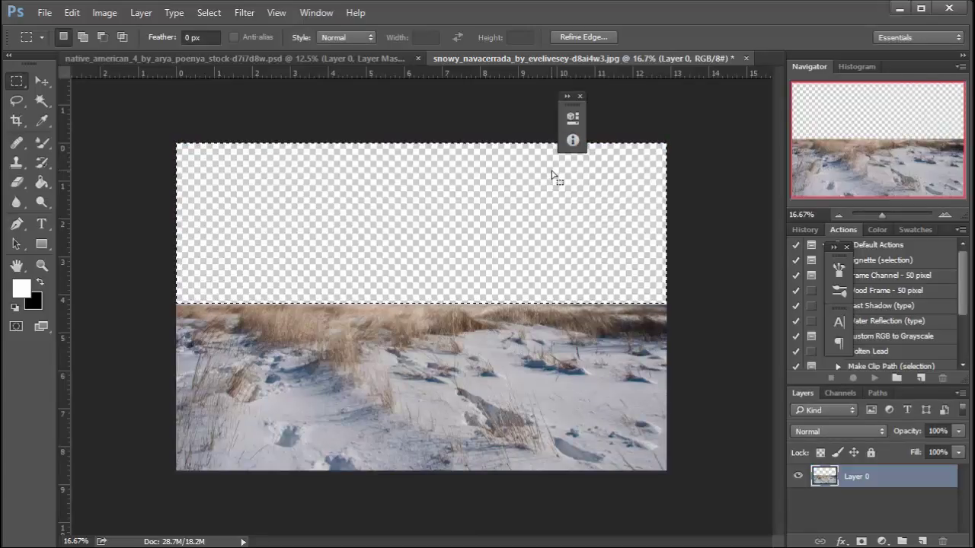
key("ctrl+d")
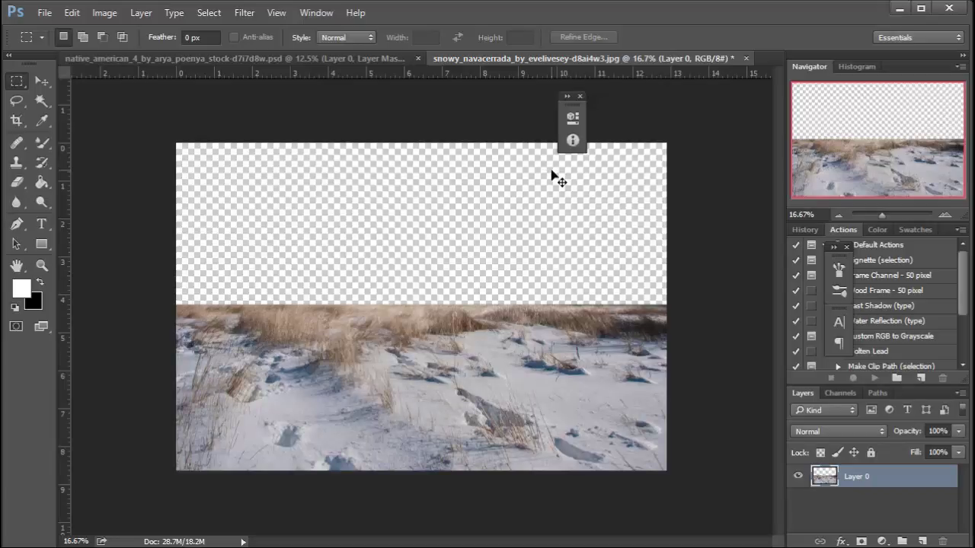
Copy a rectangle of sky and mountains from the austria_stock_56 image into the snowy landscape and place it below Layer 0
key("ctrl+plus")
key("ctrl+plus")
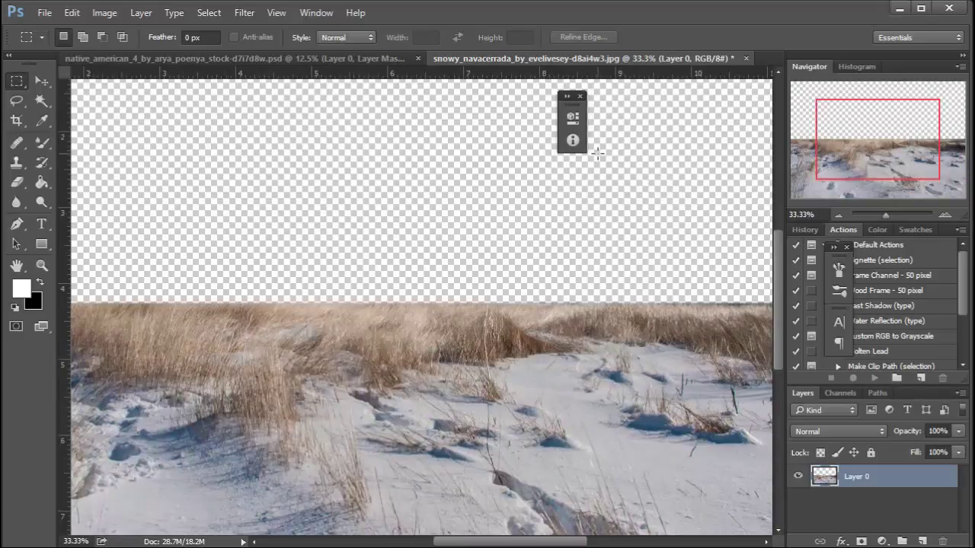
key("v")
left_click(459, 59)
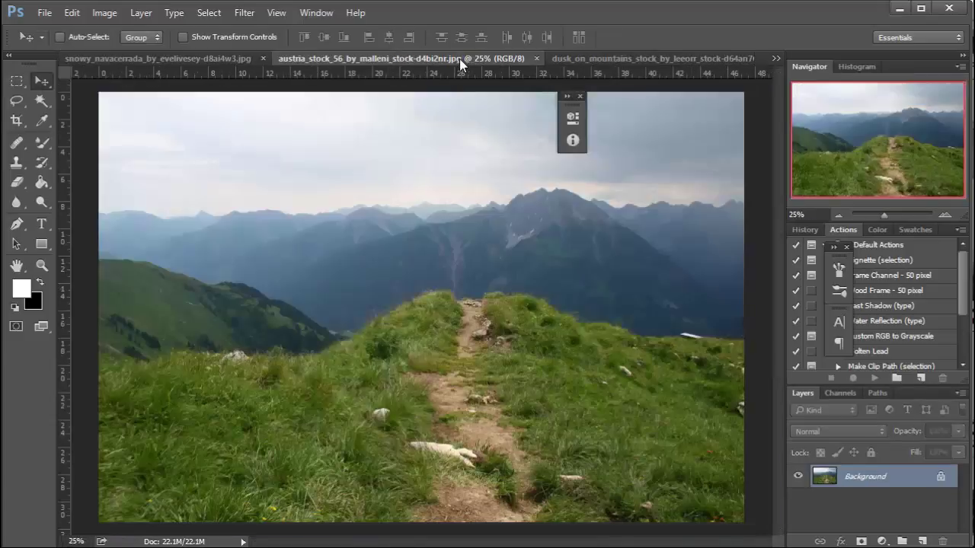
left_click(16, 81)
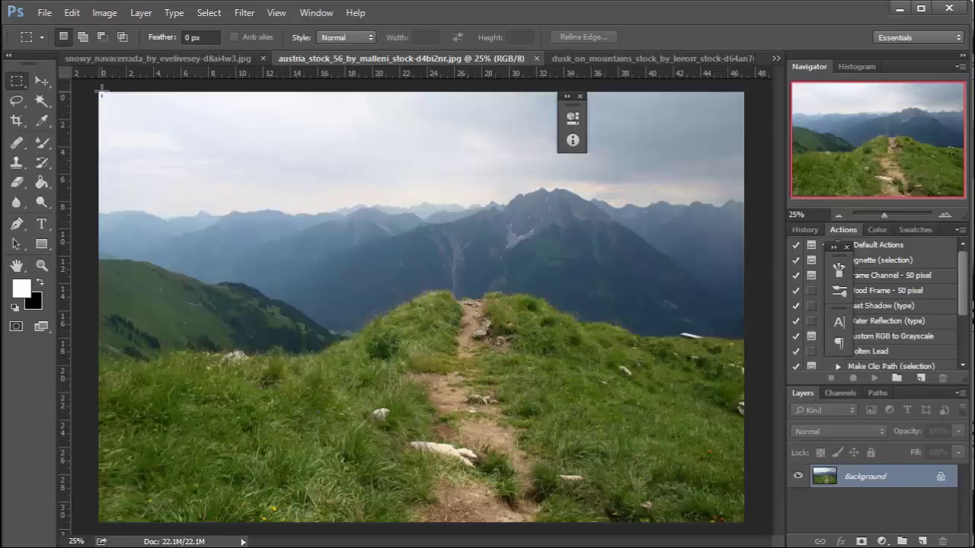
left_click_drag(98, 93, 746, 297)
left_click(42, 81)
left_click_drag(246, 104, 305, 181)
left_click_drag(860, 478, 849, 504)
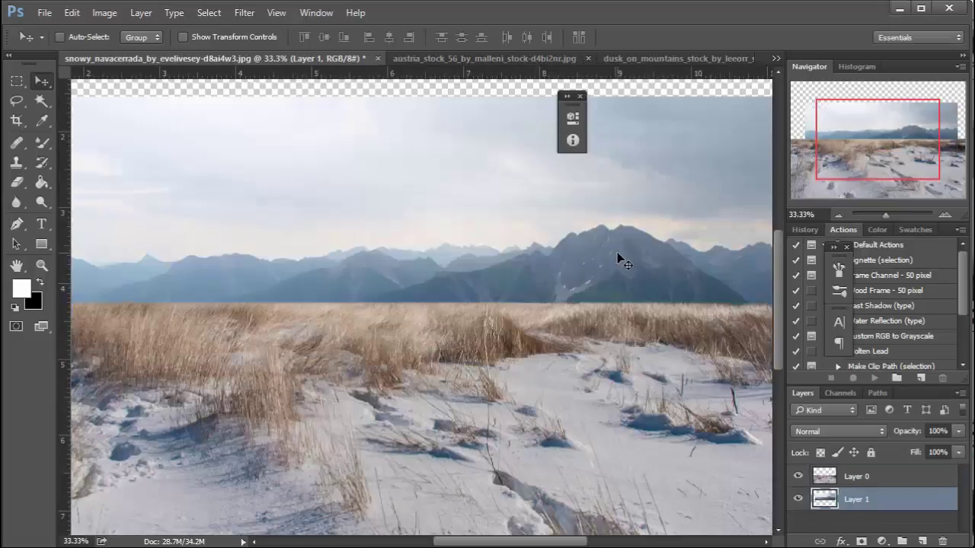
Position the mountain layer behind the grass horizon, aligned to the canvas's left side
left_click_drag(616, 252, 620, 227)
left_click_drag(429, 233, 462, 250)
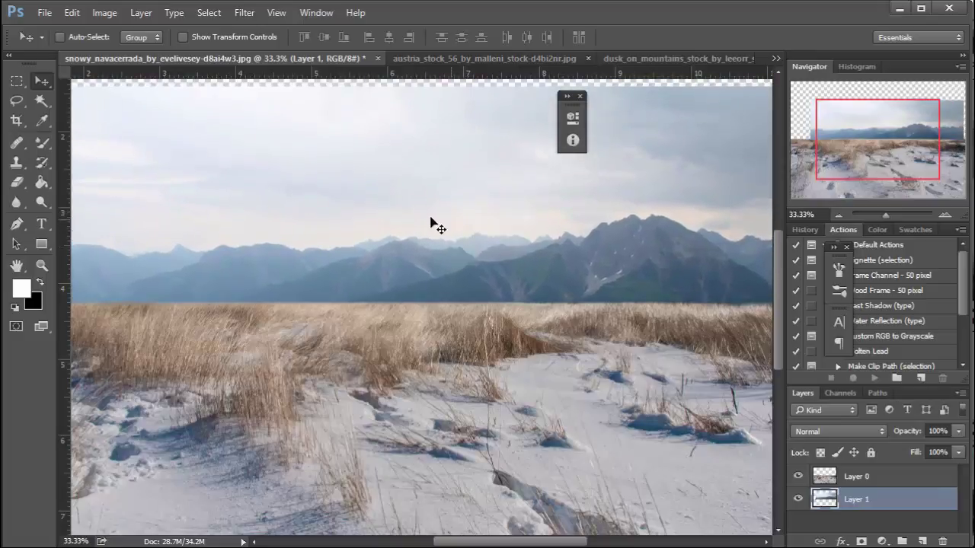
left_click(42, 100)
key("ctrl+minus")
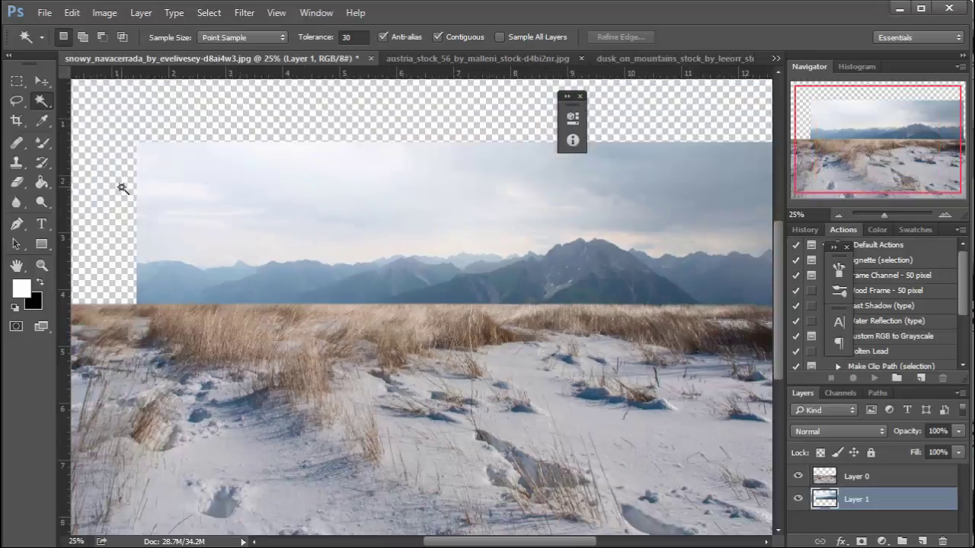
left_click(40, 82)
left_click_drag(350, 211, 274, 218)
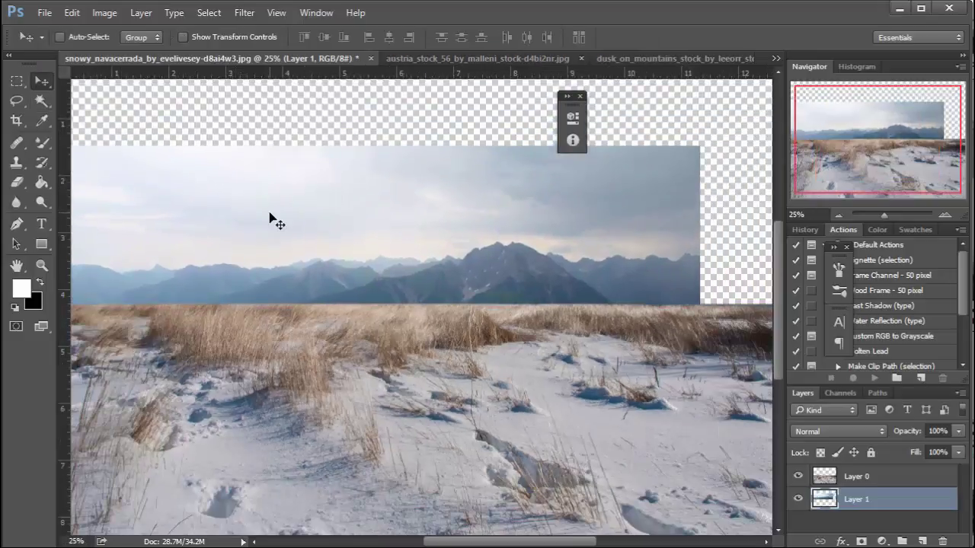
Scale the mountain layer with Free Transform so it spans the full canvas width
key("ctrl+t")
left_click_drag(704, 149, 602, 243)
key("Return")
Select the entire sky above the mountains on Layer 1 with the Magic Wand at tolerance 30
key("ctrl+minus")
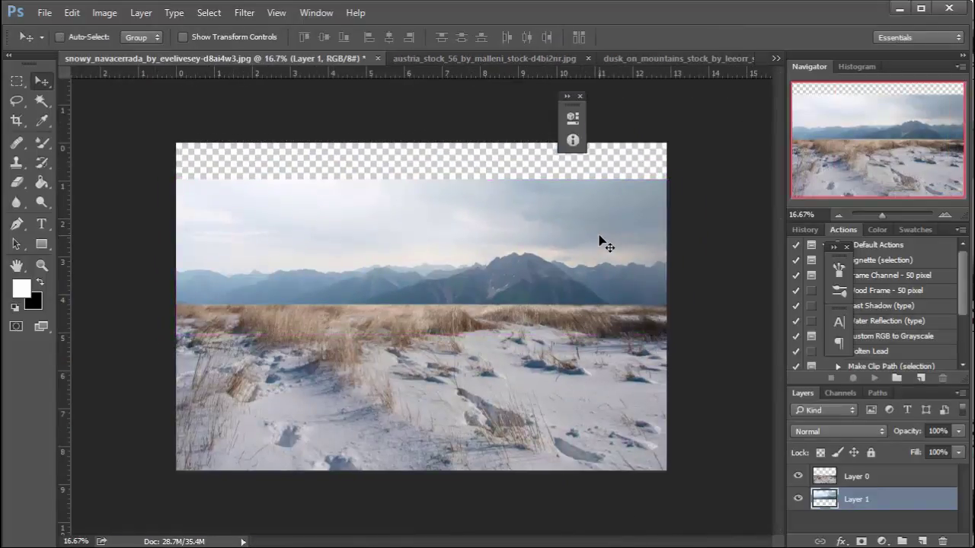
left_click(44, 103)
left_click(244, 233)
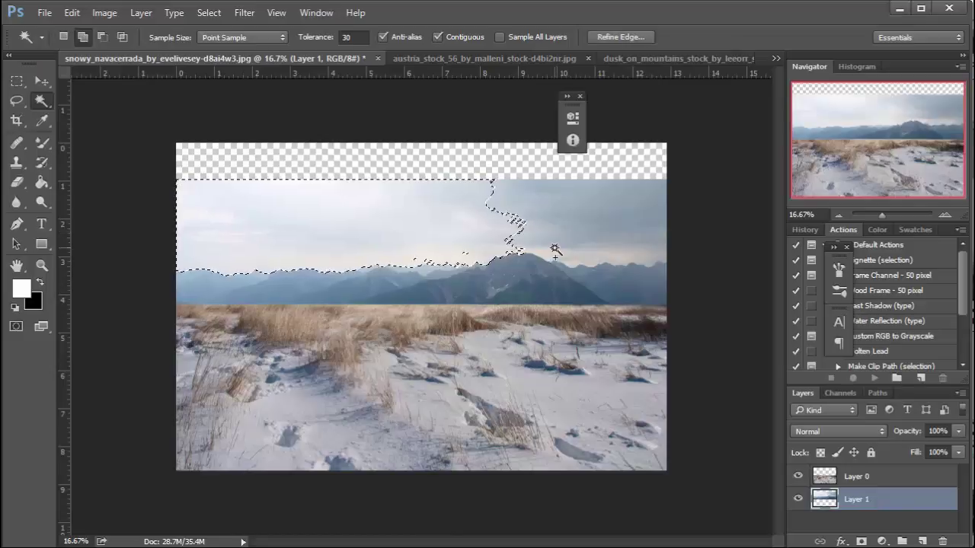
left_click(571, 245, "shift")
left_click(661, 215, "shift")
left_click(528, 213, "shift")
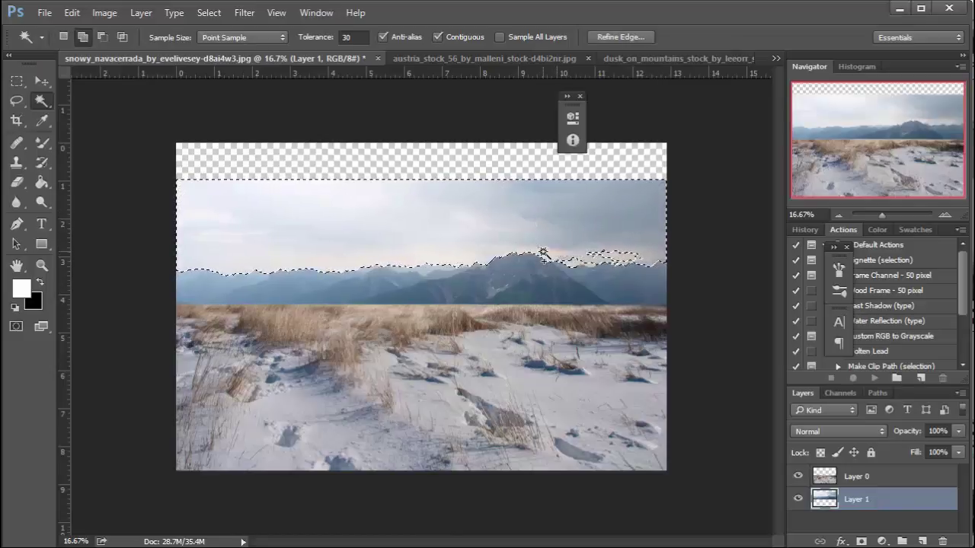
Refine the sky selection on Layer 1 with the Quick Selection tool, subtracting the misselected area along the central mountain ridge
key("ctrl+plus")
key("ctrl+plus")
key("ctrl+plus")
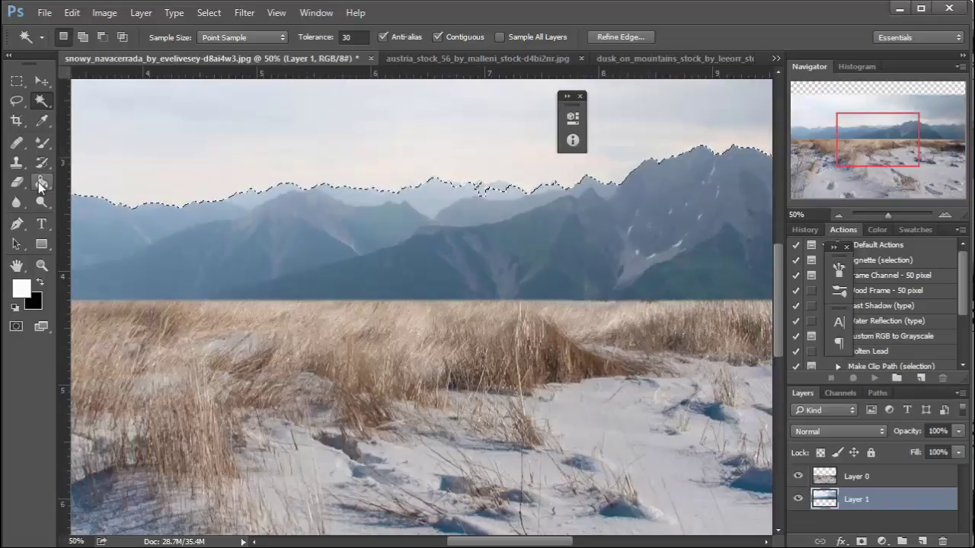
right_click(50, 106)
left_click(86, 99)
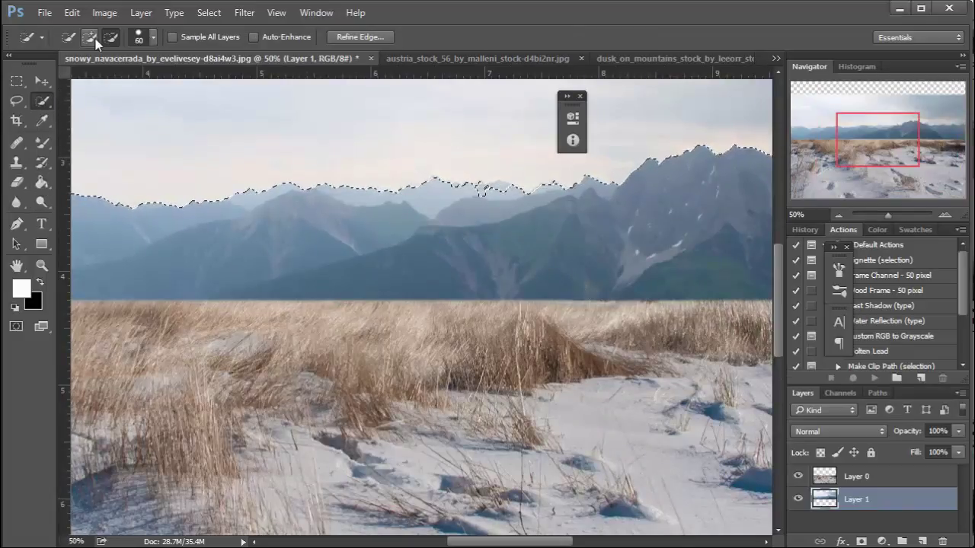
left_click(93, 39)
left_click(475, 199)
left_click(113, 37)
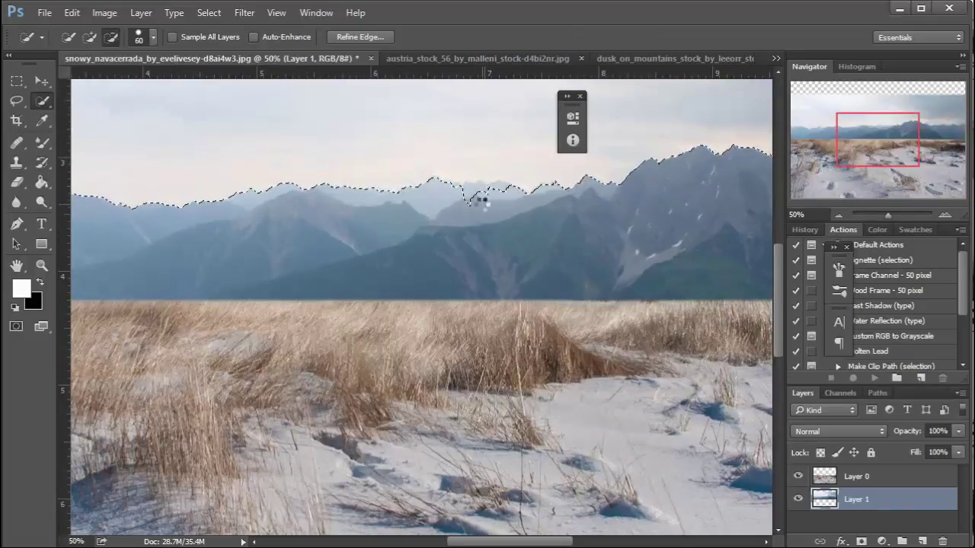
left_click(470, 194)
left_click(458, 193)
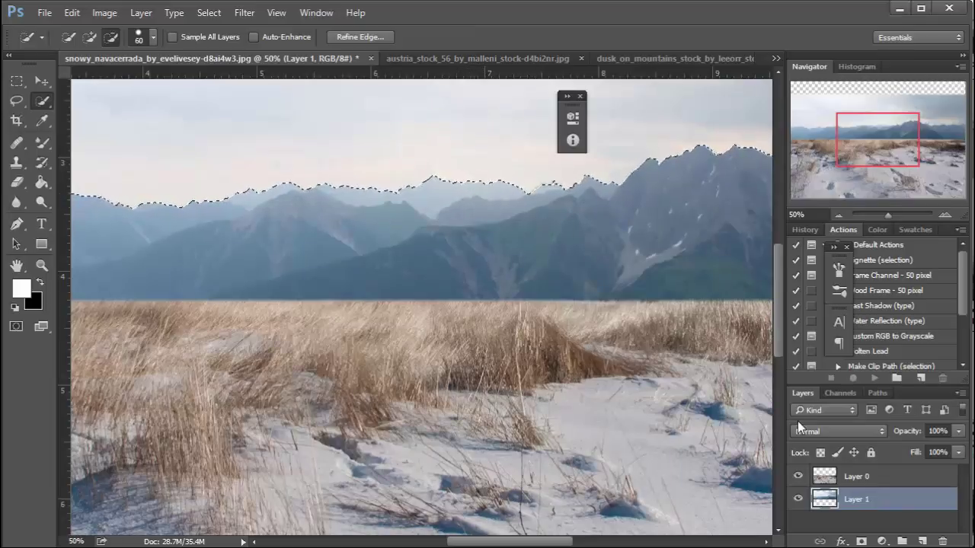
Feather the sky selection by 3 pixels, delete the selected sky from Layer 1, and deselect
key("ctrl+minus")
key("ctrl+minus")
key("ctrl+minus")
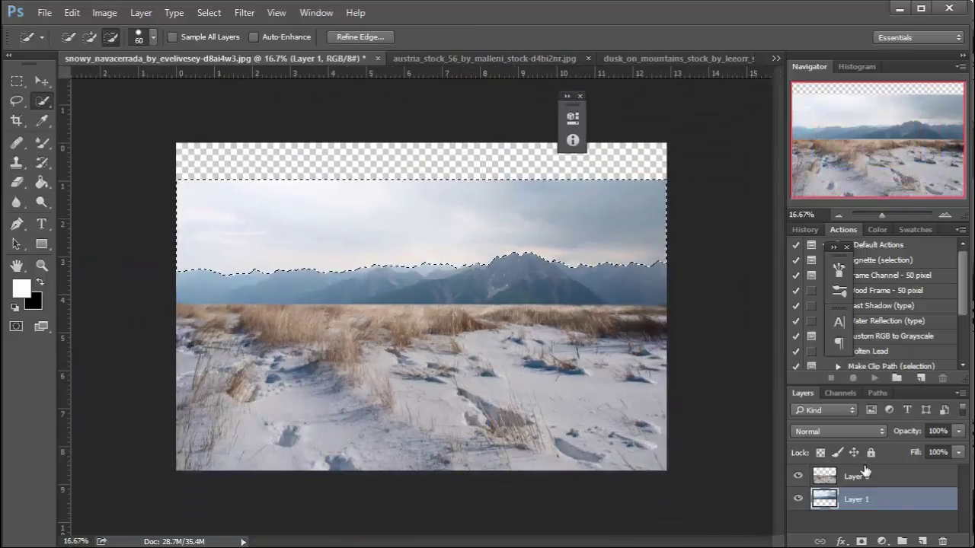
right_click(645, 240)
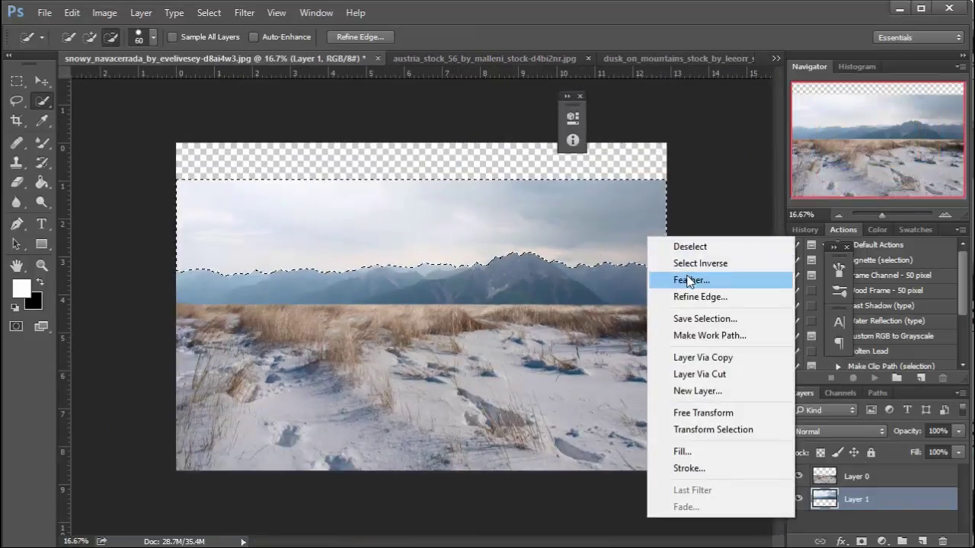
left_click(687, 279)
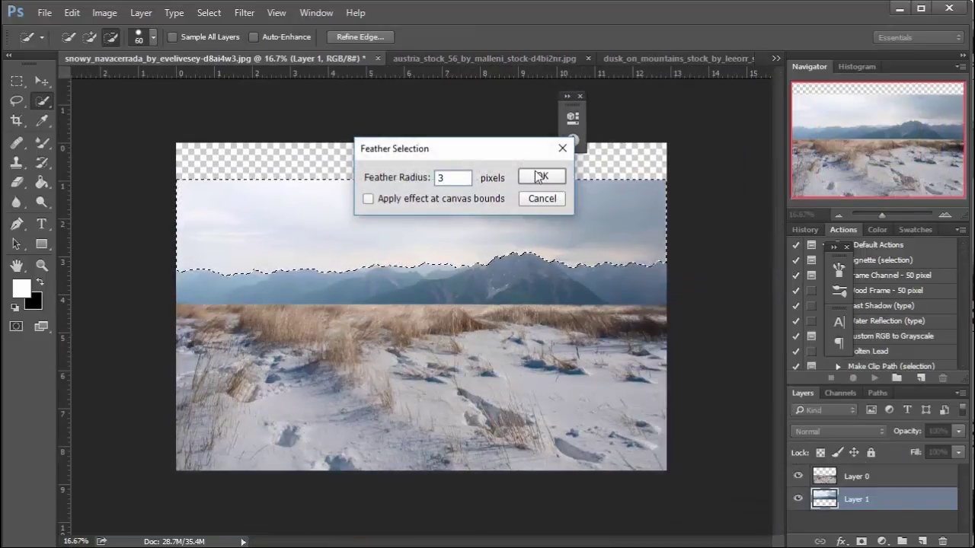
left_click(543, 176)
key("Delete")
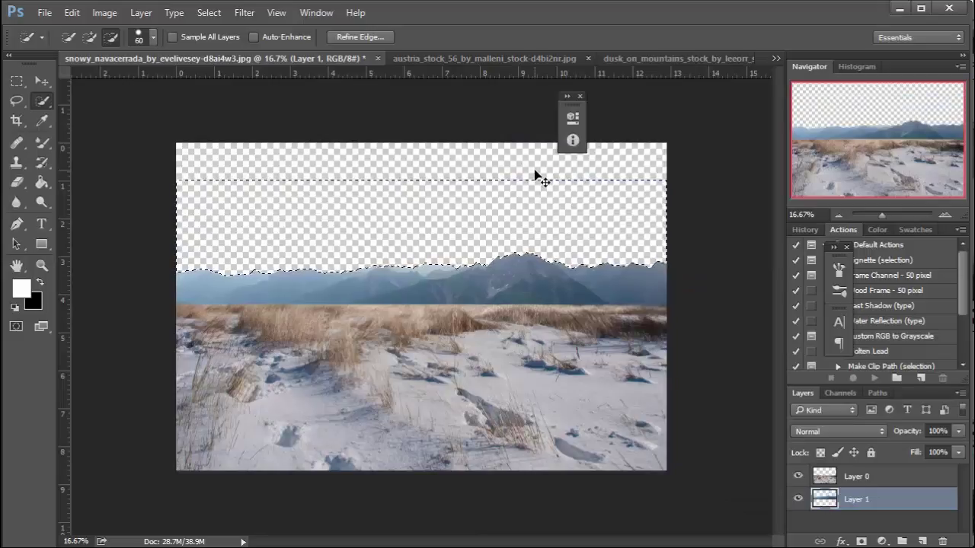
key("ctrl+d")
Close the austria_stock_56 image and bring up the dusk_on_mountains_stock image
left_click(581, 59)
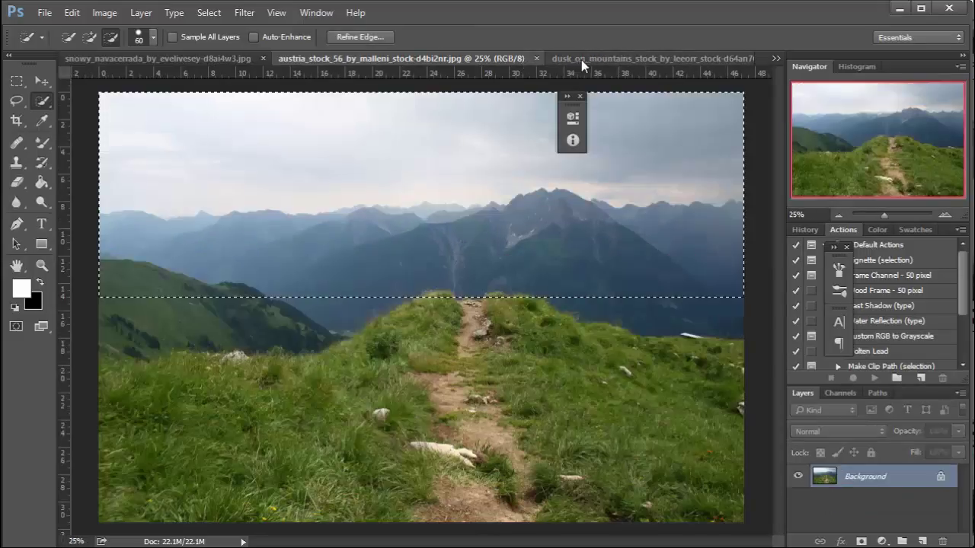
left_click(581, 59)
left_click(667, 61)
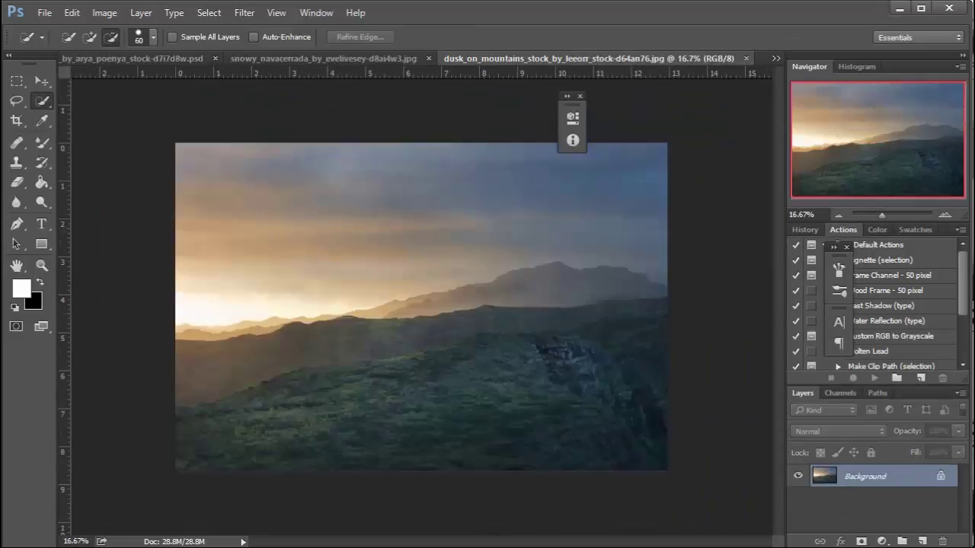
Select a full-width rectangle covering the dusk sky down to the hills and copy it into the snowy landscape
left_click(17, 82)
left_click_drag(172, 140, 704, 330)
left_click(44, 81)
mouse_move(417, 183)
left_mouse_down()
mouse_move(367, 61)
mouse_move(402, 185)
left_mouse_up()
Close the dusk_on_mountains image and place the dusk sky layer below Layer 1 in the snowy landscape
left_click(673, 61)
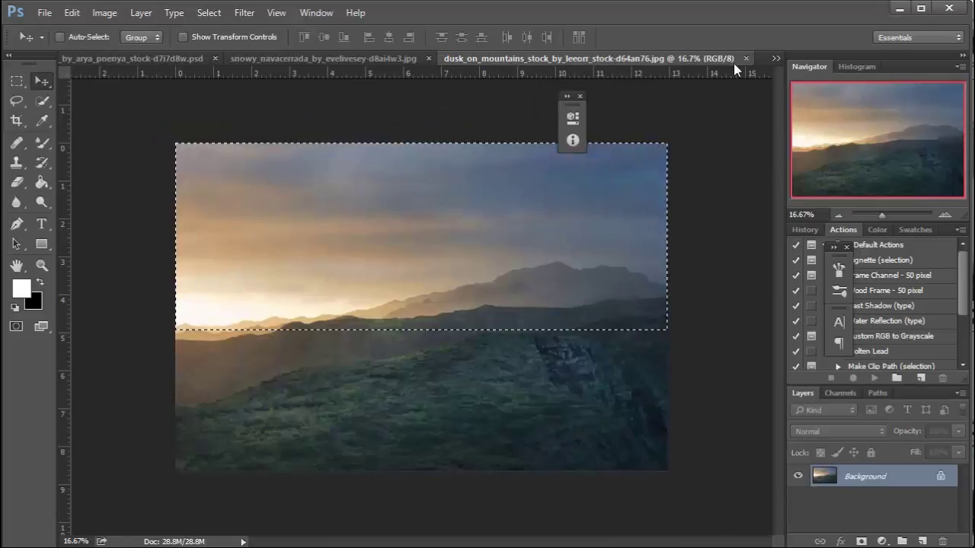
left_click(745, 59)
left_click_drag(884, 504, 900, 530)
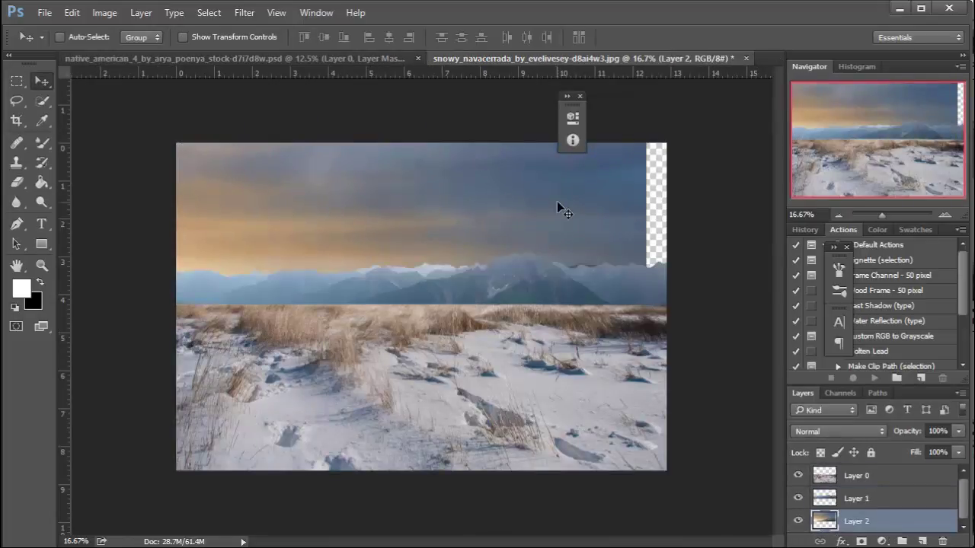
Move the dusk sky layer down behind the mountains and enlarge it with Free Transform to cover the canvas's upper area
left_click_drag(558, 206, 550, 226)
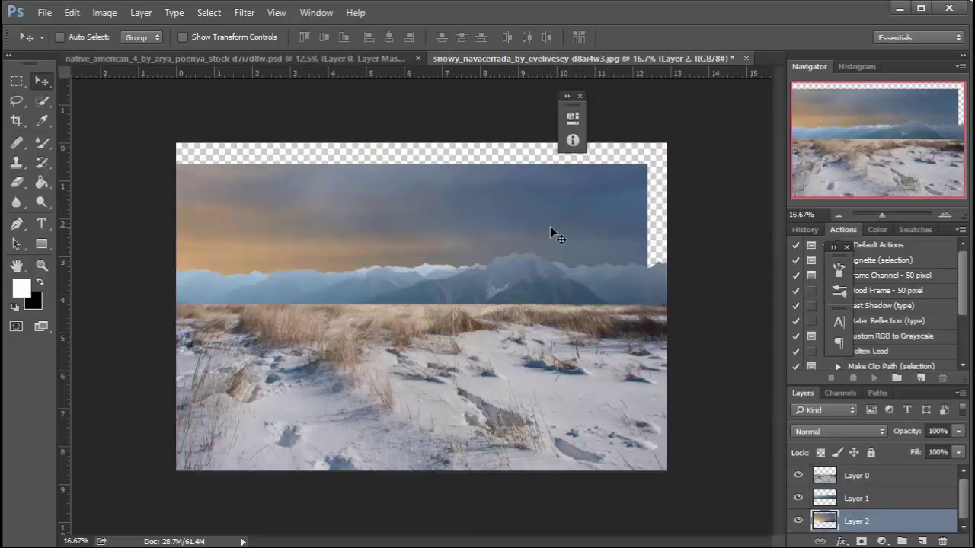
key("ctrl+t")
left_click_drag(646, 164, 675, 145)
left_click_drag(415, 146, 415, 143)
key("Return")
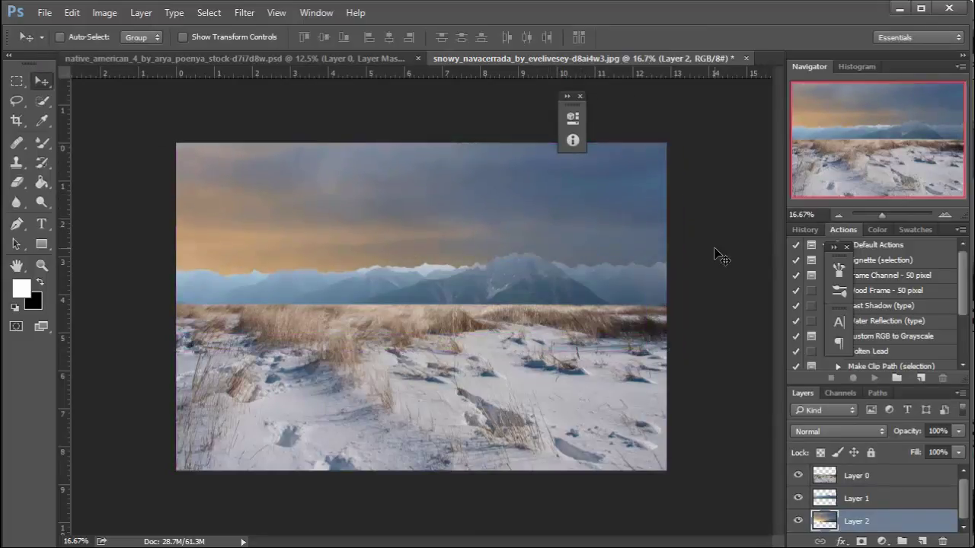
Lower the horizon of the snowy ground on Layer 0 with Free Transform, scaling it to about 100.8% width and 85.7% height
left_click(857, 479)
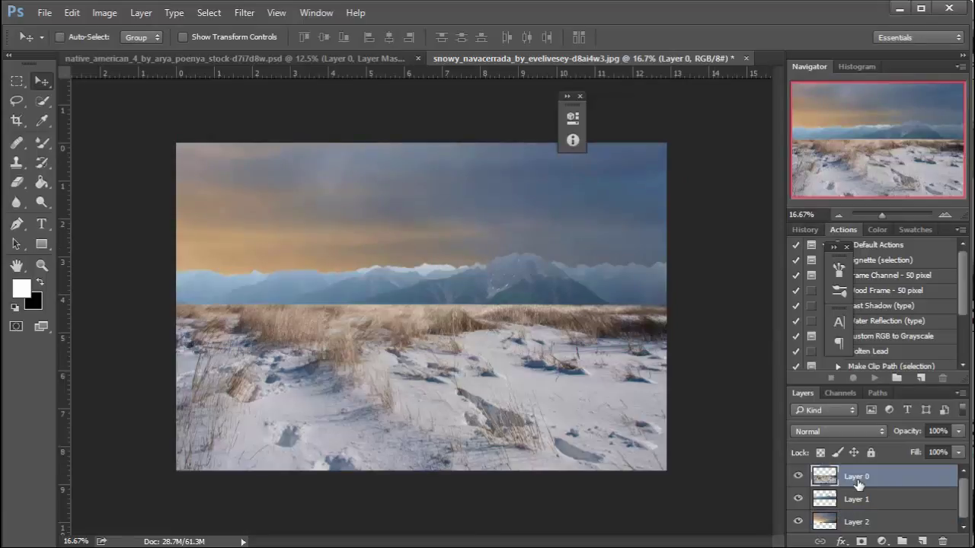
key("ctrl+t")
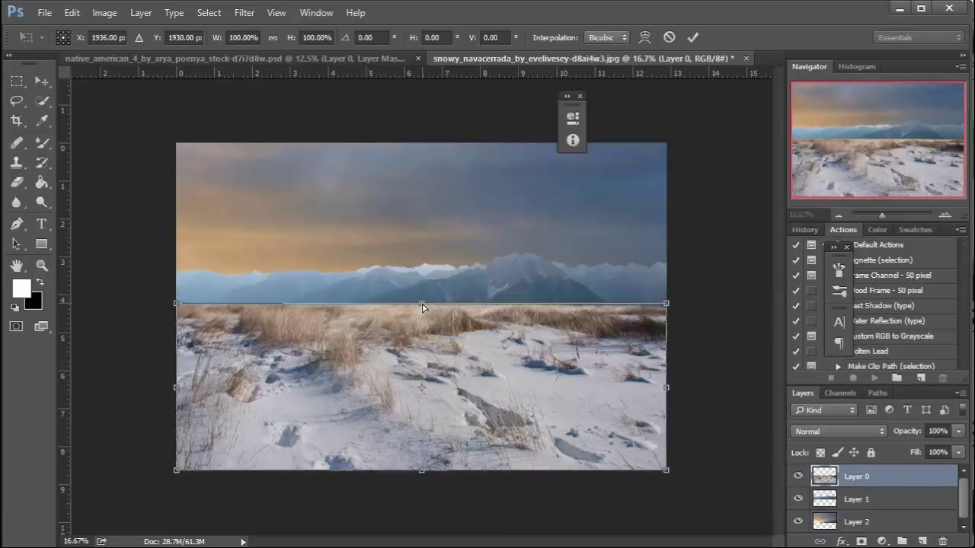
left_click_drag(423, 306, 422, 327)
left_click_drag(664, 322, 670, 328)
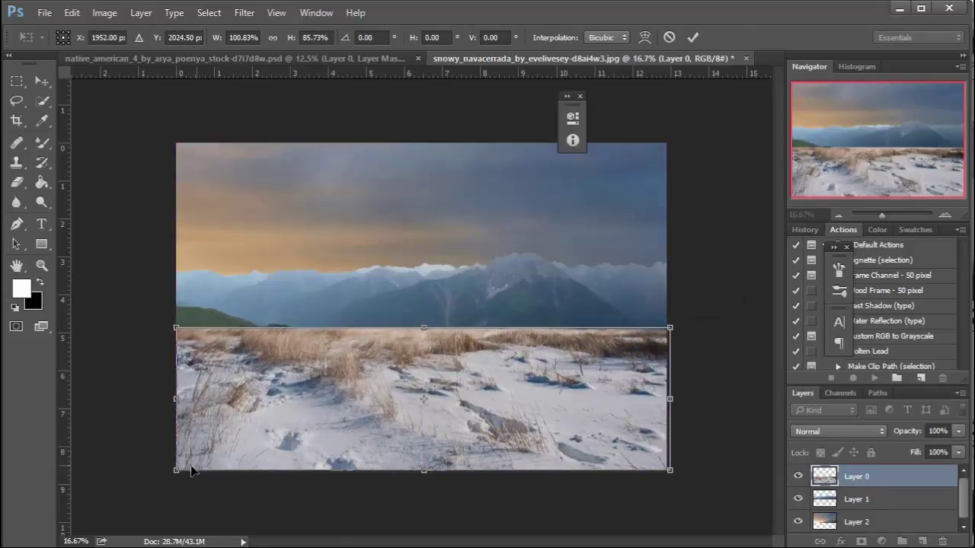
left_click_drag(176, 471, 176, 471)
key("Return")
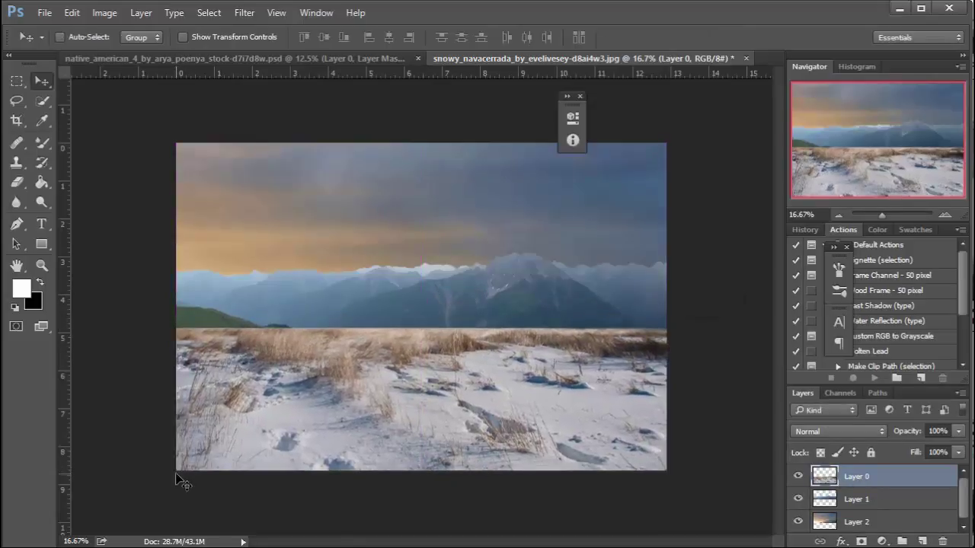
Stretch the mountains on Layer 1 with Free Transform to about 103.6% width and 121.8% height, extending below the grass horizon
left_click(877, 499)
key("ctrl+t")
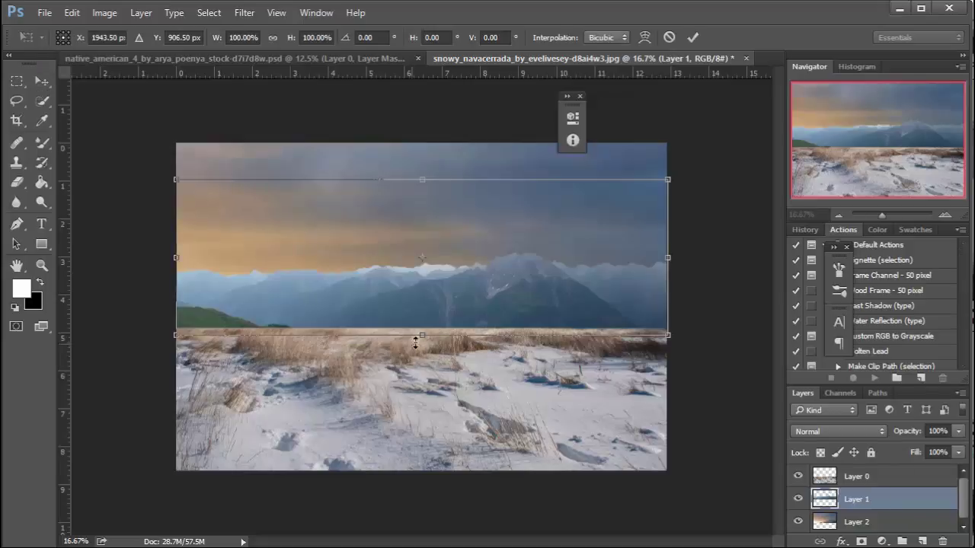
left_click_drag(415, 344, 419, 365)
left_click_drag(669, 180, 689, 174)
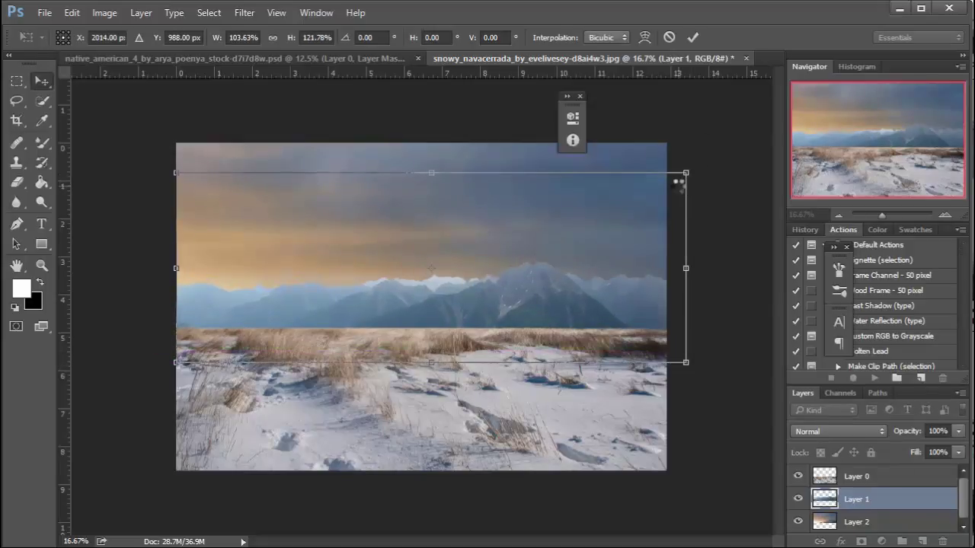
key("Return")
Soften the mountain ridge edges on Layer 1 using the Blur tool with a 250 px brush at 12% strength
key("ctrl+plus")
key("ctrl+plus")
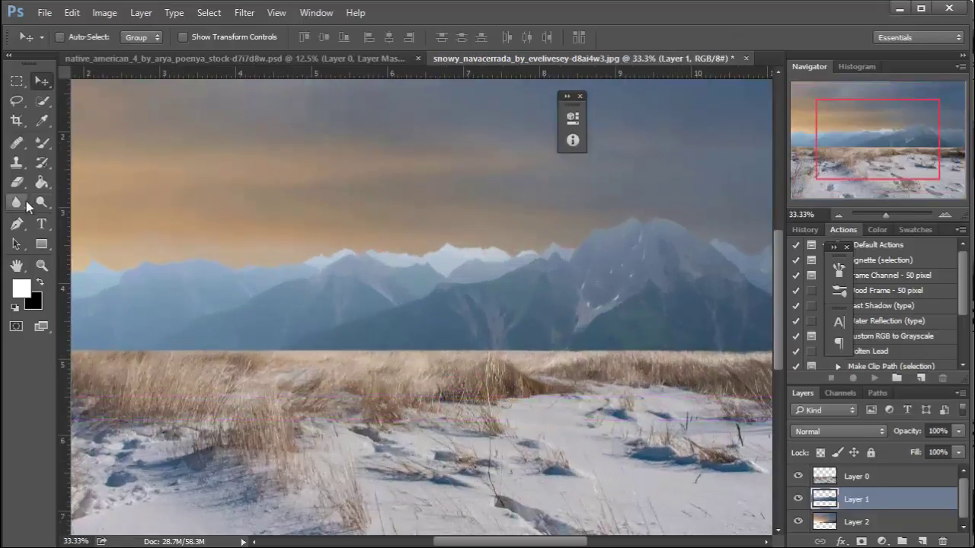
left_click(25, 203)
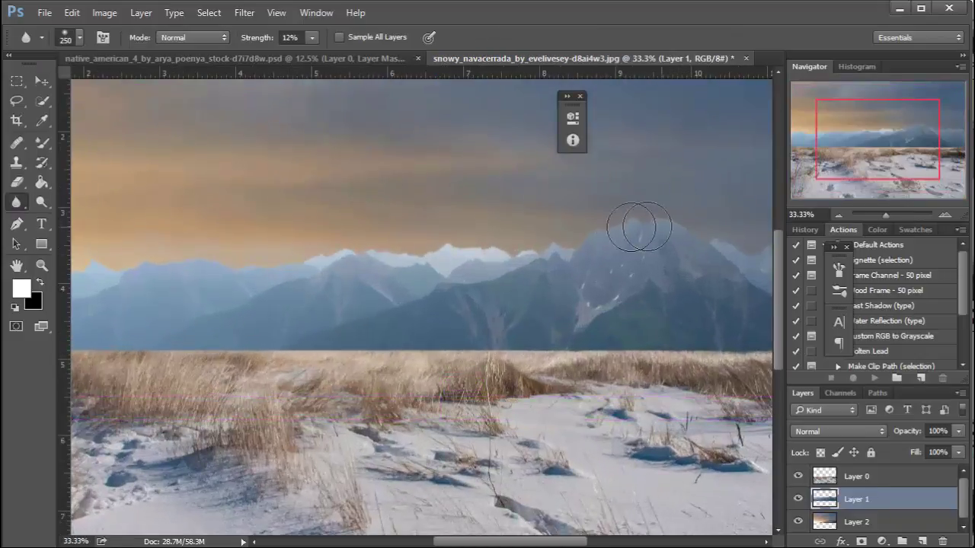
left_click_drag(294, 282, 457, 243)
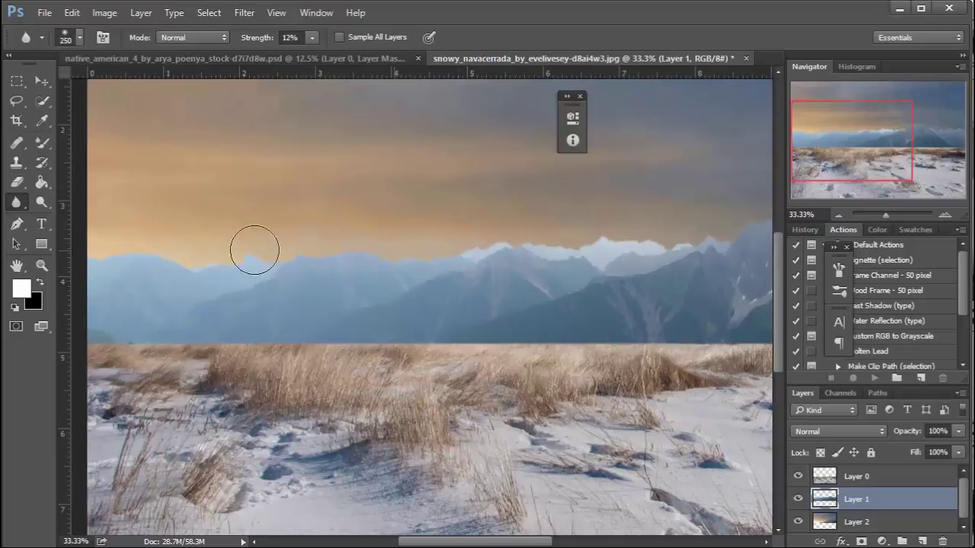
left_click_drag(550, 255, 202, 256)
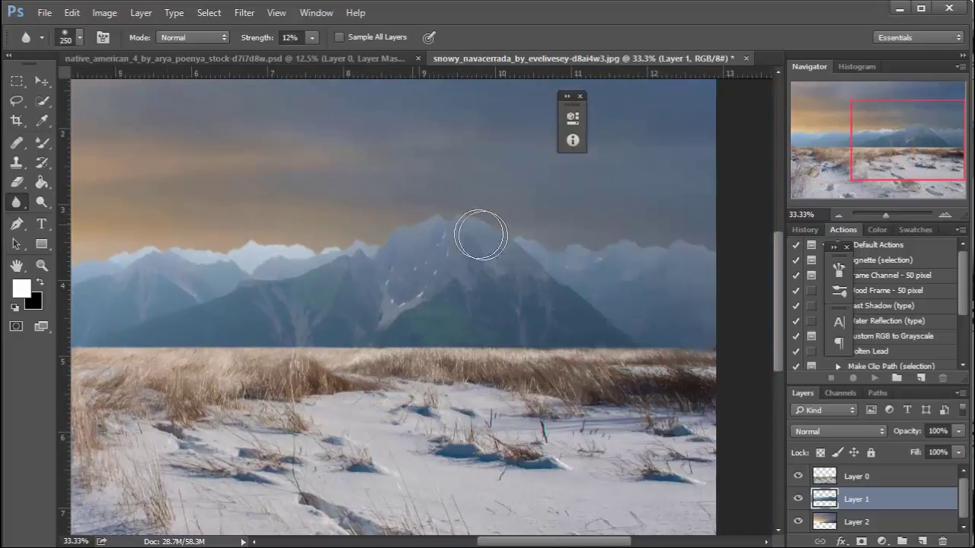
left_click_drag(282, 307, 644, 264)
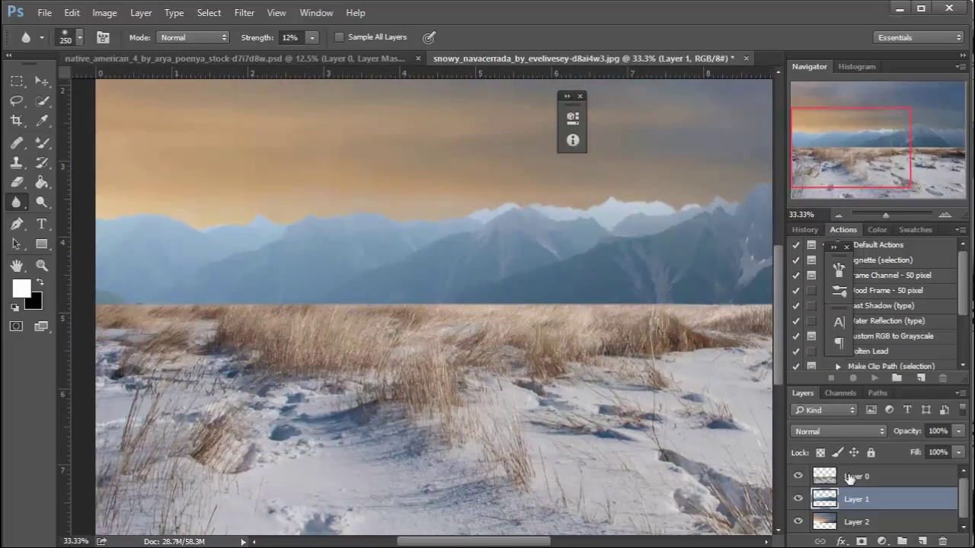
Soften the grass horizon on Layer 0 across the full width using a 0% hardness Eraser of about 100–125 px at 76% opacity
left_click(850, 477)
key("e")
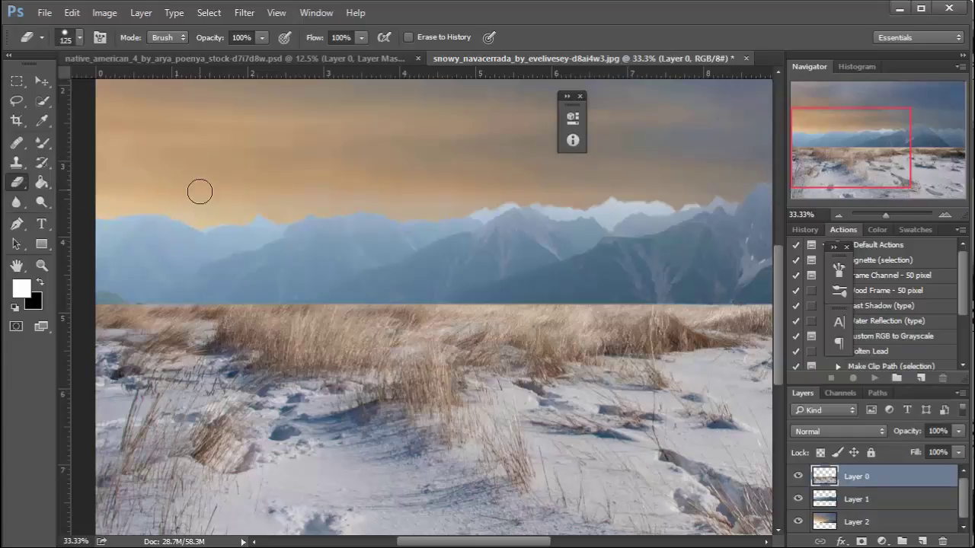
key("bracketleft")
key("bracketleft")
left_click(79, 38)
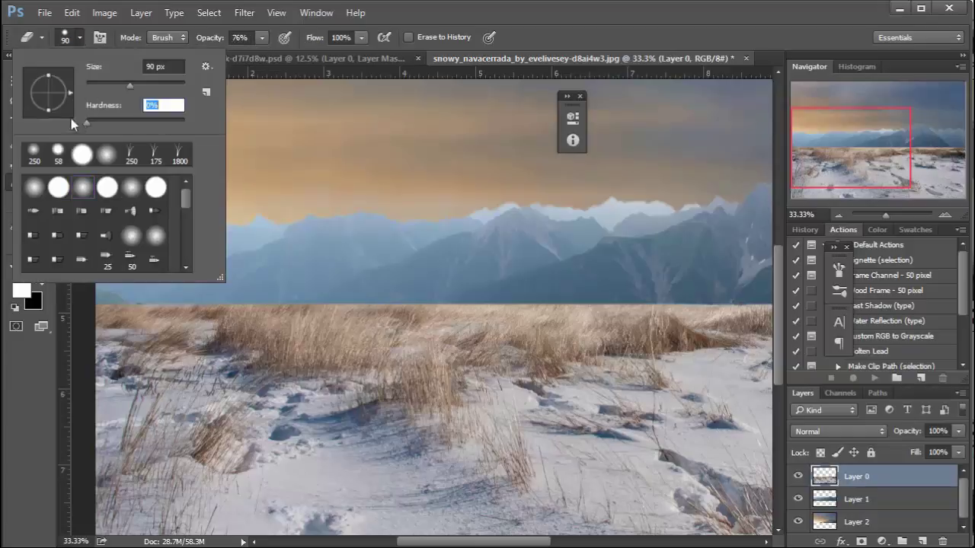
key("Return")
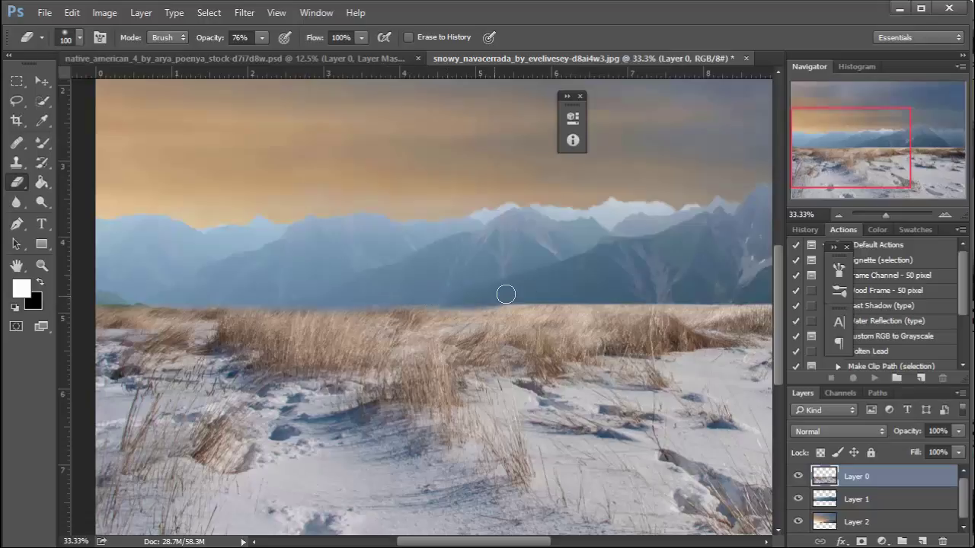
left_click_drag(499, 301, 331, 294)
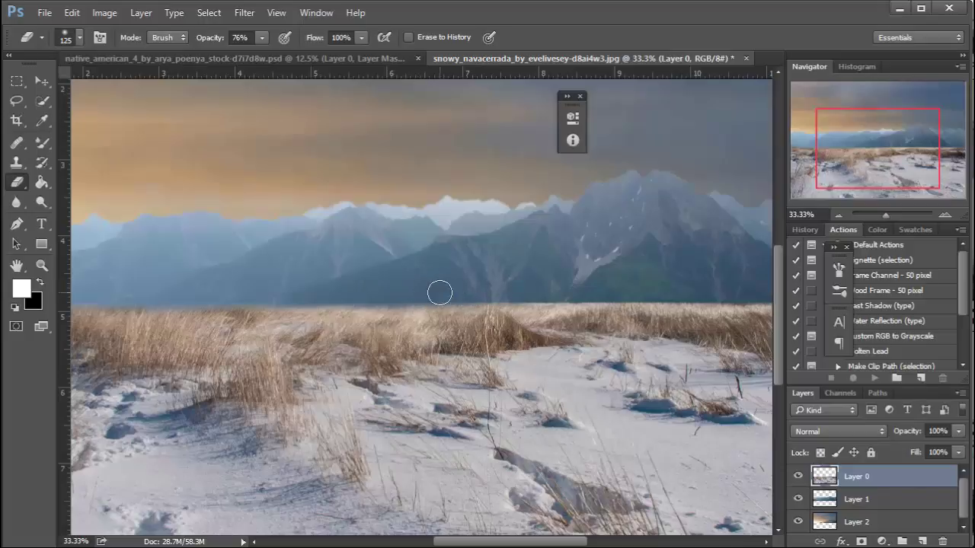
mouse_move(439, 293)
left_mouse_down()
mouse_move(551, 293)
mouse_move(429, 293)
mouse_move(667, 290)
mouse_move(411, 282)
left_mouse_up()
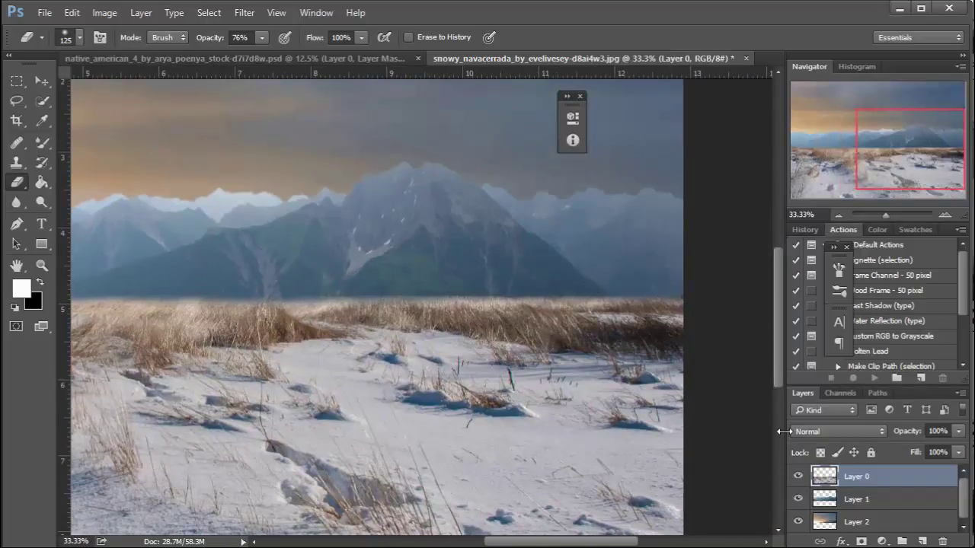
key("ctrl+minus")
key("ctrl+minus")
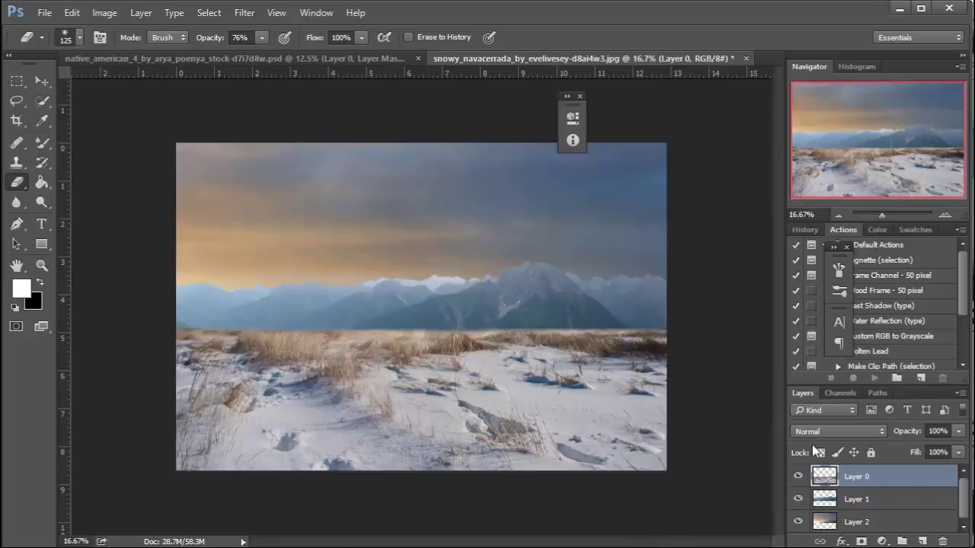
Select the mountain layer, Layer 1, and enlarge the Eraser brush to 700 px
left_click(839, 504)
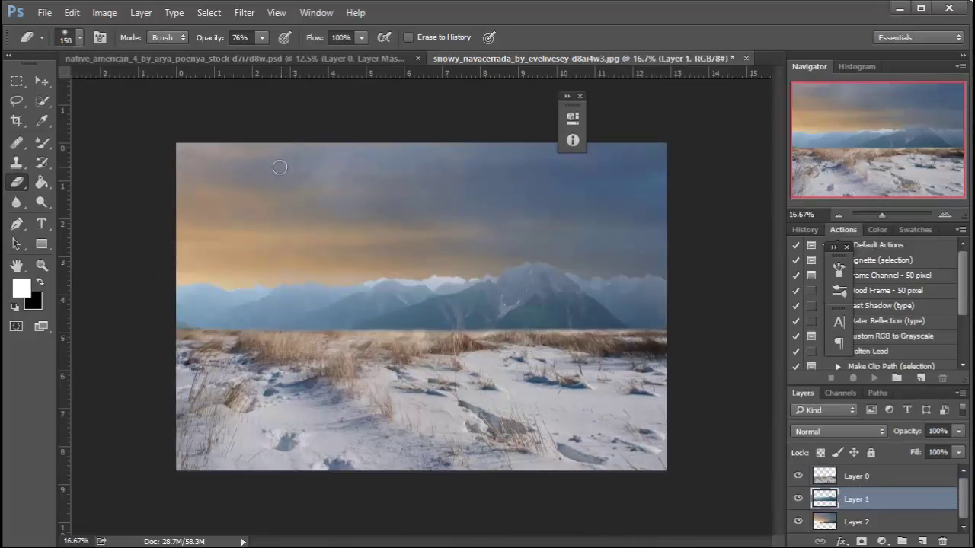
key("bracketright")
key("bracketright")
key("bracketright")
key("bracketright")
key("bracketright")
key("bracketright")
key("bracketright")
key("bracketright")
Add an Exposure adjustment clipped to Layer 1 with exposure -2.04, offset +0.0331 and gamma correction 1.02
left_click(882, 541)
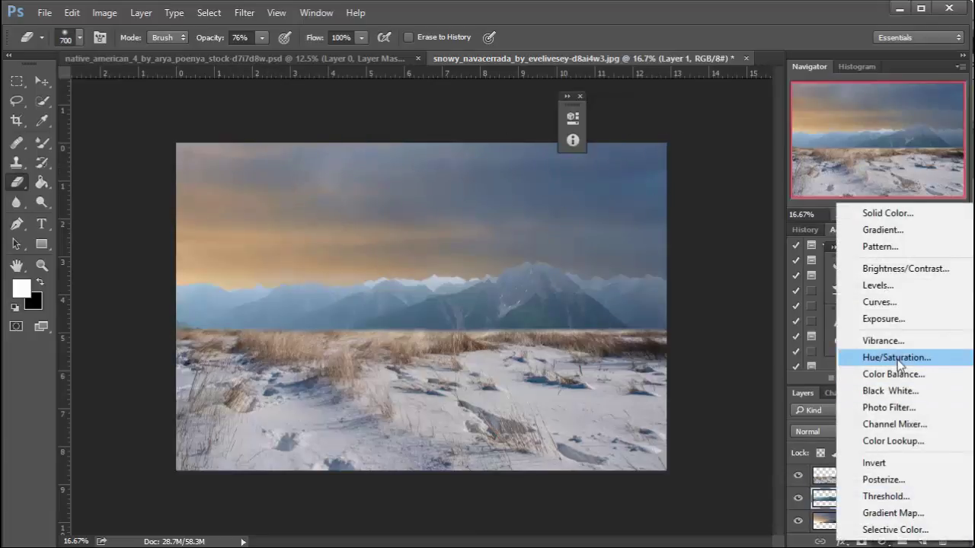
left_click(883, 318)
left_click_drag(486, 107, 686, 107)
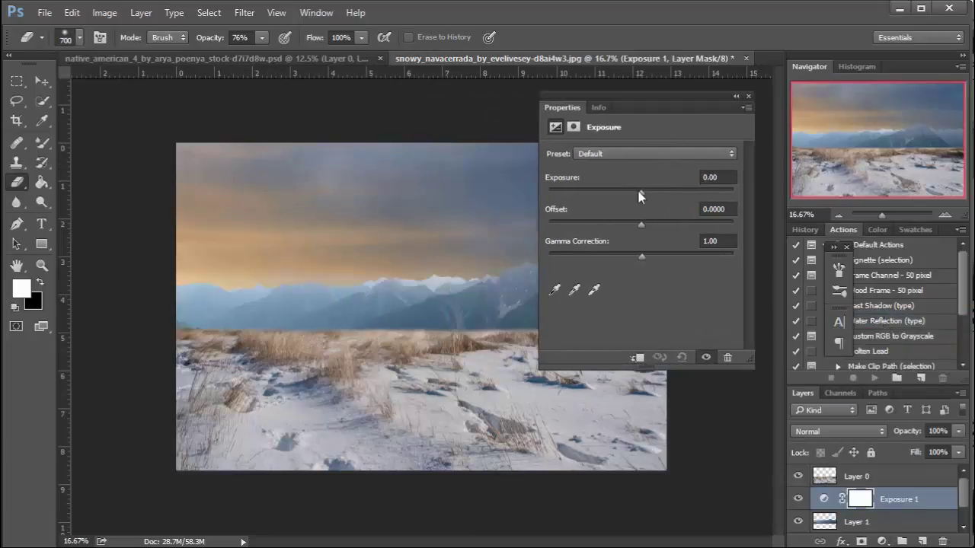
left_click_drag(639, 193, 648, 224)
left_click(902, 507, "alt")
left_click_drag(617, 191, 613, 193)
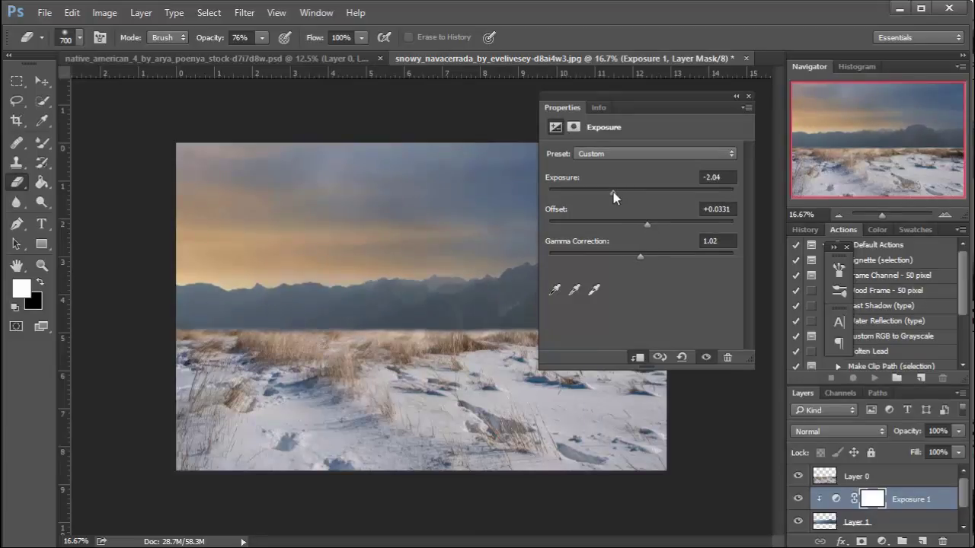
Add a Color Balance adjustment clipped to the mountain layer, shifting its midtones slightly toward red and yellow
left_click(735, 96)
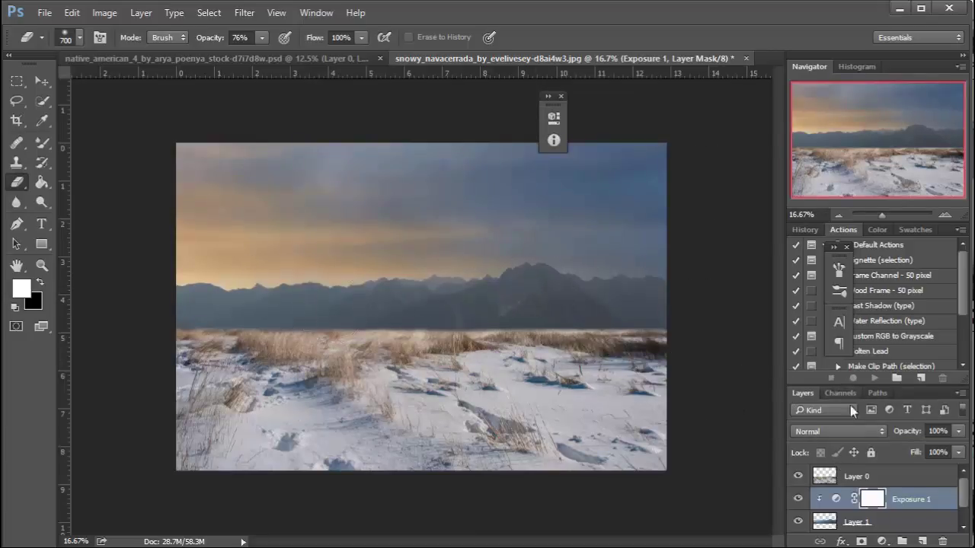
left_click(881, 540)
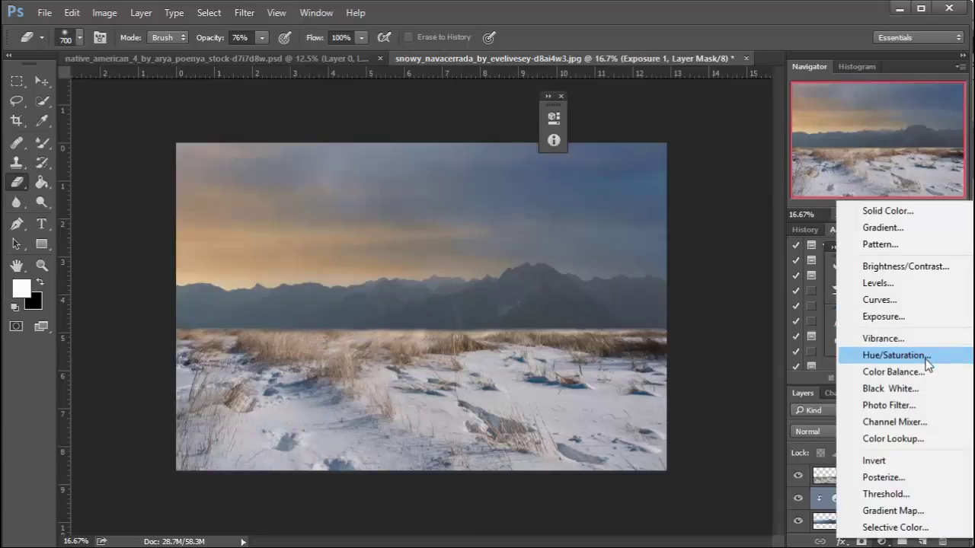
left_click(893, 371)
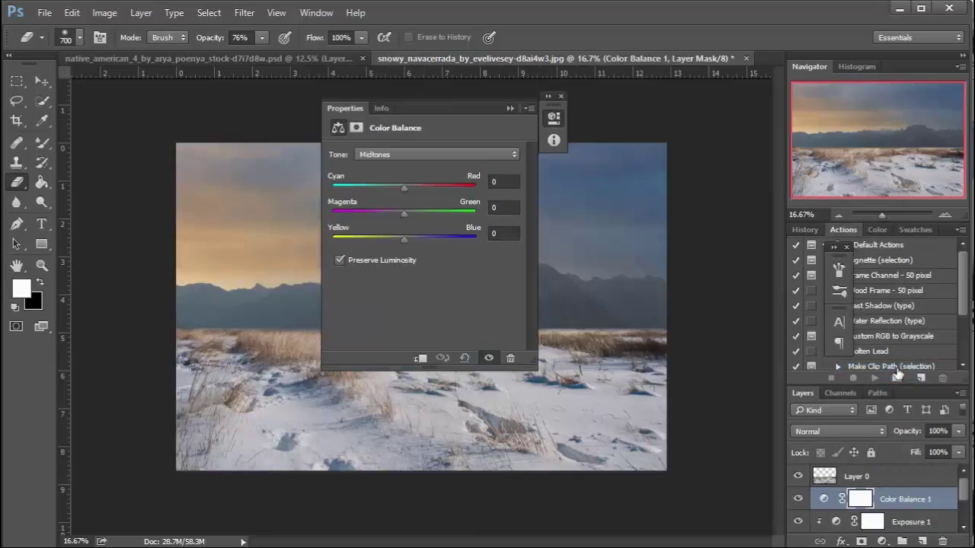
left_click(938, 509, "alt")
left_click_drag(478, 106, 647, 129)
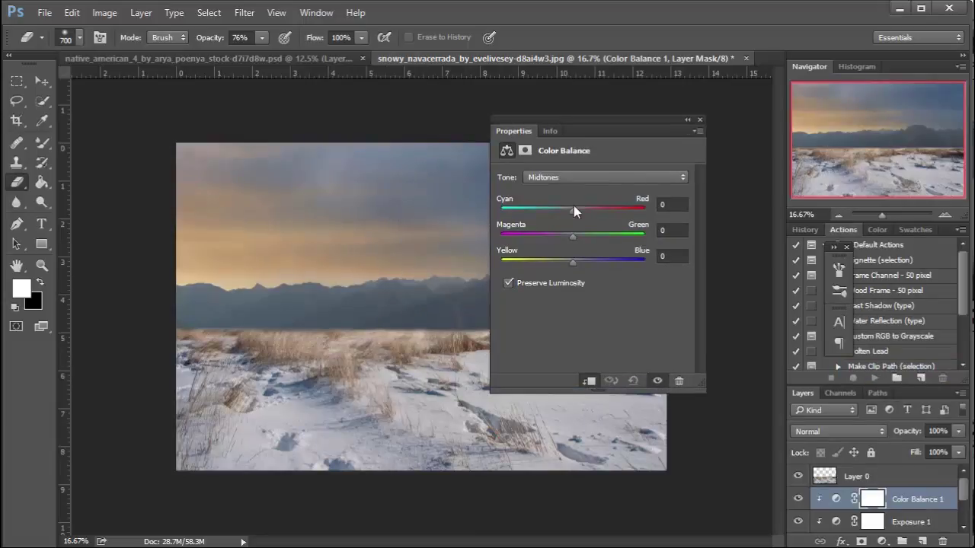
left_click_drag(573, 209, 581, 210)
left_click_drag(572, 262, 564, 263)
left_click(687, 120)
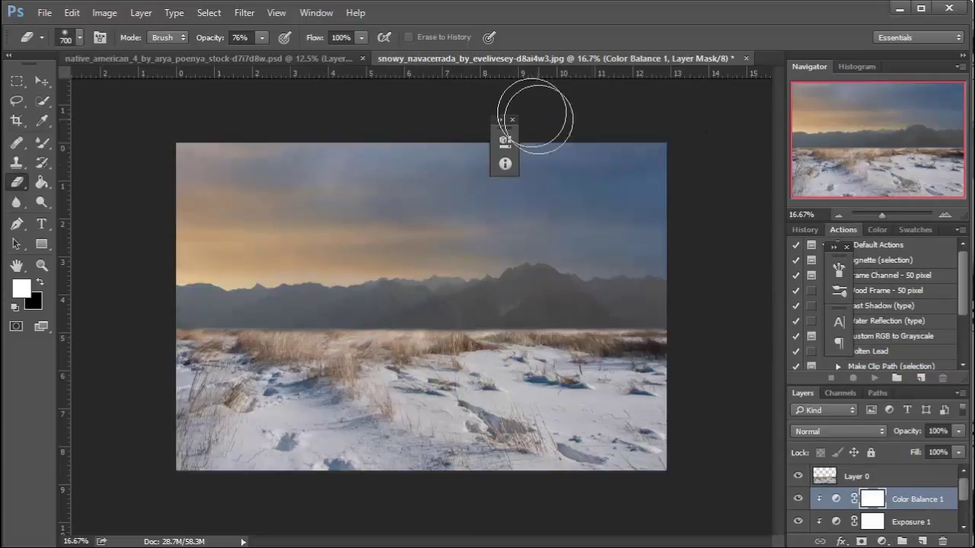
left_click(513, 119)
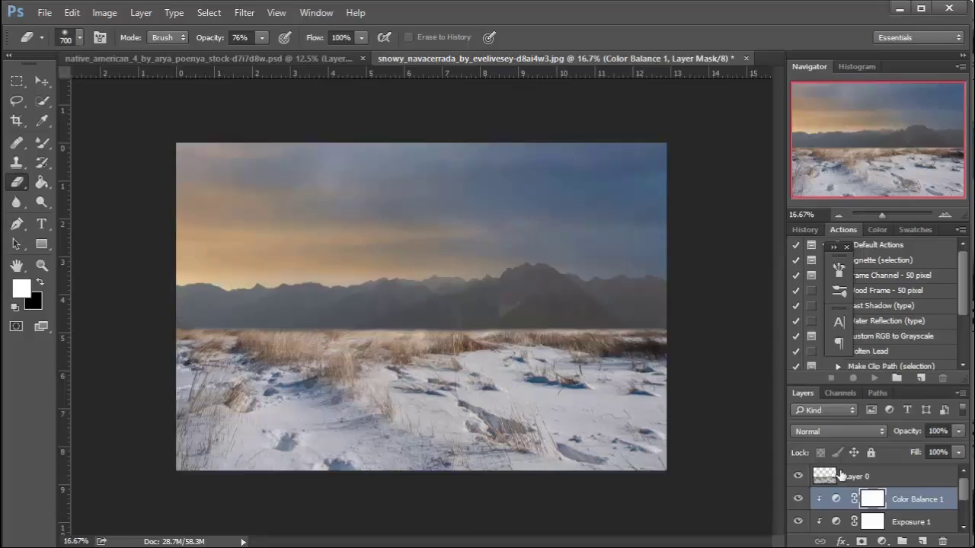
Soften the grass horizon on Layer 0 with a 700 px Eraser at 76% opacity so it blends into the mountain base
key("alt+bracketright")
left_click(215, 313)
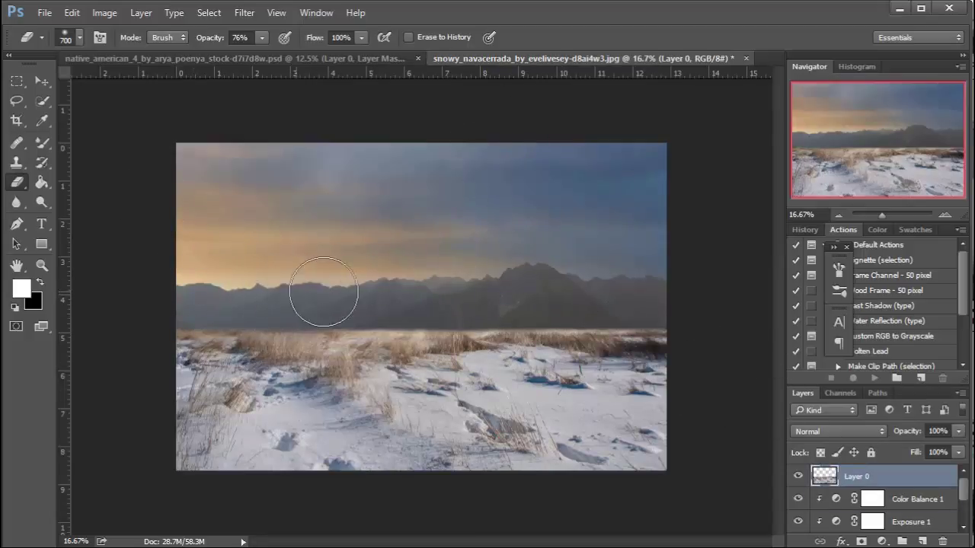
mouse_move(342, 291)
left_mouse_down()
mouse_move(602, 290)
mouse_move(199, 289)
mouse_move(651, 288)
mouse_move(375, 293)
mouse_move(420, 252)
left_mouse_up()
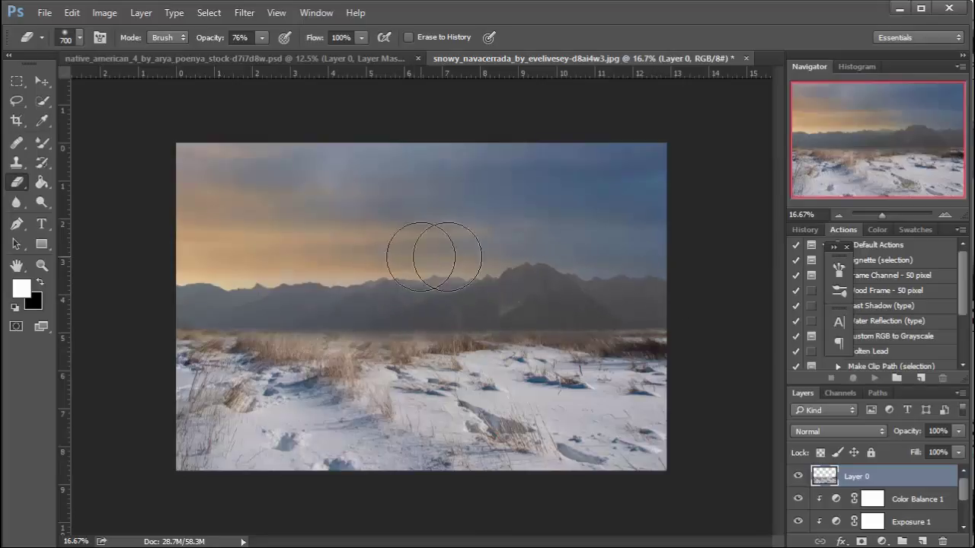
mouse_move(422, 291)
left_mouse_down()
mouse_move(622, 294)
mouse_move(496, 287)
mouse_move(221, 298)
mouse_move(398, 275)
left_mouse_up()
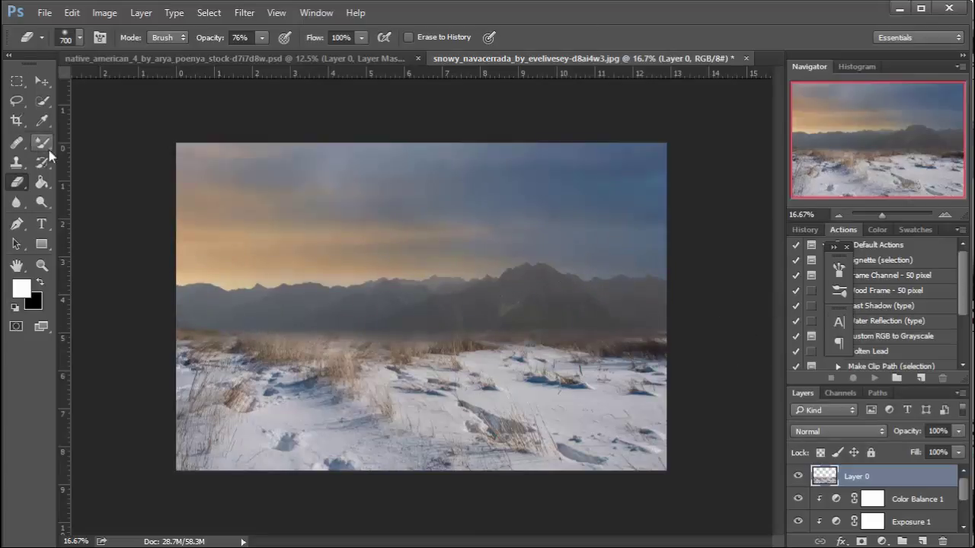
Create a new layer above Layer 0 and choose the irregular 45 px brush tip, enlarged to 250 px
left_click_drag(44, 145, 76, 140)
left_click(921, 541)
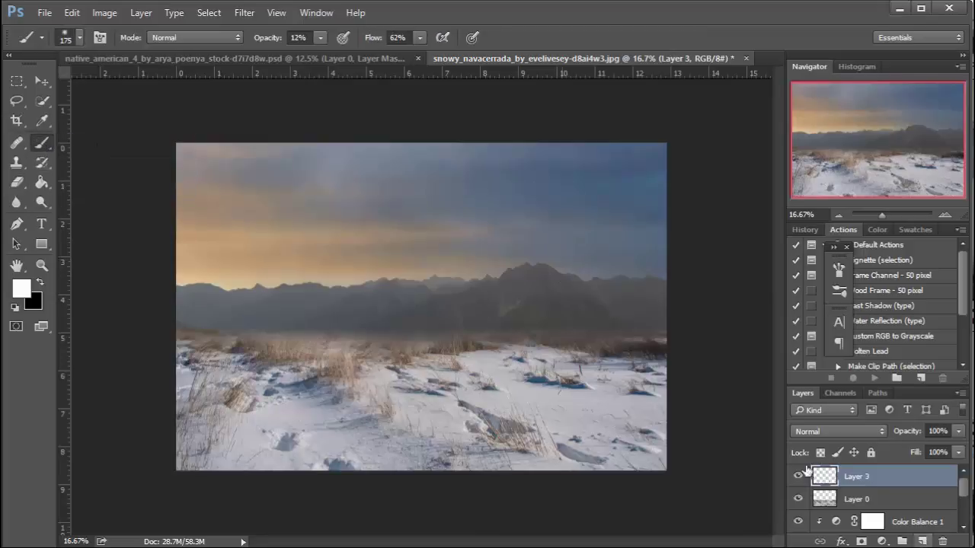
left_click(79, 37)
left_click_drag(187, 195, 187, 222)
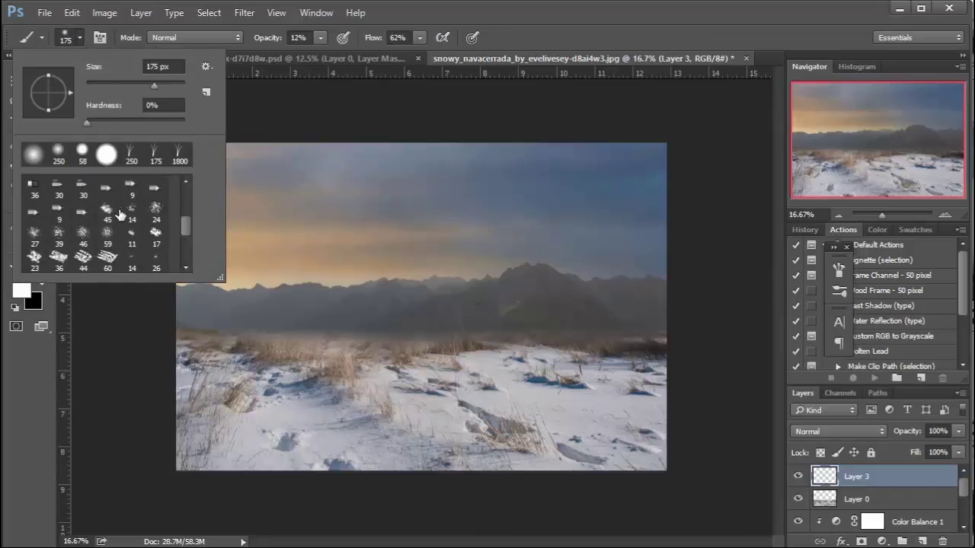
double_click(112, 211)
key("bracketright")
key("bracketright")
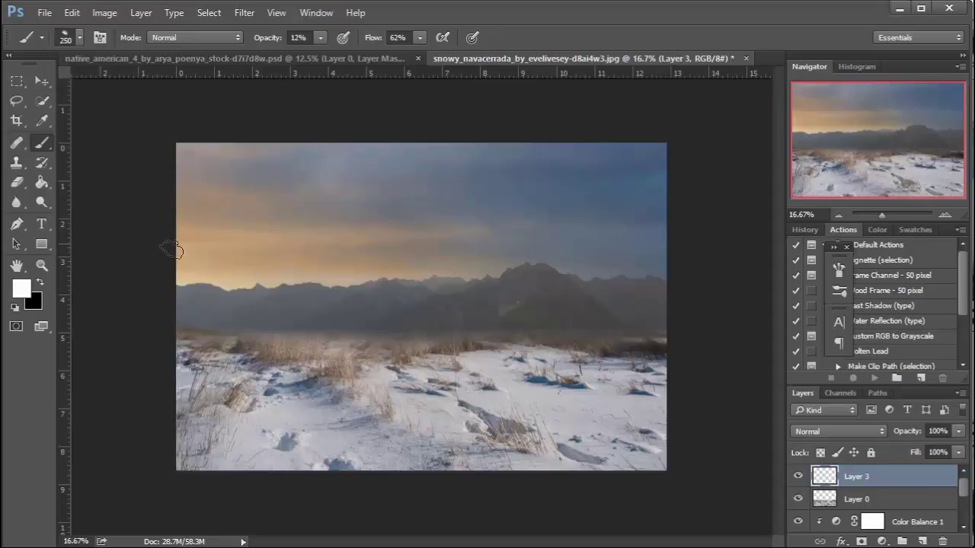
Paint haze along the full mountain base on the new layer in tan sampled from the sky, using a 300 px brush at 12% opacity
left_click(231, 279, "alt")
key("bracketright")
key("bracketright")
key("bracketright")
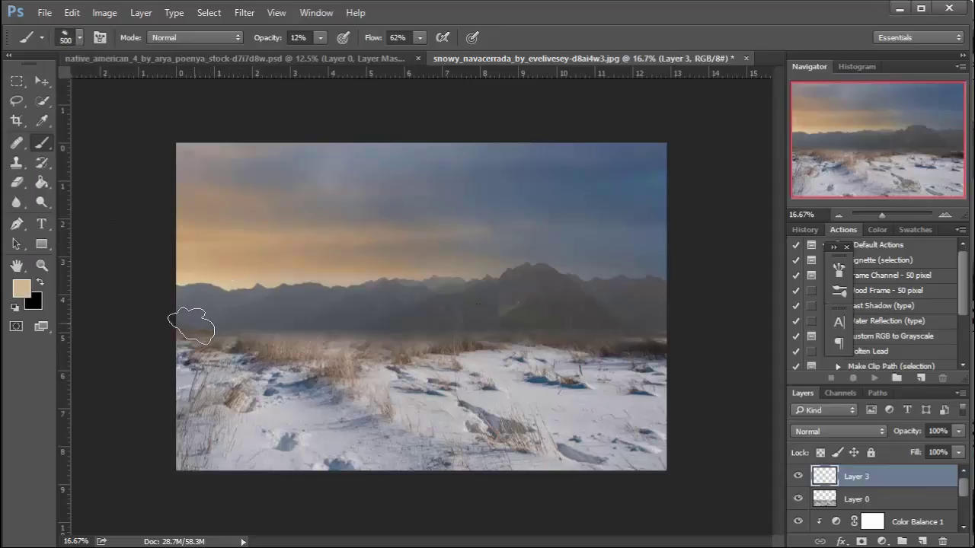
left_click(191, 315)
left_click(487, 226)
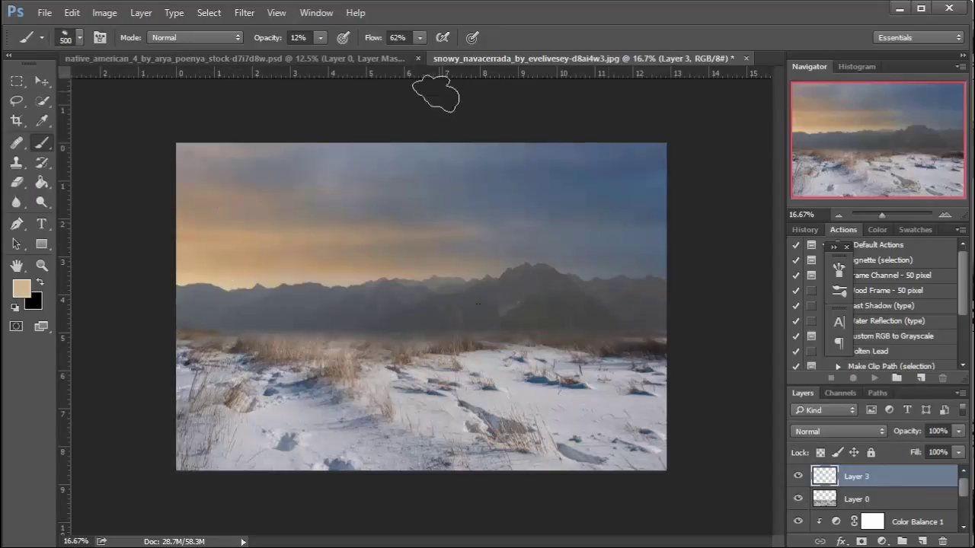
key("bracketleft")
key("bracketleft")
key("bracketleft")
mouse_move(191, 325)
left_mouse_down()
mouse_move(212, 314)
mouse_move(255, 320)
left_mouse_up()
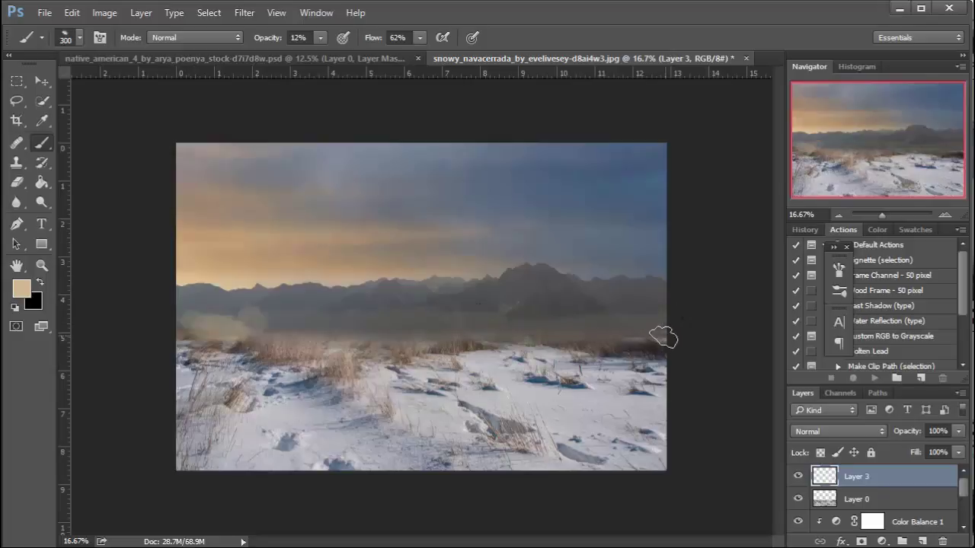
key("bracketright")
mouse_move(607, 330)
left_mouse_down()
mouse_move(478, 333)
mouse_move(506, 324)
mouse_move(450, 334)
mouse_move(458, 325)
mouse_move(445, 323)
mouse_move(368, 341)
mouse_move(286, 342)
mouse_move(169, 330)
left_mouse_up()
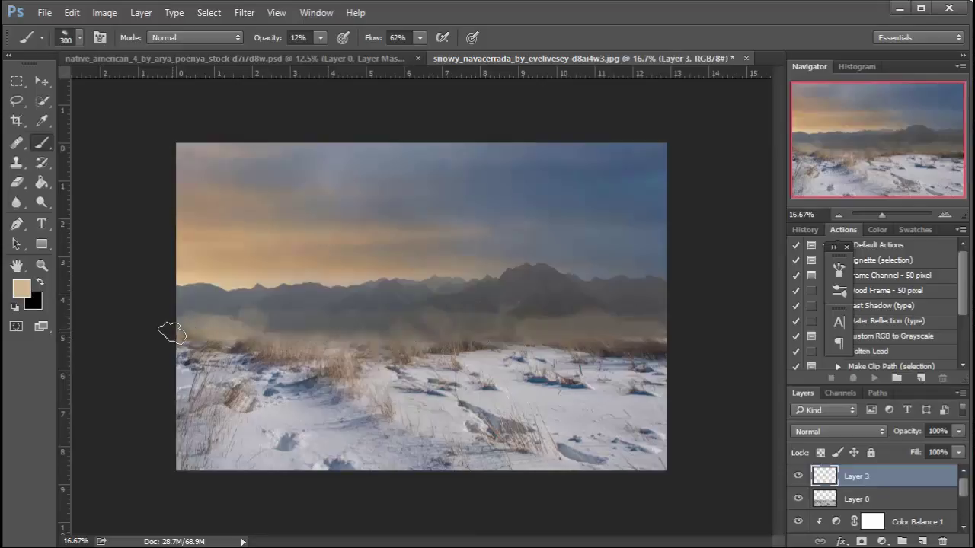
Apply a Gaussian Blur with a radius of 72.1 pixels to the painted haze layer
left_click(244, 12)
mouse_move(300, 181)
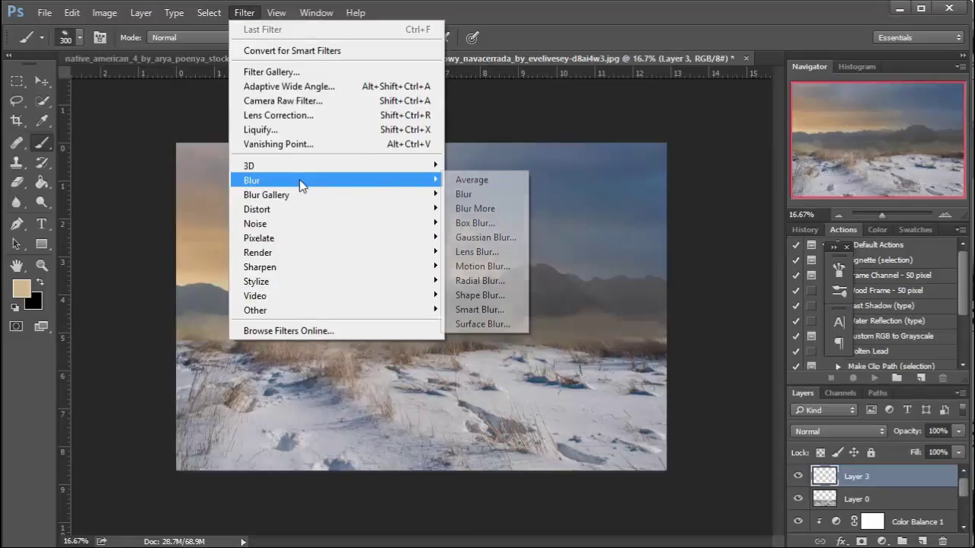
left_click(462, 240)
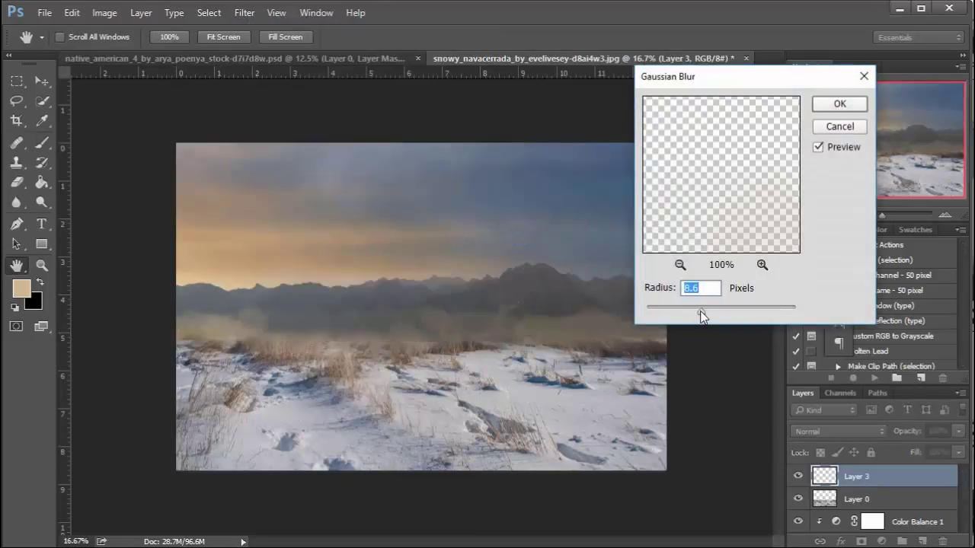
left_click_drag(701, 316, 734, 312)
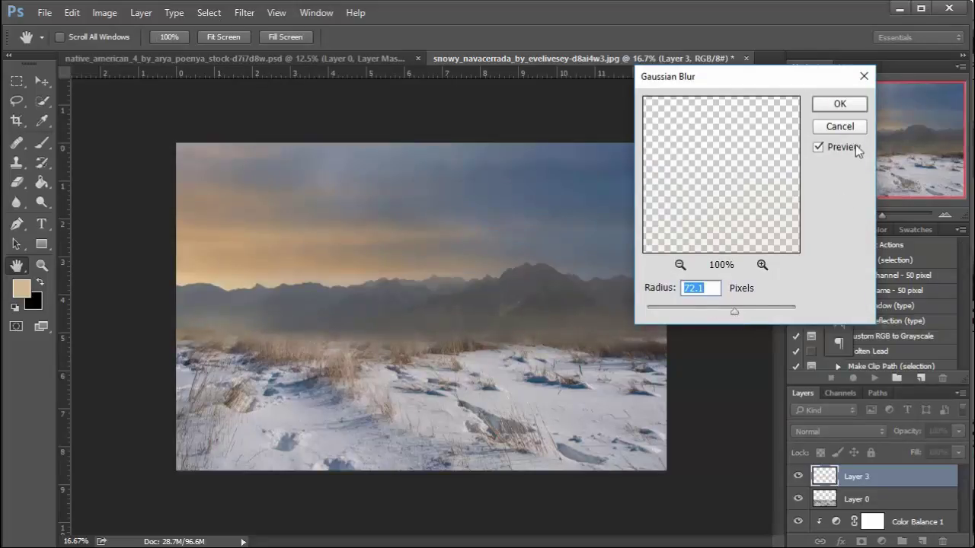
left_click(851, 105)
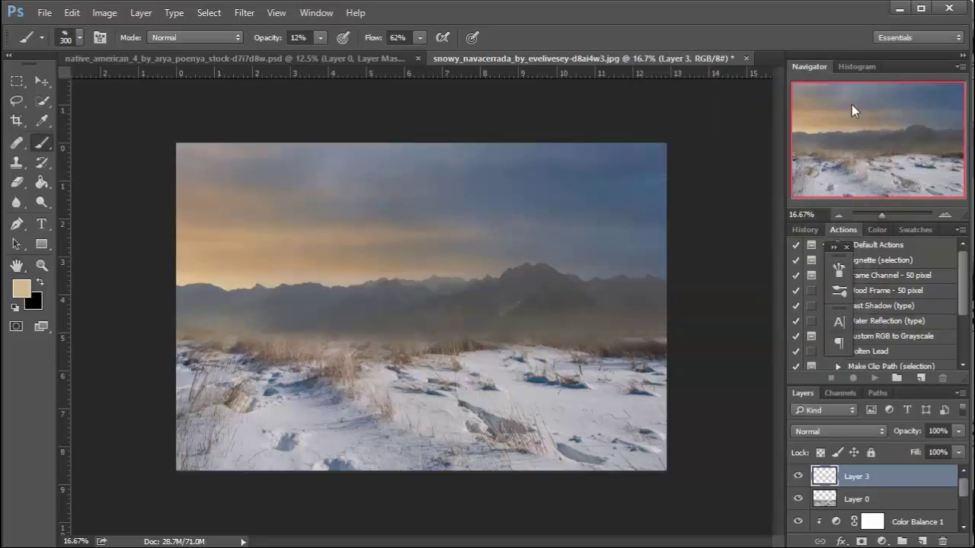
Add a Color Balance adjustment clipped to Layer 0, warming the snowy ground's midtones slightly toward red and yellow
left_click(878, 496)
scroll(899, 499, "down", 1)
scroll(914, 502, "up", 1)
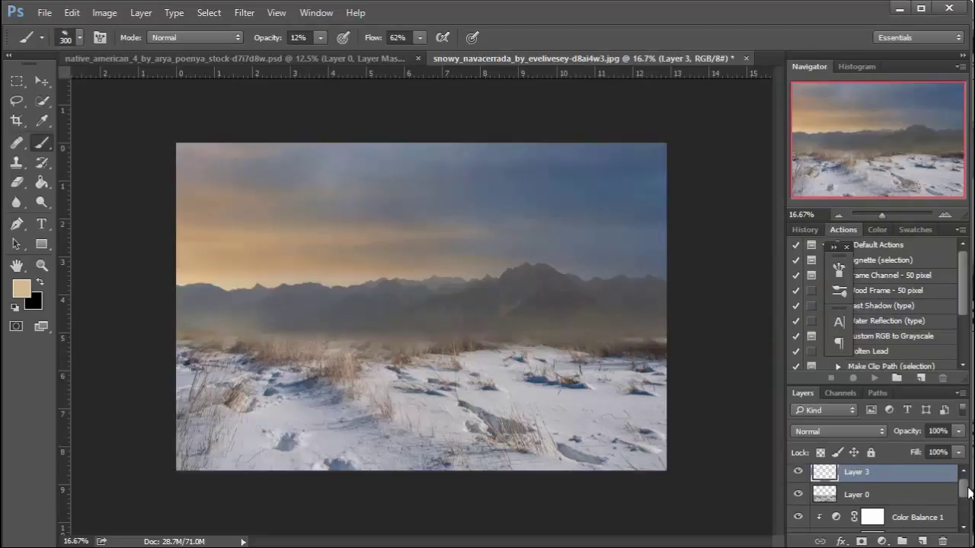
left_click(882, 541)
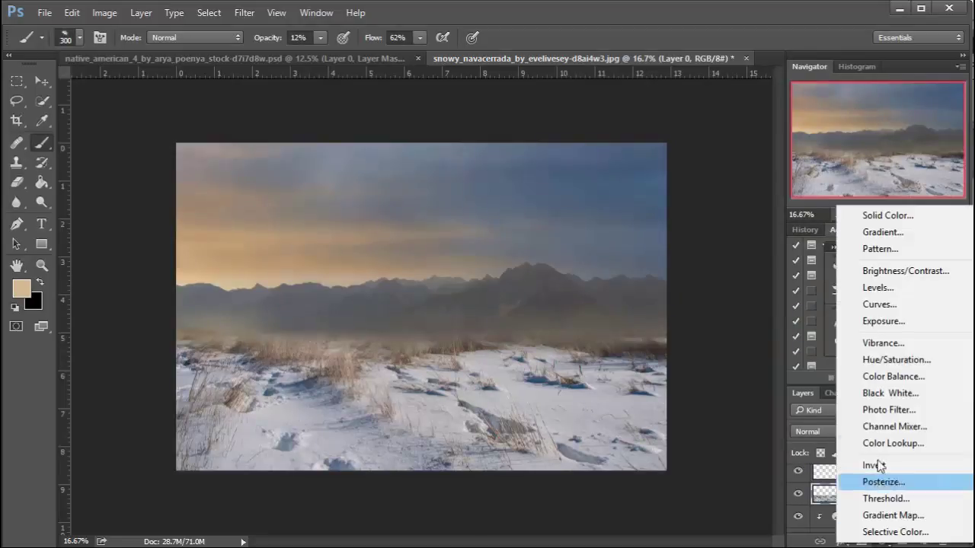
left_click(895, 375)
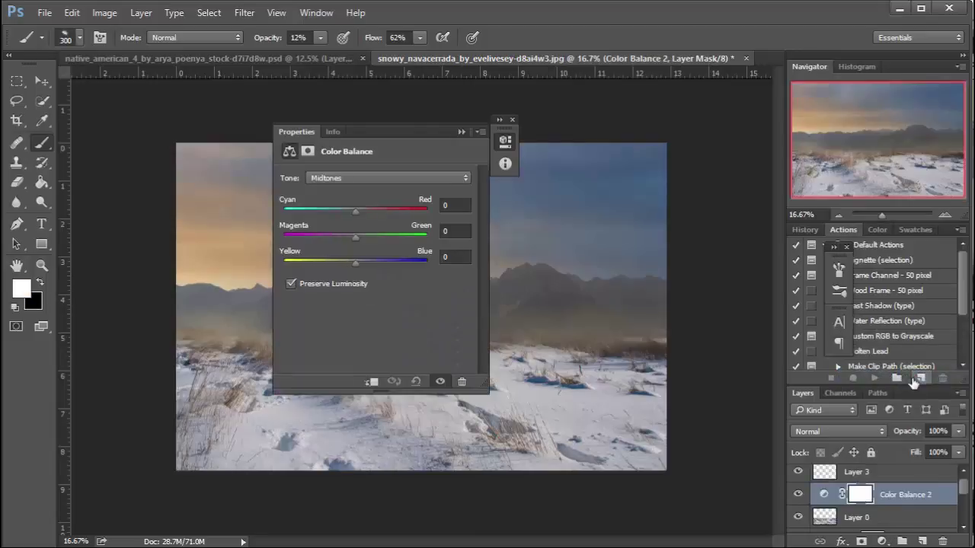
left_click_drag(413, 137, 619, 152)
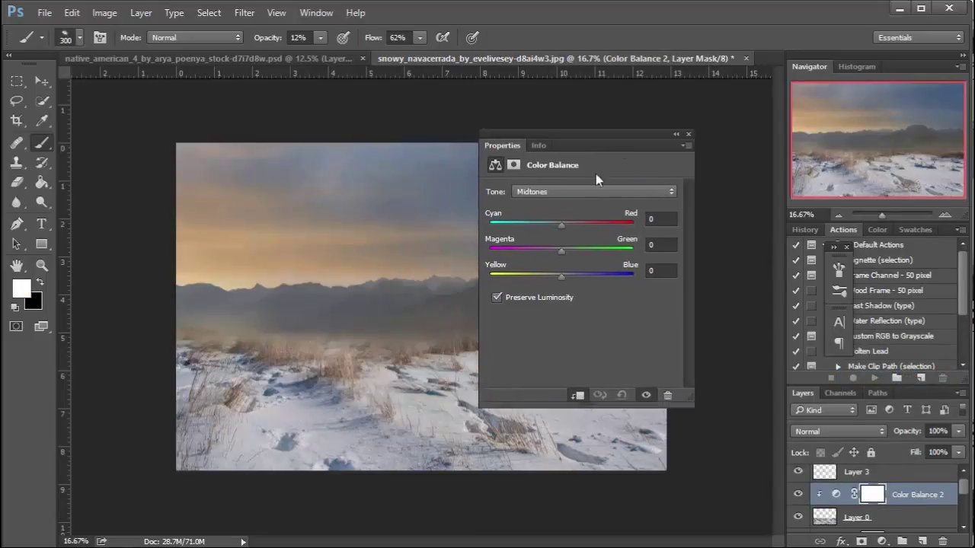
left_click_drag(565, 225, 569, 226)
left_click_drag(558, 275, 556, 275)
left_click(675, 134)
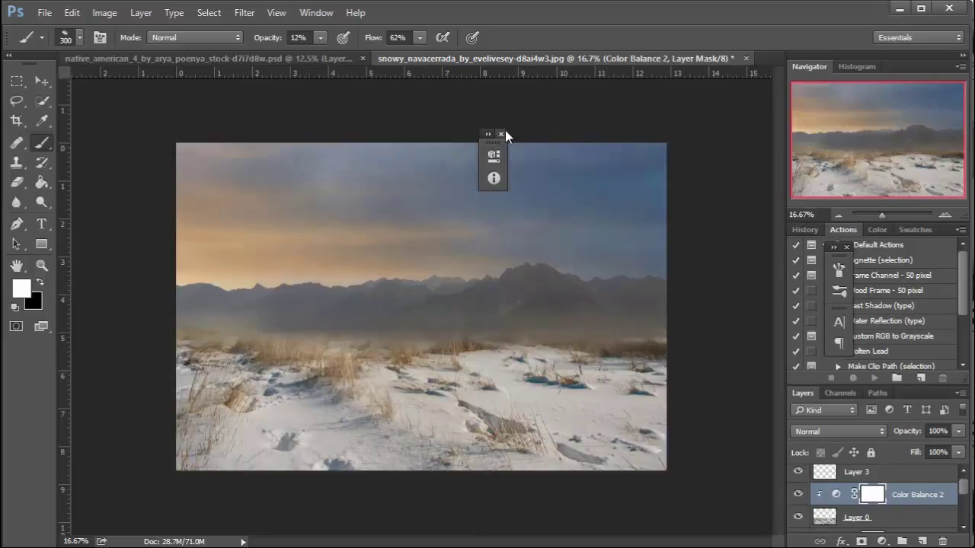
Add a Brightness/Contrast adjustment directly above the sky layer, Layer 2, with brightness -14 and contrast 43
left_click_drag(962, 483, 963, 510)
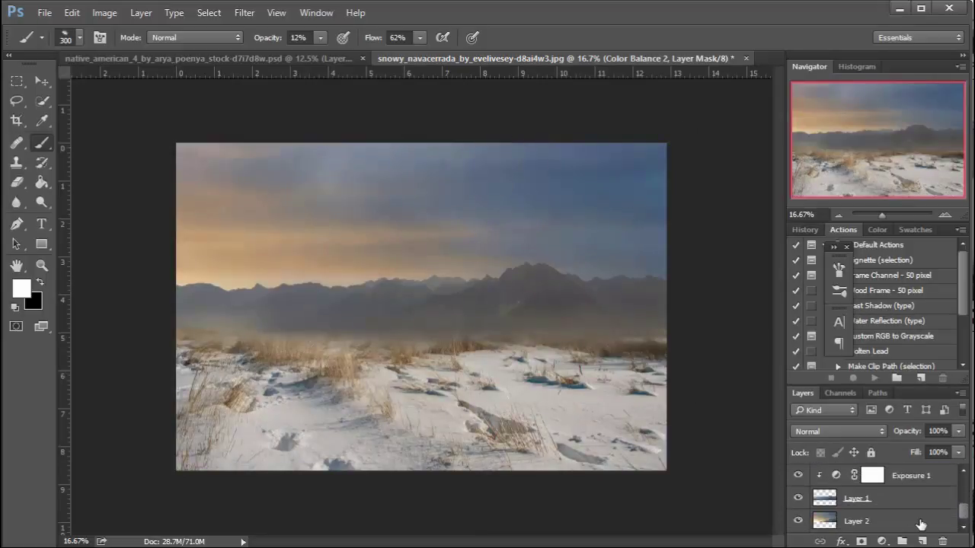
left_click(916, 519)
left_click(881, 541)
left_click(905, 268)
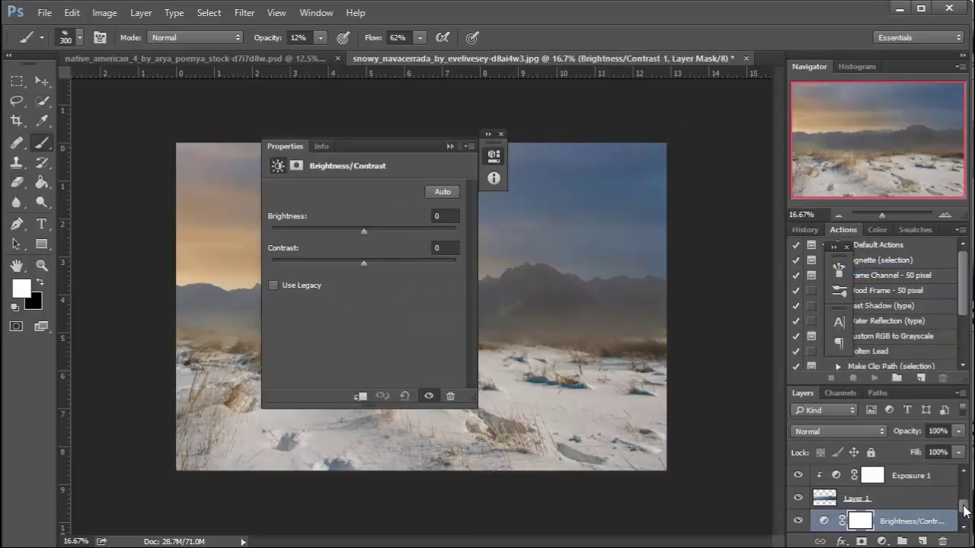
scroll(964, 511, "down", 1)
left_click_drag(411, 152, 658, 160)
left_click_drag(612, 238, 639, 270)
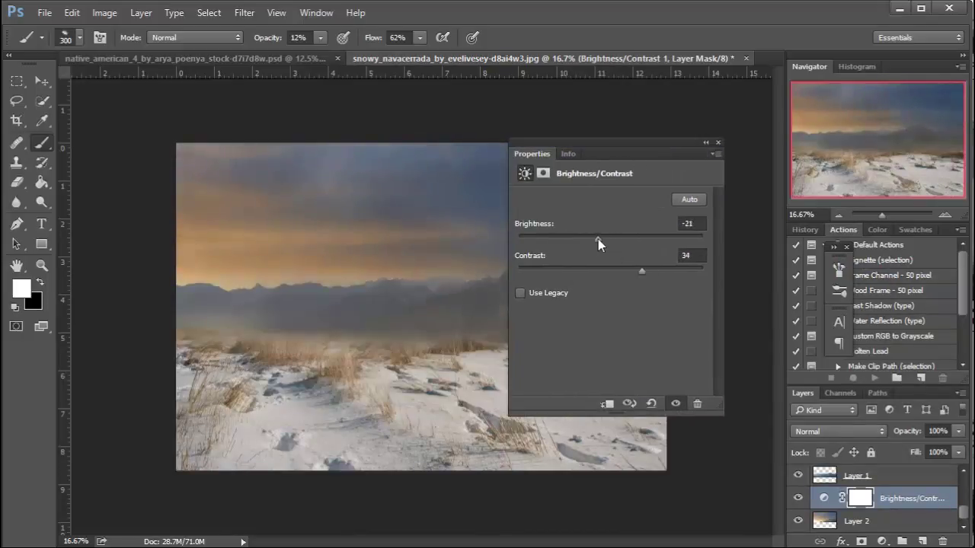
left_click_drag(597, 239, 601, 239)
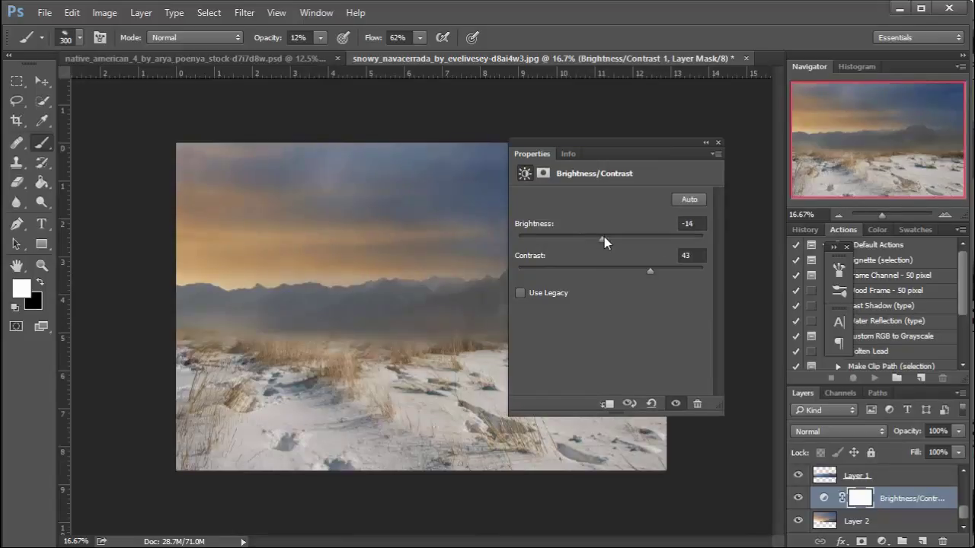
left_click(705, 142)
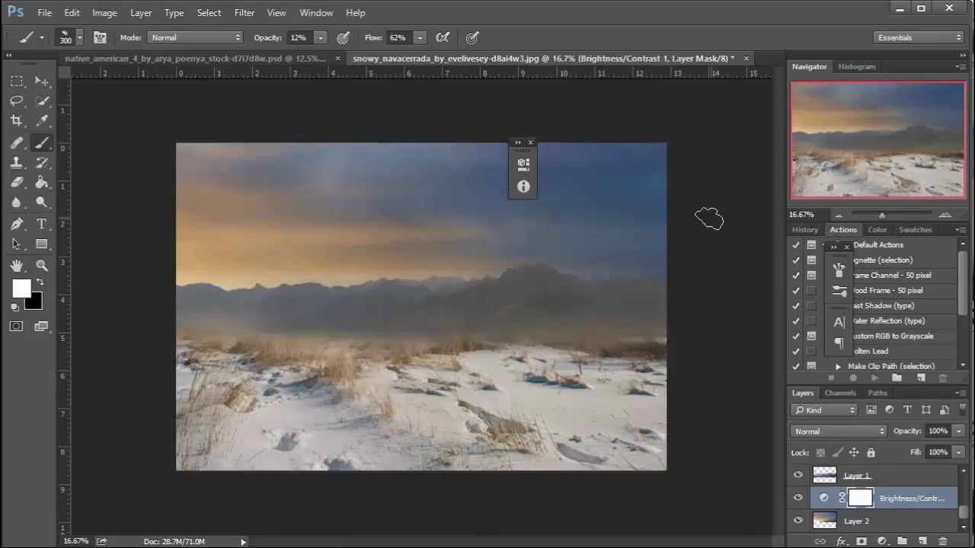
left_click(531, 142)
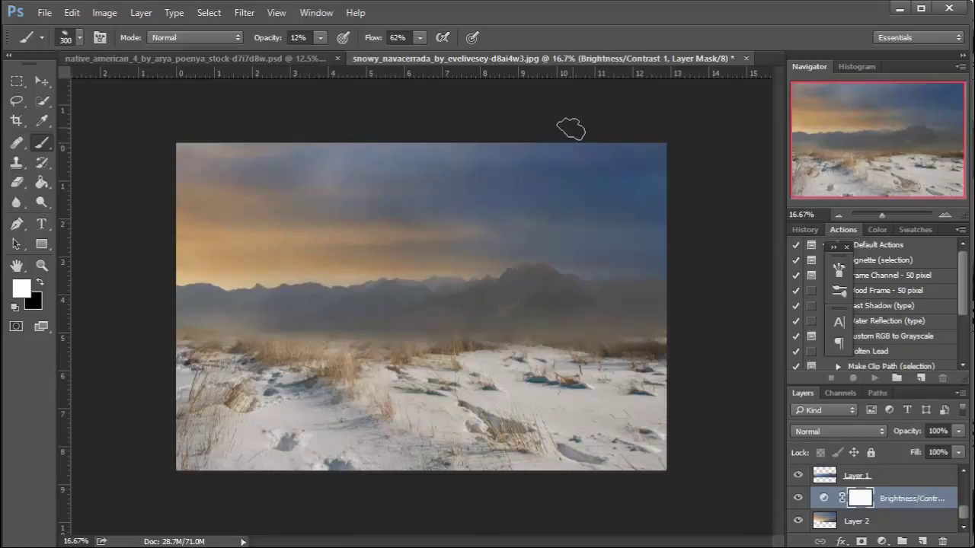
Bring the masked woman from the native_american_4 document into the snowy landscape document as the top layer, centred in the scene
left_click(41, 80)
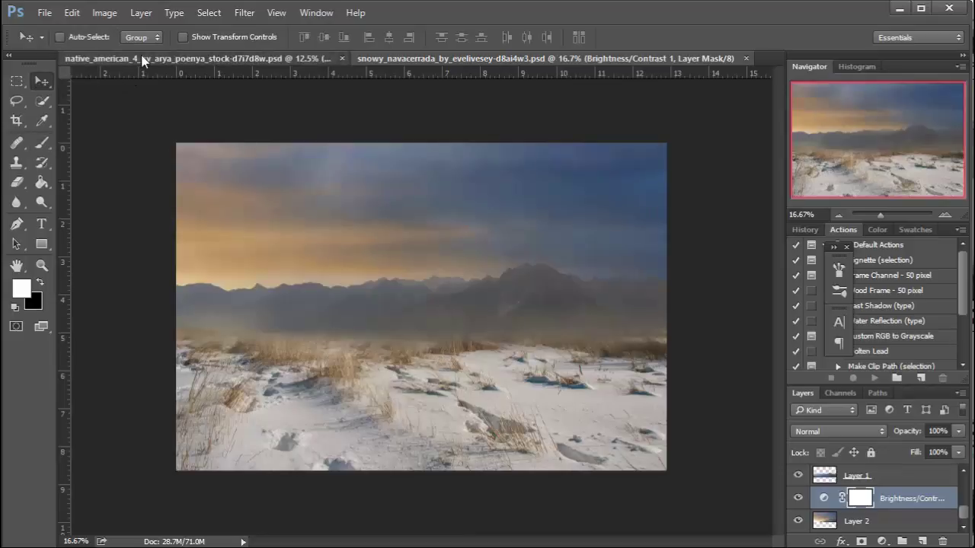
left_click(142, 61)
left_click_drag(443, 291, 441, 200)
mouse_move(938, 476)
left_mouse_down()
mouse_move(930, 443)
mouse_move(929, 470)
left_mouse_up()
left_click_drag(464, 218, 452, 291)
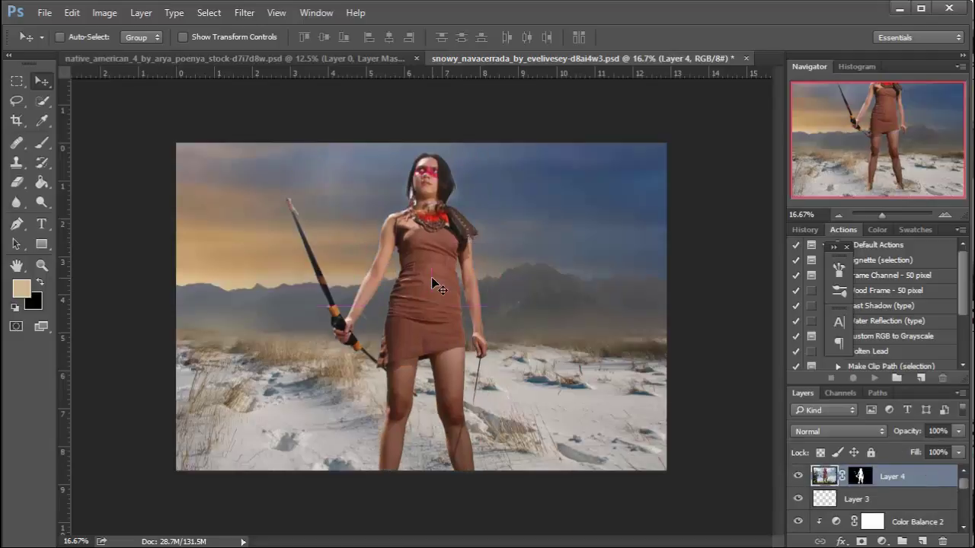
Scale the woman on Layer 4 to about 69% and place her near the scene's centre with her feet on the snow
key("ctrl+t")
left_click_drag(752, 93, 472, 291)
left_click_drag(328, 333, 458, 231)
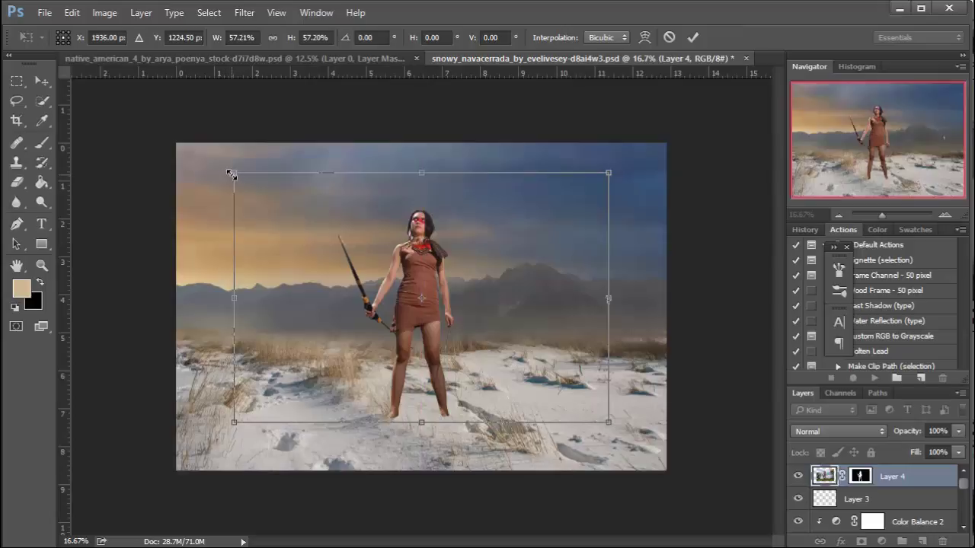
left_click_drag(231, 175, 190, 146)
left_click_drag(607, 155, 635, 127)
left_click_drag(436, 228, 456, 232)
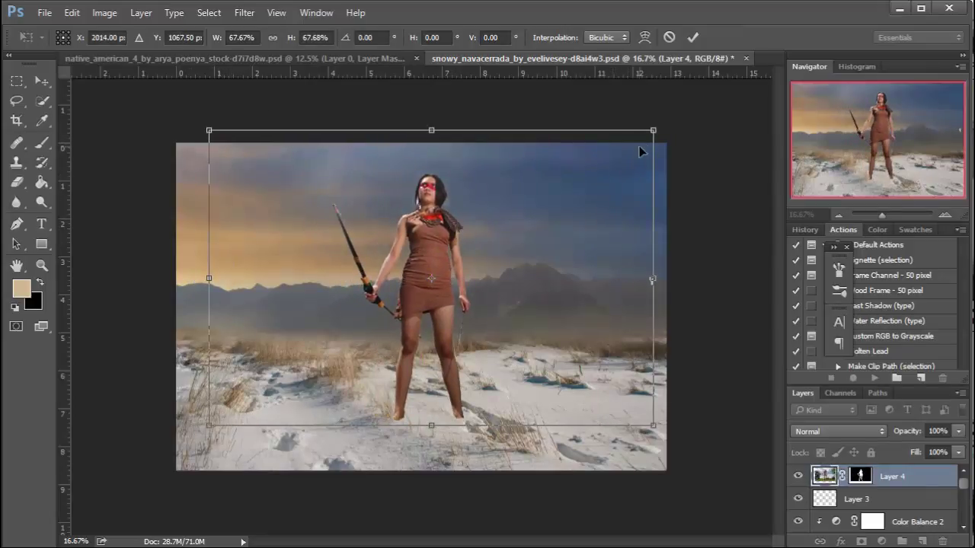
left_click_drag(653, 131, 658, 126)
key("Return")
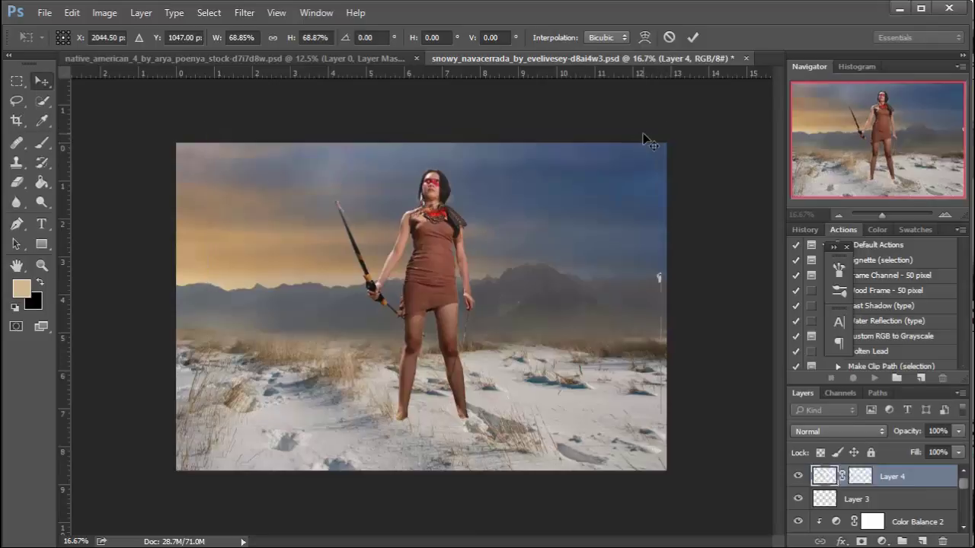
Set the foreground colour to white and reduce the Eraser brush size to 40 px for detail work on the woman
key("ctrl+plus")
key("ctrl+plus")
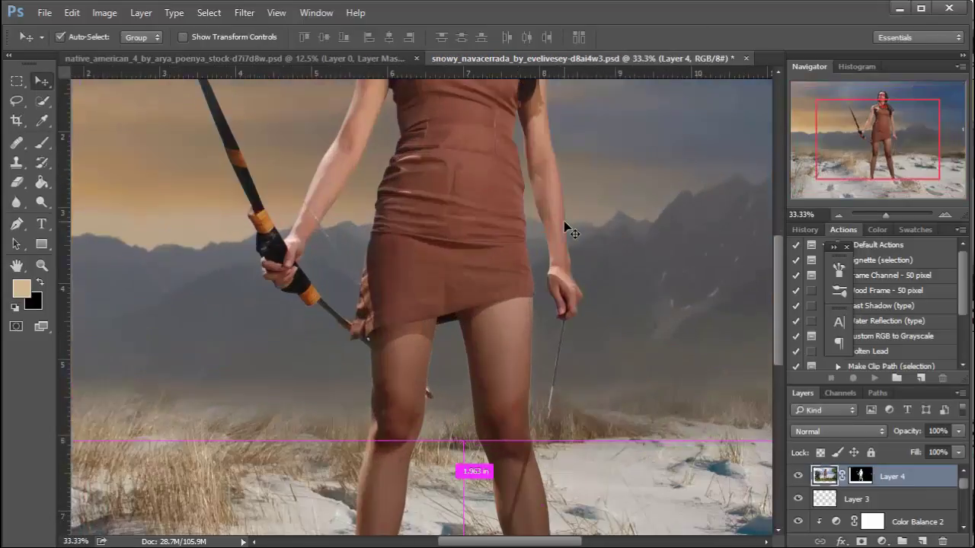
key("ctrl+plus")
key("ctrl+plus")
left_click_drag(396, 152, 405, 447)
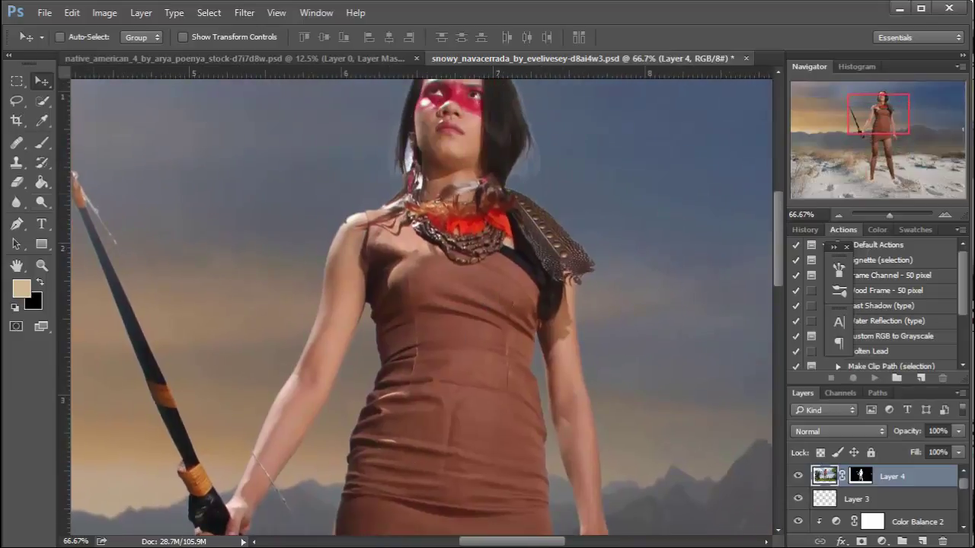
left_click(22, 184)
left_click(23, 290)
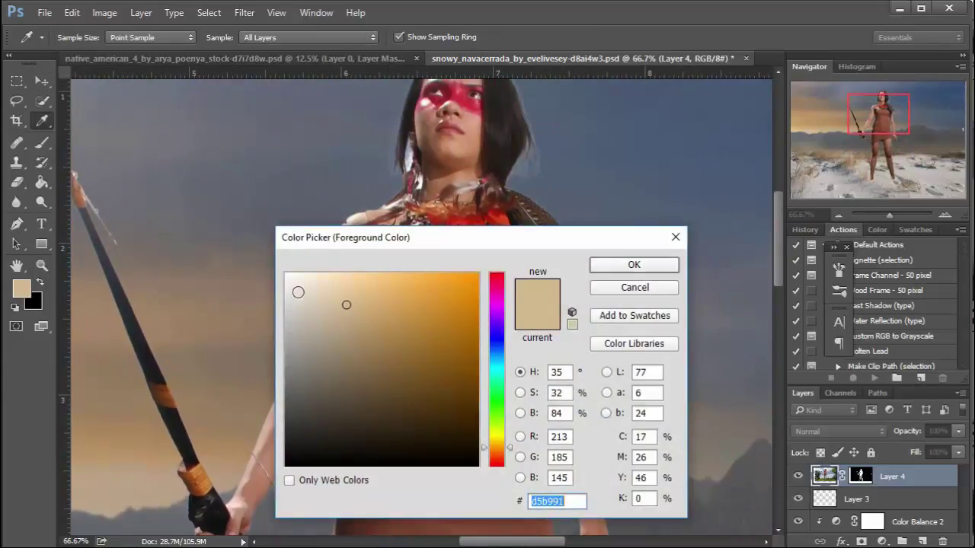
left_click_drag(296, 290, 281, 269)
left_click(660, 270)
key("[")
key("[")
key("[")
key("[")
key("[")
key("[")
key("[")
key("[")
key("[")
key("[")
key("[")
key("[")
key("[")
key("bracketleft")
key("bracketleft")
key("bracketleft")
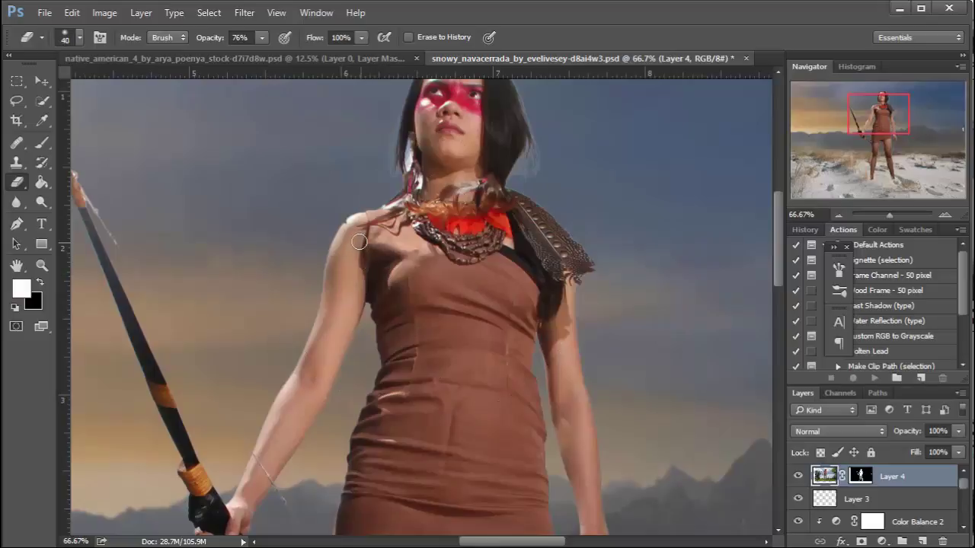
Set the Eraser to 100% opacity, target Layer 4's mask, and undo the test stroke on the woman's shoulder
left_click(261, 38)
key("bracketleft")
left_click(861, 477)
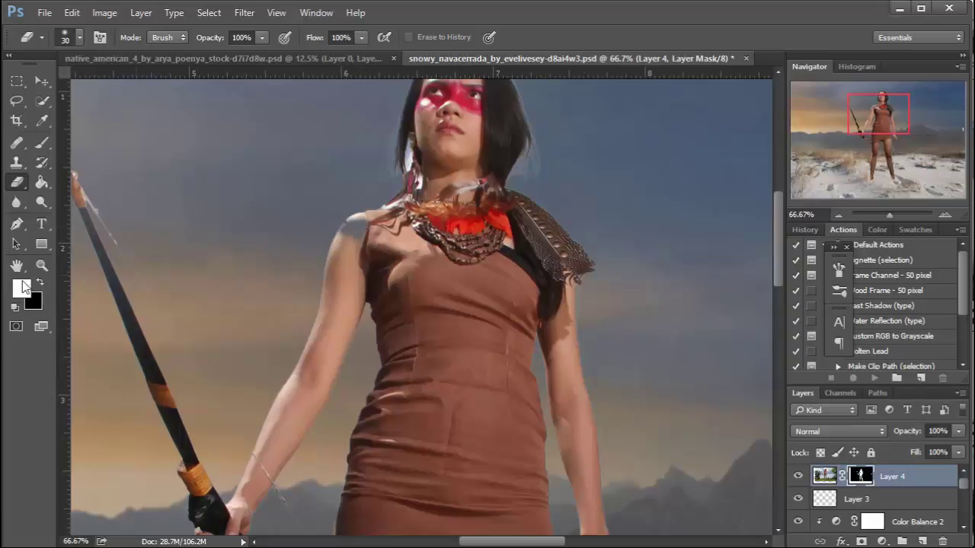
left_click(40, 283)
key("ctrl+z")
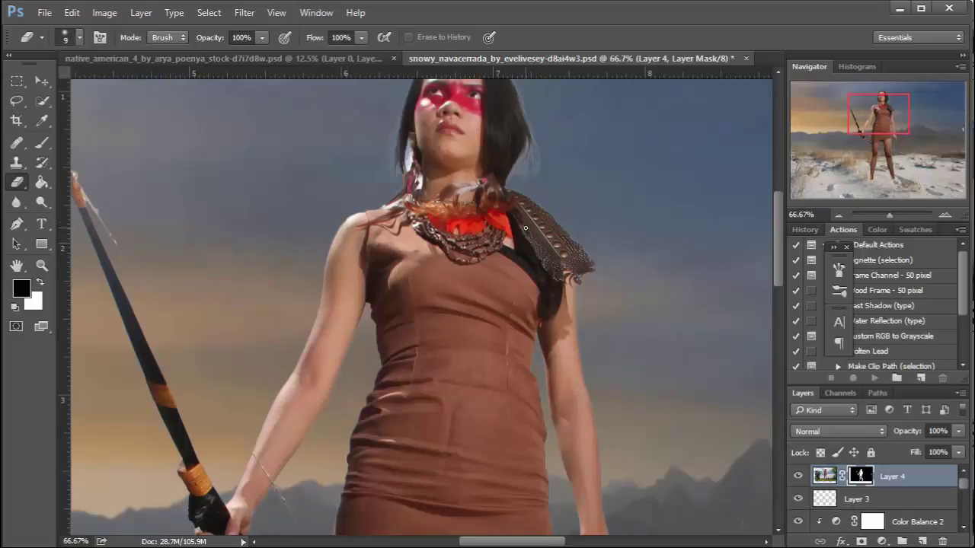
Erase the pale background remnants between the hair, earring and neck on Layer 4's mask with a 9 px brush
left_click_drag(463, 169, 423, 264)
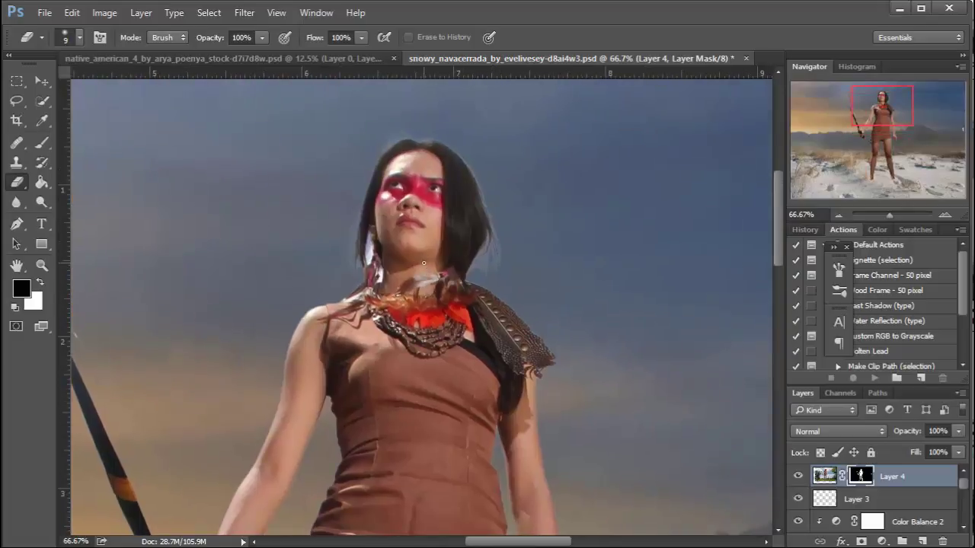
key("ctrl+plus")
key("ctrl+plus")
scroll(380, 205, "up", 4)
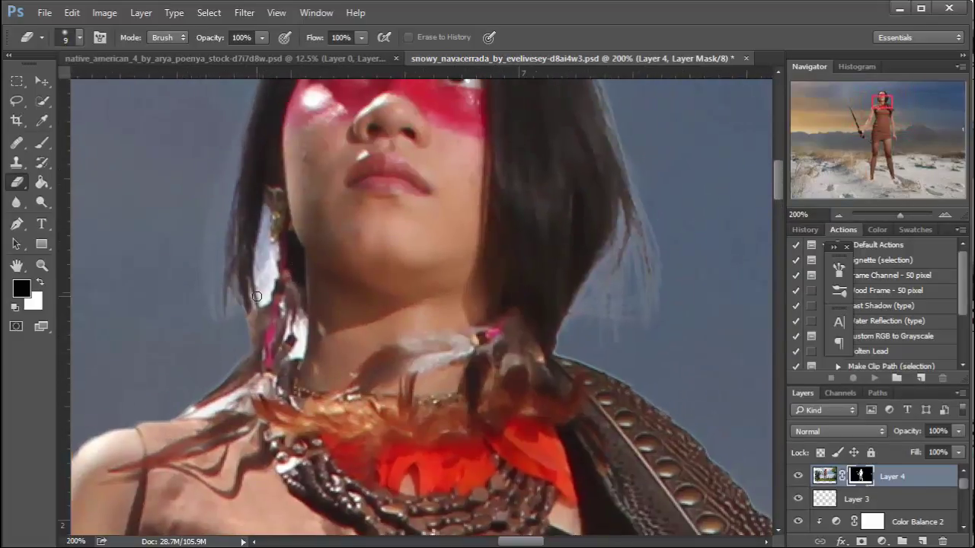
left_click(42, 265)
left_click(41, 283)
key("e")
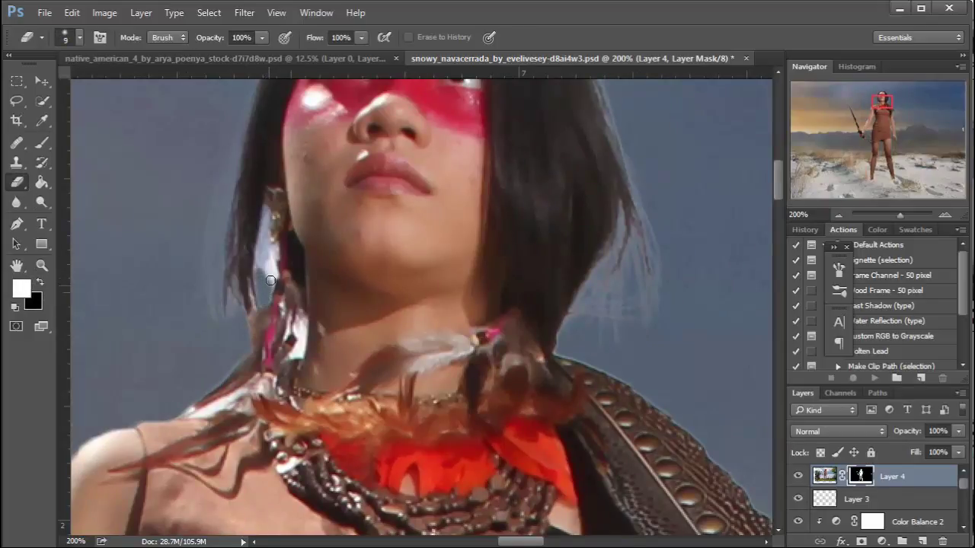
mouse_move(271, 280)
left_mouse_down()
mouse_move(275, 250)
mouse_move(262, 273)
mouse_move(264, 223)
left_mouse_up()
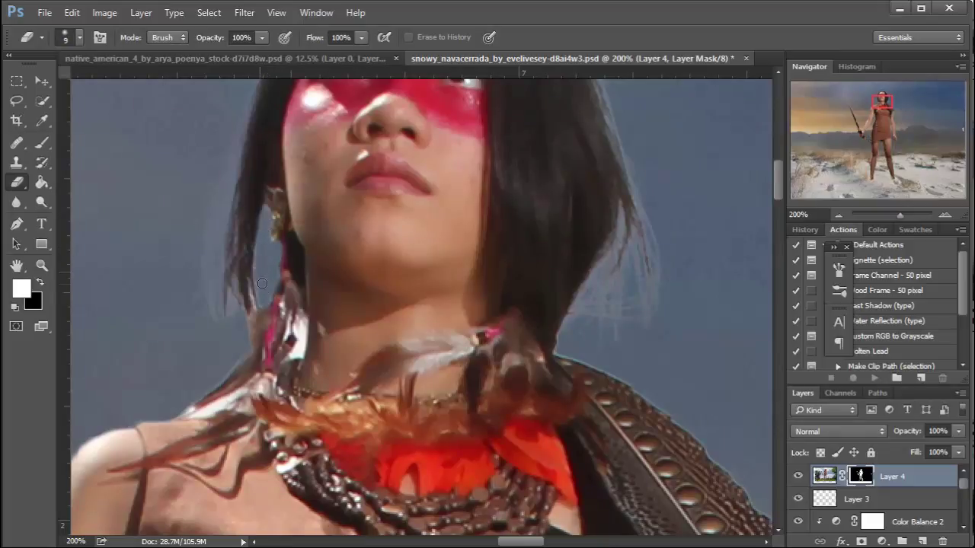
left_click_drag(294, 356, 301, 320)
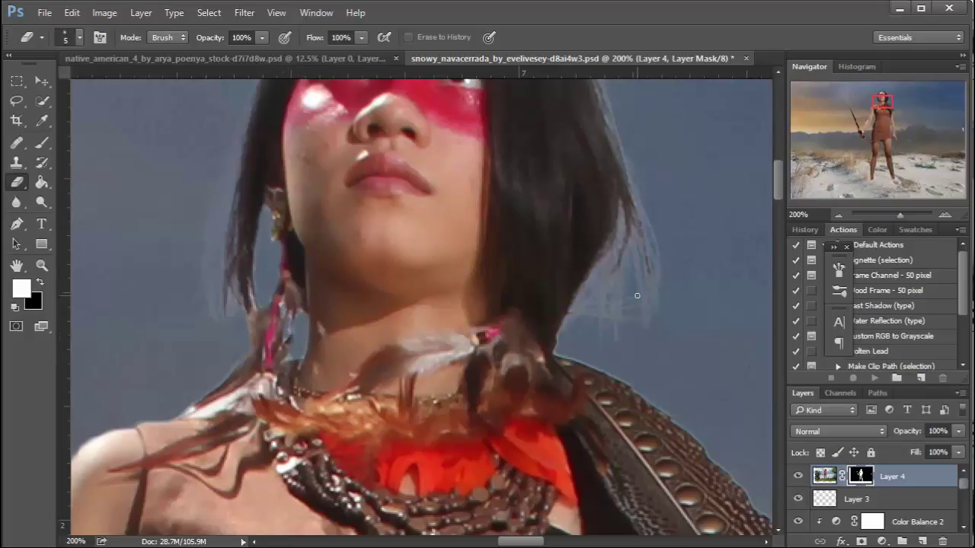
Duplicate Layer 4 and apply the layer mask permanently to the copy
key("ctrl+minus")
key("ctrl+minus")
key("ctrl+minus")
key("ctrl+minus")
key("ctrl+minus")
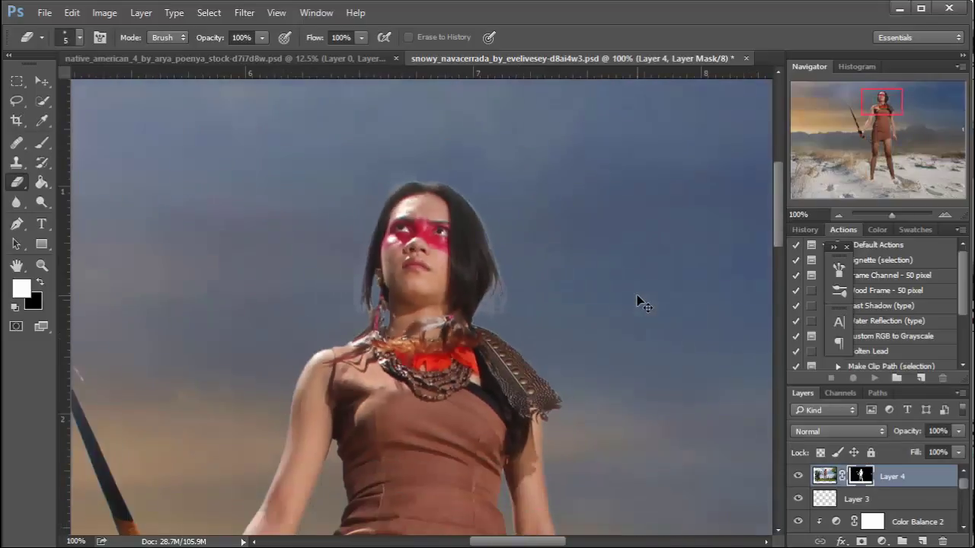
key("ctrl+minus")
key("ctrl+plus")
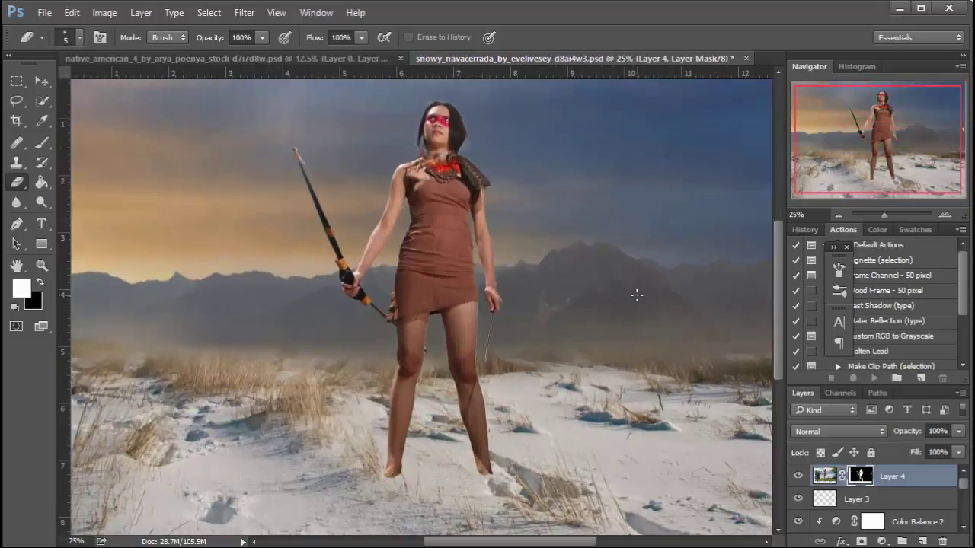
key("ctrl+j")
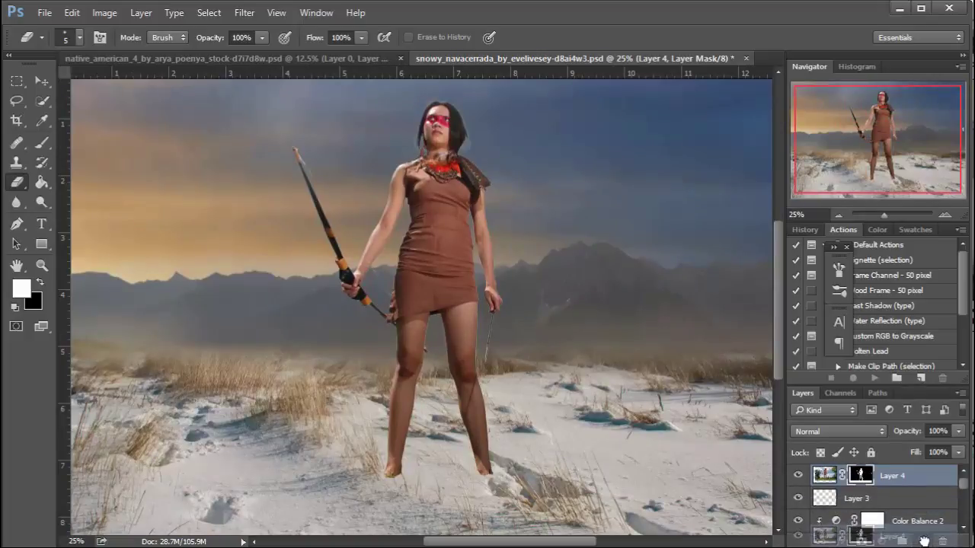
left_click_drag(860, 476, 945, 541)
left_click(428, 227)
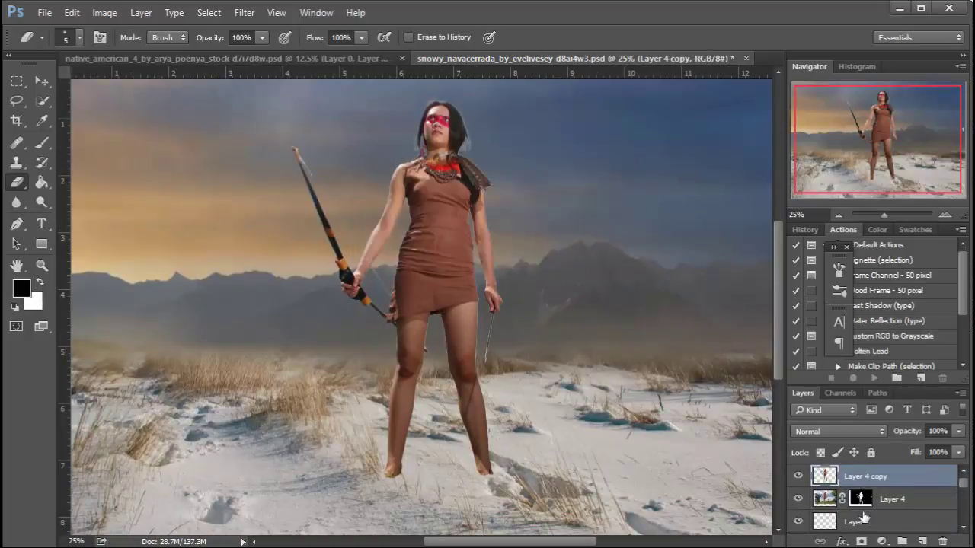
Delete the original Layer 4's mask without applying it and set that layer's blend mode to Multiply
left_click(862, 500)
left_click_drag(862, 501, 943, 540)
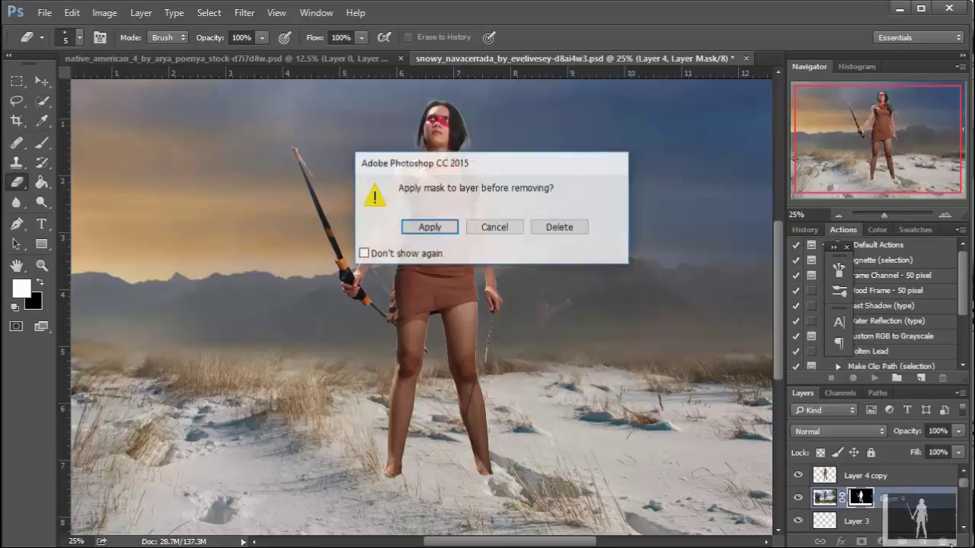
left_click(839, 433)
left_click(814, 178)
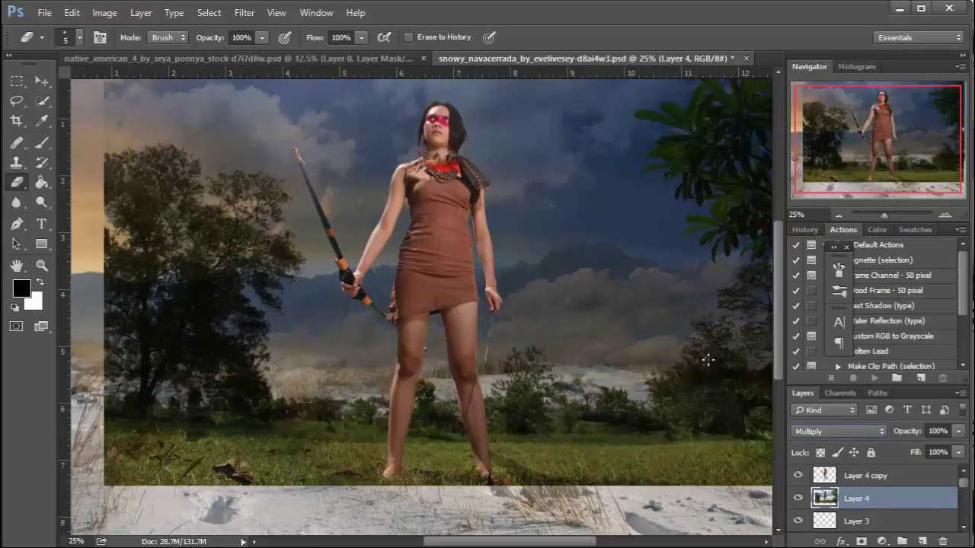
Erase the trees, grass and clouds from Layer 4 with a 405 px Eraser, and the stray white speck from Layer 4 copy
key("ctrl+minus")
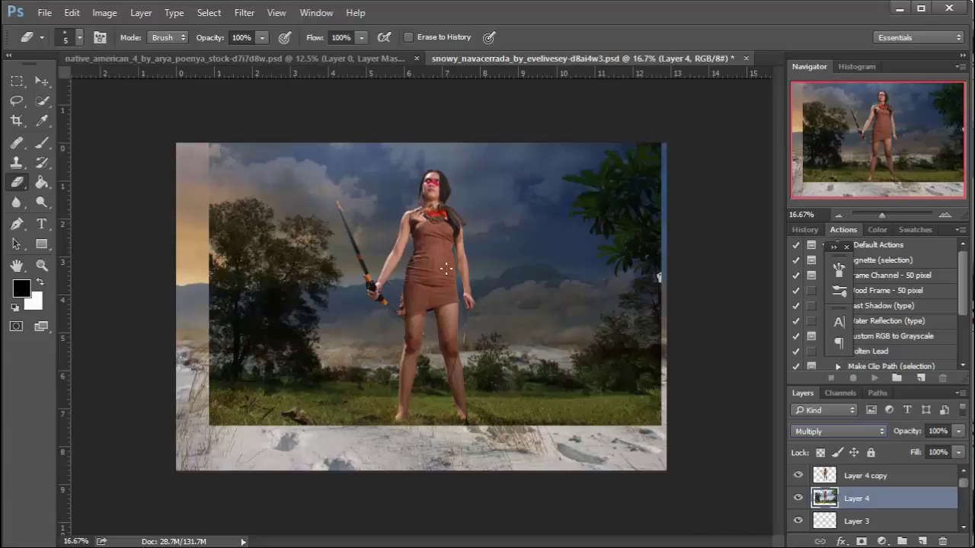
left_click(80, 37)
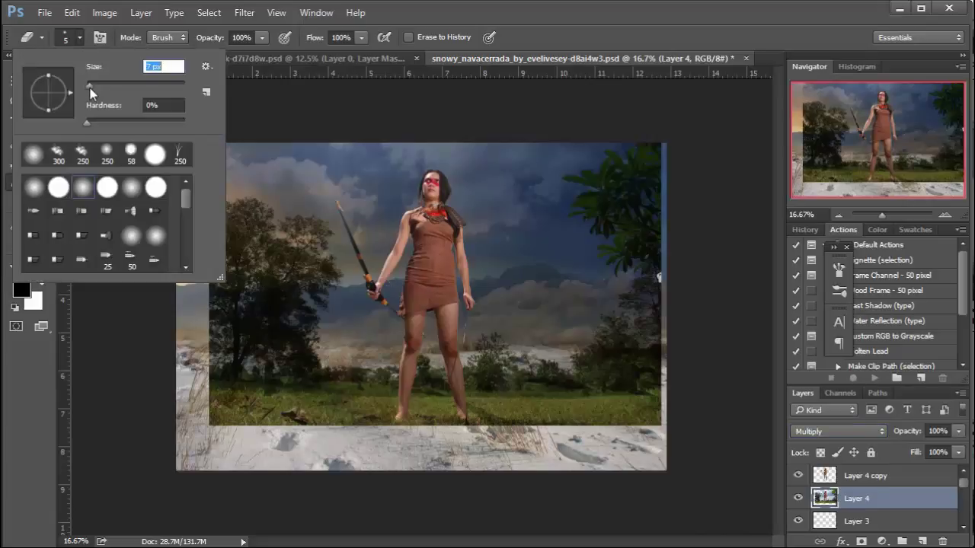
mouse_move(276, 316)
left_mouse_down()
mouse_move(224, 311)
mouse_move(230, 383)
mouse_move(415, 418)
mouse_move(237, 285)
mouse_move(282, 238)
mouse_move(282, 166)
mouse_move(215, 160)
mouse_move(324, 306)
mouse_move(309, 329)
mouse_move(350, 416)
mouse_move(500, 435)
mouse_move(412, 350)
mouse_move(458, 437)
mouse_move(622, 412)
mouse_move(503, 363)
mouse_move(632, 353)
mouse_move(457, 340)
mouse_move(587, 318)
mouse_move(621, 295)
mouse_move(599, 249)
mouse_move(678, 212)
mouse_move(605, 148)
mouse_move(573, 325)
left_mouse_up()
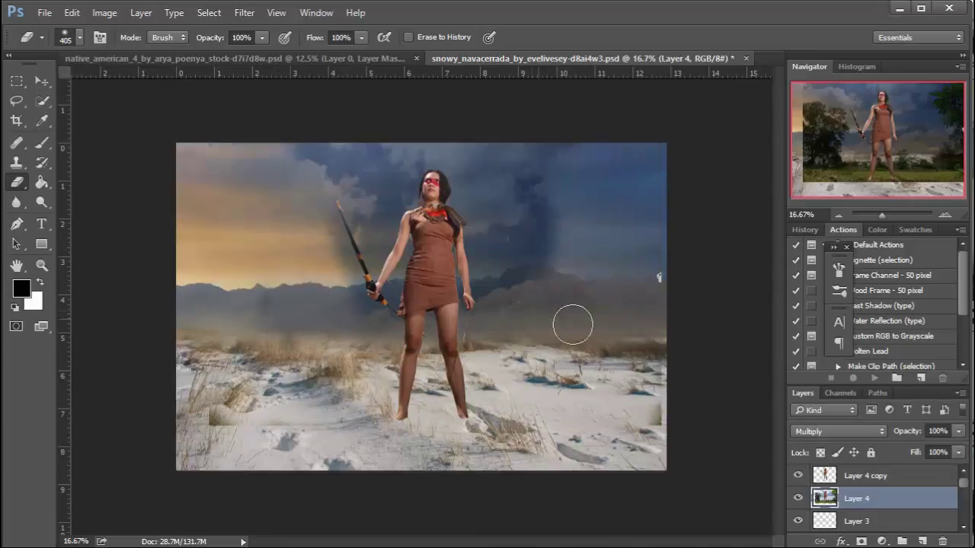
mouse_move(453, 318)
left_mouse_down()
mouse_move(390, 301)
mouse_move(322, 198)
mouse_move(359, 195)
mouse_move(438, 319)
mouse_move(541, 215)
mouse_move(583, 242)
left_mouse_up()
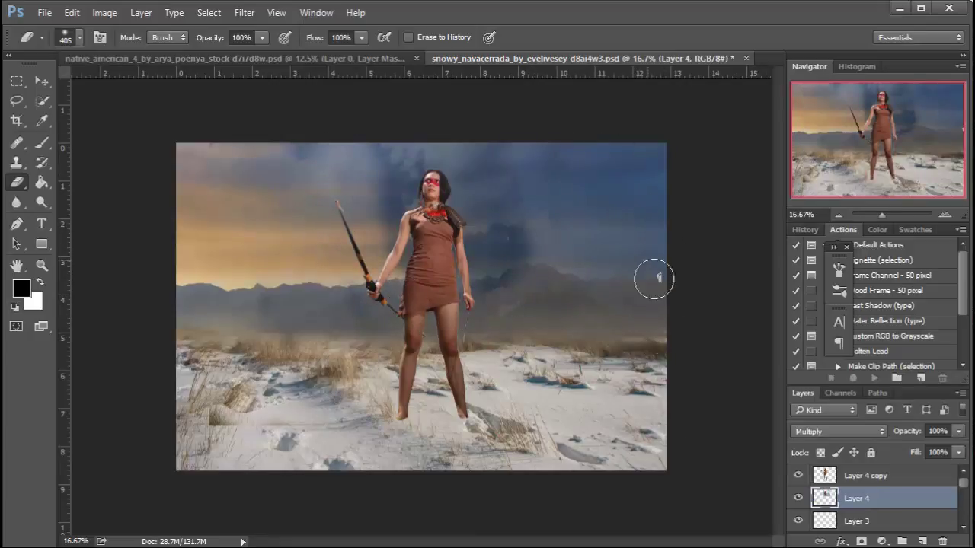
left_click(835, 480)
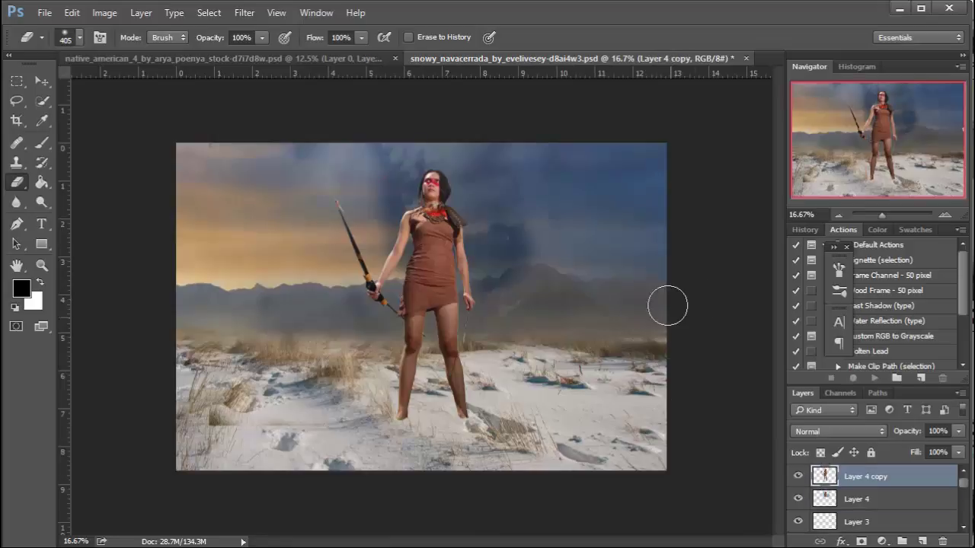
Erase the dark sky remnants around the woman's head and shoulders on Layer 4 with 200 px and 125 px Eraser brushes
left_click(838, 500)
key("ctrl+plus")
key("ctrl+plus")
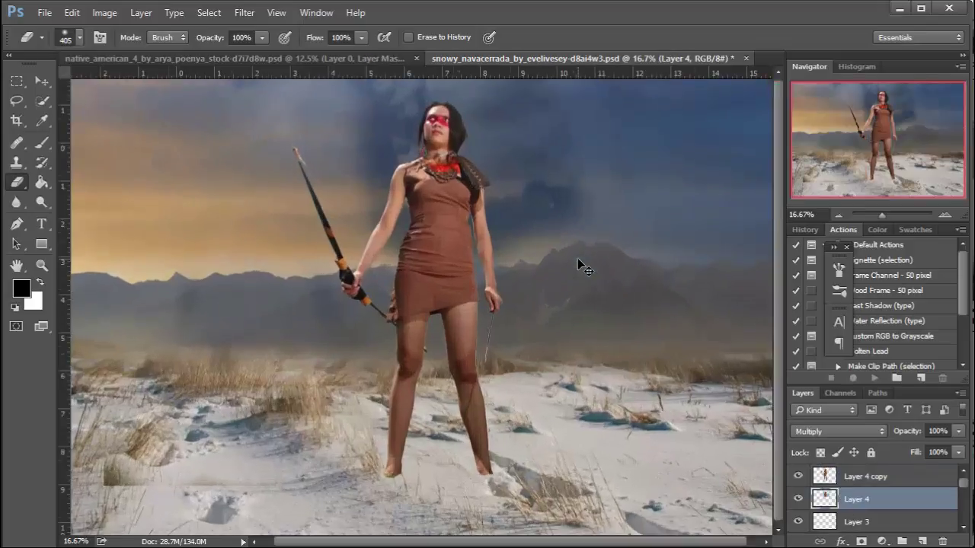
key("ctrl+plus")
scroll(575, 263, "up", 5)
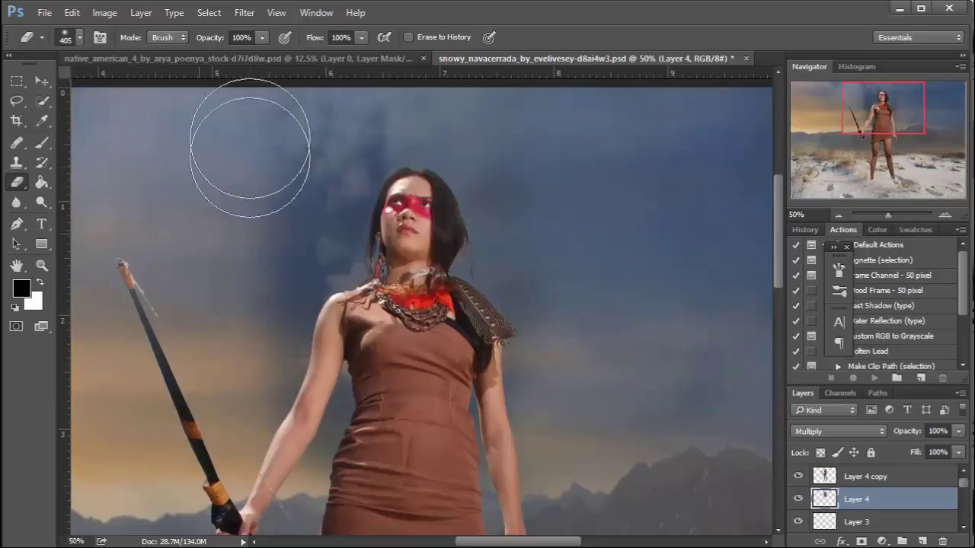
key("bracketleft")
key("bracketleft")
key("bracketleft")
key("bracketleft")
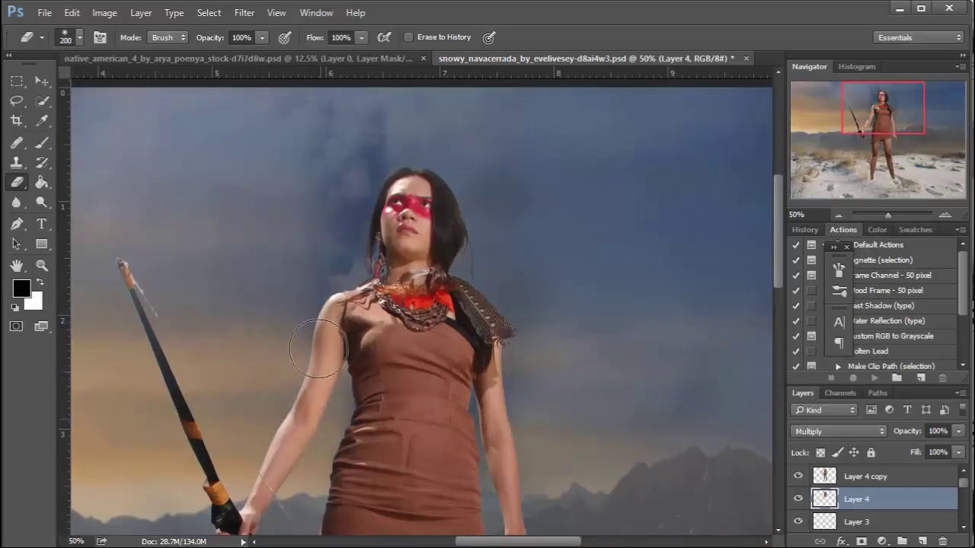
mouse_move(309, 286)
left_mouse_down()
mouse_move(419, 311)
mouse_move(485, 150)
mouse_move(298, 198)
mouse_move(317, 274)
mouse_move(350, 152)
mouse_move(383, 148)
mouse_move(322, 281)
left_mouse_up()
key("bracketleft")
key("bracketleft")
key("bracketleft")
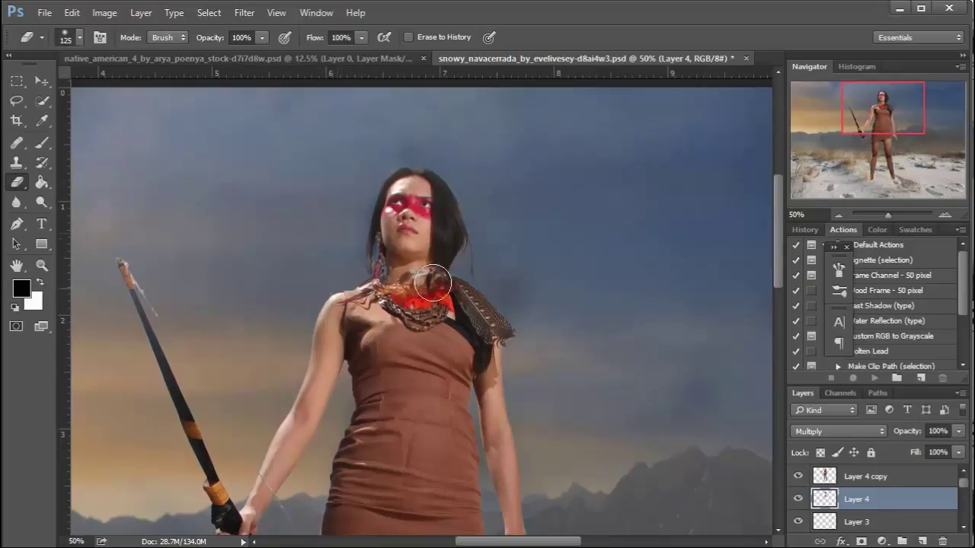
left_click_drag(433, 284, 519, 354)
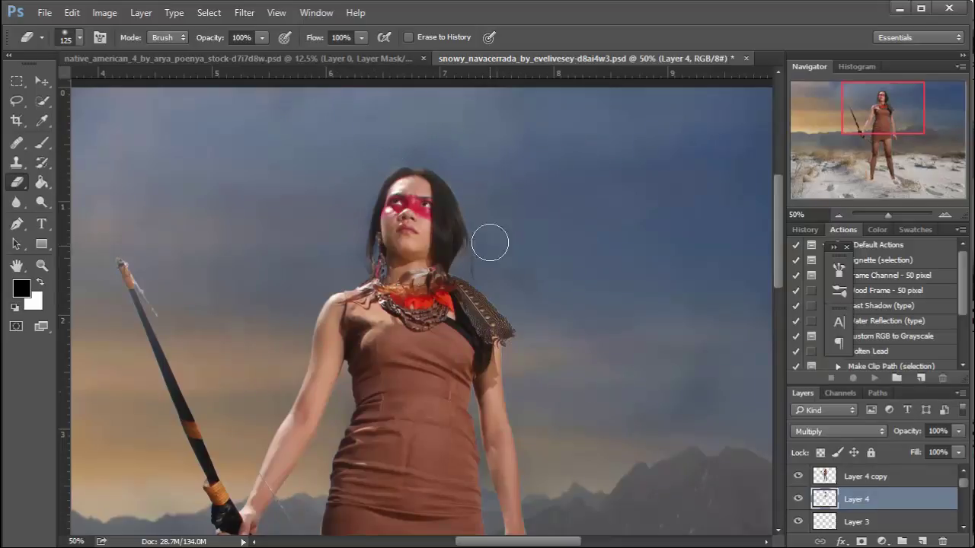
Compare the scene with Layer 4 hidden and shown, and erase its remaining background traces with a 700 px Eraser
left_click(797, 500)
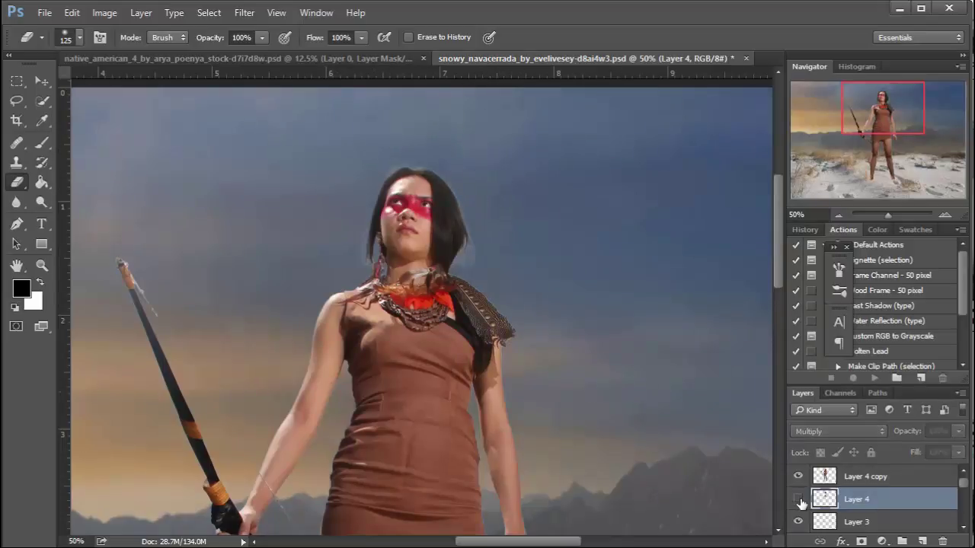
left_click(797, 499)
left_click(797, 500)
left_click(798, 500)
left_click(797, 501)
key("ctrl+minus")
key("ctrl+minus")
key("ctrl+minus")
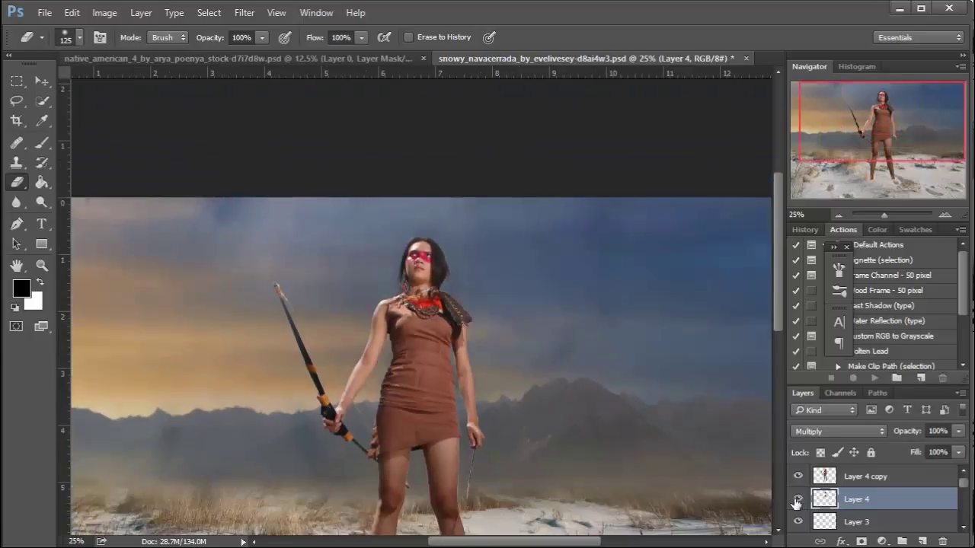
key("bracketright")
key("bracketright")
key("bracketright")
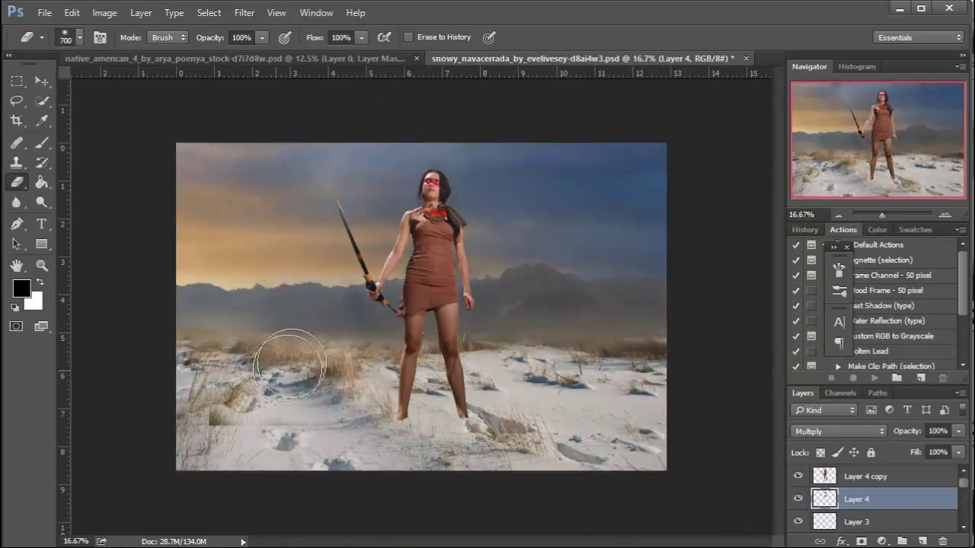
mouse_move(573, 289)
left_mouse_down()
mouse_move(662, 311)
mouse_move(626, 357)
mouse_move(405, 349)
mouse_move(635, 326)
left_mouse_up()
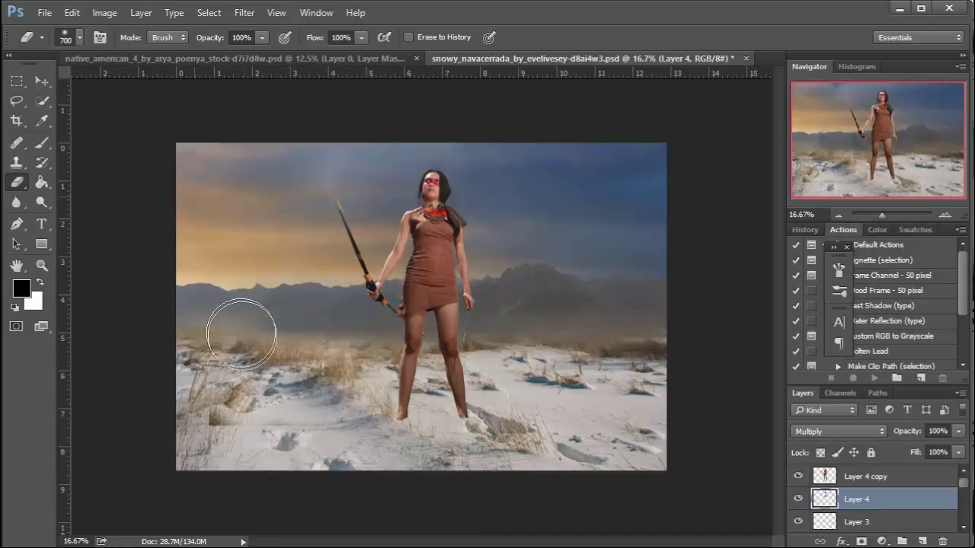
Scale Layer 4 and Layer 4 copy together to about 88.5%, reposition the woman, and erase the remnants along Layer 4's upper edge
left_click(868, 477, "shift")
key("ctrl+t")
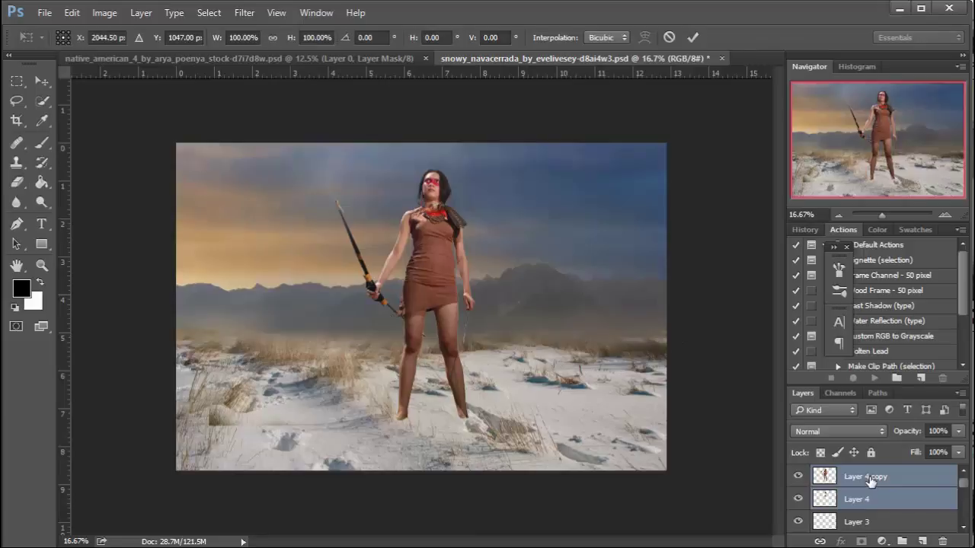
left_click_drag(654, 132, 604, 158)
left_click_drag(446, 294, 438, 273)
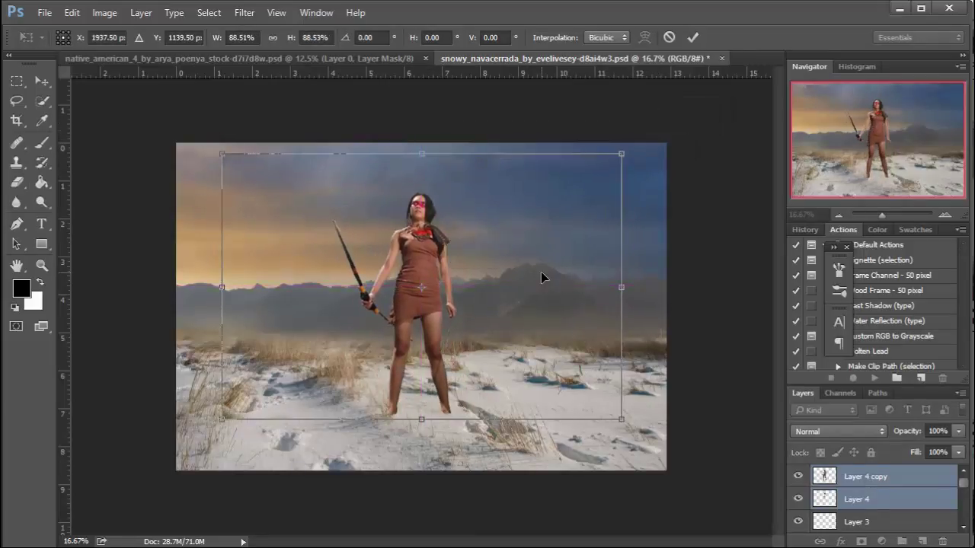
key("e")
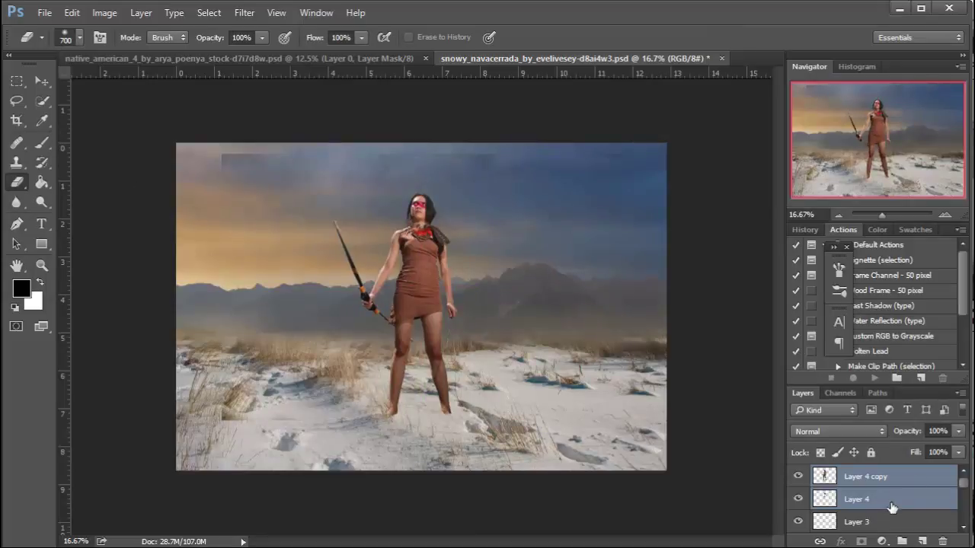
left_click(891, 507)
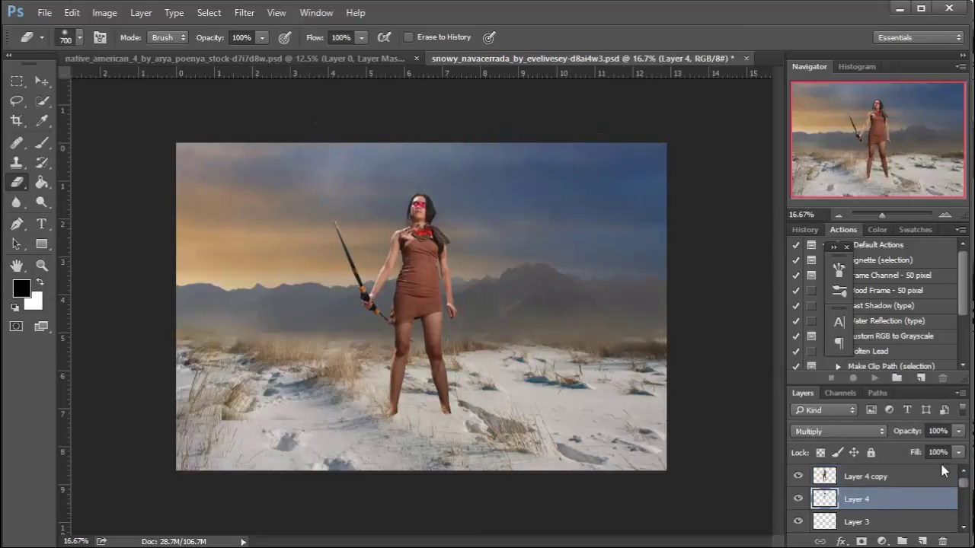
Duplicate Layer 0 and Color Balance 2 as one merged layer and place it above Layer 4 copy
key("ctrl+plus")
key("ctrl+plus")
key("ctrl+plus")
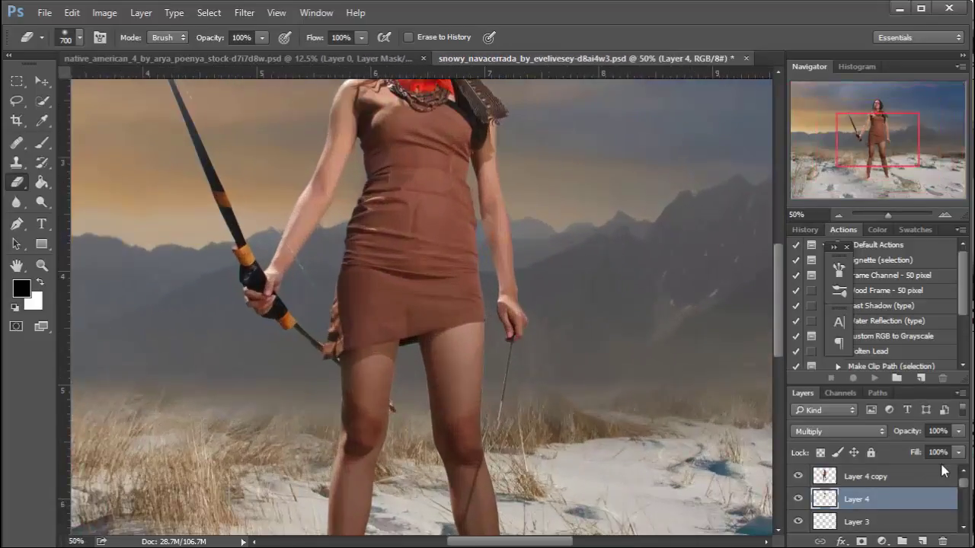
scroll(958, 486, "down", 4)
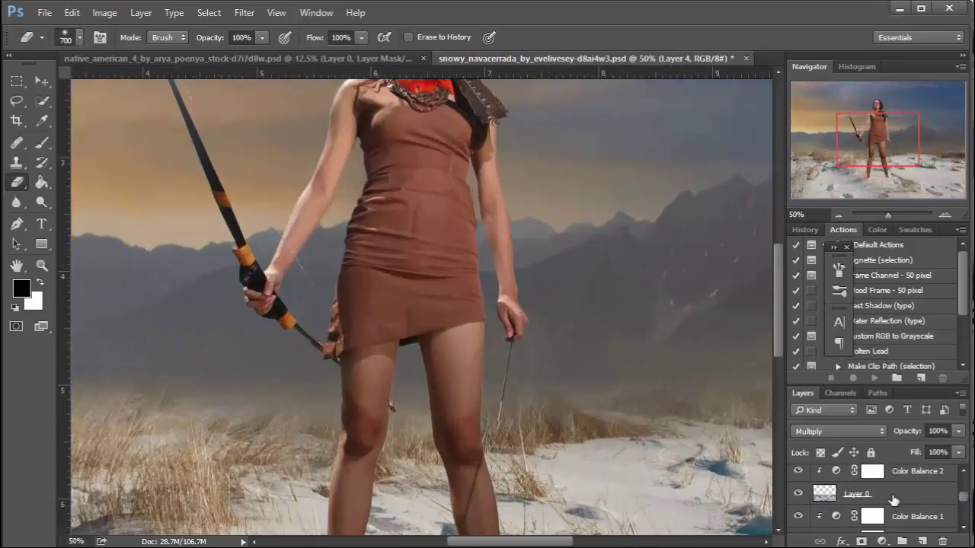
left_click(895, 495)
scroll(963, 499, "up", 2)
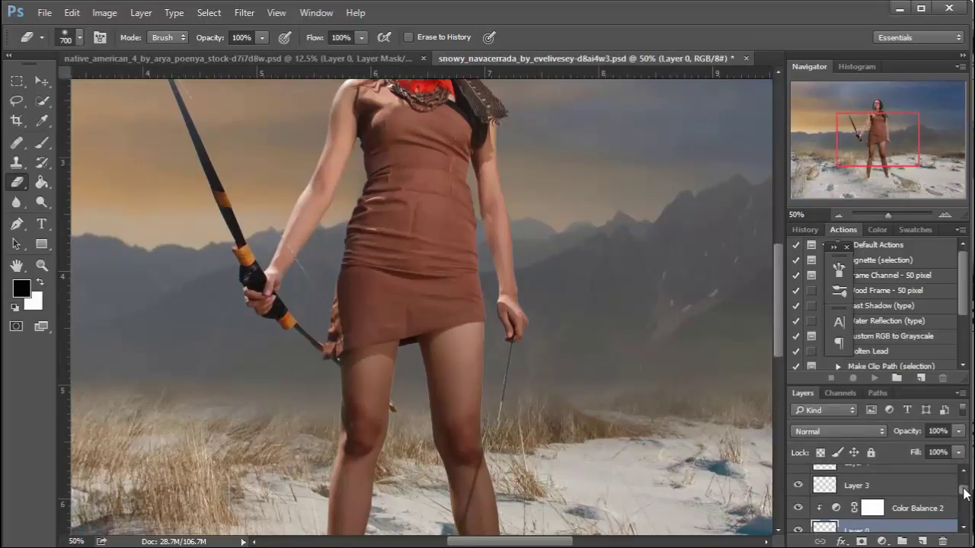
left_click(925, 494, "ctrl")
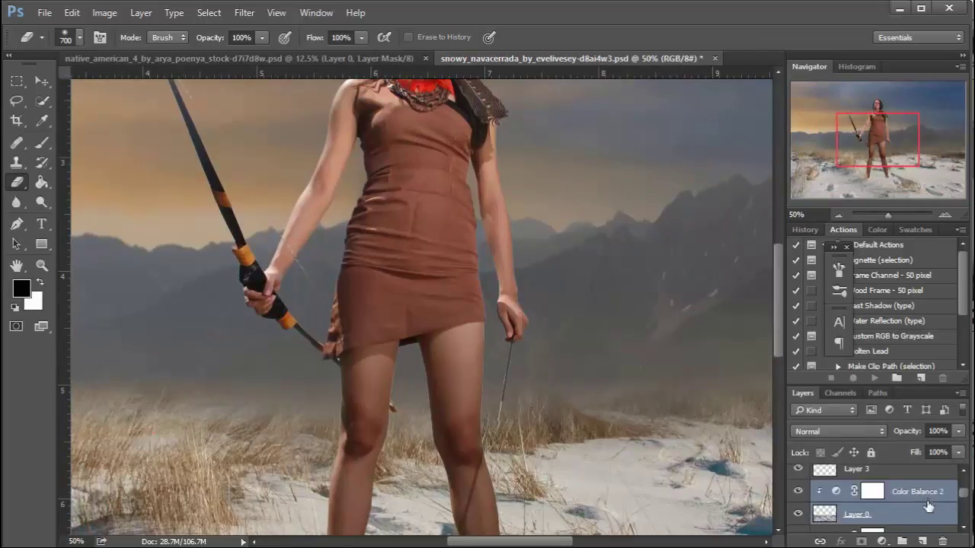
right_click(922, 502)
left_click(799, 459)
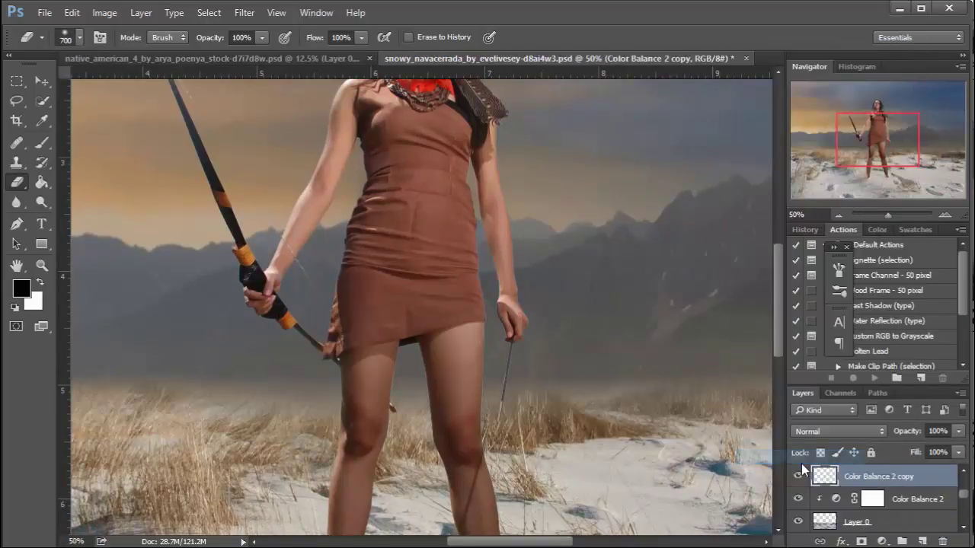
scroll(917, 503, "up", 2)
left_click_drag(922, 517, 930, 478)
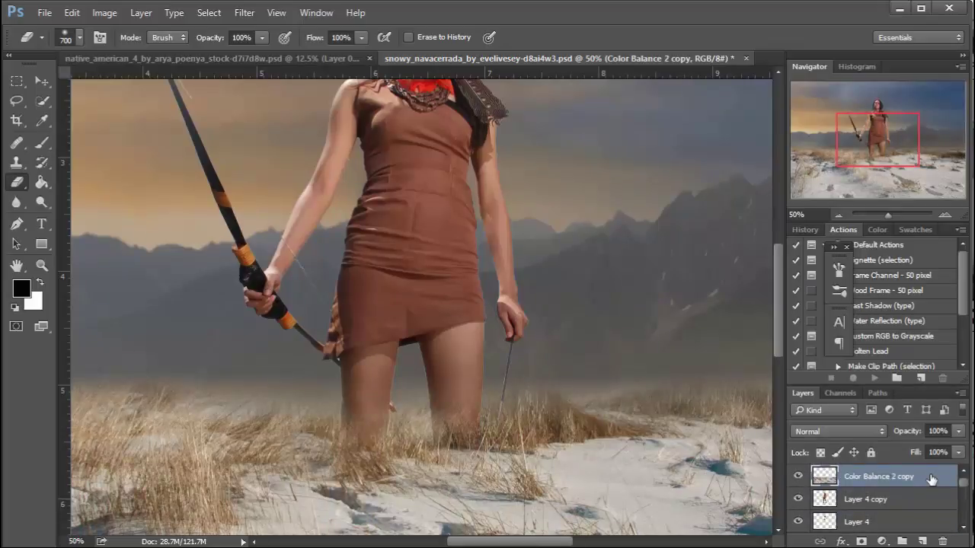
Move the merged ground copy down and to the right until its grass covers the woman's feet
key("ctrl+minus")
key("ctrl+minus")
key("ctrl+minus")
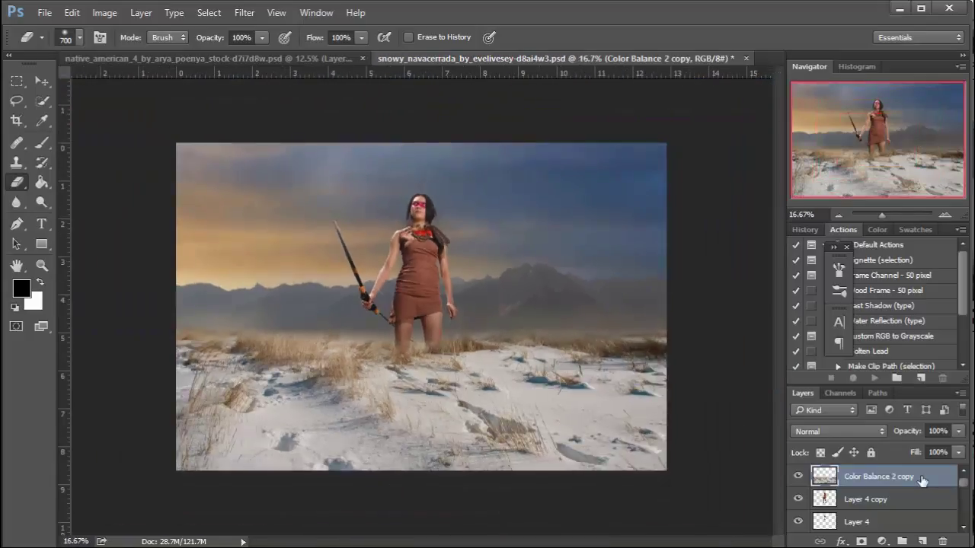
left_click(42, 80)
mouse_move(414, 367)
left_mouse_down()
mouse_move(444, 402)
mouse_move(513, 415)
left_mouse_up()
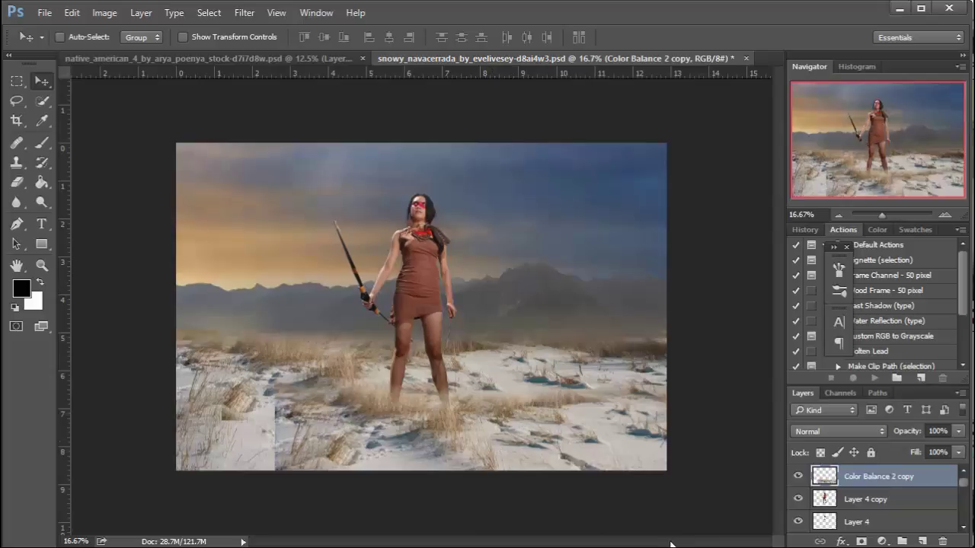
key("ctrl+plus")
key("ctrl+plus")
scroll(495, 352, "down", 4)
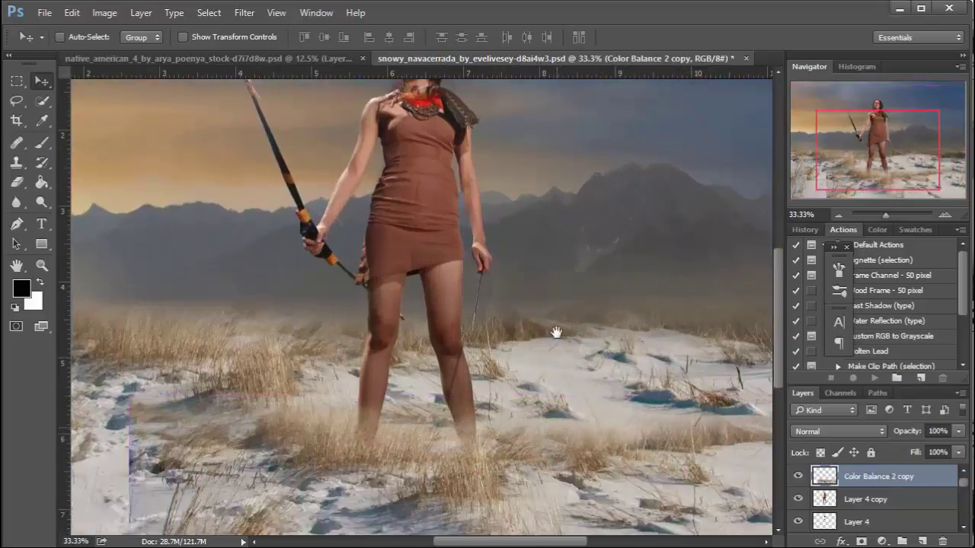
left_click_drag(493, 346, 496, 365)
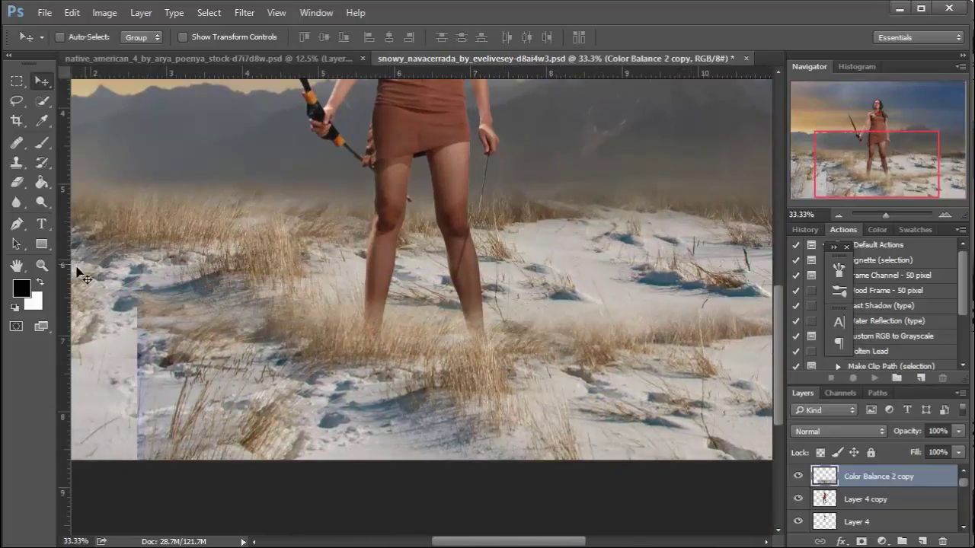
Erase the ground copy's hard left edge at 700 px, and fade its lower-left grass with a 400 px Eraser at 21% opacity
left_click(19, 183)
mouse_move(107, 328)
left_mouse_down()
mouse_move(141, 414)
mouse_move(174, 435)
mouse_move(244, 449)
left_mouse_up()
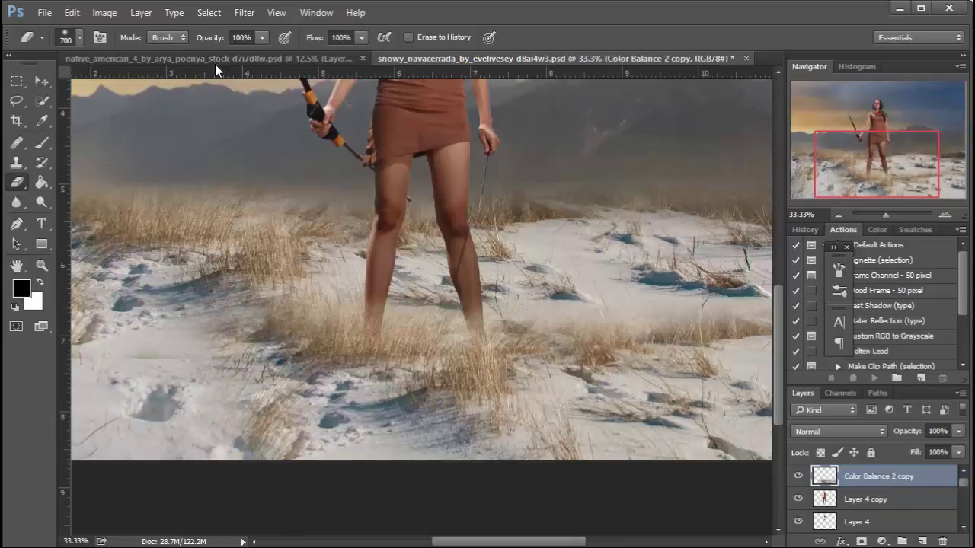
left_click(289, 468)
key("bracketleft")
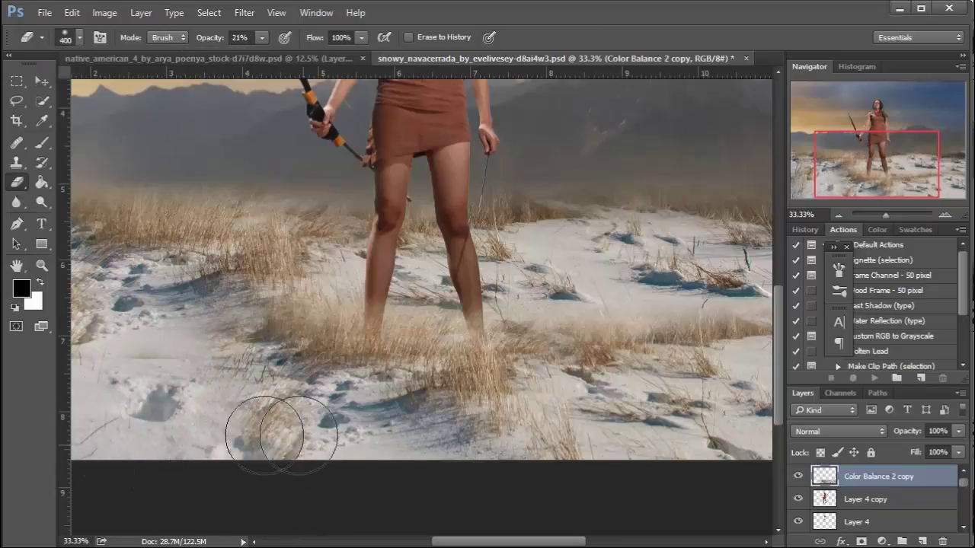
left_click(278, 438)
key("bracketleft")
left_click(251, 419)
key("bracketleft")
mouse_move(254, 436)
left_mouse_down()
mouse_move(280, 430)
mouse_move(239, 388)
mouse_move(244, 373)
mouse_move(322, 428)
left_mouse_up()
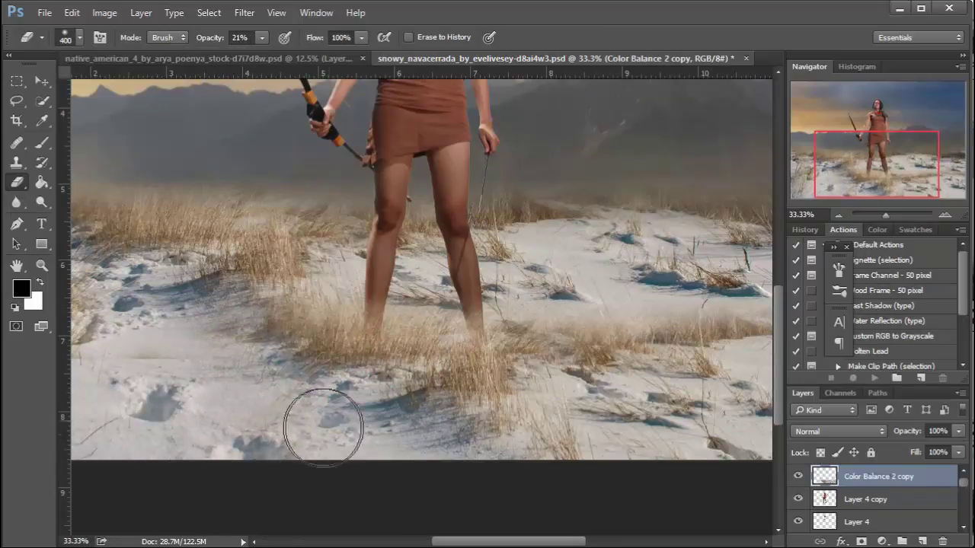
Fade the grass and snow to the right of the woman on the ground copy with the 400 px, 21% opacity Eraser
mouse_move(643, 334)
left_mouse_down()
mouse_move(696, 424)
mouse_move(727, 429)
left_mouse_up()
left_click_drag(694, 400, 517, 403)
mouse_move(603, 345)
left_mouse_down()
mouse_move(492, 320)
mouse_move(432, 294)
mouse_move(451, 365)
mouse_move(431, 352)
mouse_move(485, 438)
mouse_move(423, 410)
mouse_move(616, 449)
mouse_move(650, 413)
mouse_move(520, 405)
mouse_move(666, 327)
mouse_move(714, 315)
mouse_move(627, 327)
mouse_move(443, 281)
mouse_move(479, 338)
mouse_move(463, 399)
mouse_move(547, 455)
mouse_move(661, 455)
mouse_move(756, 360)
mouse_move(624, 284)
mouse_move(607, 236)
mouse_move(482, 210)
mouse_move(729, 396)
mouse_move(620, 458)
mouse_move(730, 442)
mouse_move(561, 467)
left_mouse_up()
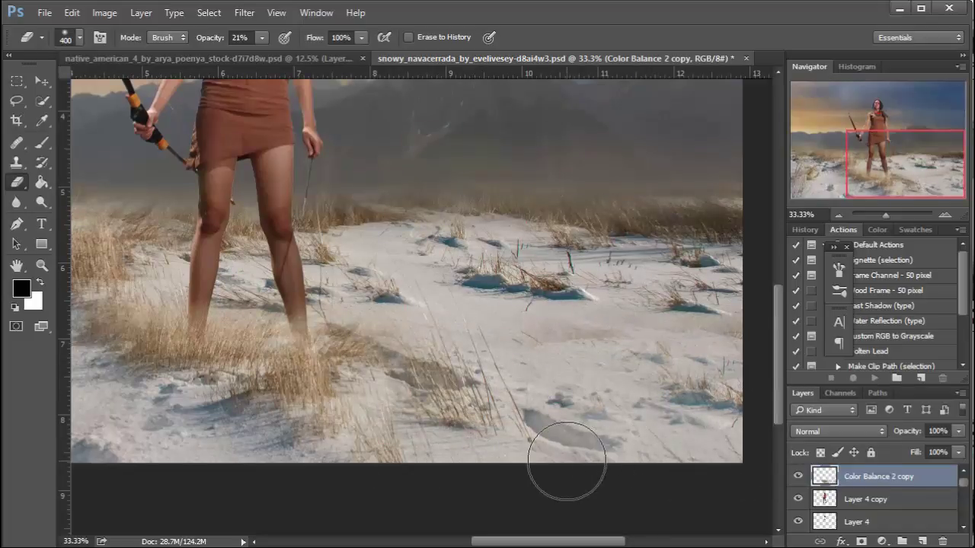
Scale the grass on Color Balance 2 copy down slightly and reposition it over the woman's feet
key("ctrl+minus")
key("ctrl+minus")
key("ctrl+t")
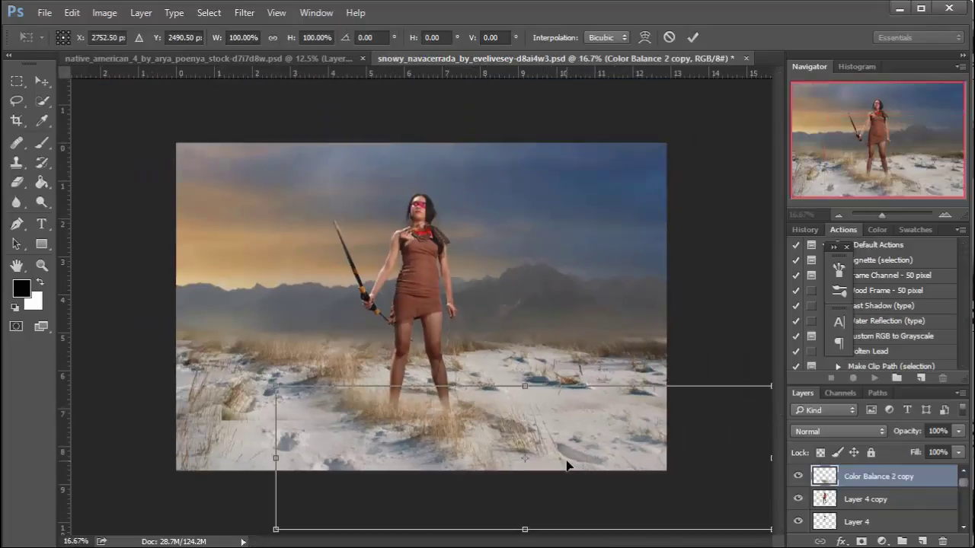
left_click_drag(276, 386, 311, 395)
left_click_drag(442, 429, 434, 424)
key("Return")
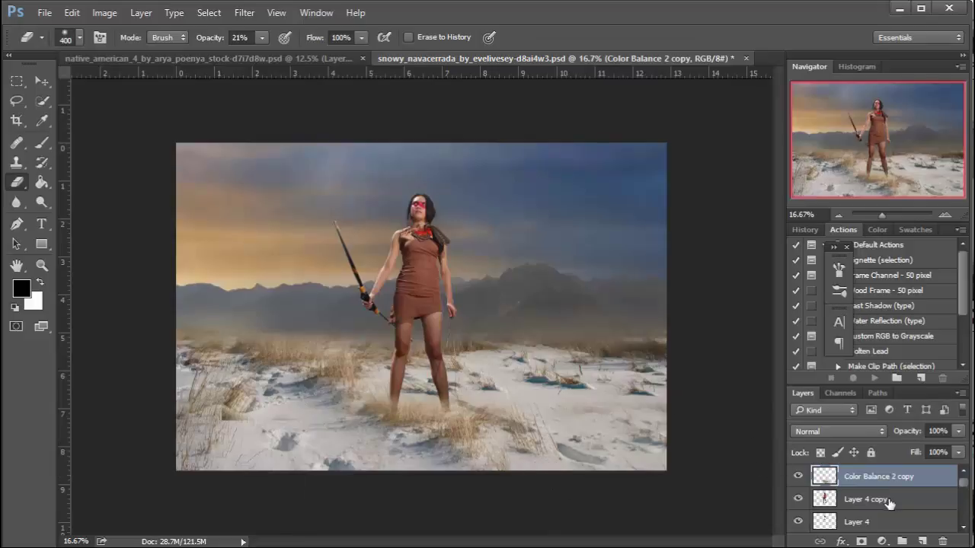
Duplicate Layer 4 copy, and flip the original vertically into a squashed figure below the woman's feet
left_click(891, 501)
key("ctrl+j")
left_click(903, 522)
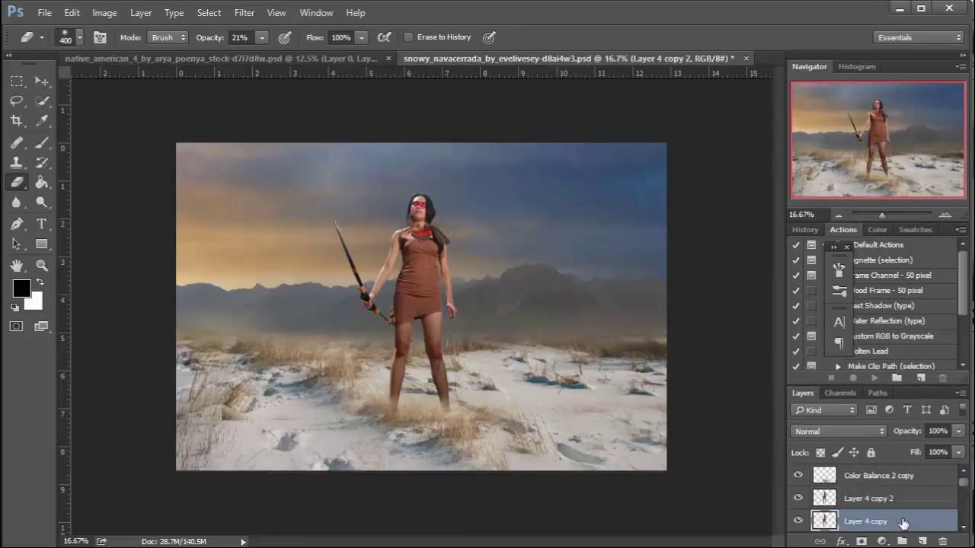
key("ctrl+t")
left_click_drag(425, 153, 377, 514)
key("Return")
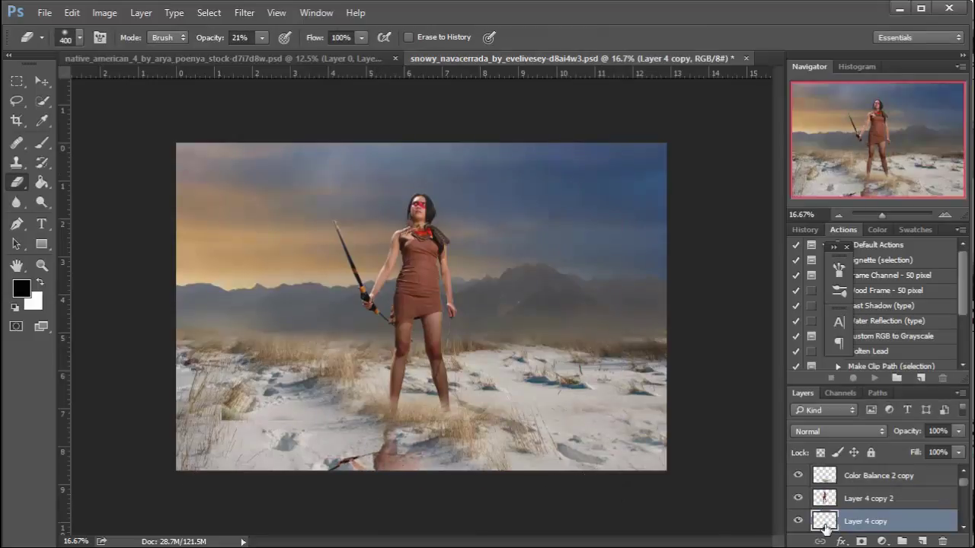
Place Layer 4 copy above Color Balance 2 copy and move the flipped figure up to meet the woman's feet
left_click_drag(874, 521, 872, 468)
left_click(793, 498)
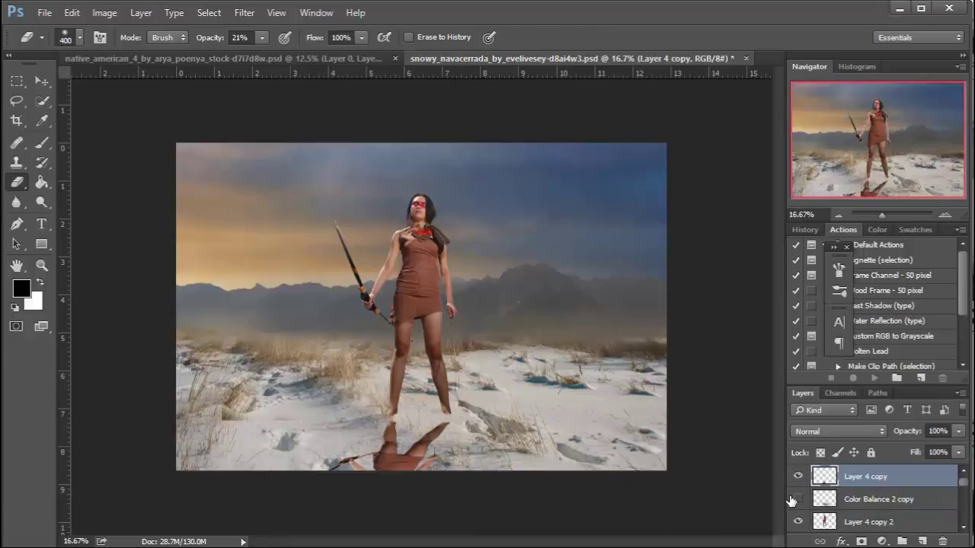
left_click(794, 498)
left_click(41, 81)
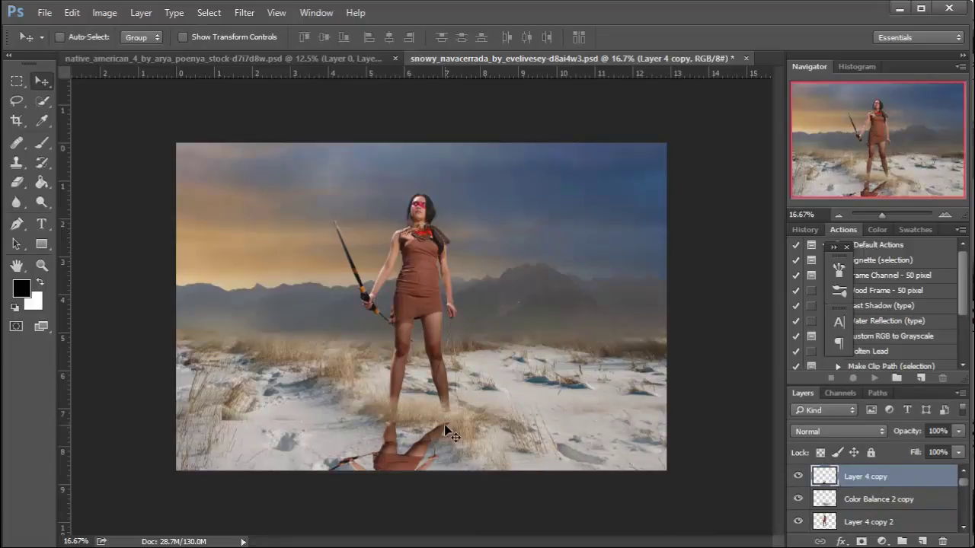
left_click_drag(444, 424, 526, 406)
Skew the flipped figure by about 52° at 95% height and reposition it, and skew it back about -19° at 87.6% height
key("ctrl+t")
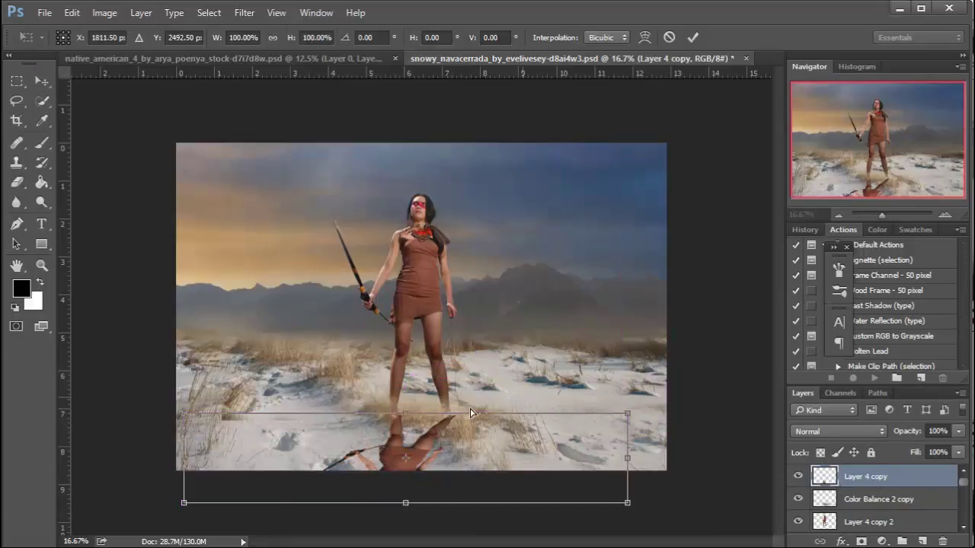
left_click_drag(409, 505, 518, 501)
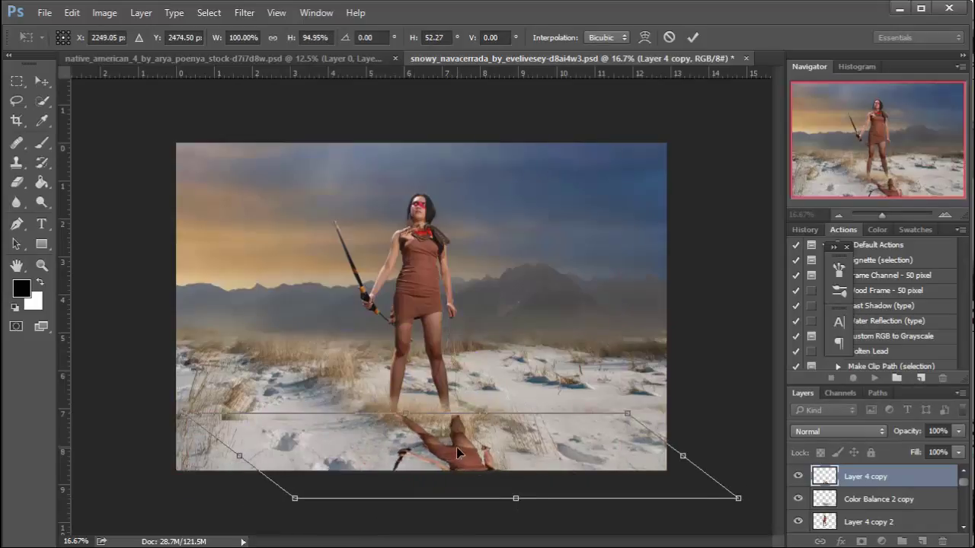
key("Return")
left_click_drag(456, 447, 453, 451)
key("ctrl+t")
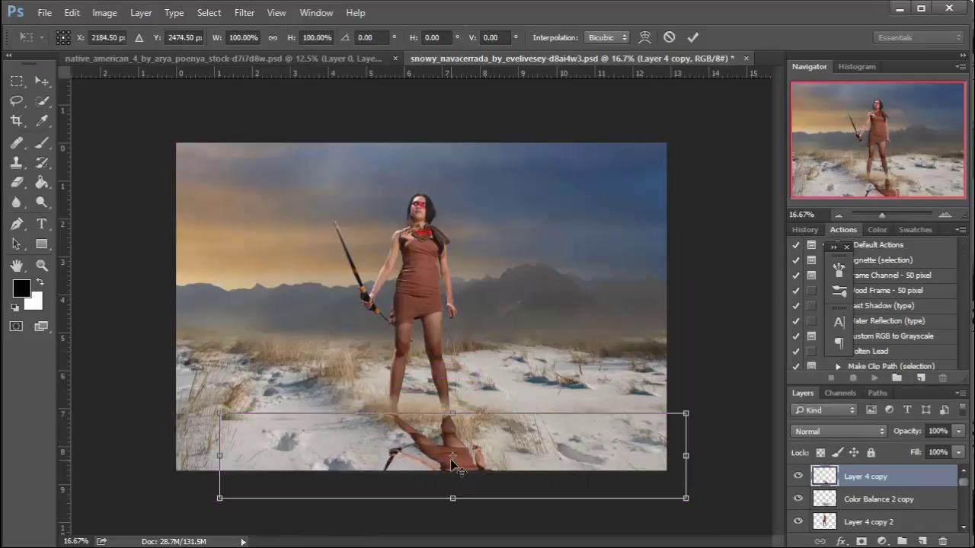
left_click_drag(452, 498, 430, 489)
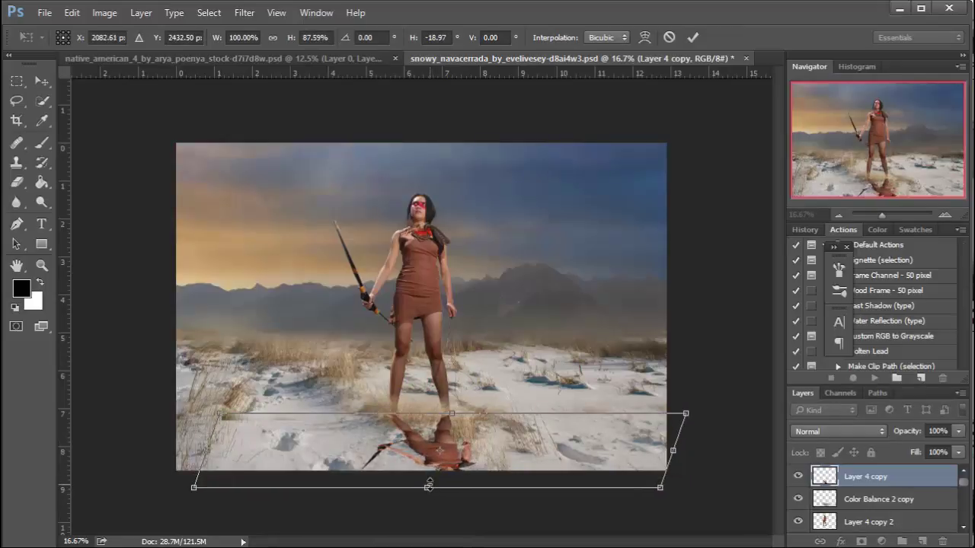
key("Return")
Turn the flipped figure solid black using Levels with the white output level set to 0
left_click(104, 12)
mouse_move(201, 50)
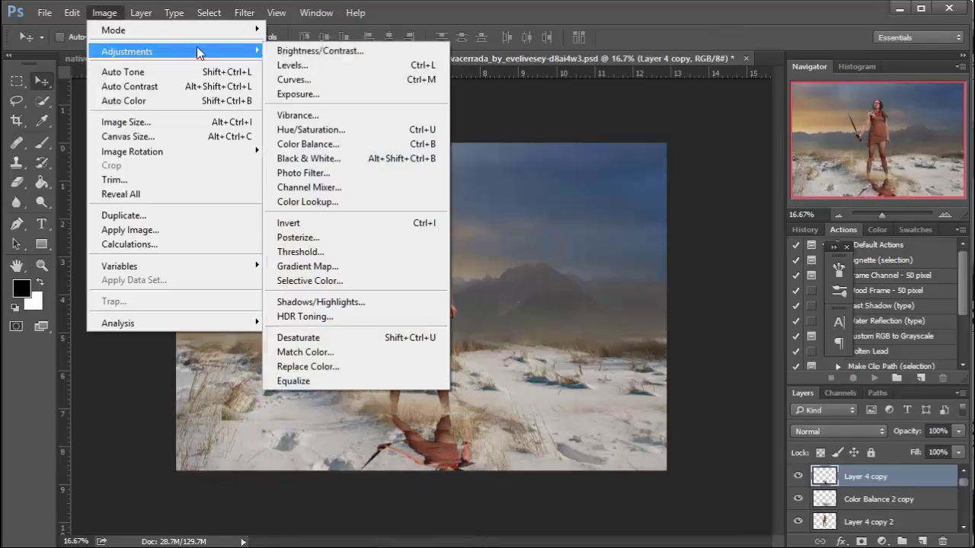
left_click(339, 66)
left_click_drag(600, 303, 530, 305)
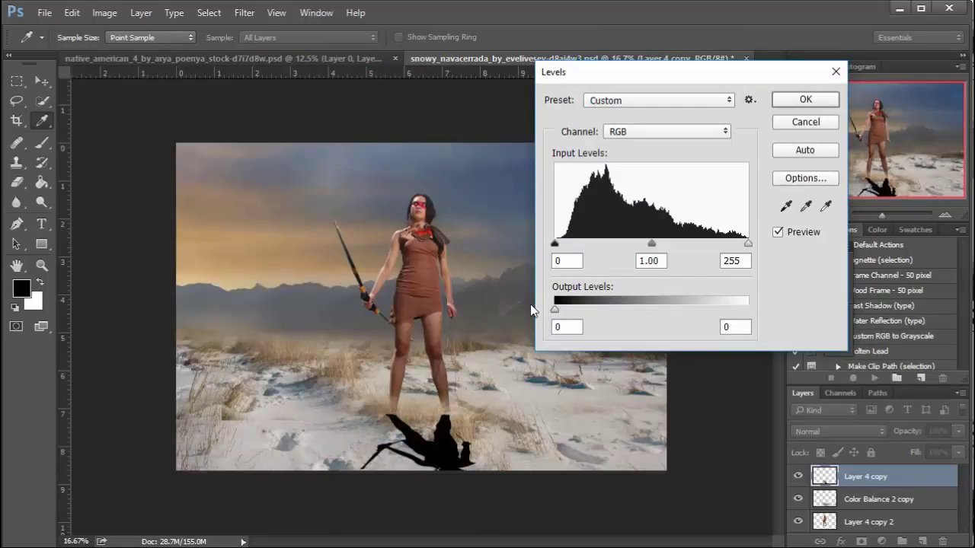
left_click(808, 100)
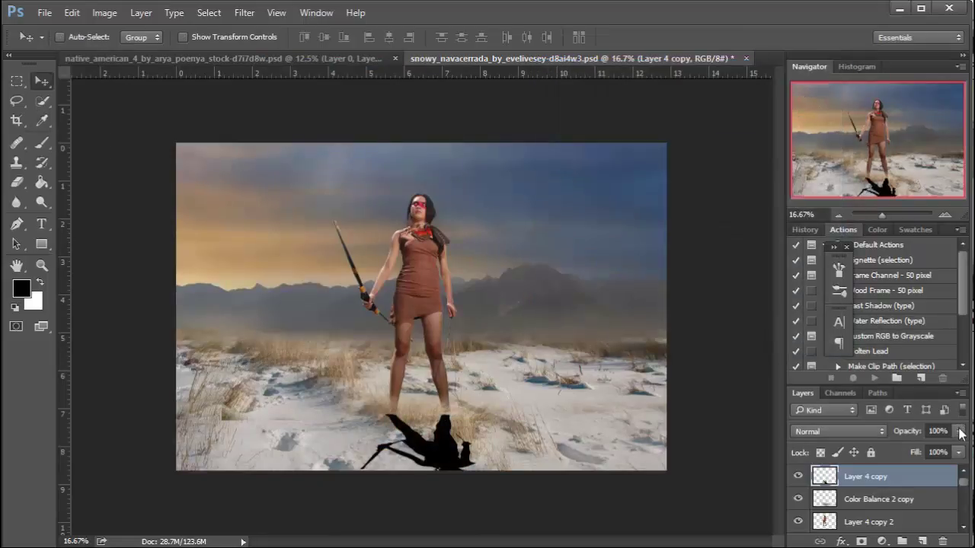
Soften the black shadow with a 4.9-pixel Gaussian Blur and lower Layer 4 copy's opacity to 29%
left_click(242, 12)
mouse_move(304, 178)
left_click(522, 235)
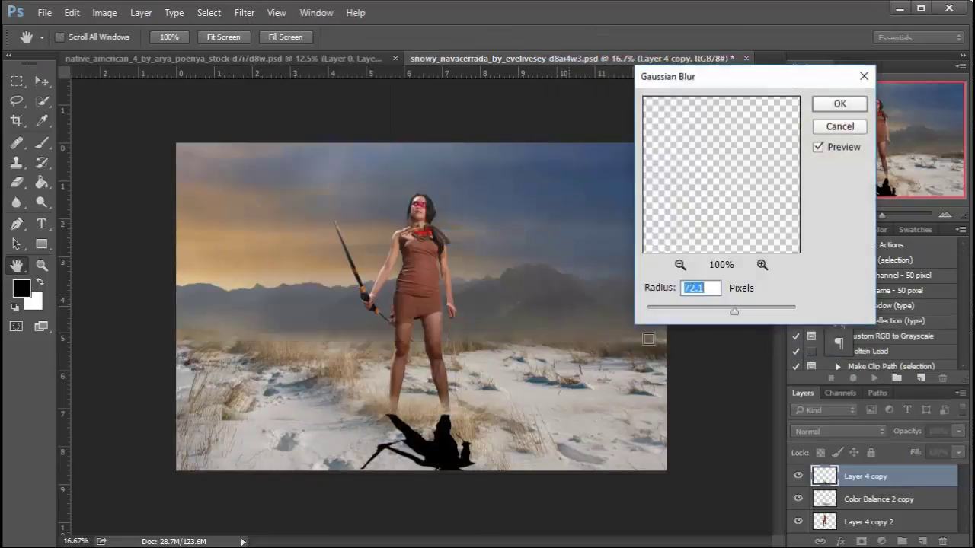
left_click_drag(693, 308, 687, 315)
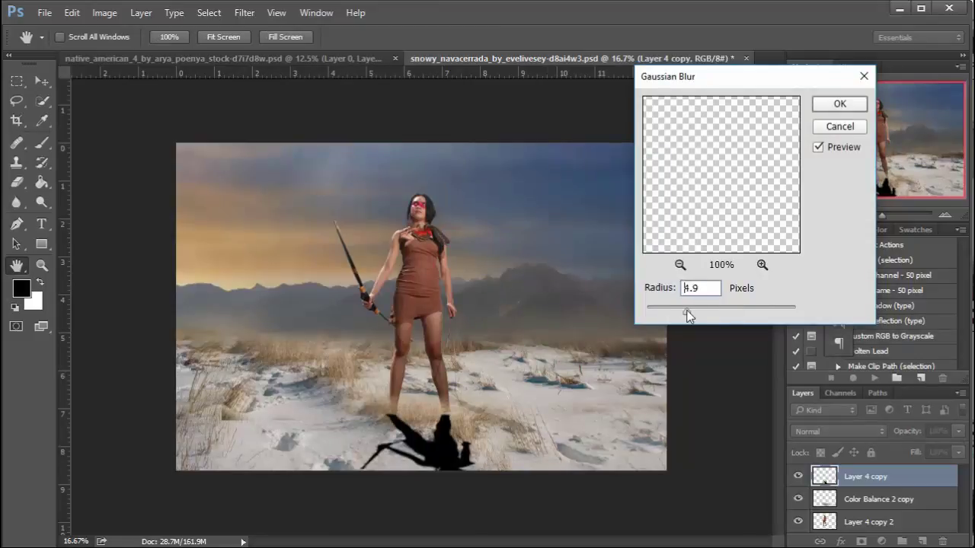
left_click(839, 104)
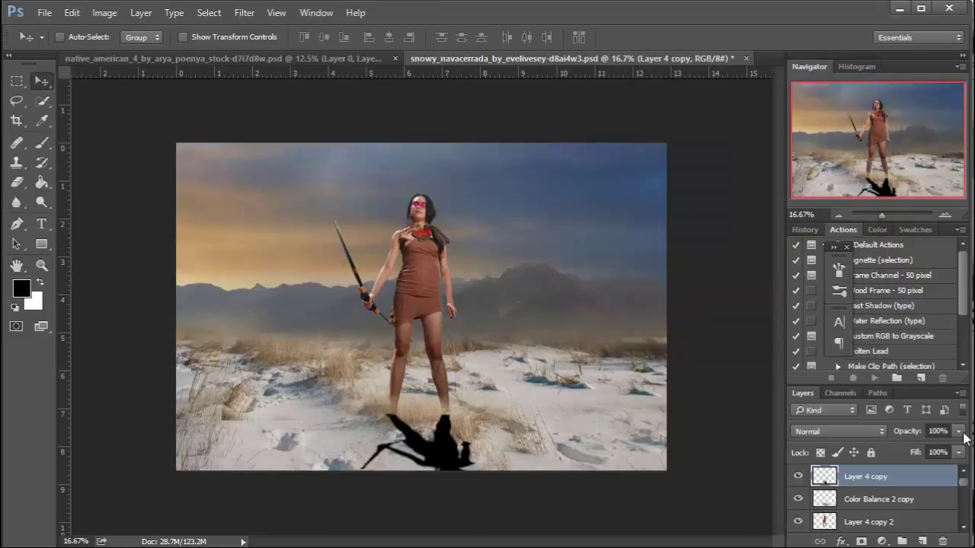
left_click_drag(959, 431, 905, 452)
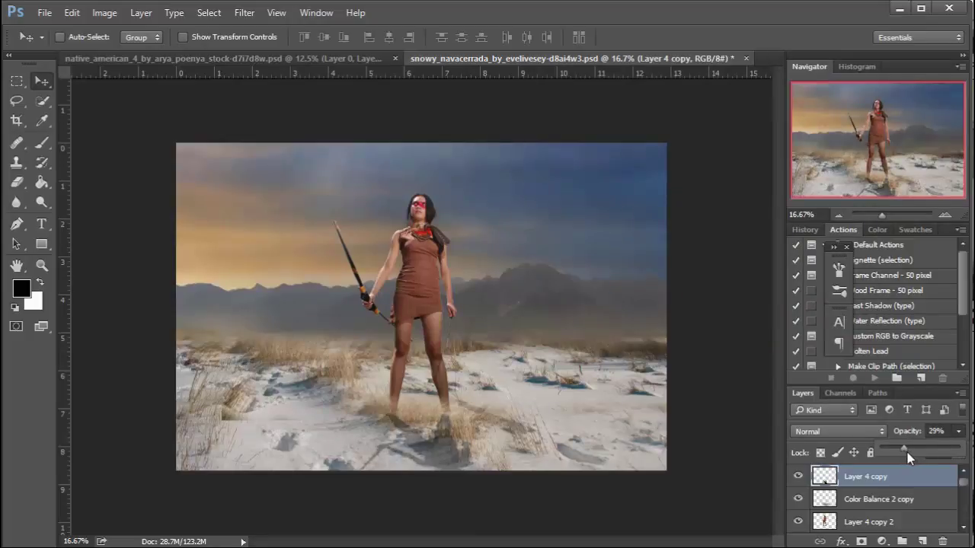
Nudge the shadow on Layer 4 copy slightly upward so it meets the woman's feet
key("ctrl+plus")
key("ctrl+plus")
key("ctrl+plus")
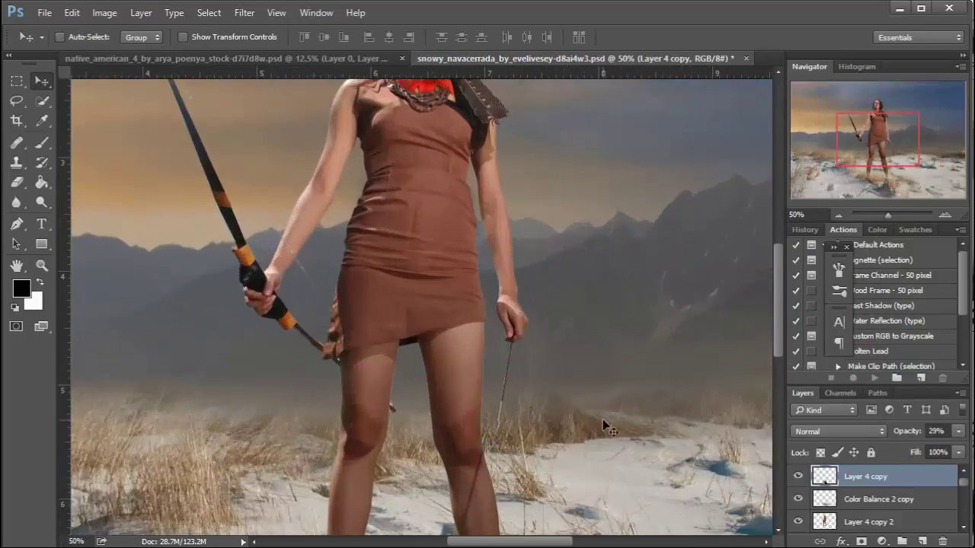
left_click_drag(457, 475, 462, 272)
left_click(16, 181)
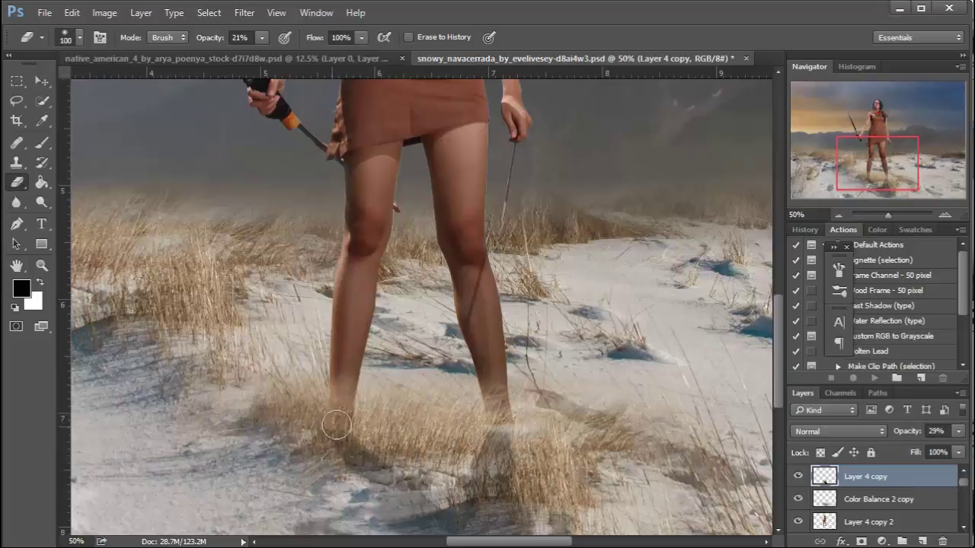
left_click(41, 80)
left_click_drag(496, 457, 495, 445)
Duplicate Layer 4 copy 2 and clip the duplicate to the layer below it
key("ctrl+minus")
key("ctrl+minus")
key("ctrl+minus")
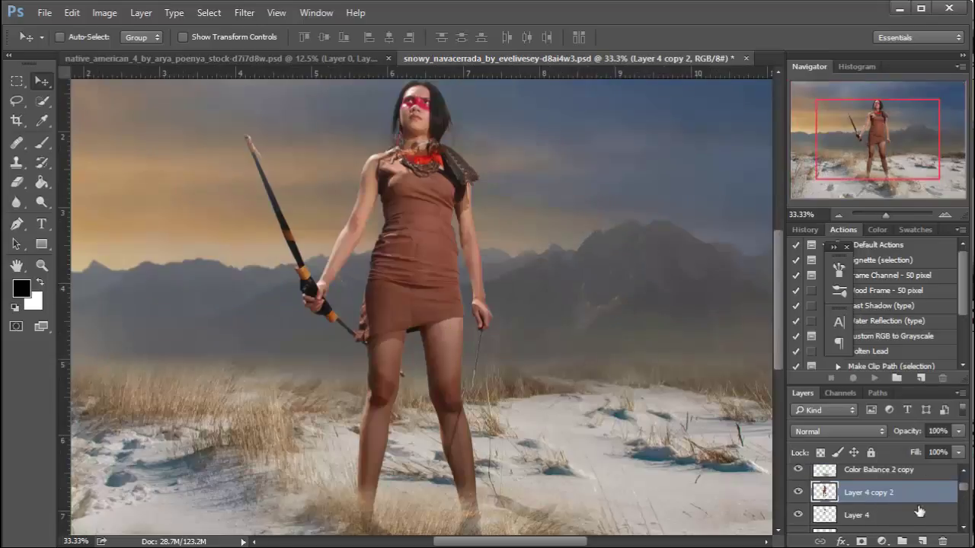
left_click_drag(919, 494, 921, 541)
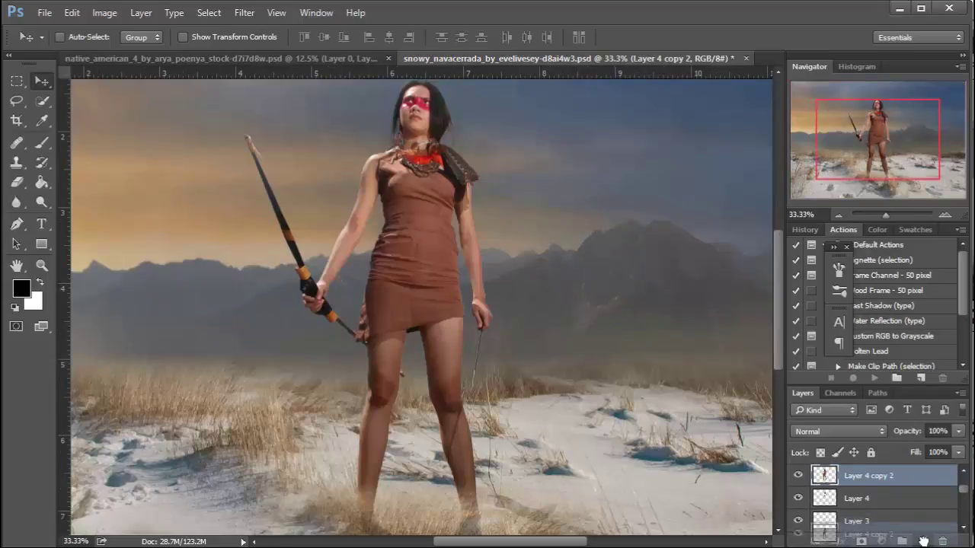
left_click(923, 484, "alt")
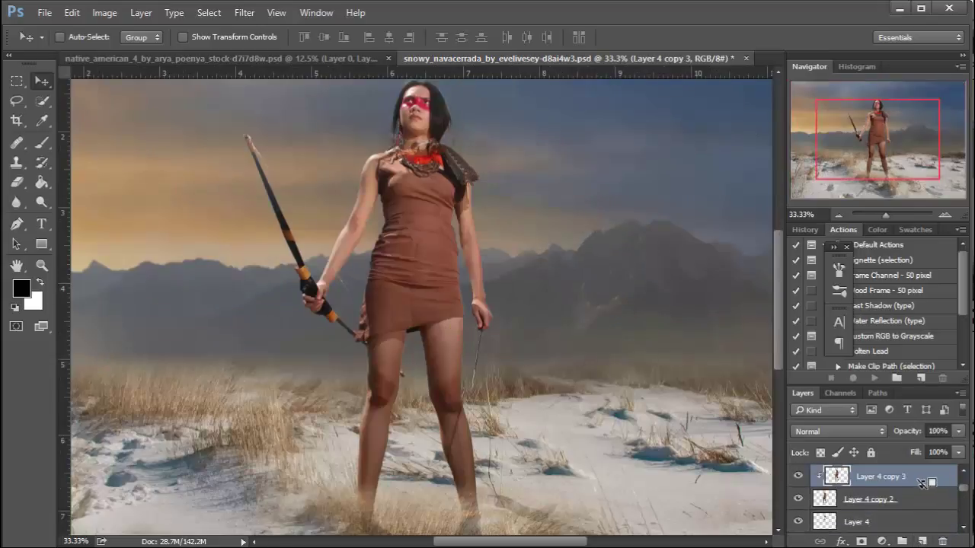
Apply a 4.7-pixel Gaussian Blur to Layer 4 copy 3 and add a black layer mask that hides it
left_click(251, 16)
mouse_move(307, 177)
left_click(502, 234)
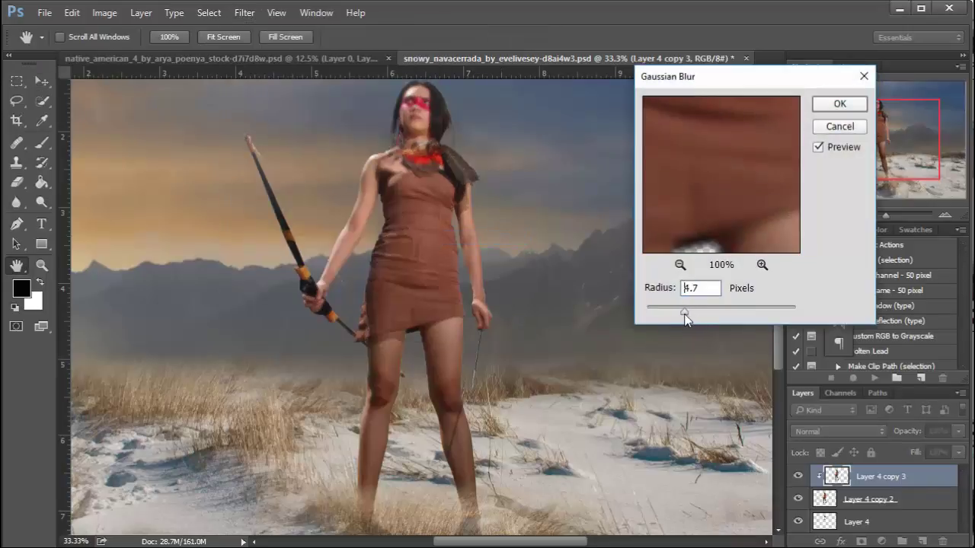
left_click(850, 105)
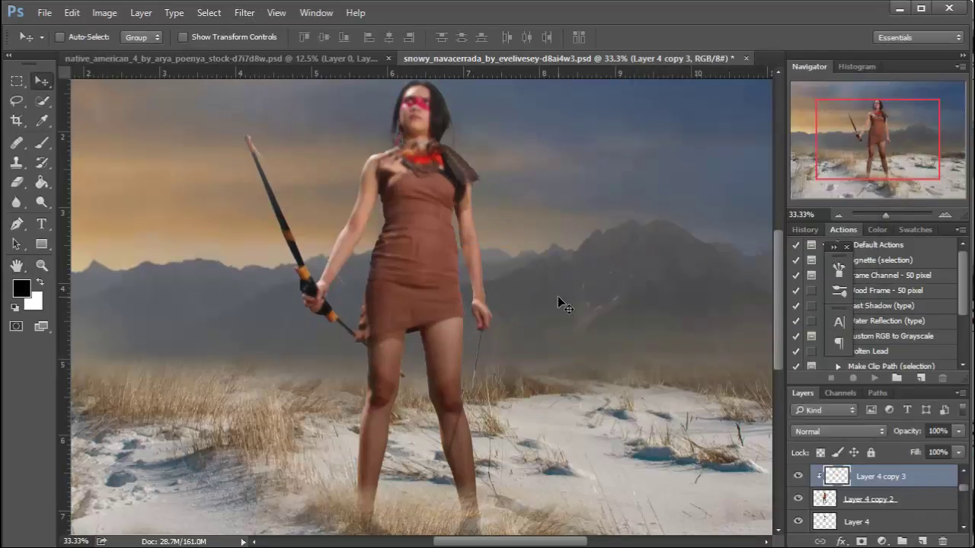
left_click(861, 541, "alt")
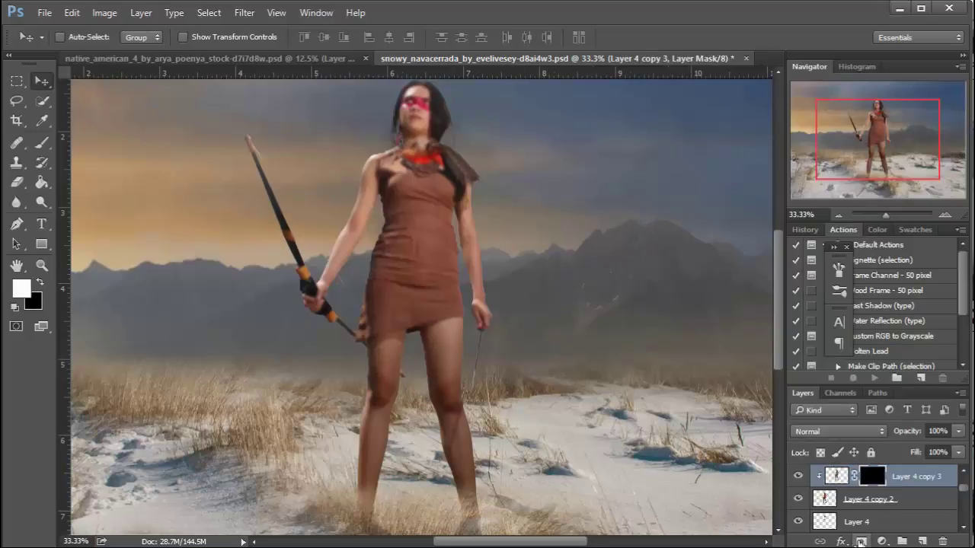
Switch to the Eraser tool and set its opacity to 74%
left_click(17, 182)
left_click(261, 37)
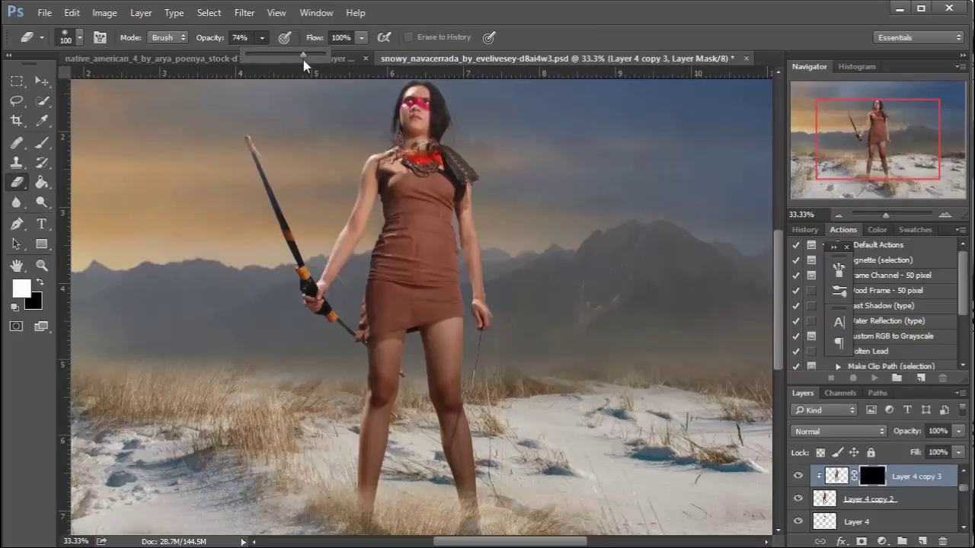
left_click(356, 222)
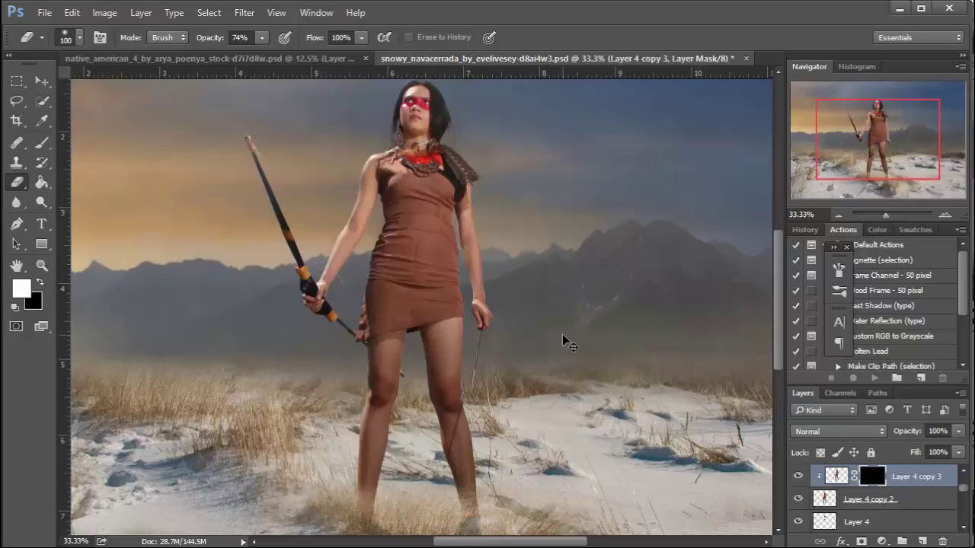
Load the outline of Layer 4 copy 2 as a selection and feather it by 1 pixel
key("ctrl+plus")
key("ctrl+plus")
key("ctrl+plus")
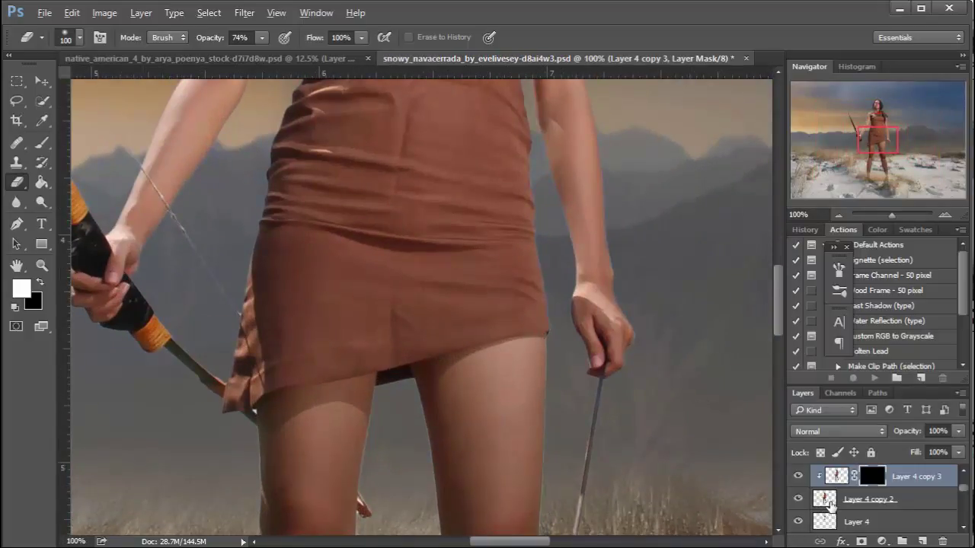
left_click(826, 499, "ctrl")
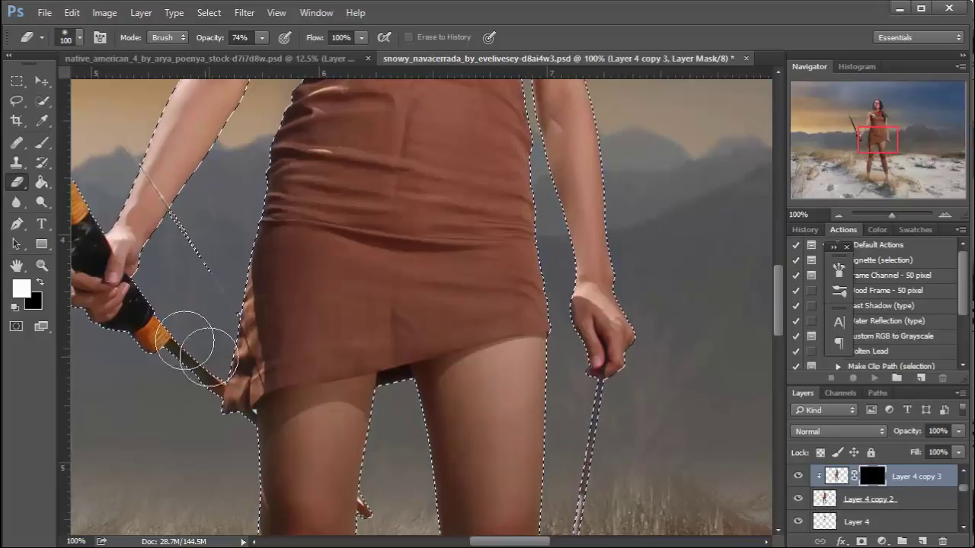
key("l")
right_click(324, 190)
left_click(358, 236)
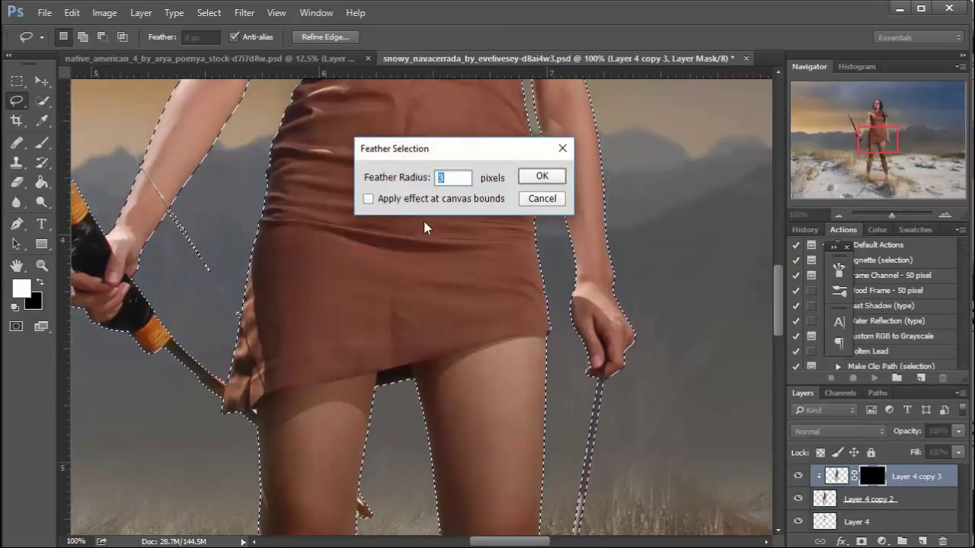
type("1")
left_click(558, 176)
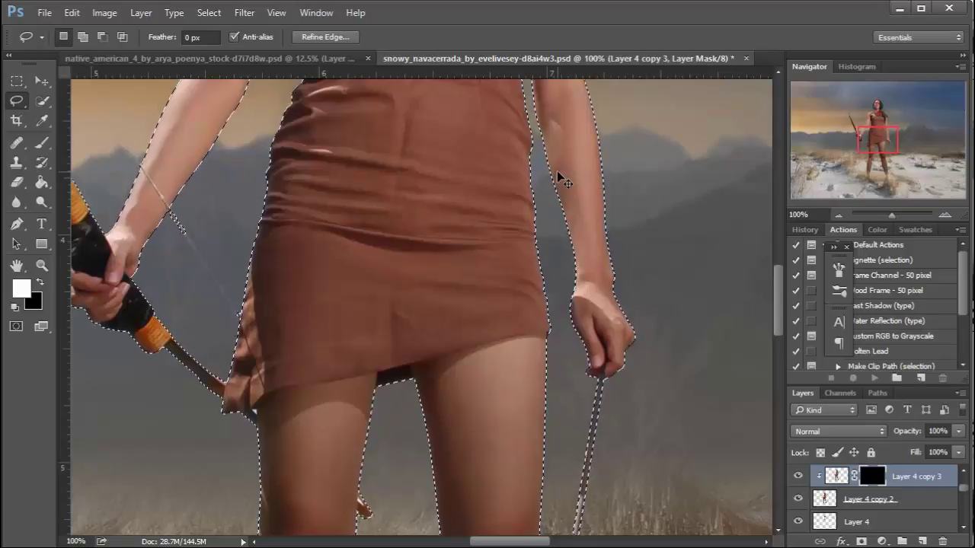
Reload the outline of Layer 4 copy 2 as a selection feathered by 2 pixels, and use it to soften that layer's edges
key("ctrl+d")
key("ctrl+z")
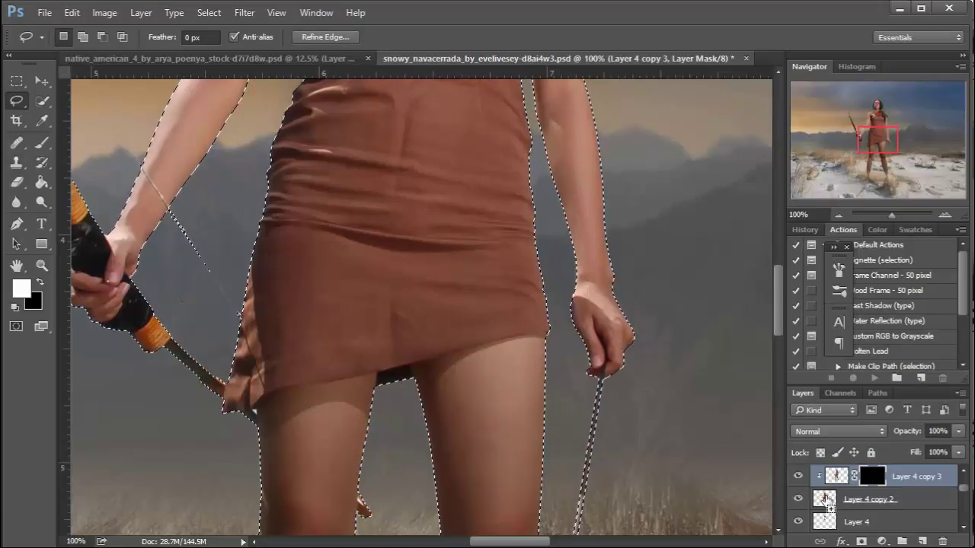
right_click(532, 231)
left_click(572, 274)
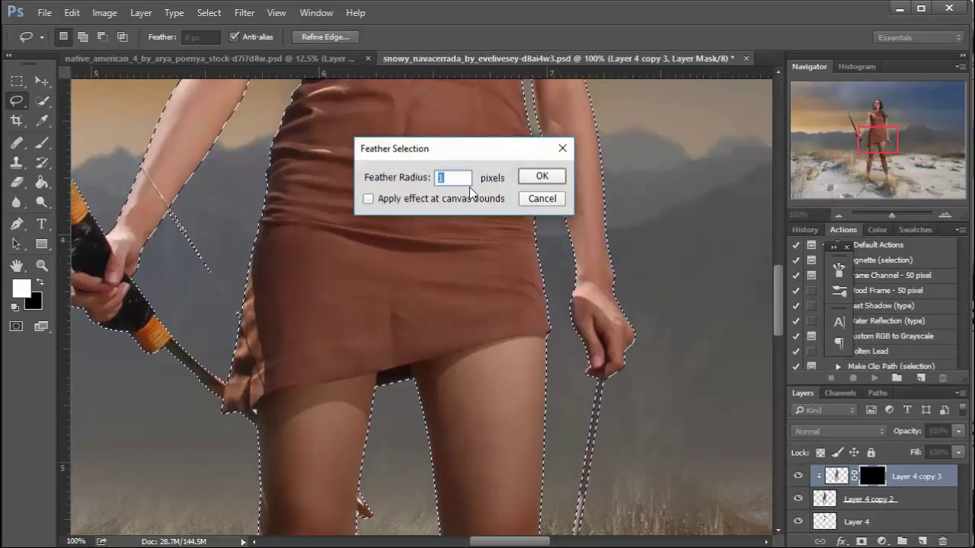
type("2")
left_click(546, 175)
left_click(868, 498)
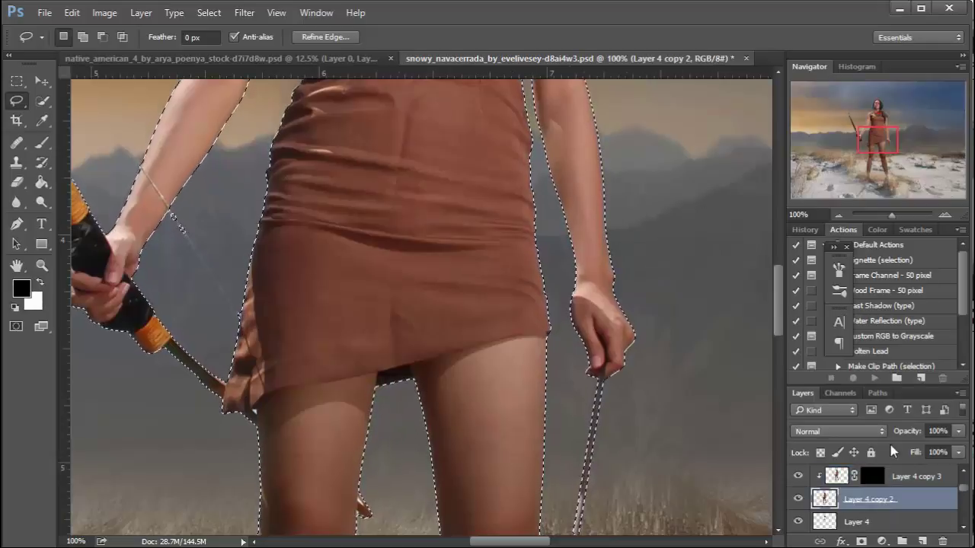
key("ctrl+d")
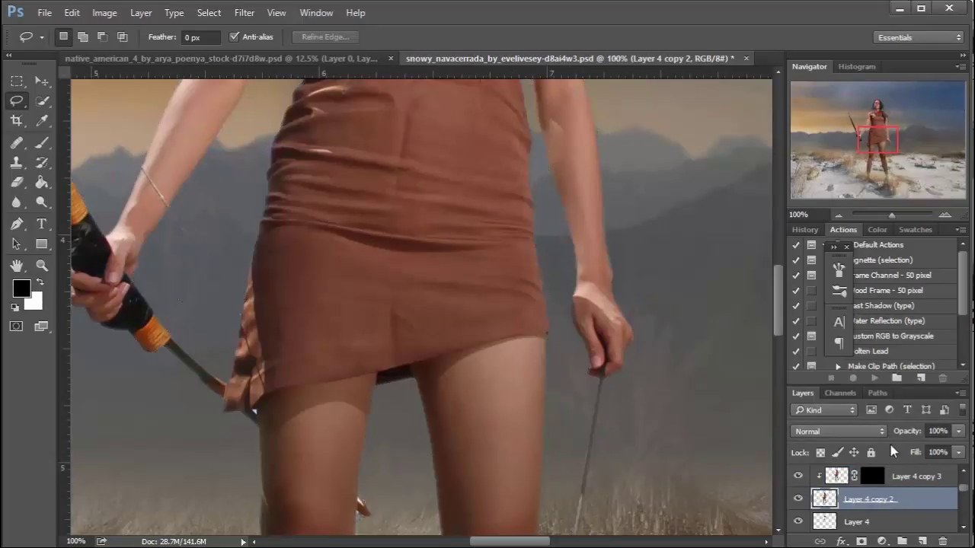
Examine the softened edges of the woman in the whole composite and close up around her upper body
key("ctrl+minus")
key("ctrl+minus")
key("ctrl+minus")
key("ctrl+minus")
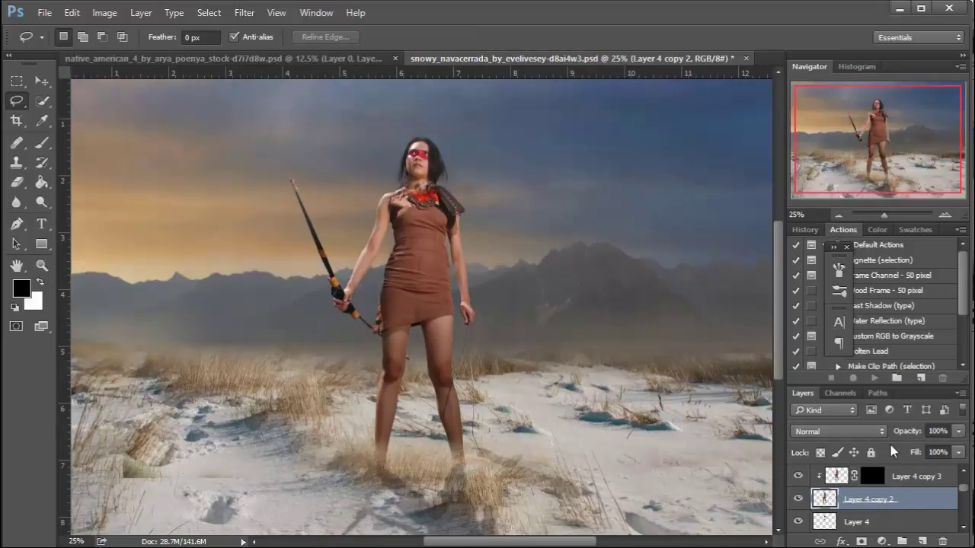
key("ctrl+plus")
key("ctrl+plus")
key("ctrl+plus")
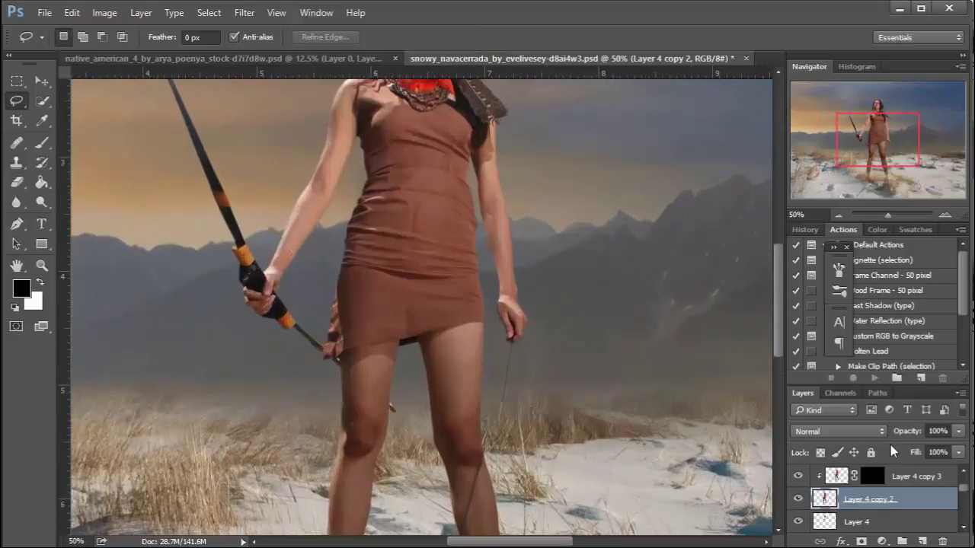
scroll(652, 257, "up", 5)
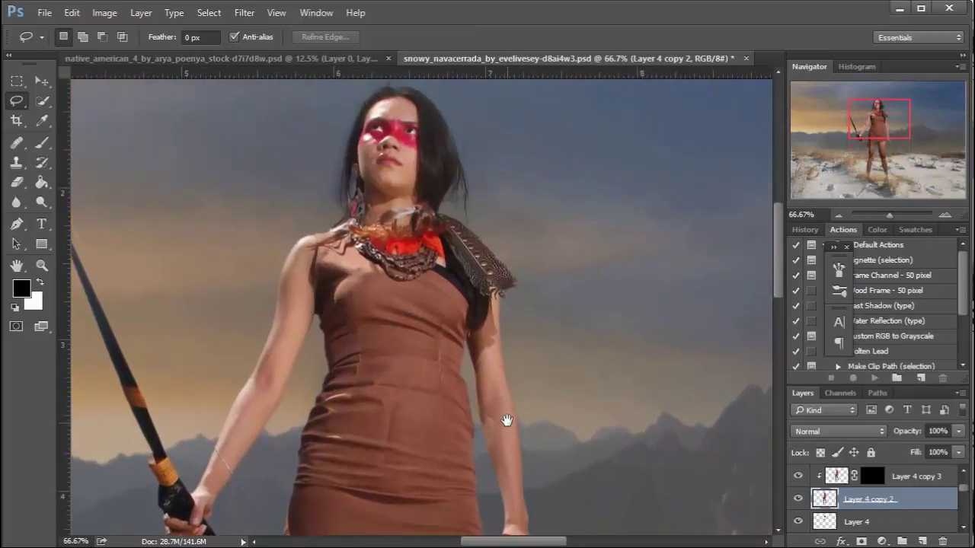
Reveal the blur on the woman's upper body by erasing on the Layer 4 copy 3 mask with a 45-pixel eraser and white background colour
left_click(836, 478)
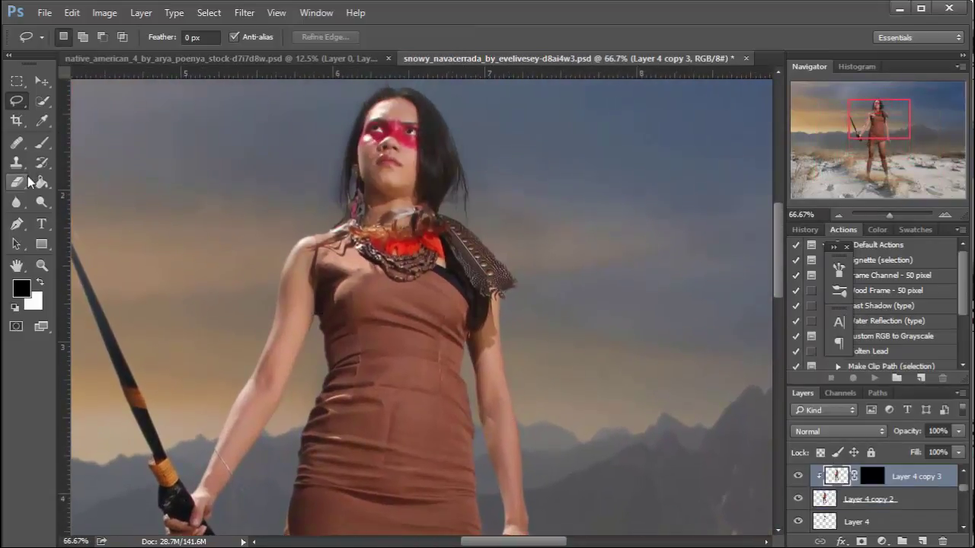
left_click(17, 182)
key("bracketleft")
key("bracketleft")
key("bracketleft")
key("bracketleft")
key("bracketleft")
key("bracketleft")
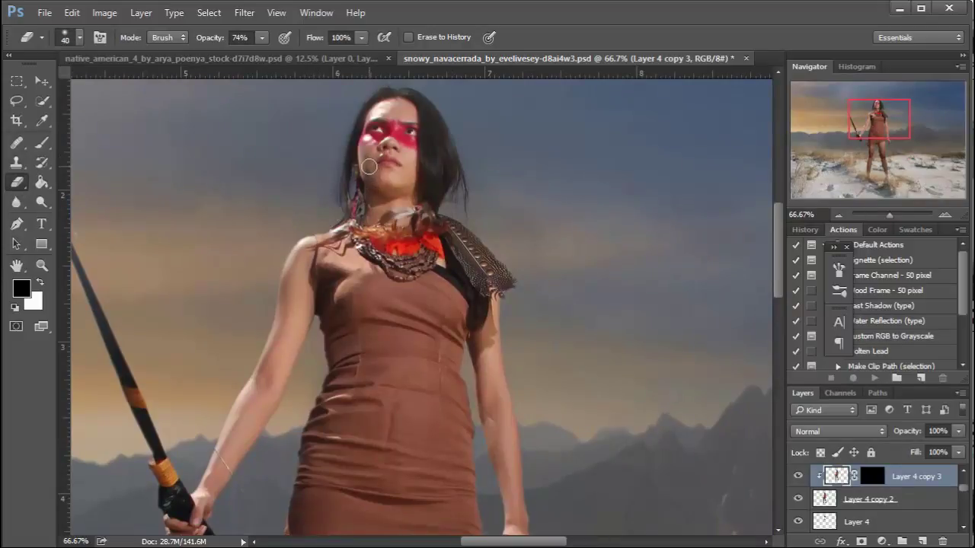
left_click(873, 477)
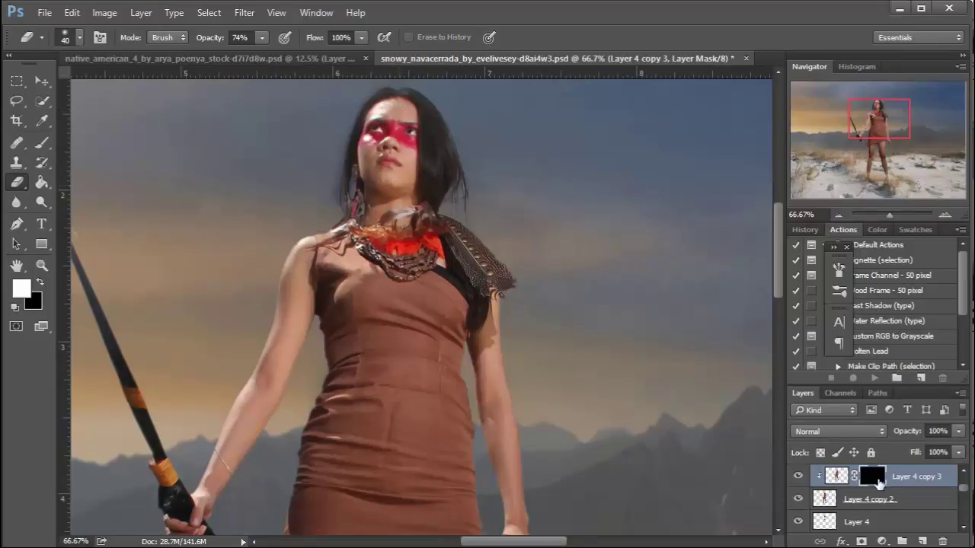
key("x")
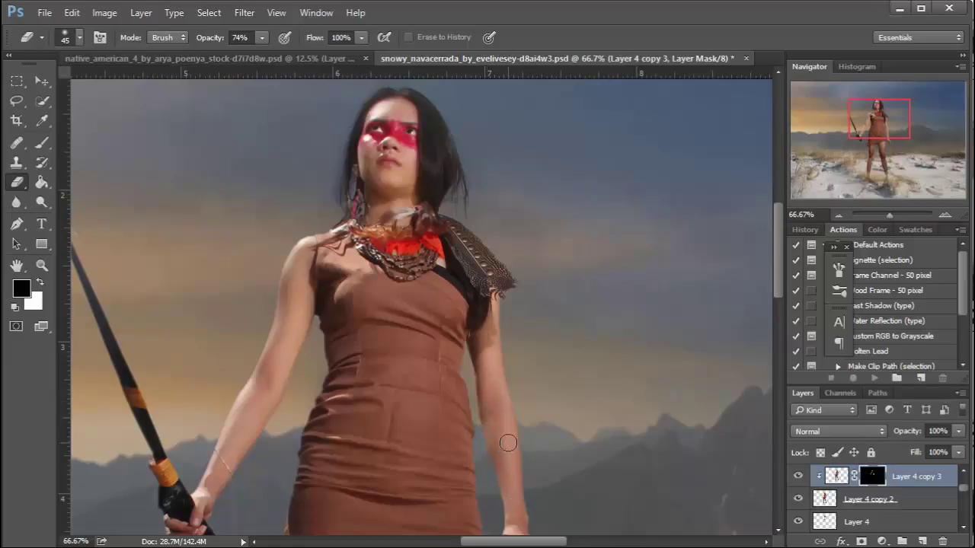
Reveal the blur on the woman's legs by erasing on the Layer 4 copy 3 mask with a 60-pixel eraser
scroll(472, 438, "down", 5)
scroll(343, 381, "down", 5)
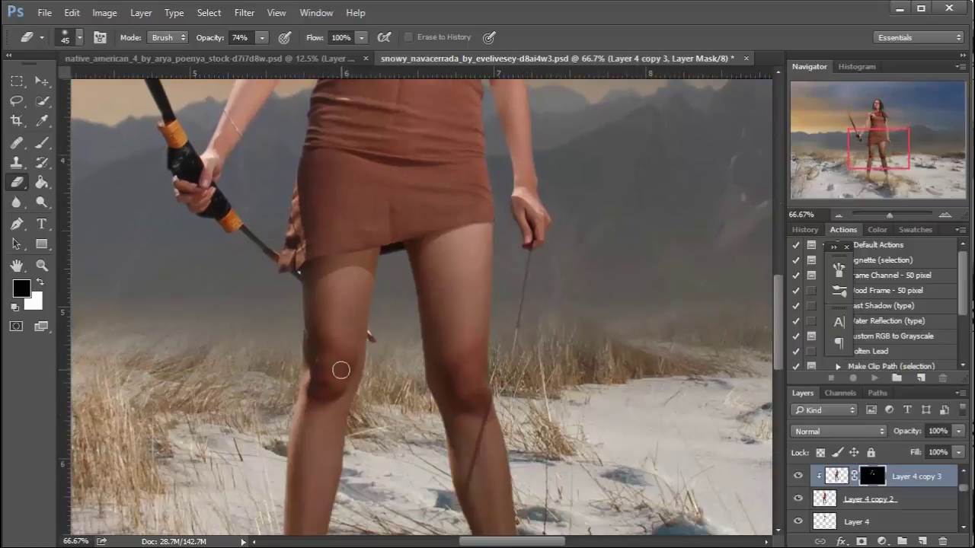
key("bracketright")
key("bracketright")
left_click_drag(491, 495, 473, 285)
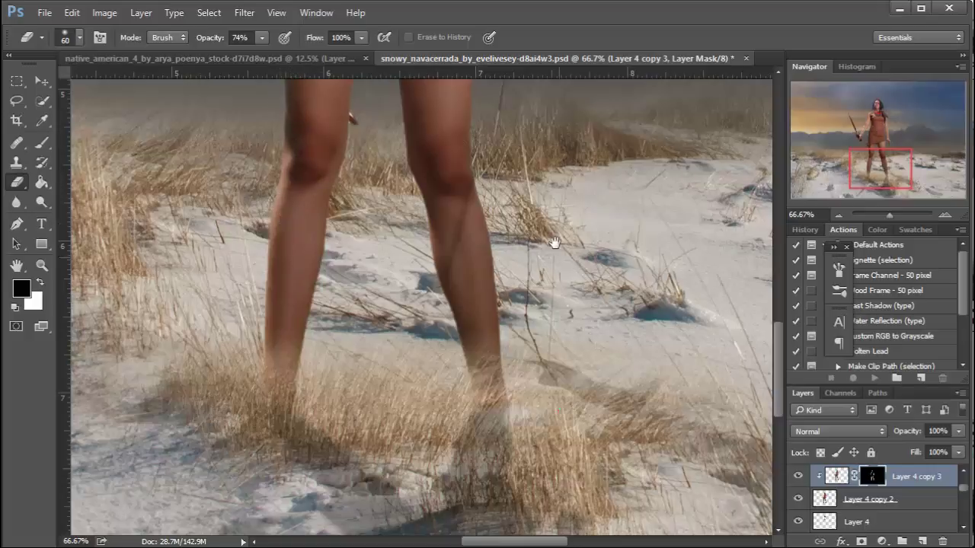
Lightly reveal the blur on the lower part of the dress with a 100-pixel eraser at 25% opacity on the Layer 4 copy 3 mask
left_click_drag(555, 242, 588, 518)
mouse_move(517, 270)
left_mouse_down()
mouse_move(527, 297)
mouse_move(523, 422)
left_mouse_up()
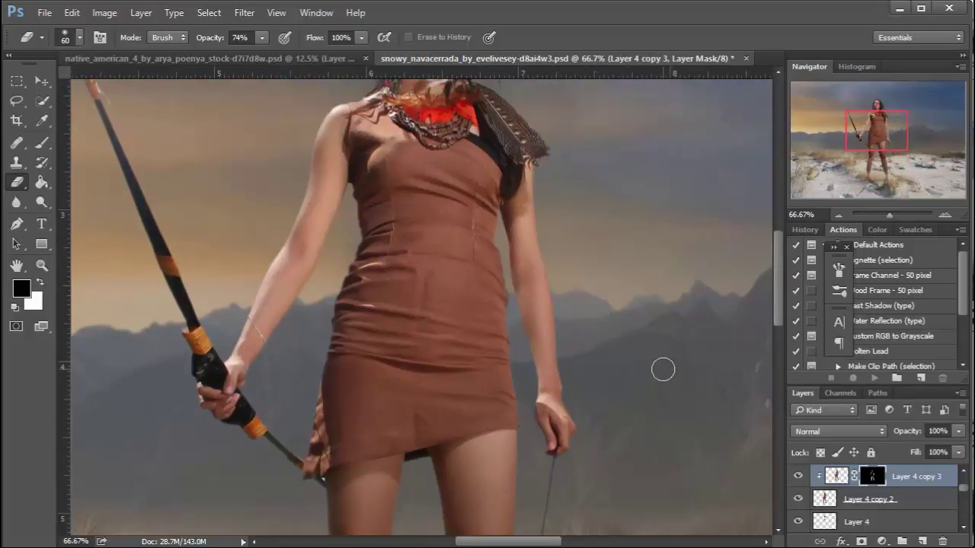
left_click(262, 37)
left_click(224, 57)
key("Return")
key("bracketright")
key("bracketright")
key("bracketright")
key("bracketright")
left_click_drag(348, 427, 327, 445)
left_click(326, 446)
Add a Curves adjustment clipped to the figure, raise its midtones to brighten her, and invert the adjustment's mask to black
key("ctrl+minus")
key("ctrl+minus")
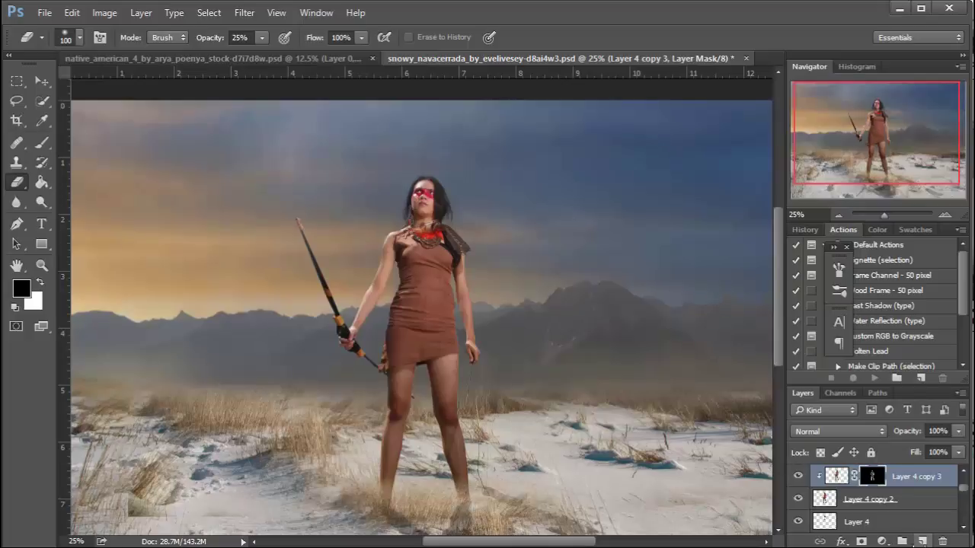
left_click(881, 542)
left_click(880, 306)
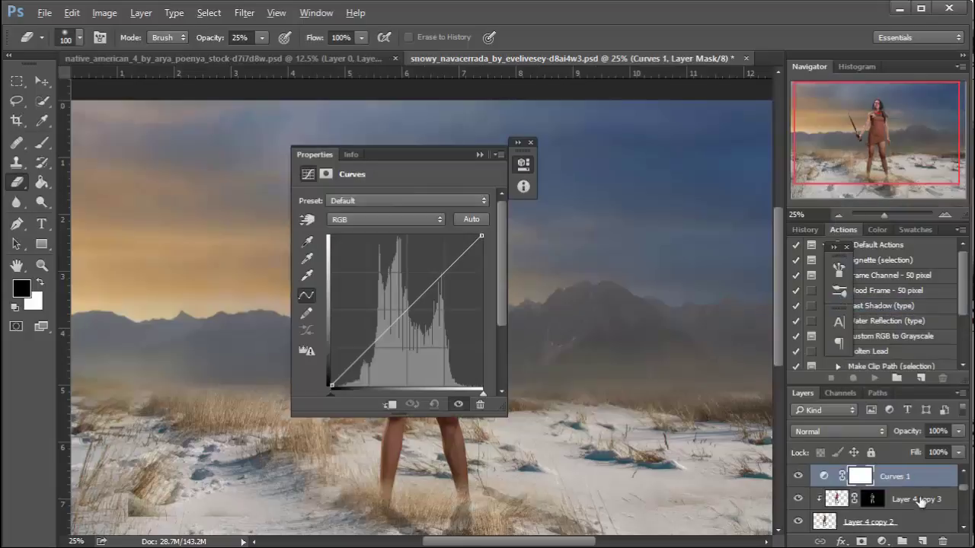
left_click(923, 487, "alt")
left_click_drag(404, 312, 384, 286)
left_click_drag(459, 155, 706, 155)
double_click(706, 154)
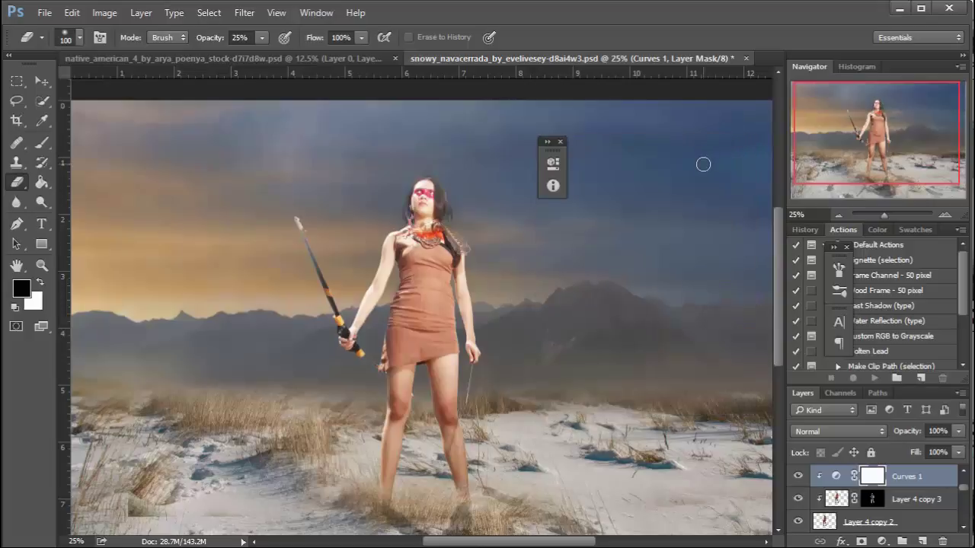
key("ctrl+i")
Set the Eraser brush to 50 px with 51% hardness for working on the woman's upper body
key("ctrl+plus")
key("ctrl+plus")
key("ctrl+plus")
key("ctrl+plus")
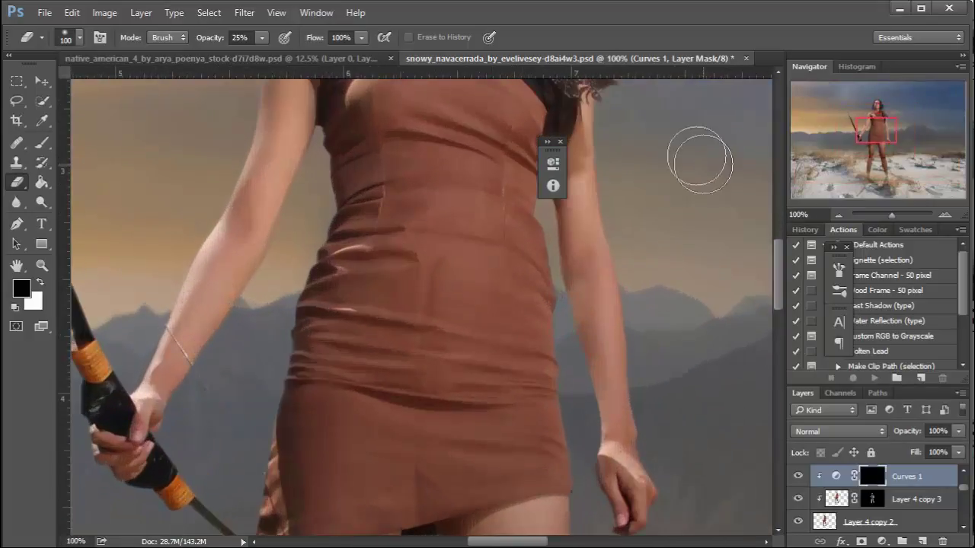
left_click_drag(310, 201, 396, 387)
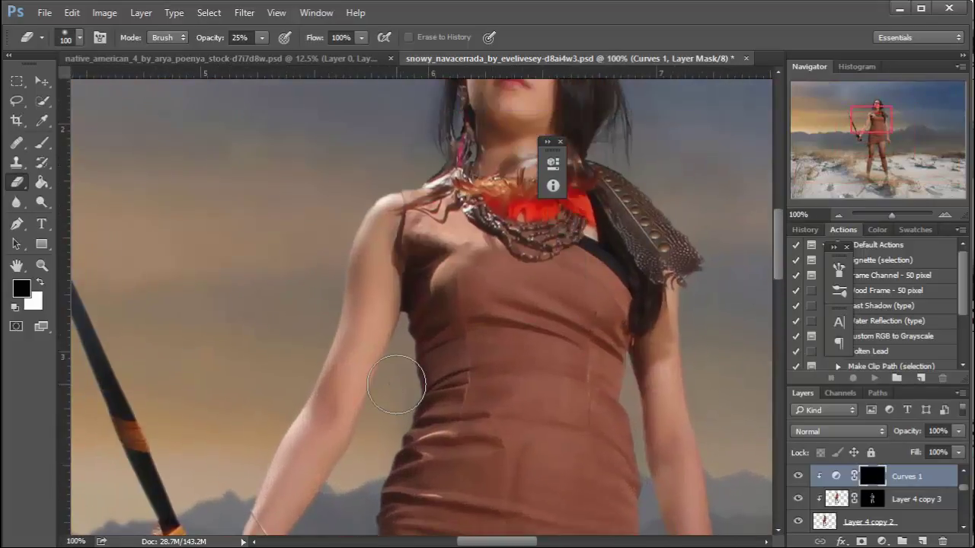
key("bracketleft")
key("bracketleft")
key("bracketleft")
key("bracketleft")
key("bracketleft")
left_click(79, 37)
left_click_drag(103, 122, 137, 123)
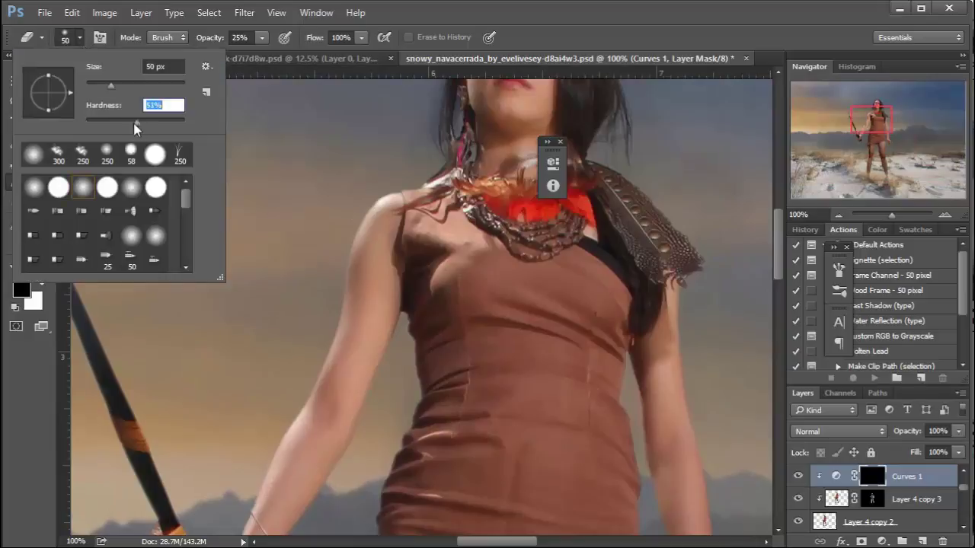
key("Return")
Brighten the edges of the arms and dress by erasing on the Curves 1 mask with a 35-pixel eraser
key("bracketleft")
key("bracketleft")
key("bracketleft")
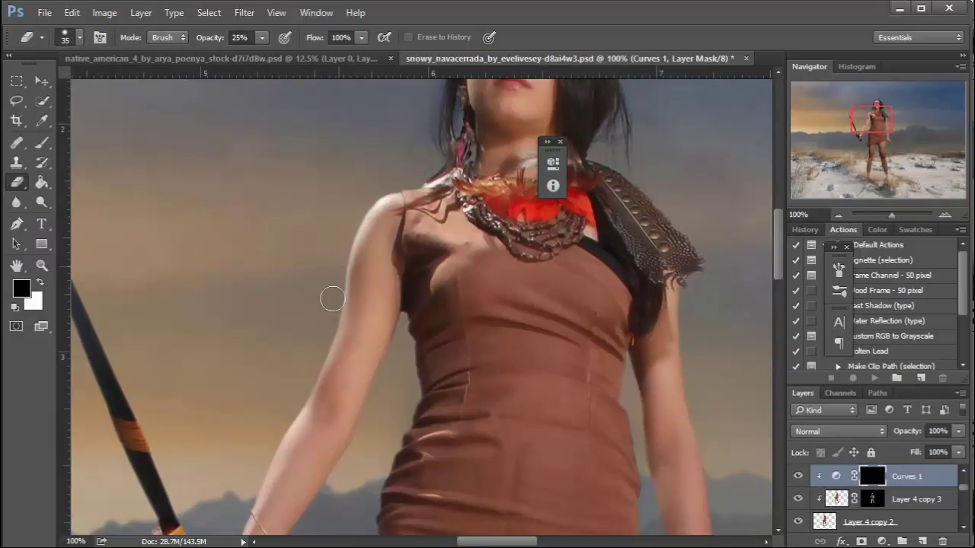
left_click_drag(602, 305, 332, 147)
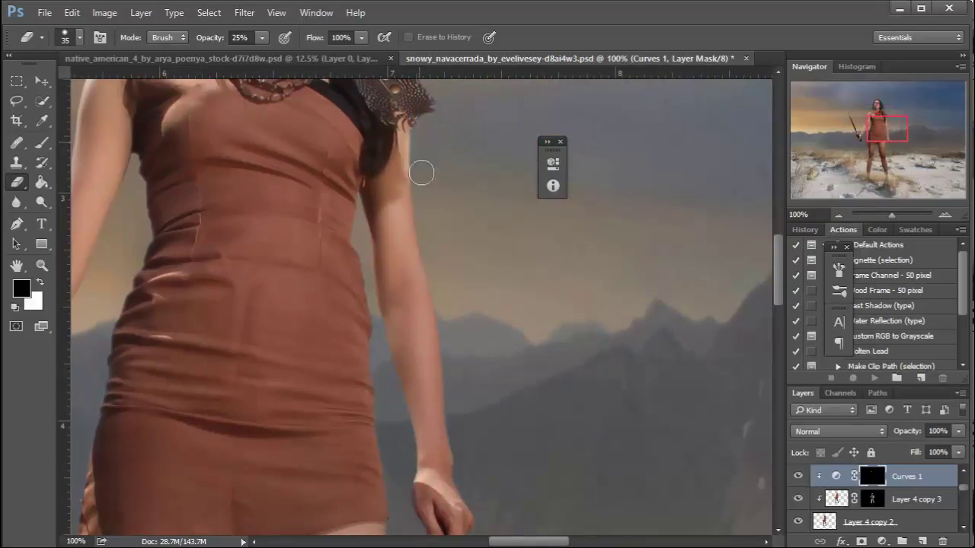
left_click_drag(423, 185, 436, 275)
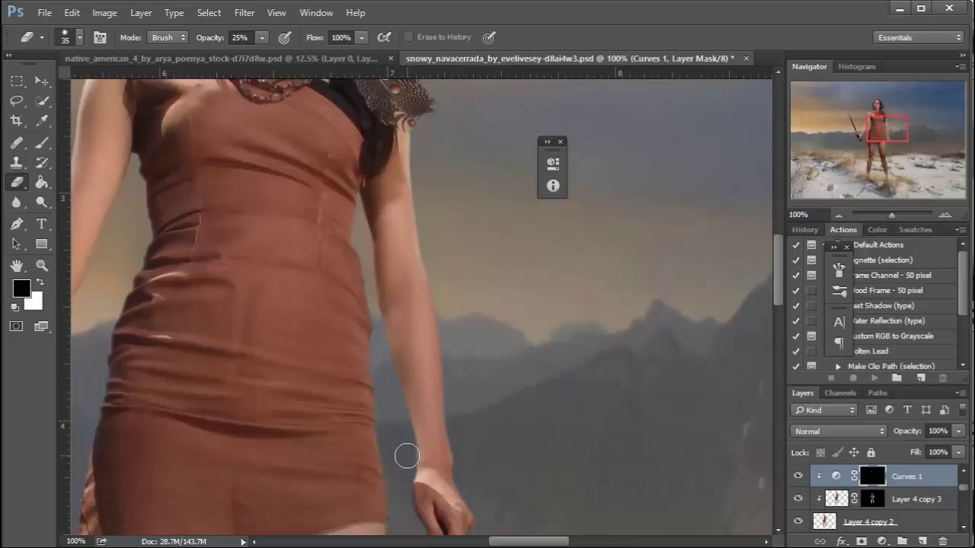
mouse_move(137, 195)
left_mouse_down()
mouse_move(143, 257)
mouse_move(98, 350)
mouse_move(136, 260)
mouse_move(142, 215)
mouse_move(113, 342)
left_mouse_up()
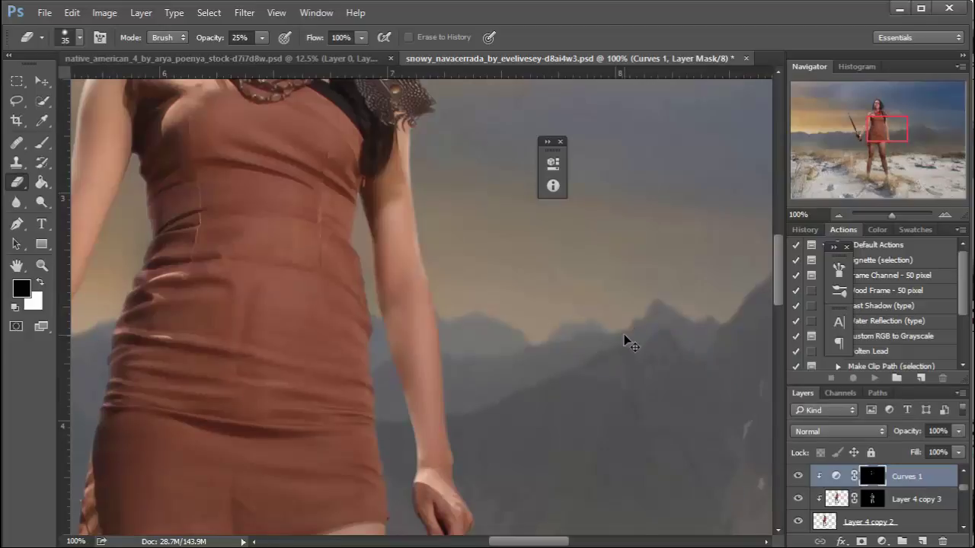
Brighten the woman's legs by erasing on the Curves 1 mask with a 60-pixel eraser
key("ctrl+minus")
key("ctrl+minus")
key("ctrl+minus")
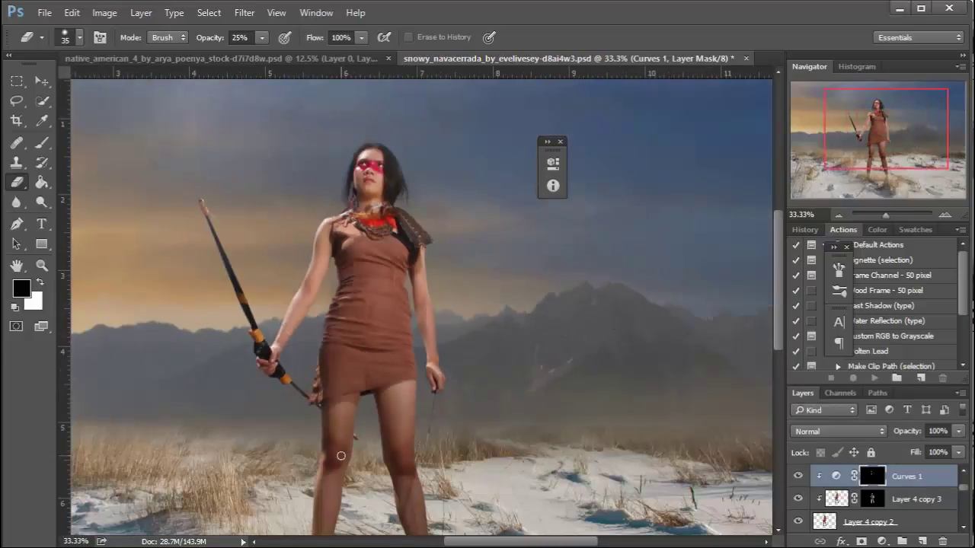
scroll(312, 472, "down", 3)
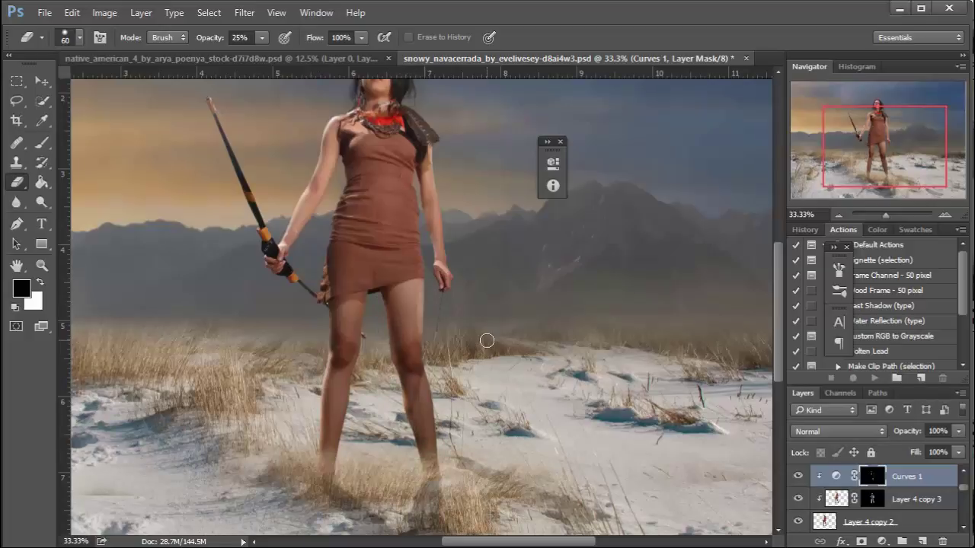
Enlarge the Eraser brush to 80 px and lower its hardness
left_click(80, 38)
left_click_drag(132, 124, 96, 124)
key("Return")
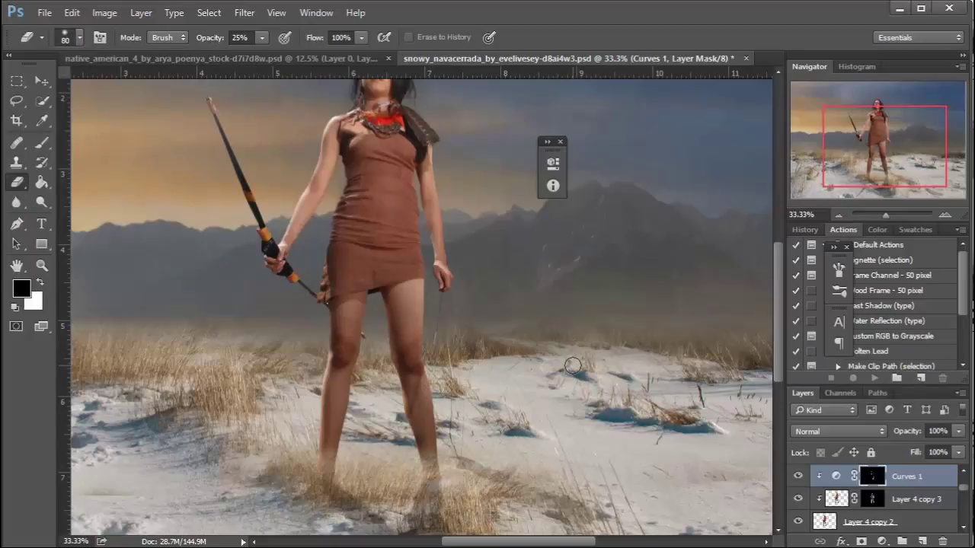
Add a new layer in Soft Light mode filled with 50% gray above Curves 1 and clip it to the woman
key("ctrl+minus")
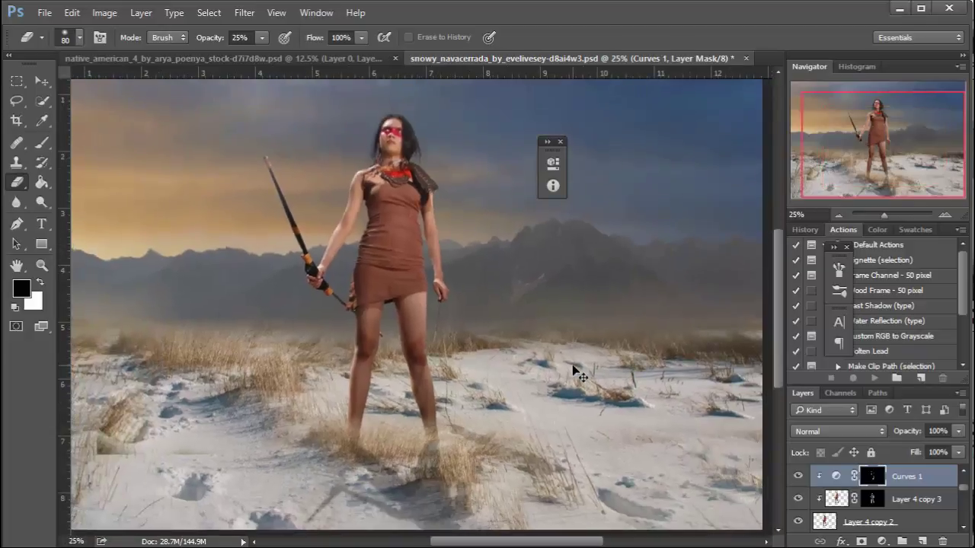
key("ctrl+minus")
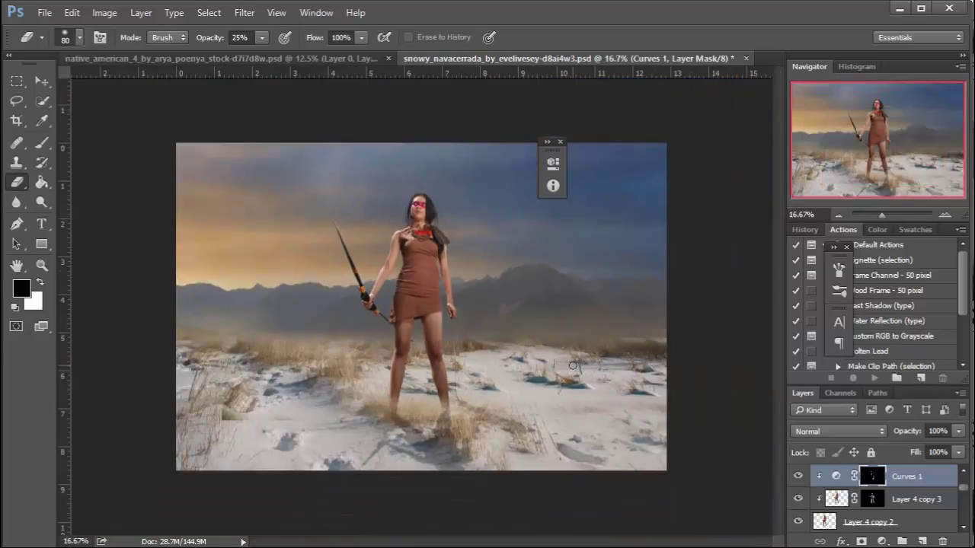
left_click(921, 540, "alt")
left_click(426, 226)
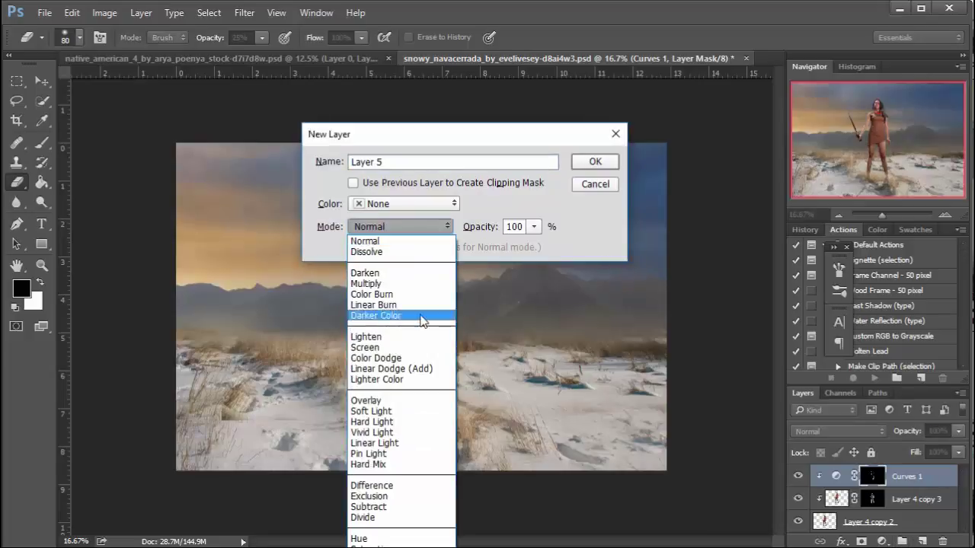
left_click(385, 411)
left_click(354, 247)
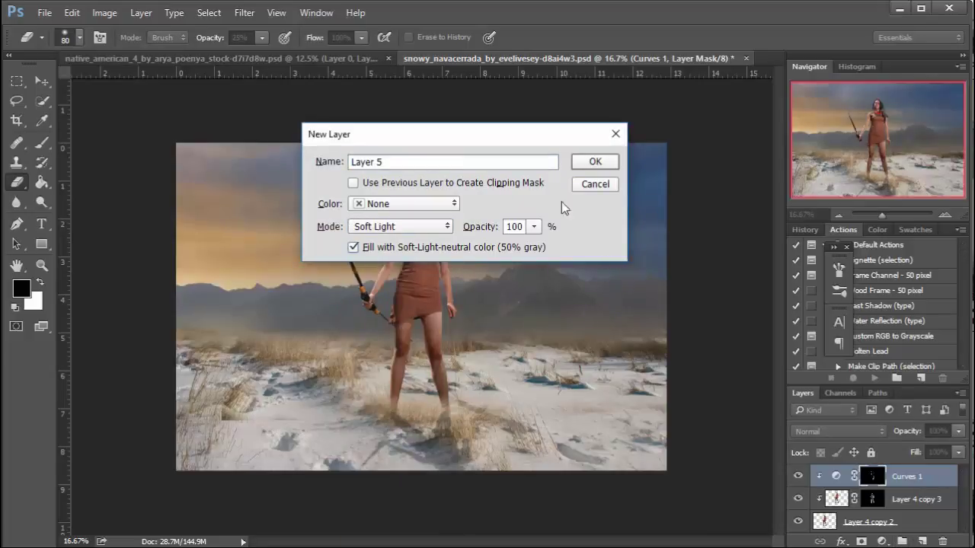
left_click(606, 162)
left_click(900, 487, "alt")
Darken the dress on the gray Soft Light layer using the Burn Tool at 175 px, Midtones range and 36% exposure
right_click(42, 201)
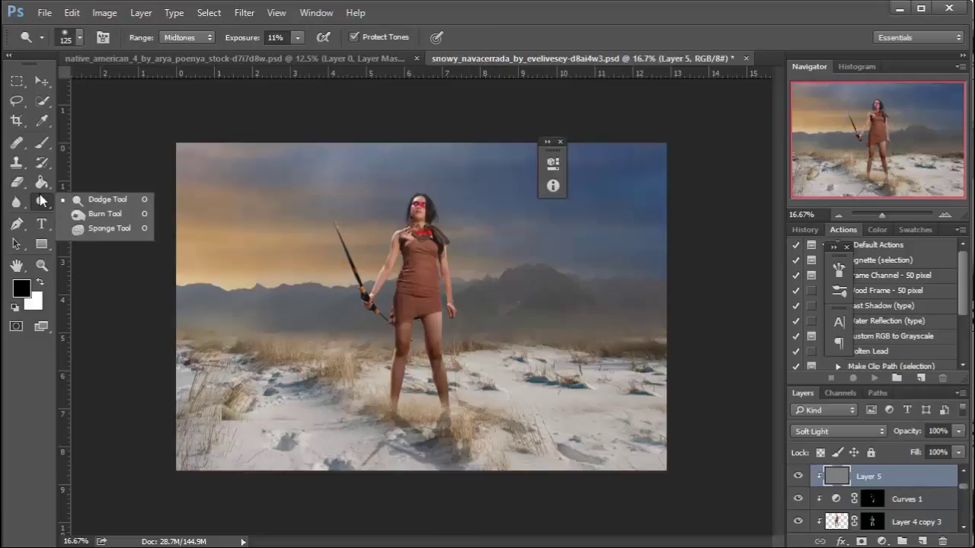
left_click(91, 214)
key("ctrl+plus")
key("ctrl+plus")
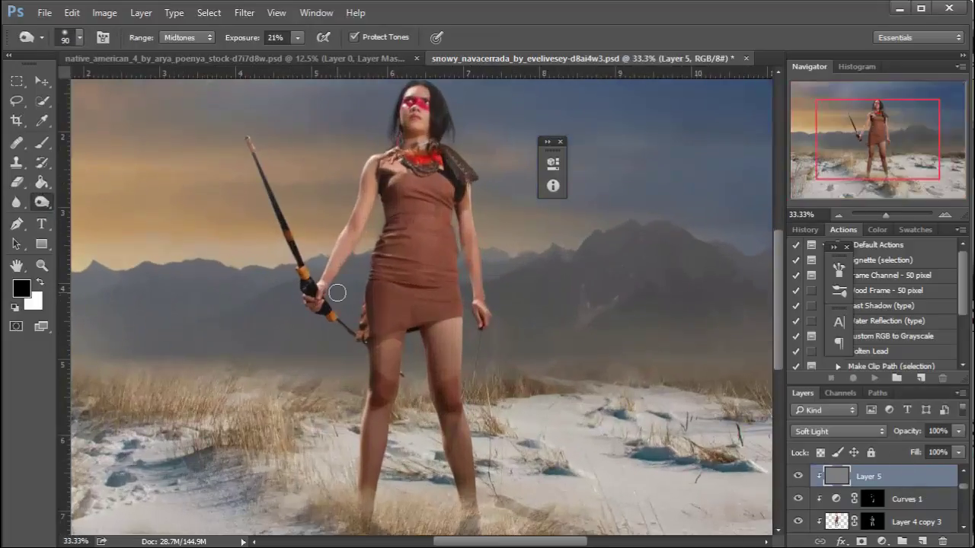
key("bracketright")
key("bracketright")
key("bracketright")
key("bracketright")
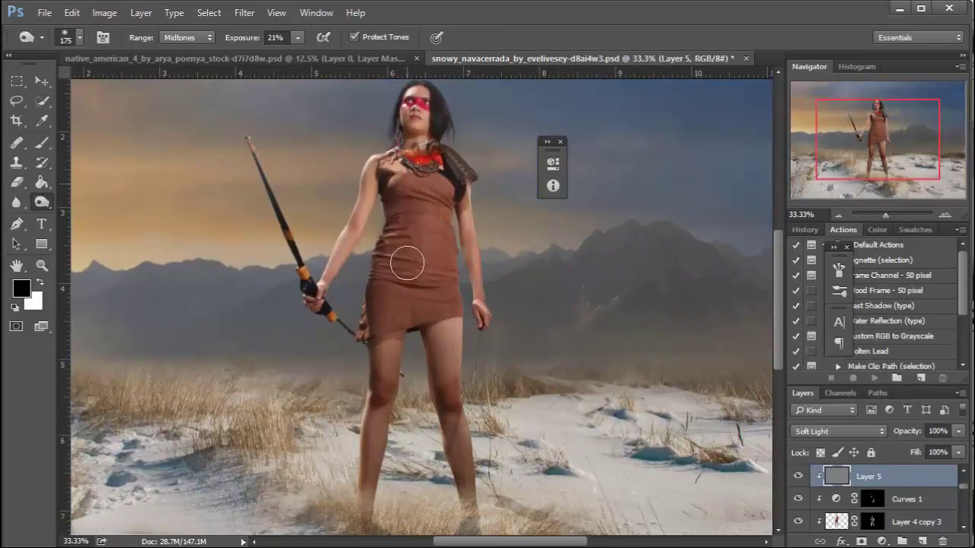
left_click(303, 42)
left_click(307, 53)
mouse_move(386, 296)
left_mouse_down()
mouse_move(388, 261)
mouse_move(426, 252)
mouse_move(396, 319)
mouse_move(447, 445)
mouse_move(444, 276)
mouse_move(416, 167)
mouse_move(430, 308)
mouse_move(444, 208)
mouse_move(399, 88)
mouse_move(431, 150)
mouse_move(415, 241)
left_mouse_up()
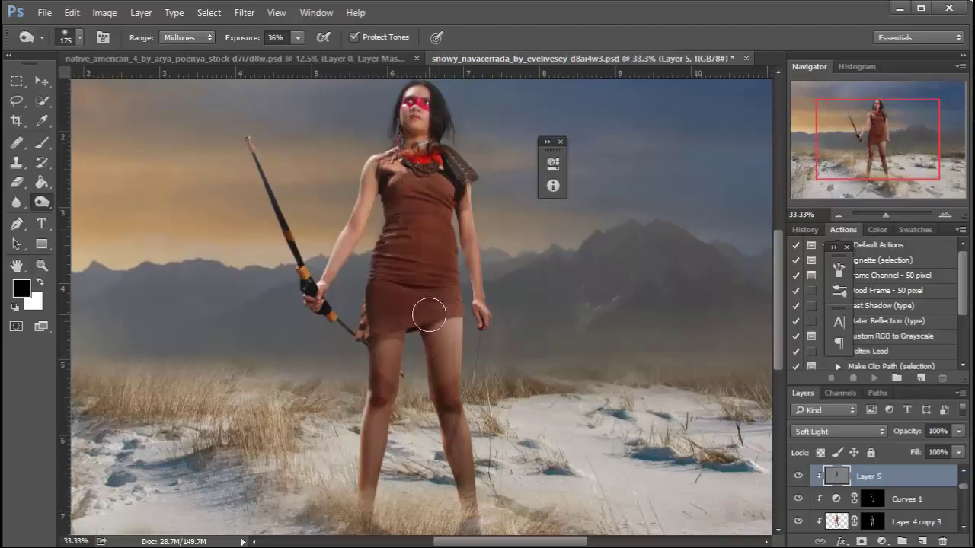
left_click(560, 142)
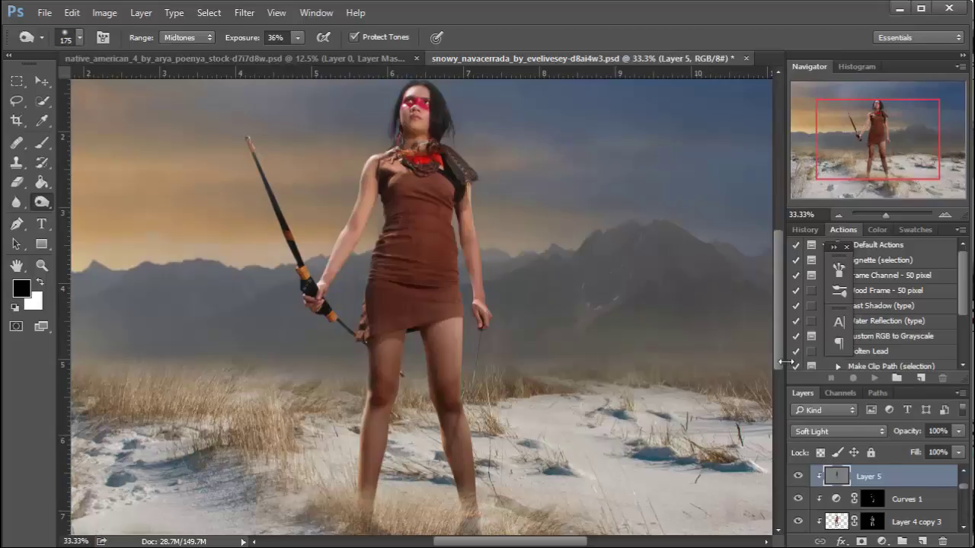
Add a new layer and make a very thin vertical rectangular selection beside the bow, from the sky down to the snow
left_click(922, 541)
key("m")
left_click_drag(140, 131, 140, 524)
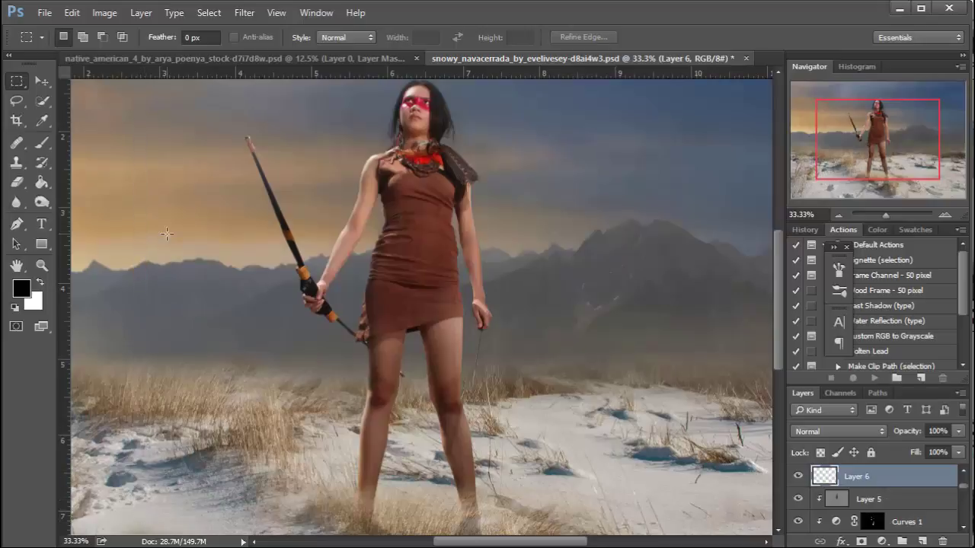
left_click_drag(161, 179, 160, 527)
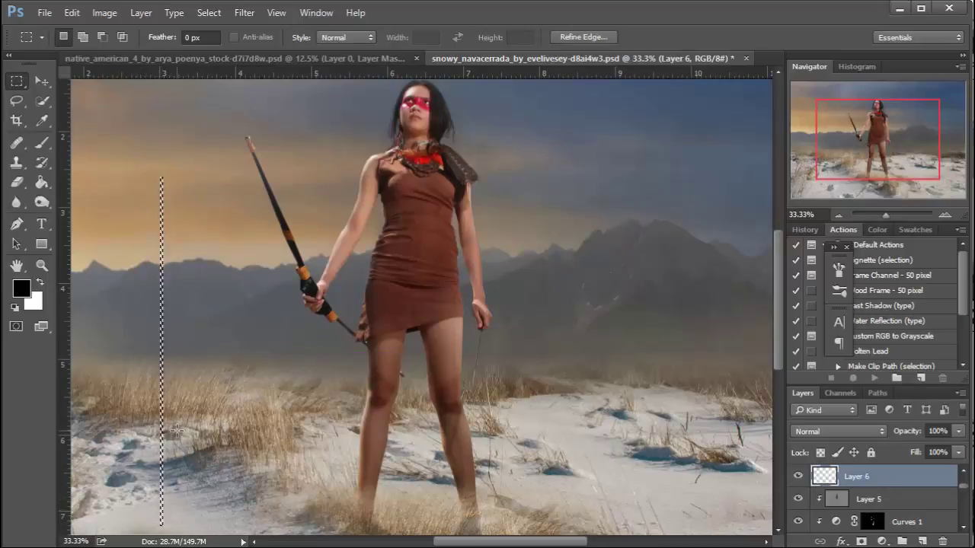
left_click(181, 431)
left_click_drag(162, 163, 164, 480)
Fill the thin selection with a tan color sampled from the sunset sky, and deselect it
left_click(42, 181)
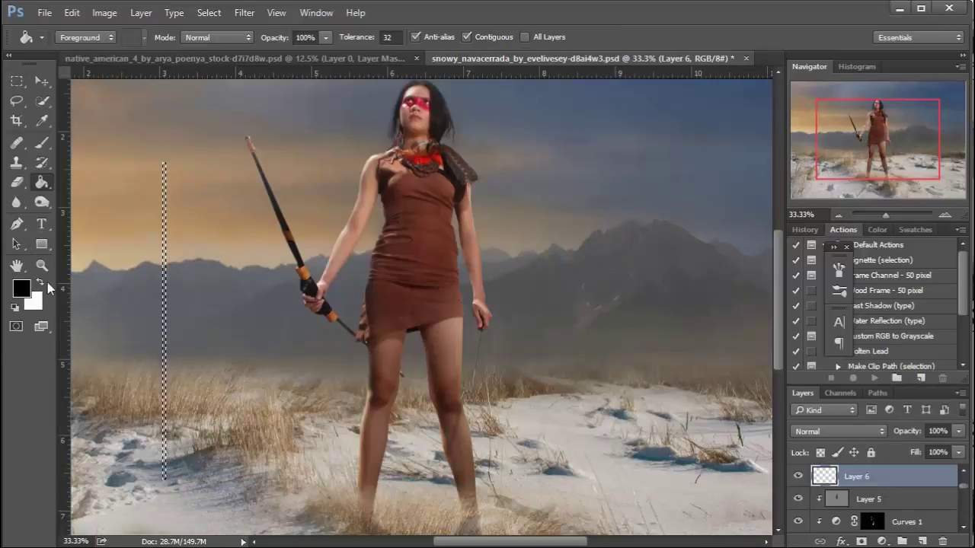
left_click(134, 230, "alt")
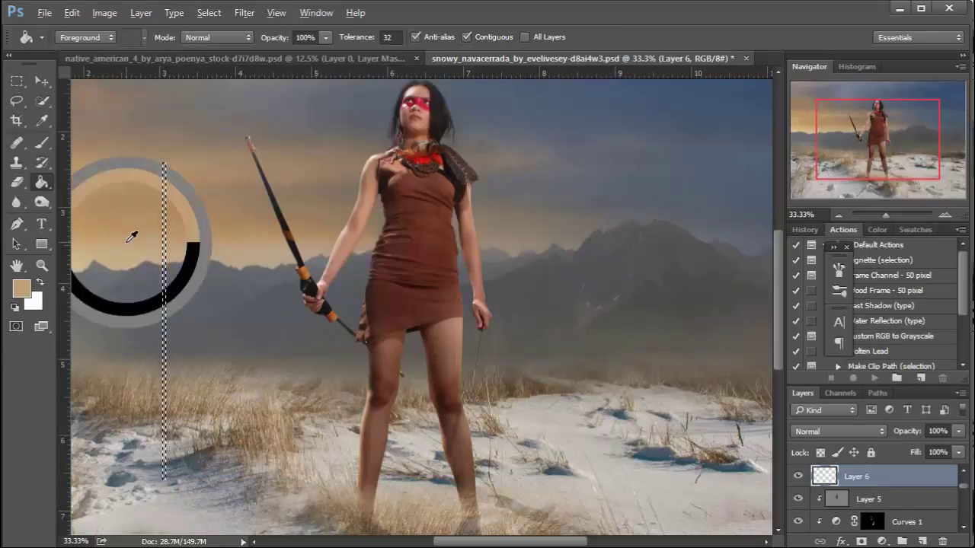
left_click(164, 299)
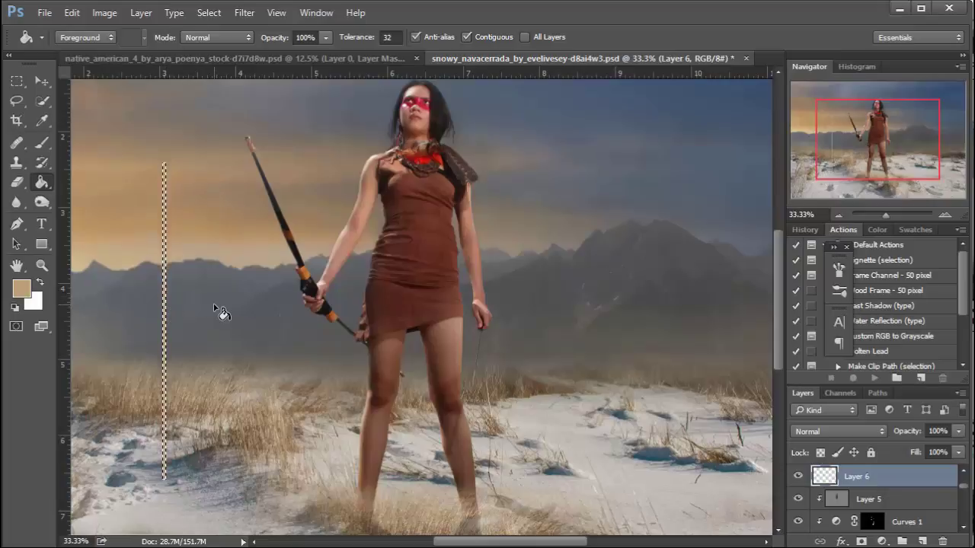
key("ctrl+d")
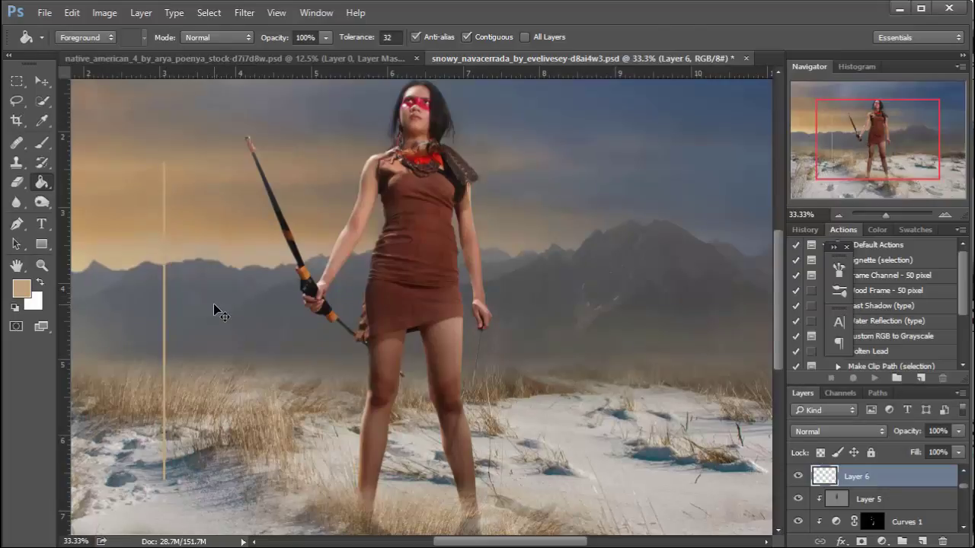
Narrow the tan vertical line to the thickness of a bowstring with Free Transform
key("ctrl+t")
left_click_drag(209, 140, 117, 137)
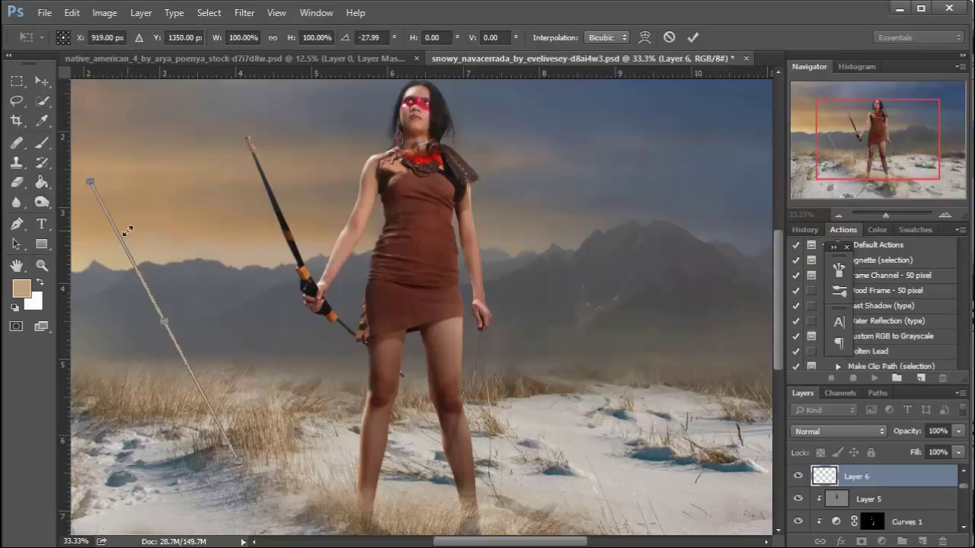
key("ctrl+z")
key("ctrl+plus")
key("ctrl+plus")
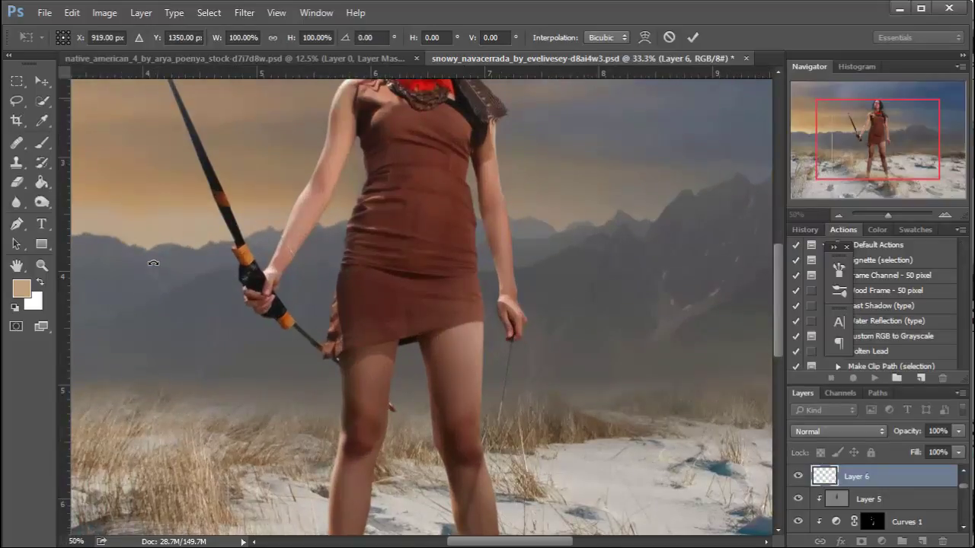
left_click_drag(153, 263, 690, 226)
key("ctrl+plus")
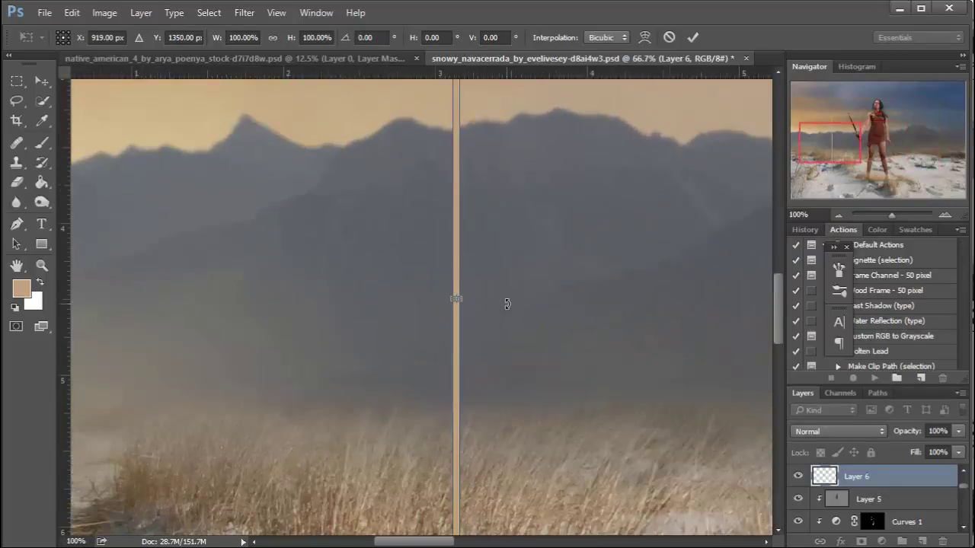
key("ctrl+plus")
key("ctrl+plus")
left_click_drag(539, 291, 524, 291)
key("g")
key("Return")
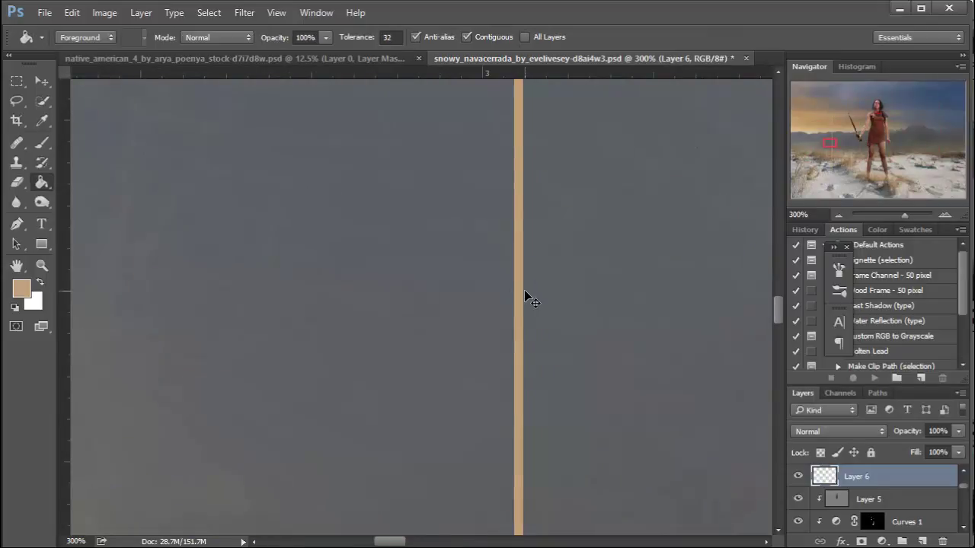
Rotate the thin tan line counterclockwise into a diagonal and move its upper end onto the bow's upper tip
key("ctrl+minus")
key("ctrl+minus")
key("ctrl+minus")
key("ctrl+minus")
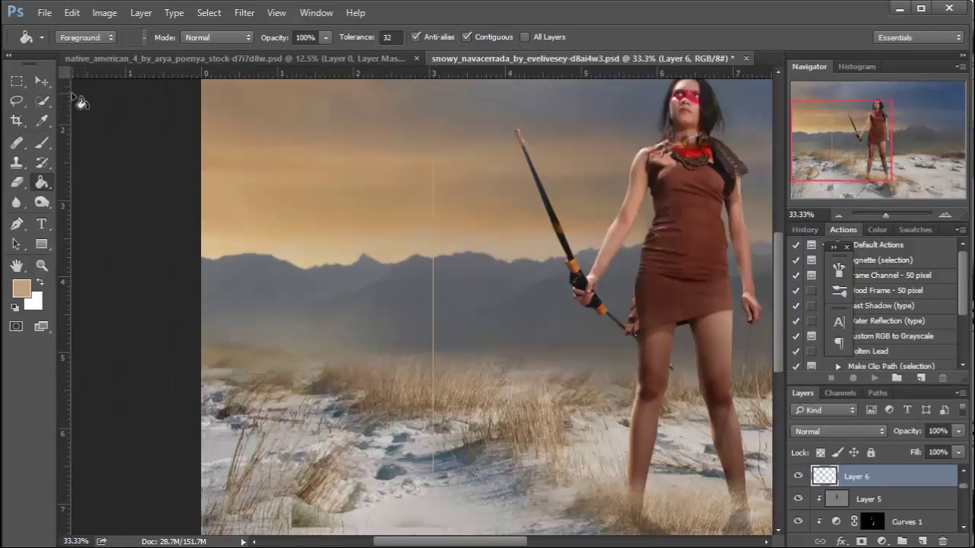
key("v")
key("ctrl+t")
left_click_drag(478, 137, 368, 144)
key("Return")
left_click_drag(429, 310, 613, 257)
Distort the string's lower and upper ends with Free Transform so it lines up with both tips of the bow
key("ctrl+t")
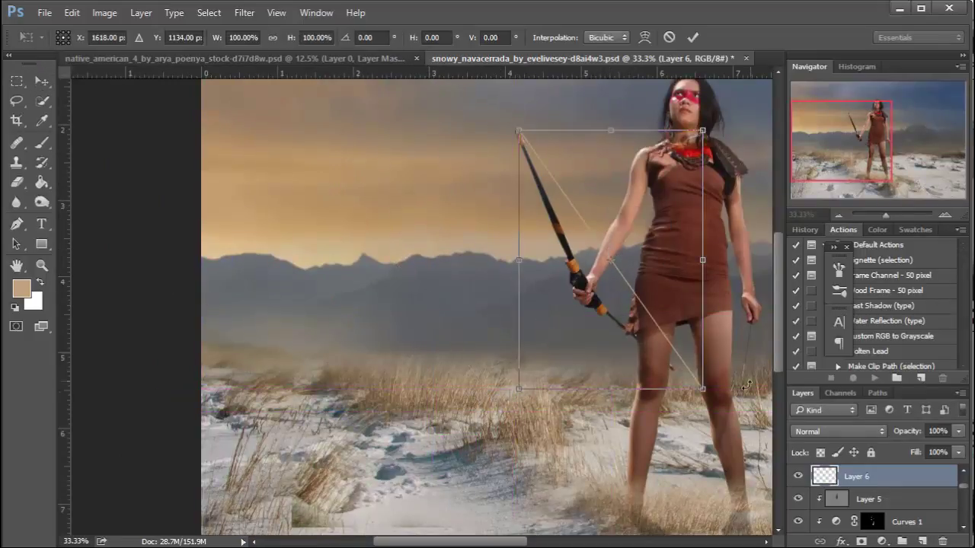
left_click_drag(705, 393, 676, 372)
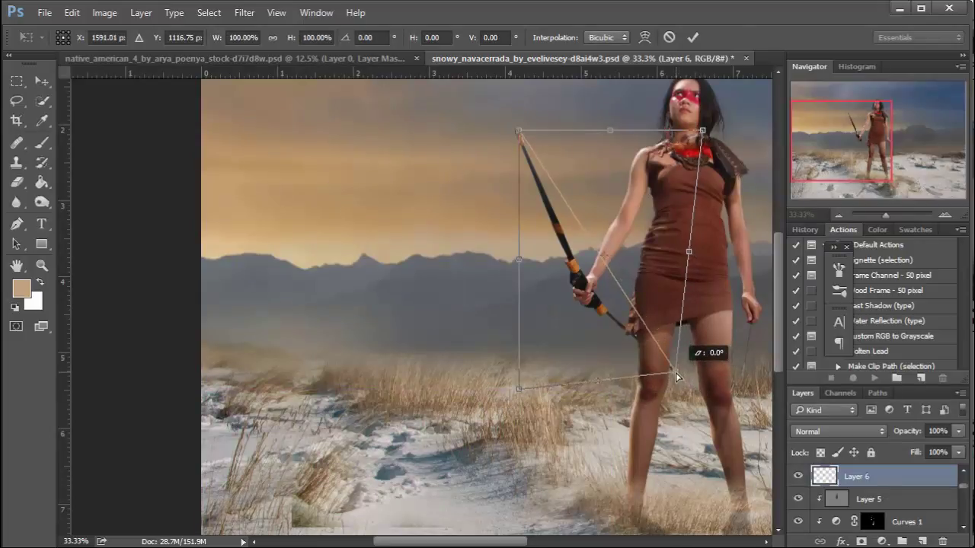
left_click_drag(521, 134, 517, 135)
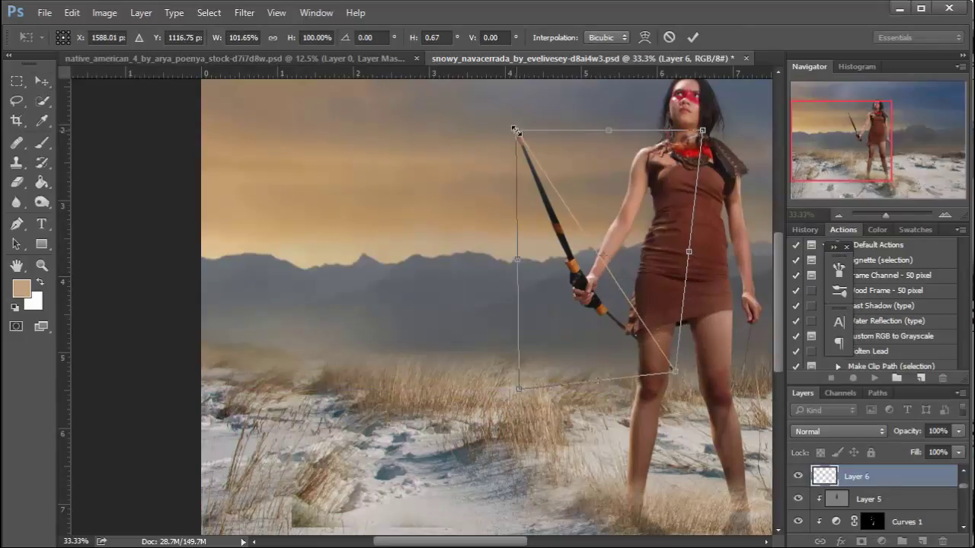
key("Return")
Erase the part of the string extending past the bow's lower tip, with the Eraser at 100% opacity
key("e")
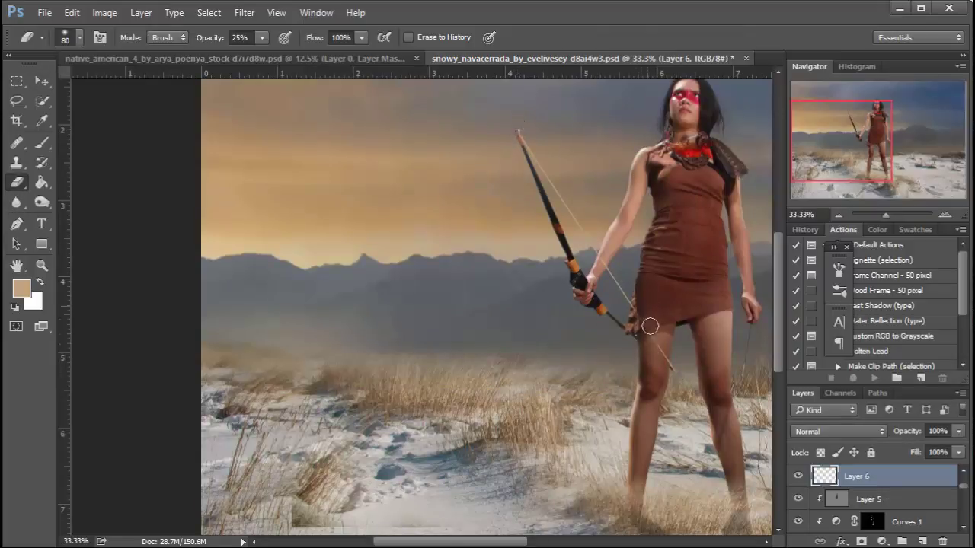
left_click_drag(261, 37, 343, 66)
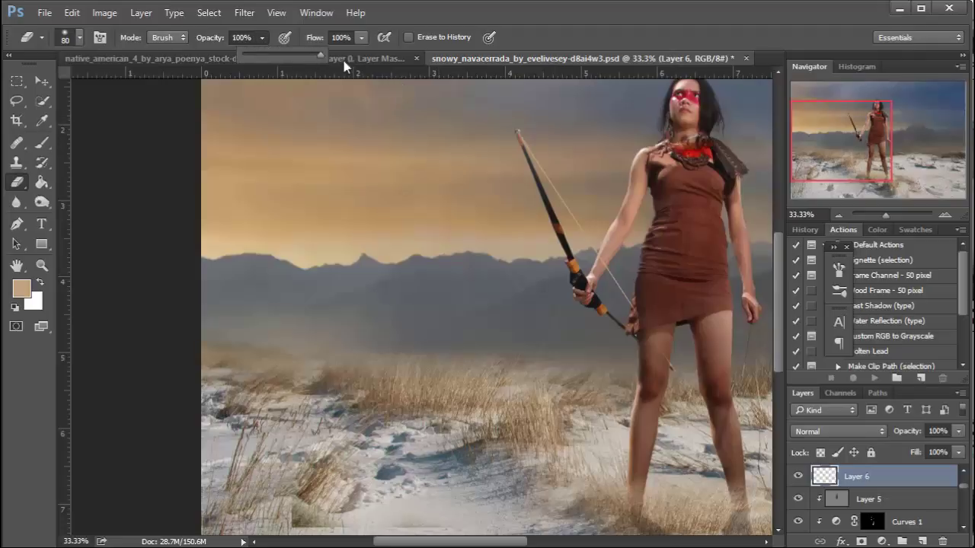
left_click(643, 327)
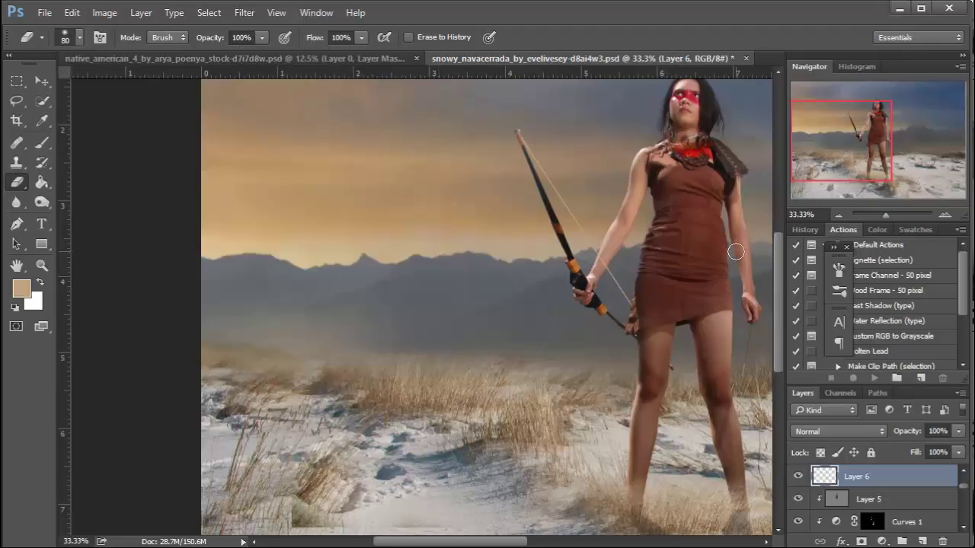
Lower the bowstring layer's opacity to about 51%
left_click_drag(958, 435, 922, 458)
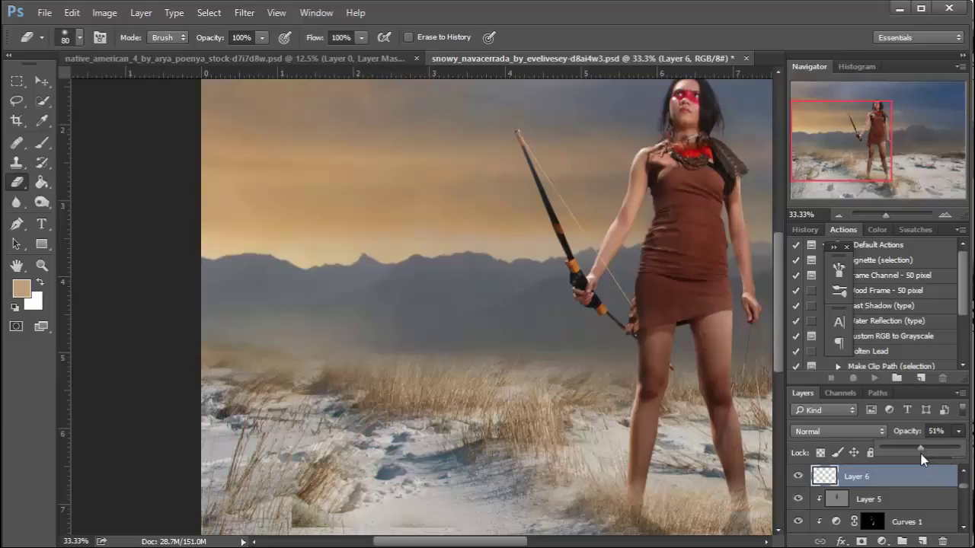
key("ctrl+minus")
key("ctrl+minus")
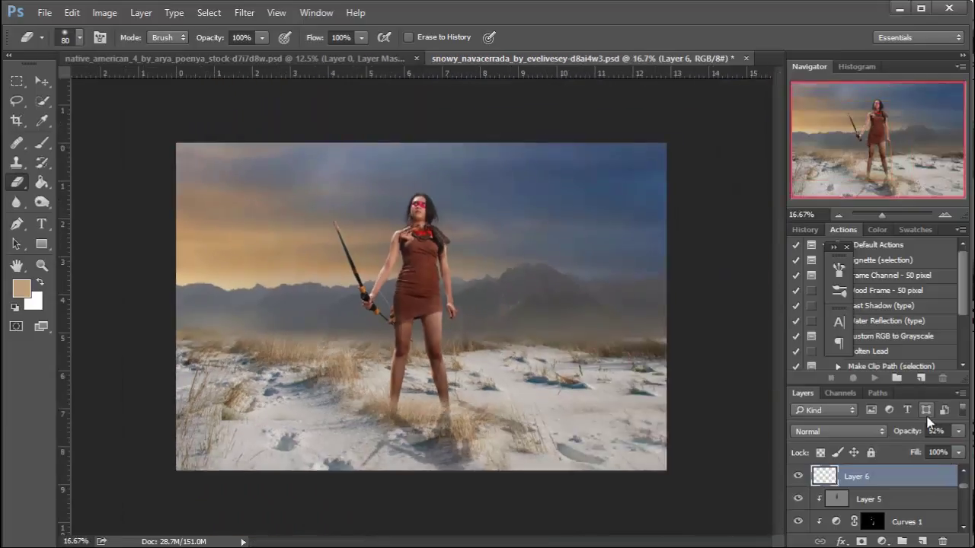
Add a Color Balance adjustment above Layer 5, clipped to the woman, shifting its midtones slightly toward red and yellow
left_click(897, 503)
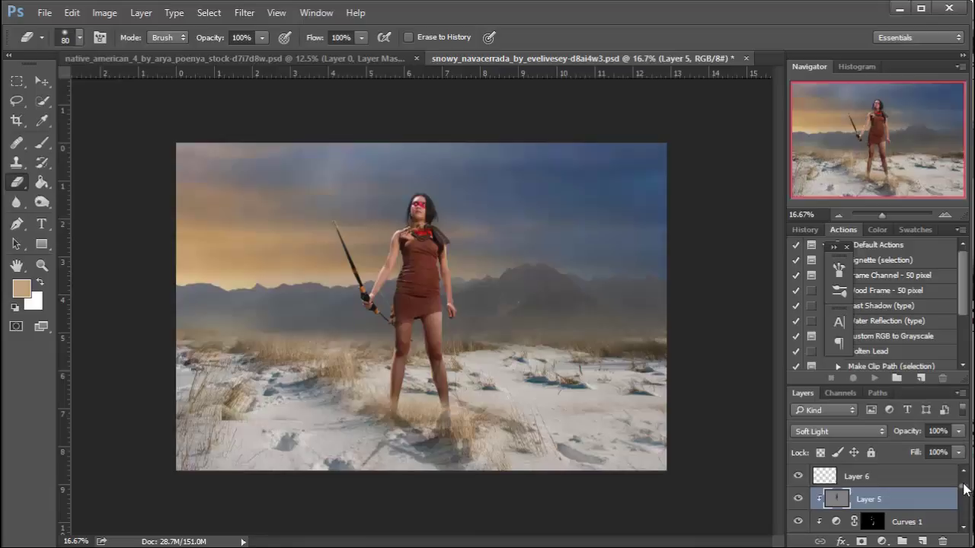
scroll(964, 489, "down", 1)
left_click(881, 542)
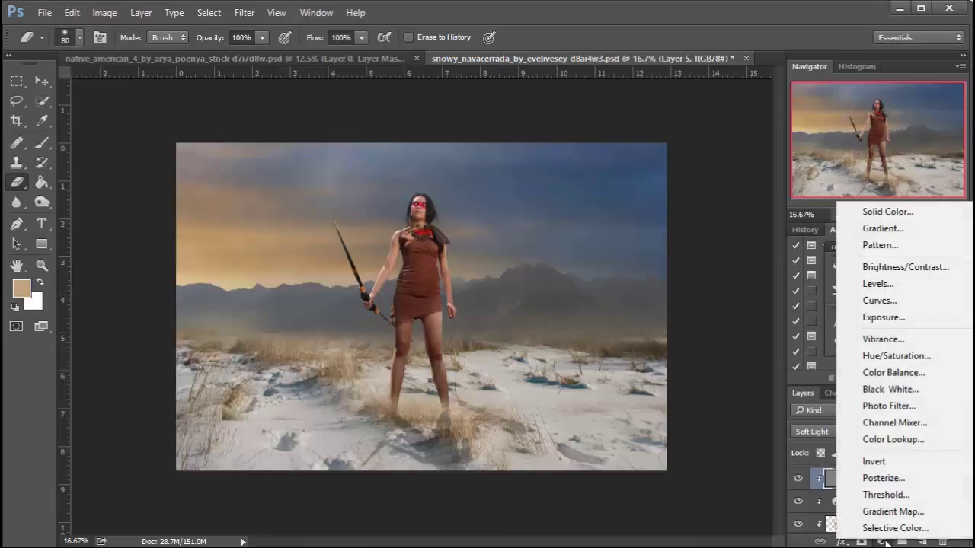
left_click(906, 374)
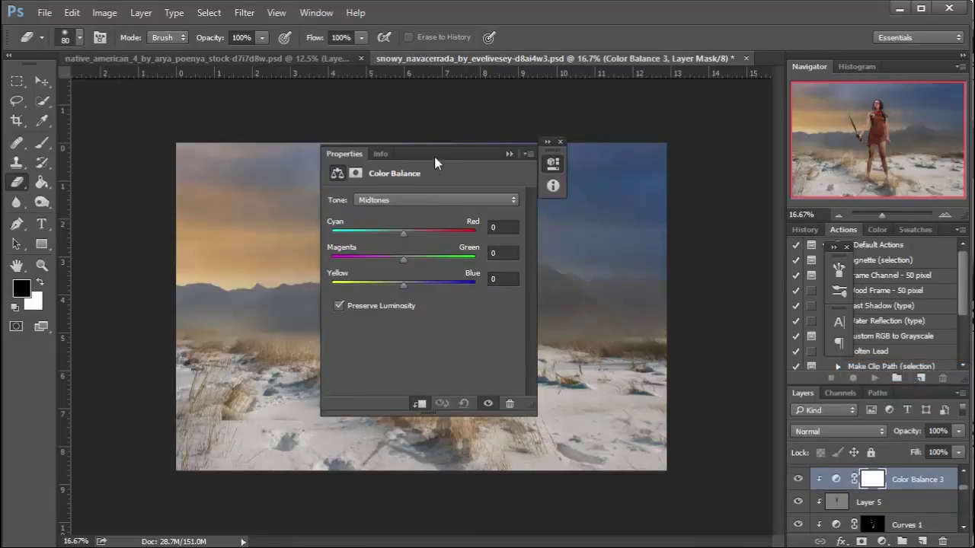
left_click_drag(434, 158, 670, 158)
left_click_drag(641, 232, 643, 232)
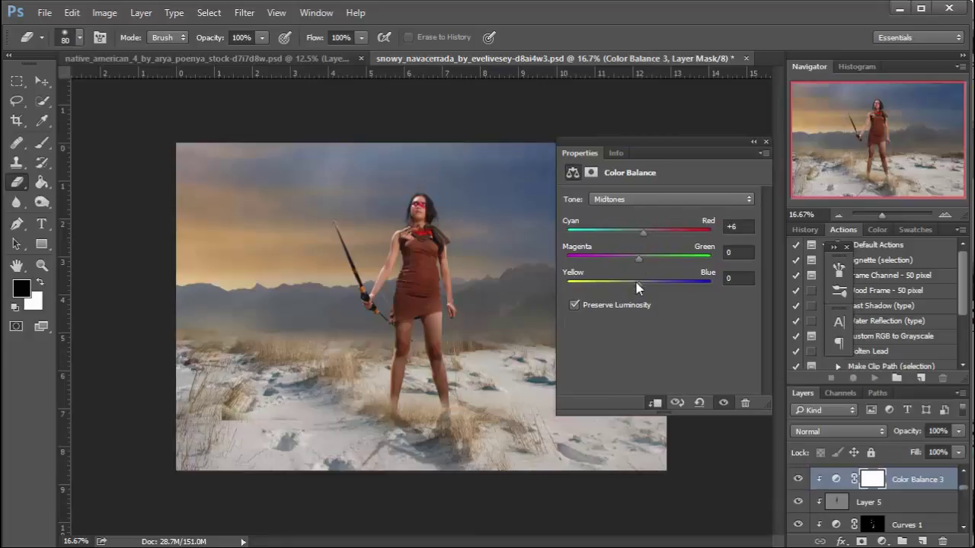
left_click_drag(638, 283, 632, 284)
left_click_drag(636, 233, 640, 234)
left_click(753, 143)
left_click(582, 143)
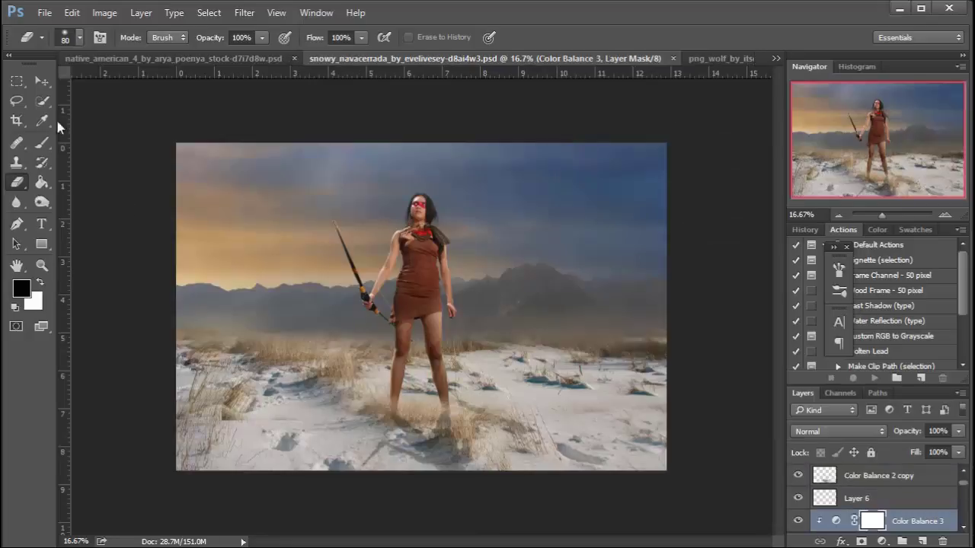
key("v")
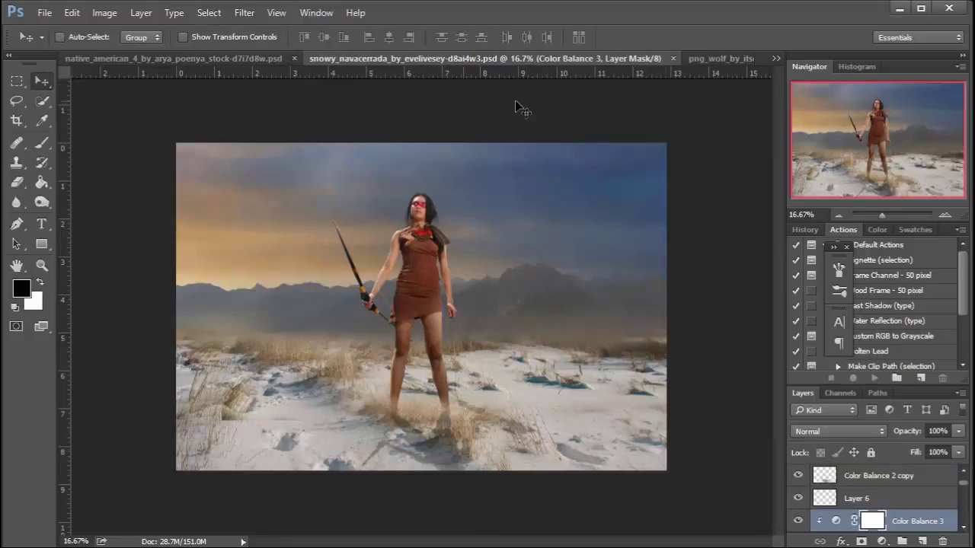
Bring the wolf from its own document into the snowy mountain composite and shrink it with Free Transform
left_click(711, 62)
left_click_drag(450, 202, 526, 293)
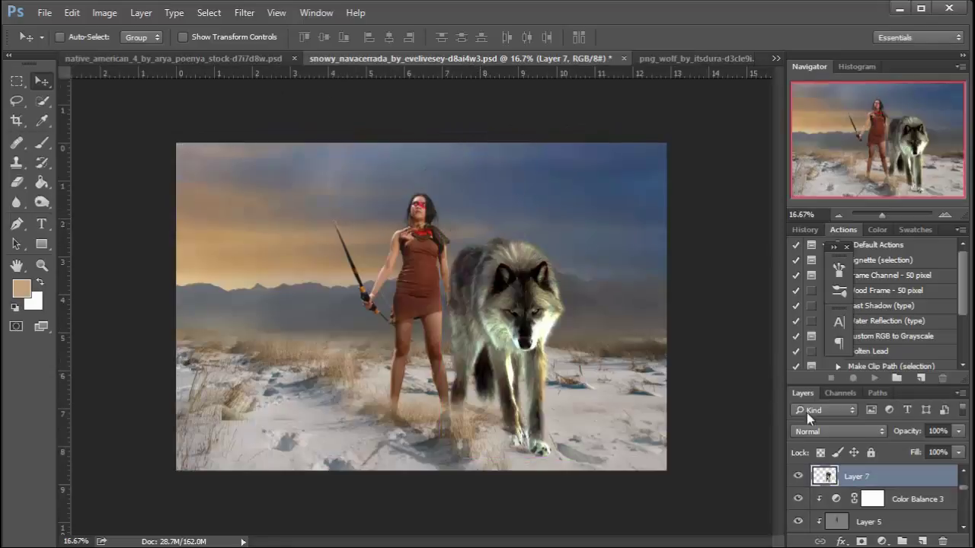
key("ctrl+t")
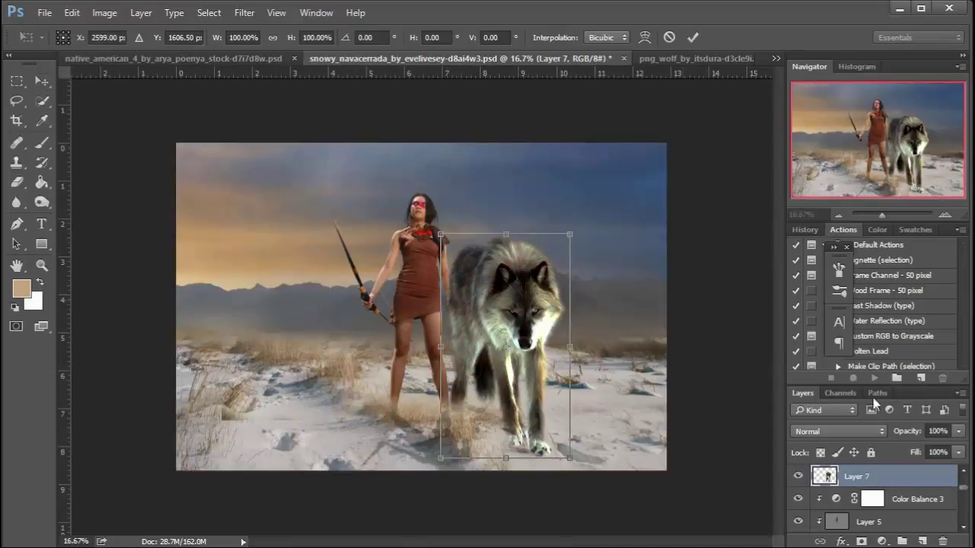
left_click_drag(573, 236, 520, 370)
key("Return")
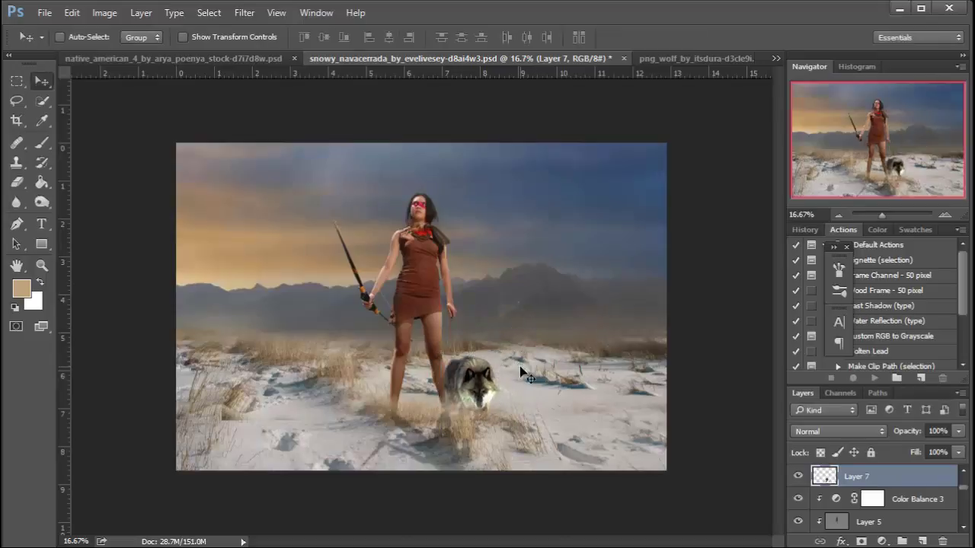
Raise the wolf's layer above Layer 4 copy, place the wolf beside the woman's legs and enlarge it slightly
mouse_move(930, 483)
left_mouse_down()
mouse_move(931, 446)
mouse_move(924, 466)
left_mouse_up()
left_click_drag(519, 392, 523, 358)
key("ctrl")
key("ctrl+t")
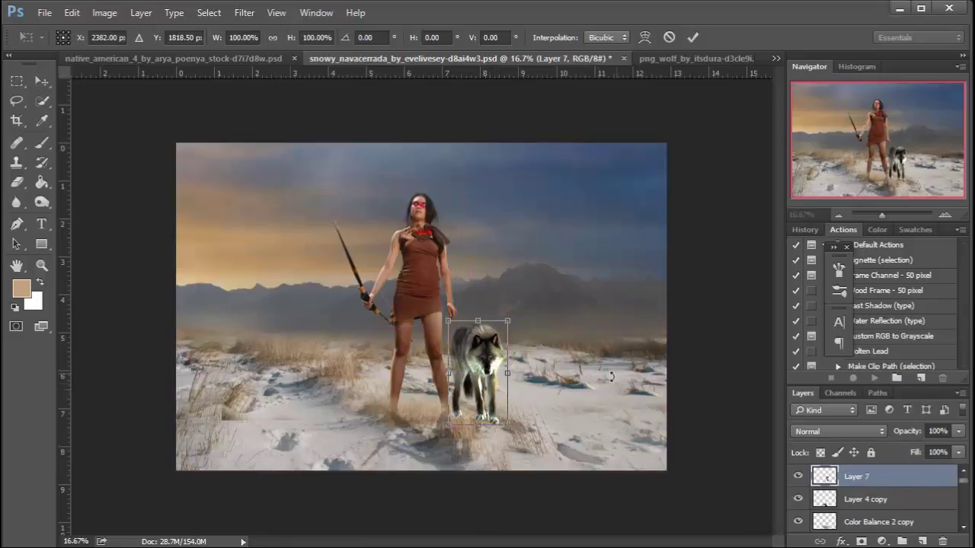
left_click_drag(509, 323, 522, 298)
key("Return")
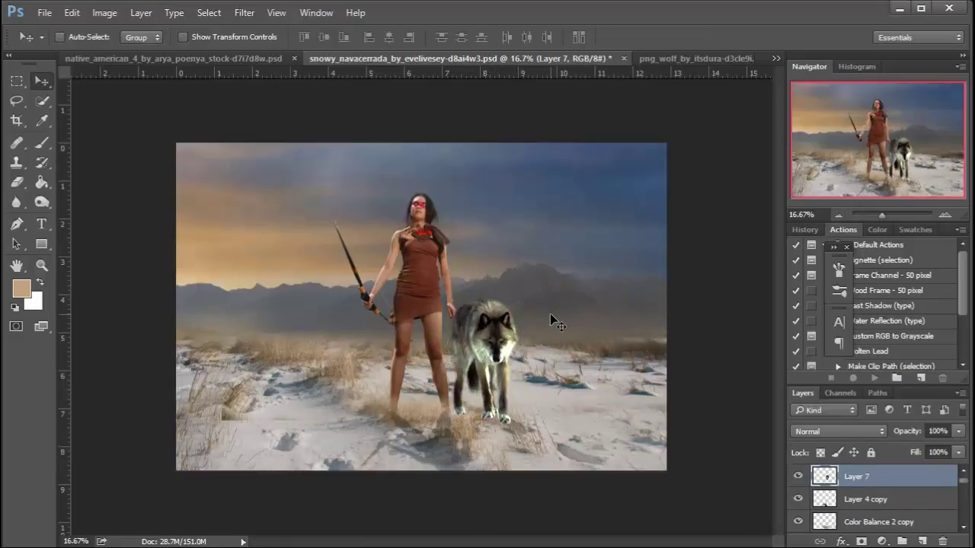
Move the wolf's layer beneath Color Balance 2 copy in the layer stack
key("ctrl")
key("ctrl+plus")
key("ctrl+plus")
key("ctrl+plus")
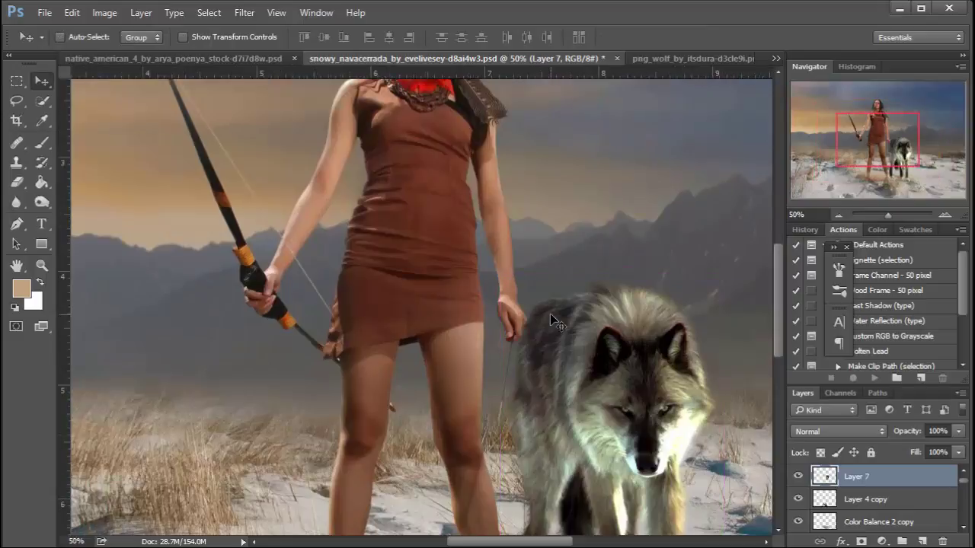
left_click(799, 498)
left_click_drag(879, 480, 881, 510)
left_click_drag(963, 479, 966, 482)
left_click_drag(895, 479, 895, 506)
scroll(969, 484, "up", 1)
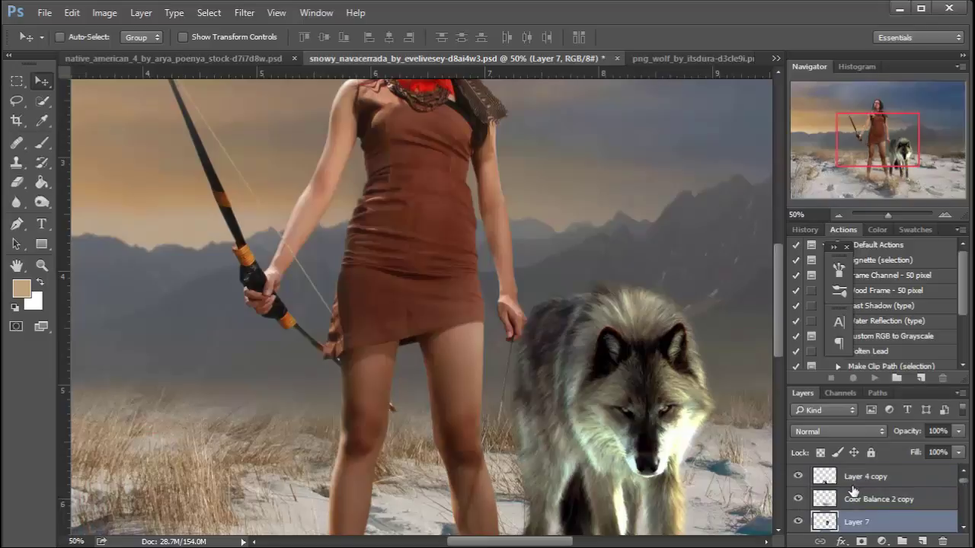
Scale the wolf to about 78% and rotate it about 2.4° with Free Transform, keeping it beside the woman
key("ctrl+minus")
key("ctrl+minus")
mouse_move(553, 363)
left_mouse_down()
mouse_move(548, 382)
mouse_move(544, 367)
mouse_move(552, 373)
left_mouse_up()
key("ctrl+t")
left_click_drag(615, 313, 561, 346)
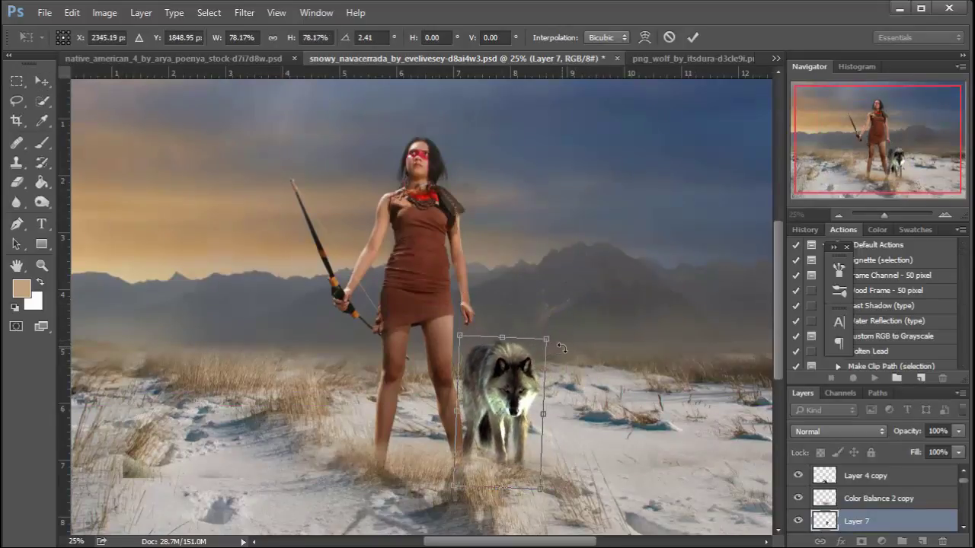
key("Return")
Move the wolf's layer directly above Layer 4, behind the woman, and readjust the wolf's position and size
left_click_drag(966, 480, 965, 483)
mouse_move(939, 485)
left_mouse_down()
mouse_move(920, 525)
mouse_move(939, 487)
left_mouse_up()
mouse_move(511, 391)
left_mouse_down()
mouse_move(485, 397)
mouse_move(506, 397)
left_mouse_up()
key("ctrl+t")
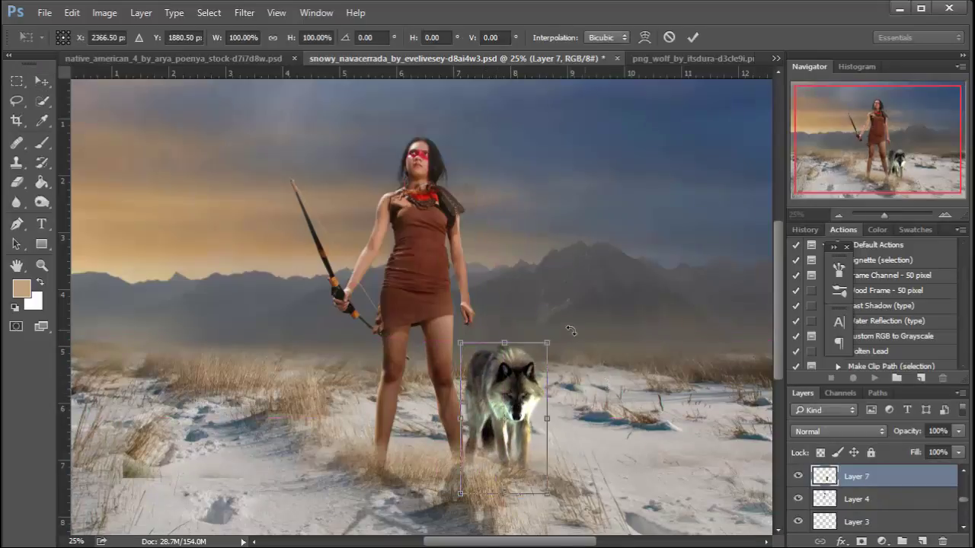
left_click_drag(547, 343, 524, 361)
key("Return")
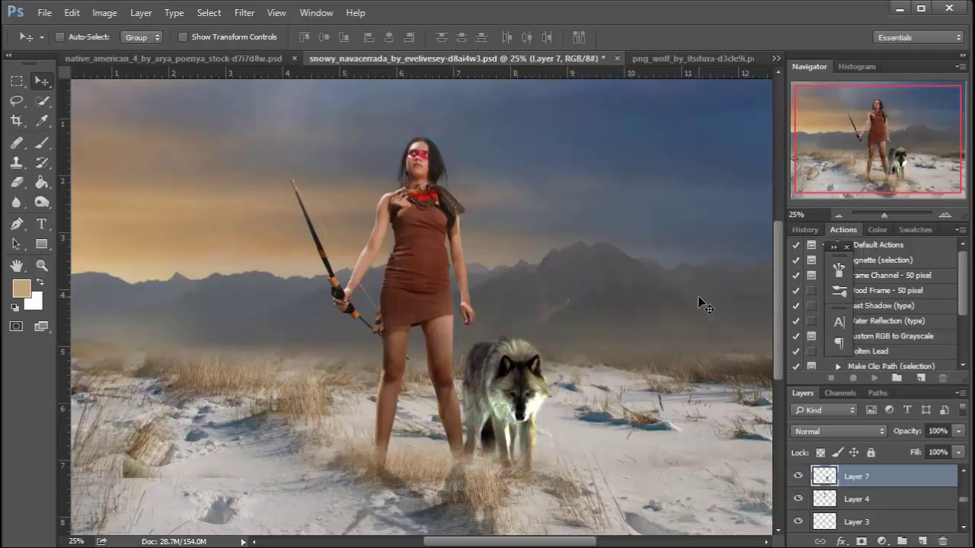
Erase the Color Balance 2 copy layer over the wolf's legs and paws with a 125 px Eraser at 100% opacity
key("ctrl+plus")
key("ctrl+plus")
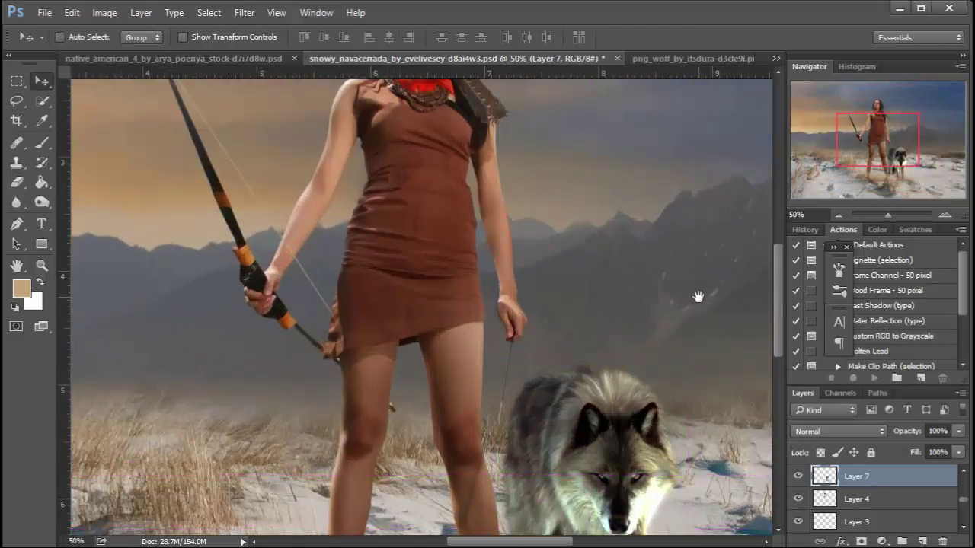
left_click_drag(663, 349, 549, 199)
mouse_move(505, 278)
left_mouse_down()
mouse_move(497, 259)
mouse_move(501, 269)
left_mouse_up()
scroll(968, 508, "up", 3)
left_click(880, 499)
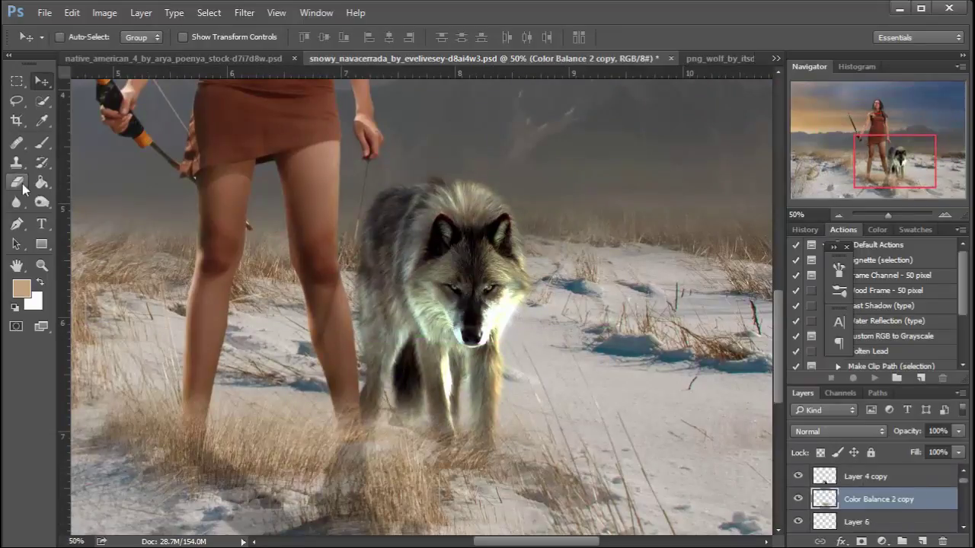
key("e")
mouse_move(453, 407)
left_mouse_down()
mouse_move(444, 423)
mouse_move(511, 447)
left_mouse_up()
key("]")
key("]")
key("]")
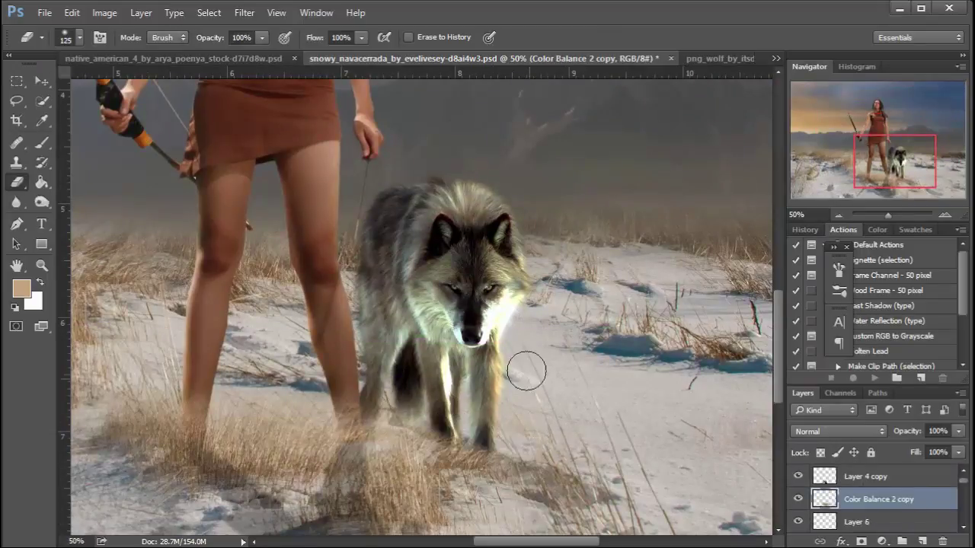
mouse_move(484, 417)
left_mouse_down()
mouse_move(446, 432)
mouse_move(494, 442)
mouse_move(446, 458)
mouse_move(420, 434)
mouse_move(473, 438)
mouse_move(489, 467)
mouse_move(439, 456)
mouse_move(437, 465)
mouse_move(522, 478)
mouse_move(475, 466)
left_mouse_up()
mouse_move(575, 491)
left_mouse_down()
mouse_move(504, 466)
mouse_move(452, 396)
mouse_move(517, 465)
mouse_move(525, 409)
left_mouse_up()
left_click_drag(390, 385, 385, 405)
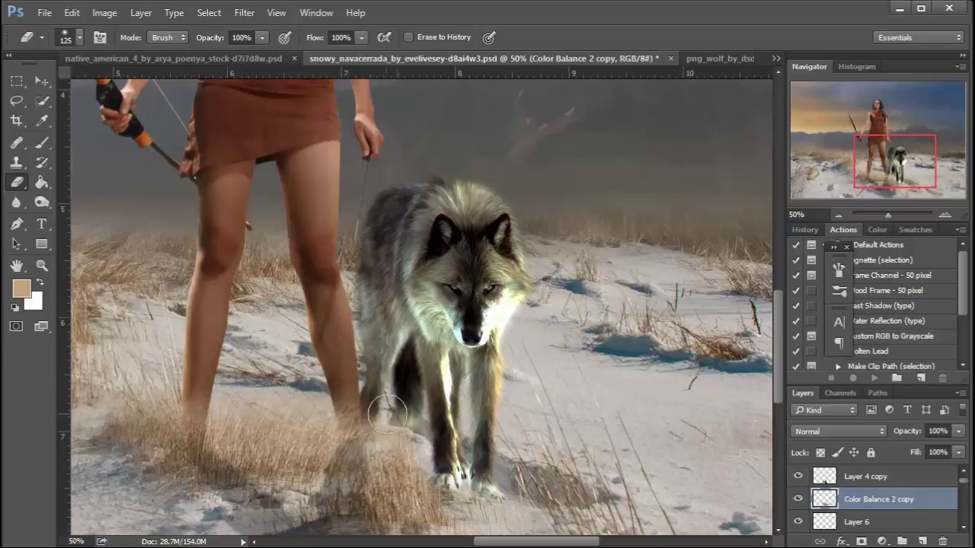
Add an Exposure adjustment clipped to the wolf, with exposure about -0.66 and gamma correction about 1.14
key("ctrl+minus")
key("ctrl+minus")
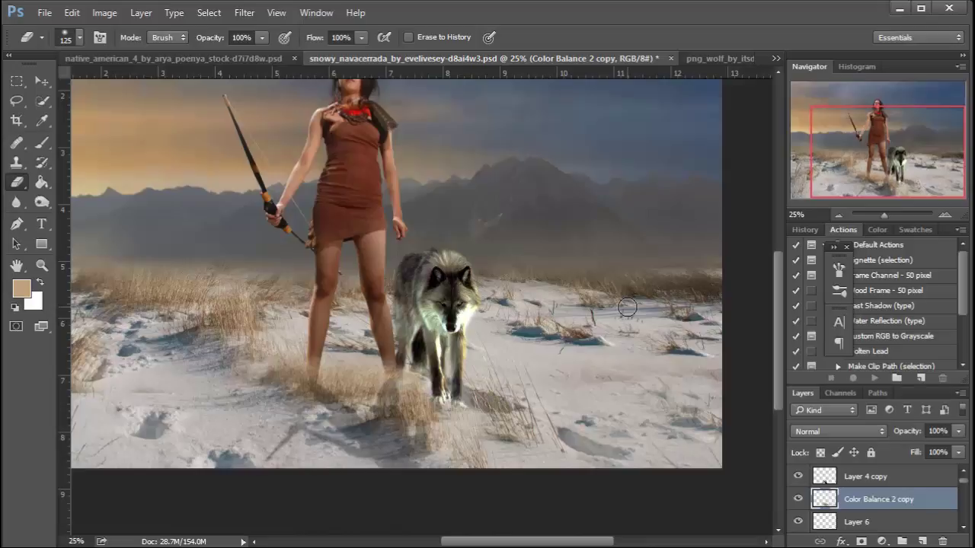
left_click(909, 478)
mouse_move(962, 481)
left_mouse_down()
mouse_move(968, 514)
mouse_move(962, 495)
left_mouse_up()
left_click(800, 506)
left_click(800, 506)
left_click(863, 510)
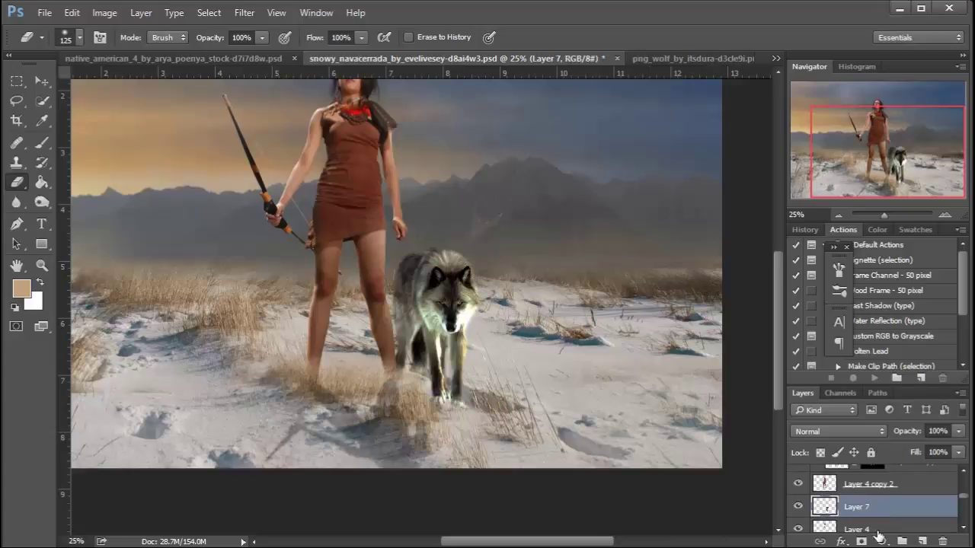
left_click(881, 540)
left_click(892, 321)
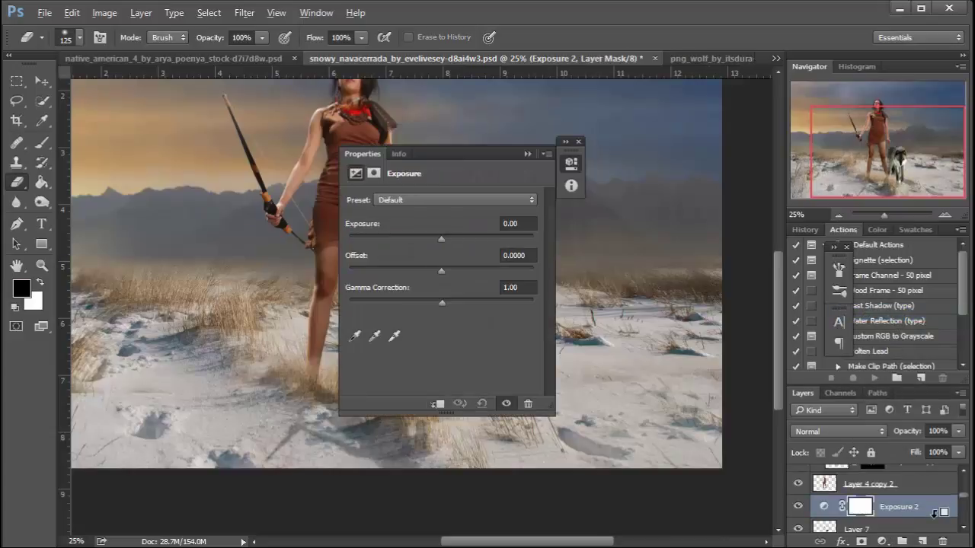
left_click(935, 512, "alt")
left_click_drag(510, 160, 790, 176)
left_click_drag(717, 257, 706, 321)
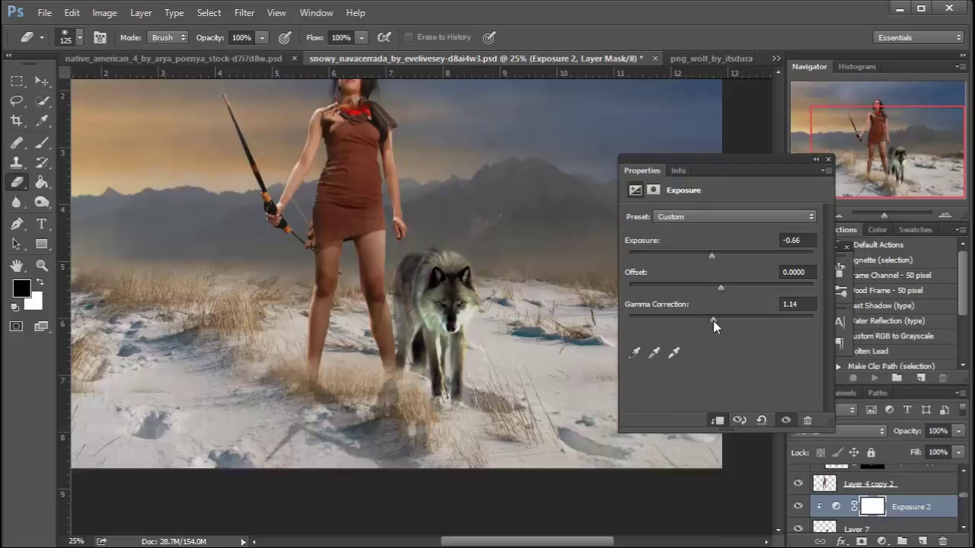
left_click(814, 159)
Select the wolf's layer and nudge the wolf closer to the woman's legs
key("ctrl+minus")
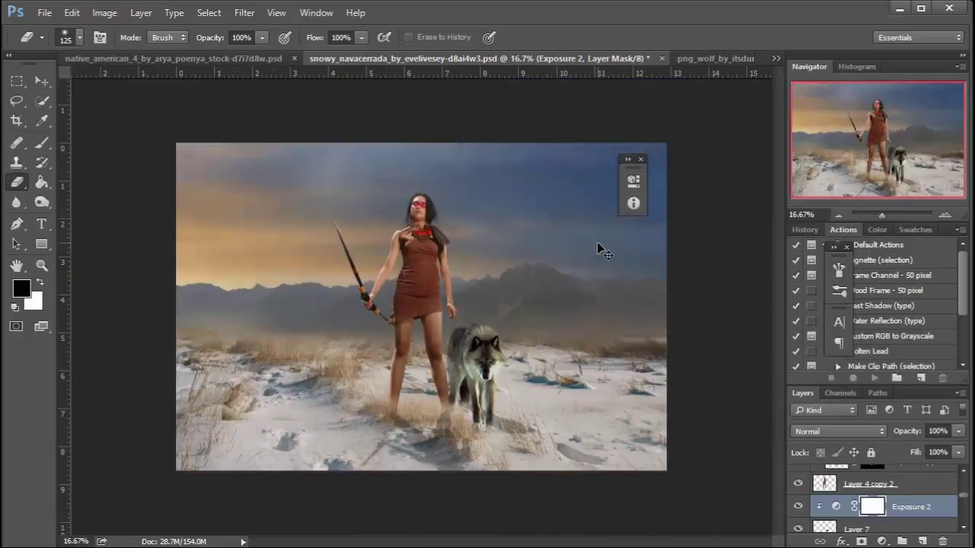
key("ctrl+plus")
key("ctrl+plus")
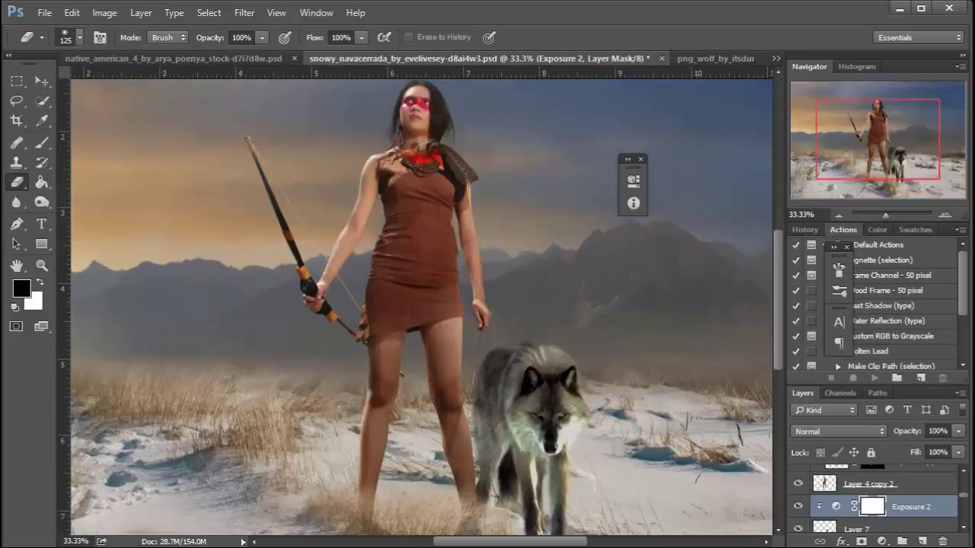
left_click_drag(962, 495, 962, 499)
left_click(926, 487)
left_click(42, 81)
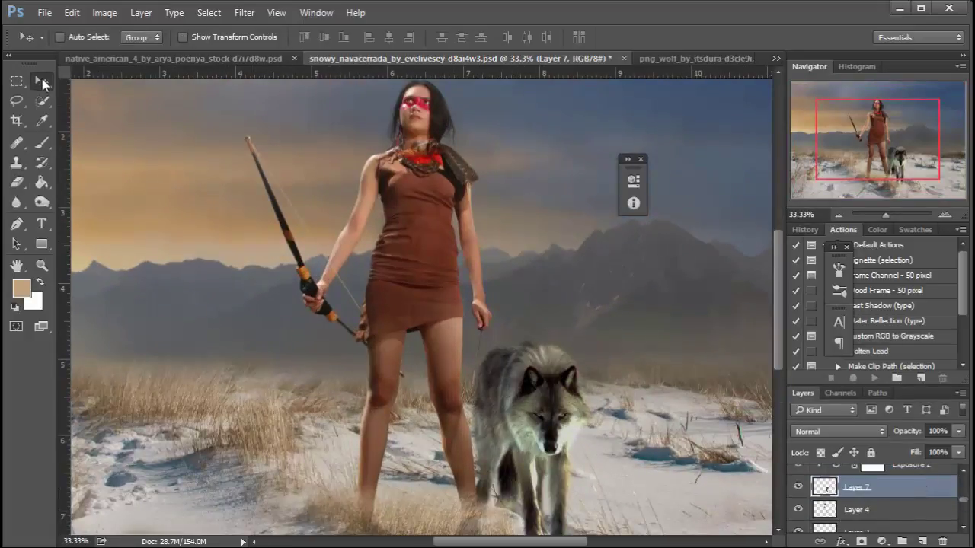
key("shift+Left")
key("shift+Left")
key("shift+Left")
key("shift+Left")
key("shift+Left")
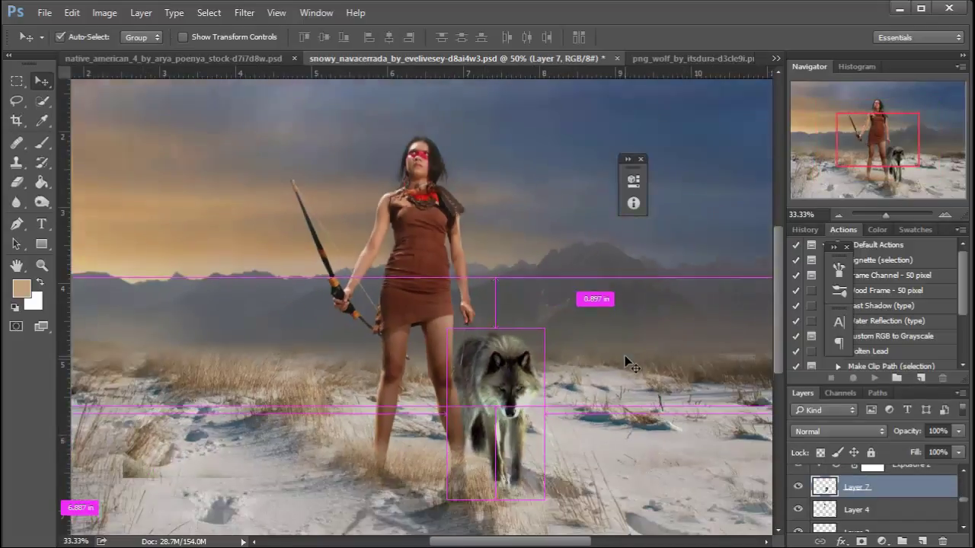
left_click_drag(623, 357, 575, 255)
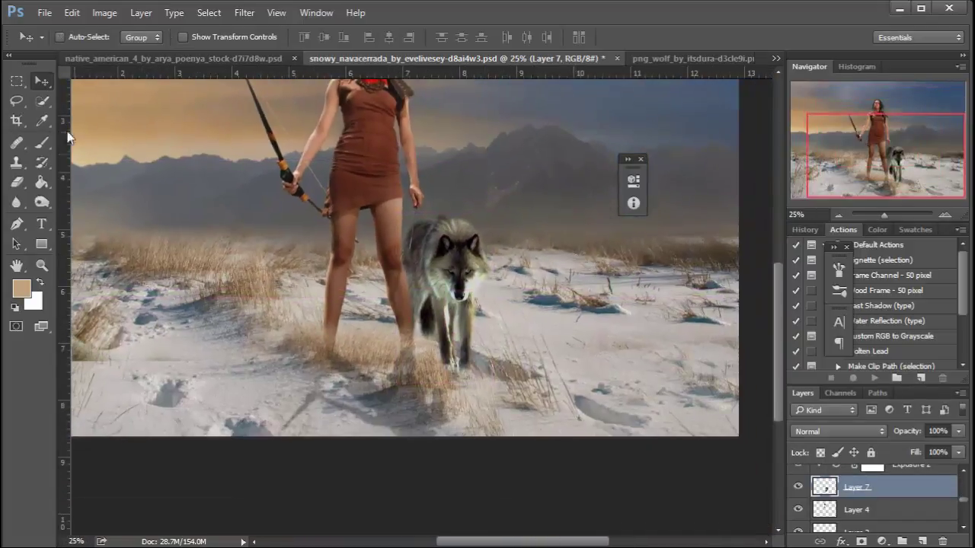
Duplicate Layer 7 and clip the Exposure 2 adjustment to the wolf copy
left_click_drag(923, 495, 922, 541)
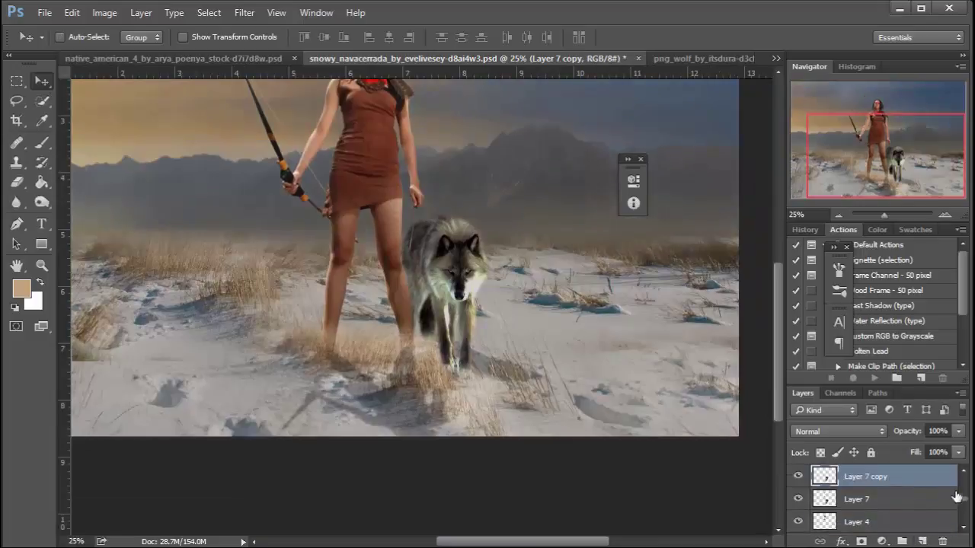
left_click(962, 471)
left_click(914, 475)
left_click(919, 483, "alt")
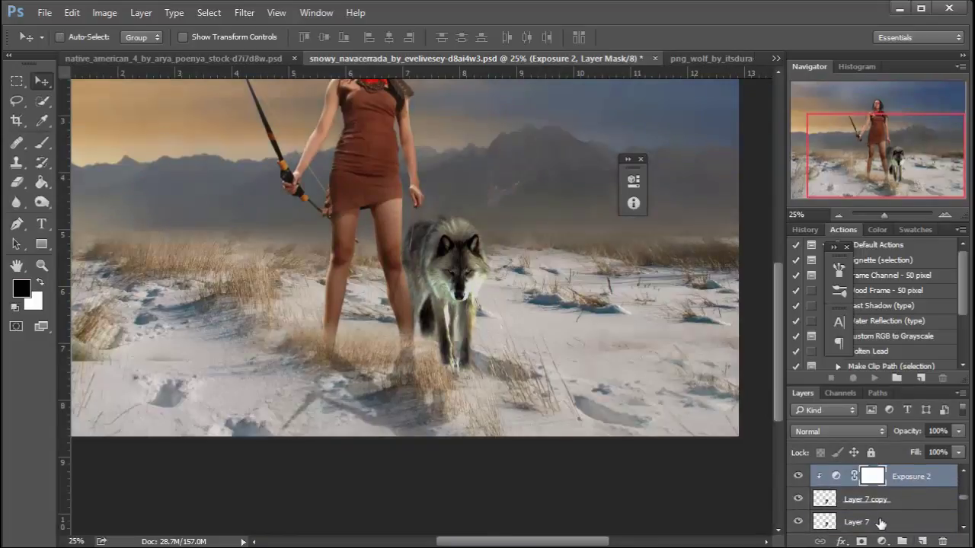
Flip the original wolf layer downward with Free Transform for a cast shadow, and raise it above Layer 4 copy
left_click(879, 524)
key("ctrl+t")
left_click_drag(445, 220, 500, 462)
key("Return")
scroll(882, 487, "up", 5)
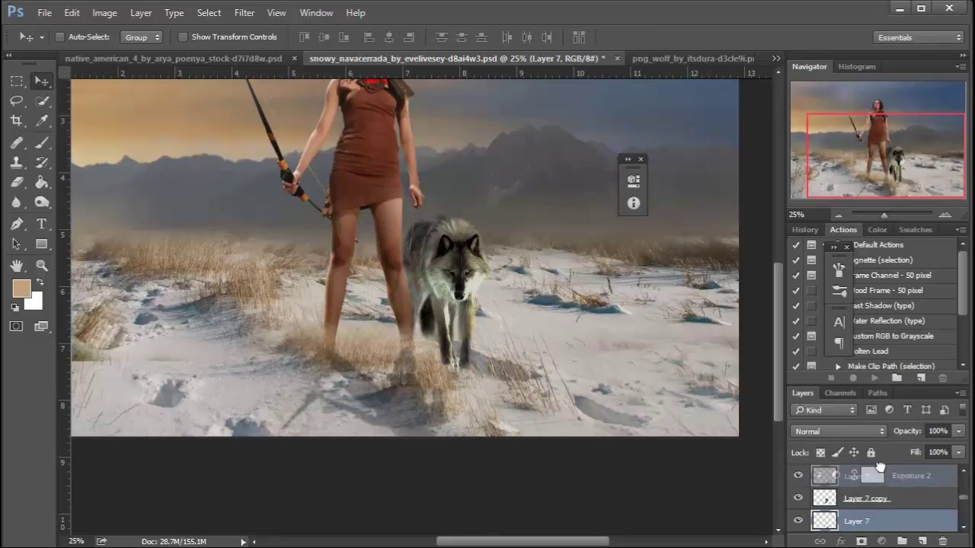
left_click_drag(883, 469, 887, 466)
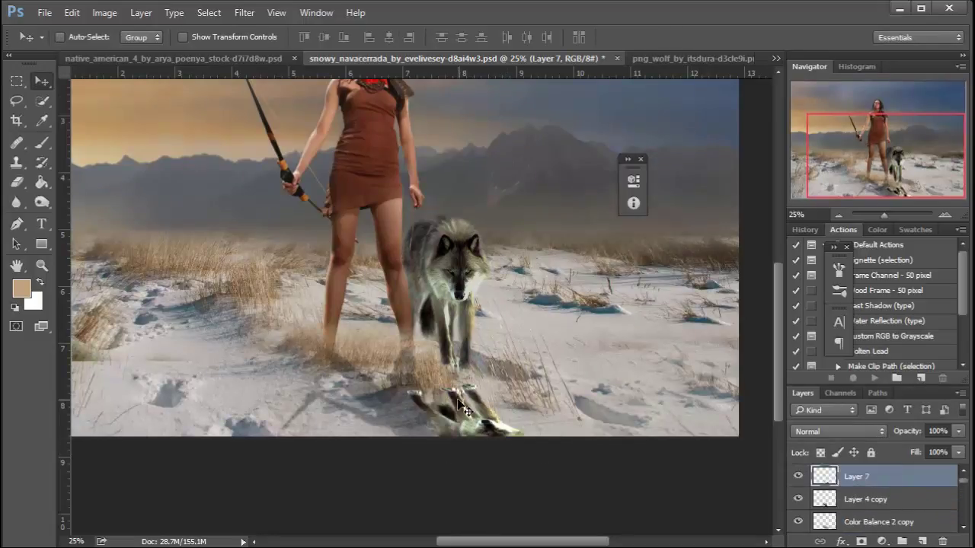
Move the flipped wolf up to meet the standing wolf's paws and distort its corners so it slants along the snow
left_click_drag(462, 398, 458, 352)
key("ctrl+t")
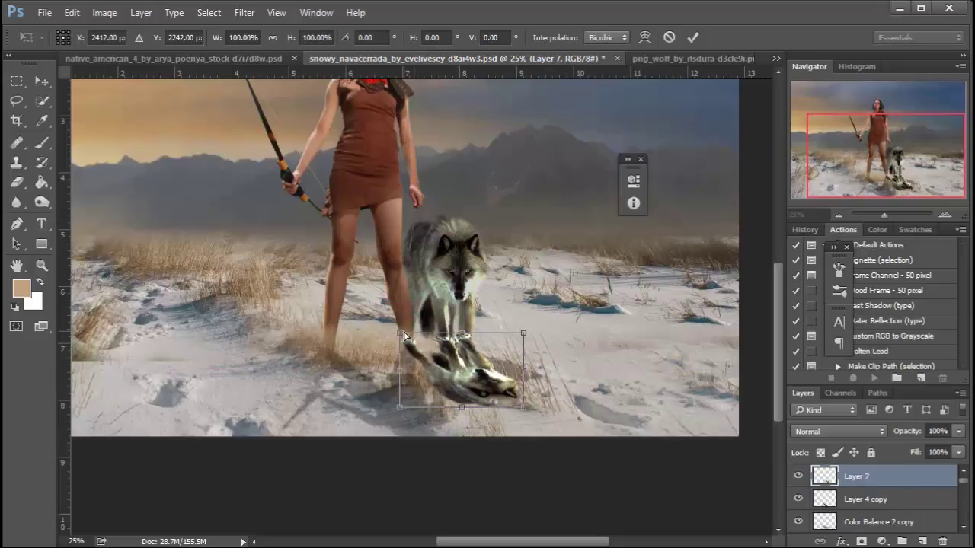
left_click_drag(403, 333, 413, 333)
left_click_drag(523, 333, 513, 345)
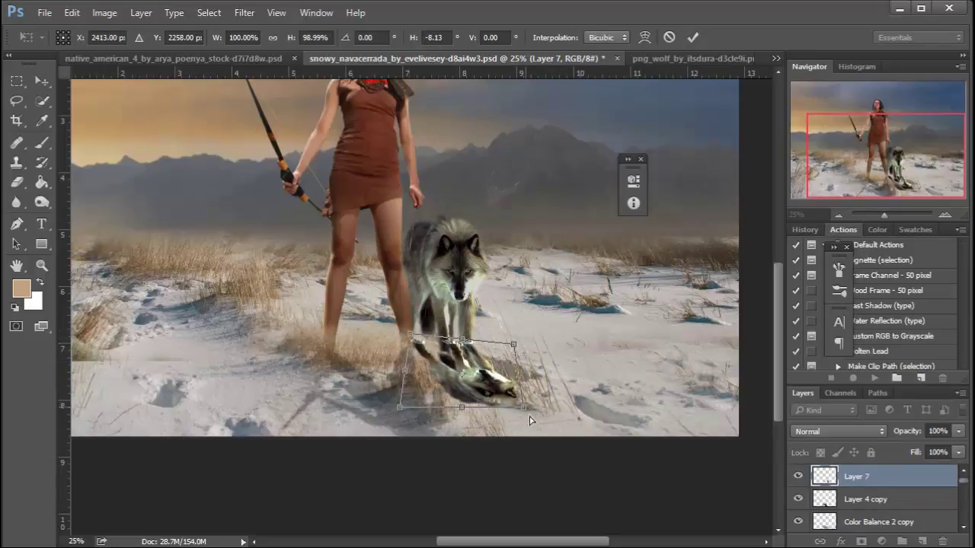
left_click_drag(530, 421, 536, 429)
key("Return")
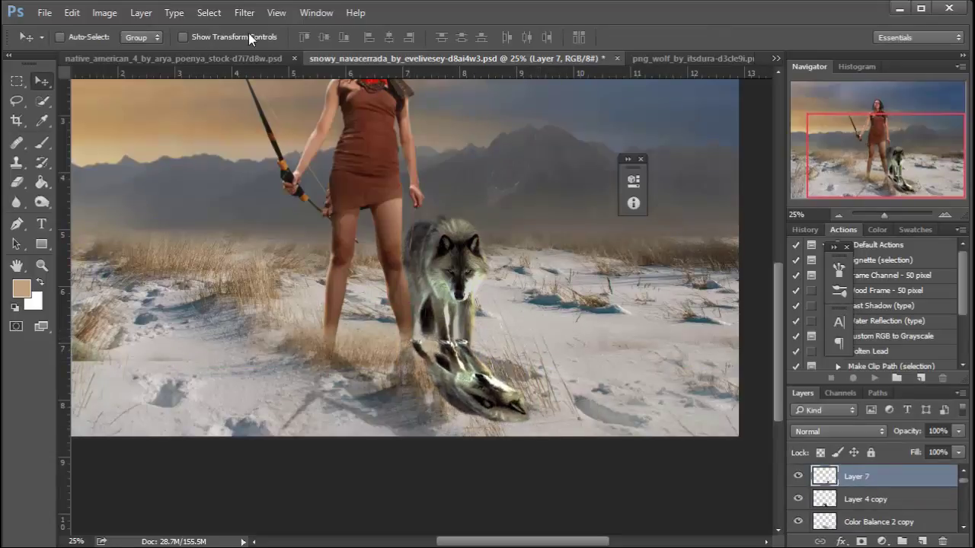
Turn the flipped wolf solid black by lowering the white output level in Levels, and reduce its opacity to about 39%
left_click(244, 12)
mouse_move(105, 12)
mouse_move(130, 48)
left_click(286, 60)
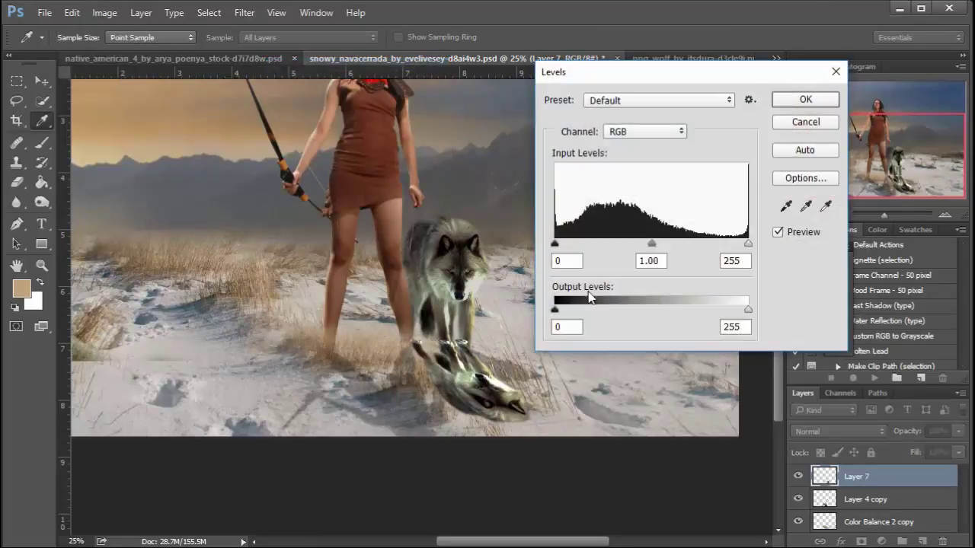
left_click_drag(632, 308, 555, 307)
left_click(805, 100)
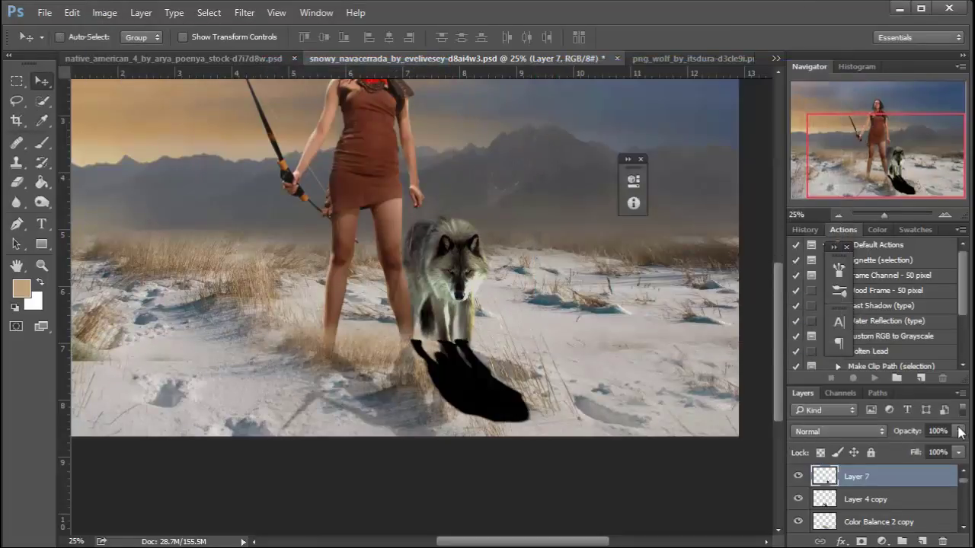
left_click_drag(959, 431, 911, 450)
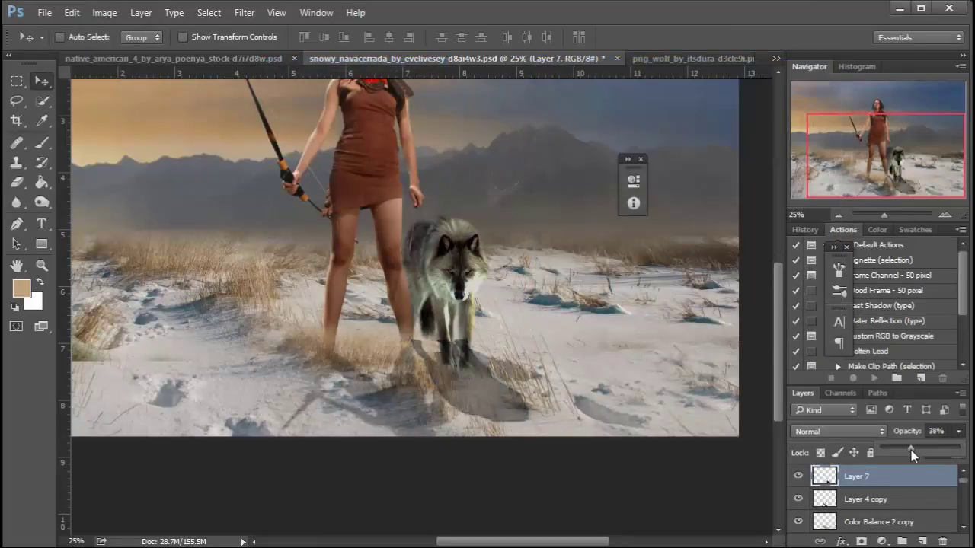
Nudge the wolf's shadow toward its paws and distort it with Free Transform so it is shorter and slightly tilted
mouse_move(461, 377)
left_mouse_down()
mouse_move(460, 365)
mouse_move(464, 374)
left_mouse_up()
key("ctrl+t")
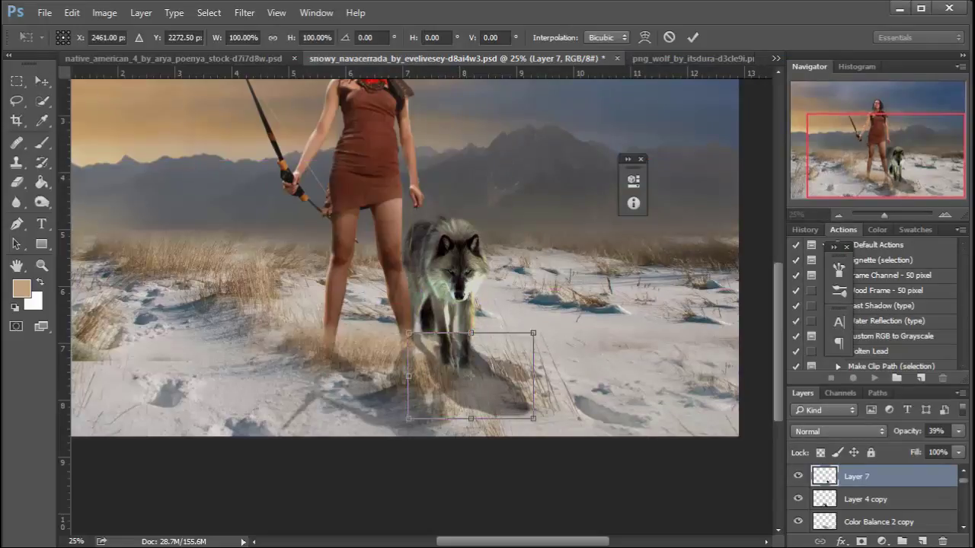
left_click_drag(473, 335, 480, 361)
left_click_drag(524, 395, 524, 403)
left_click_drag(472, 330, 464, 332)
left_click_drag(403, 332, 410, 330)
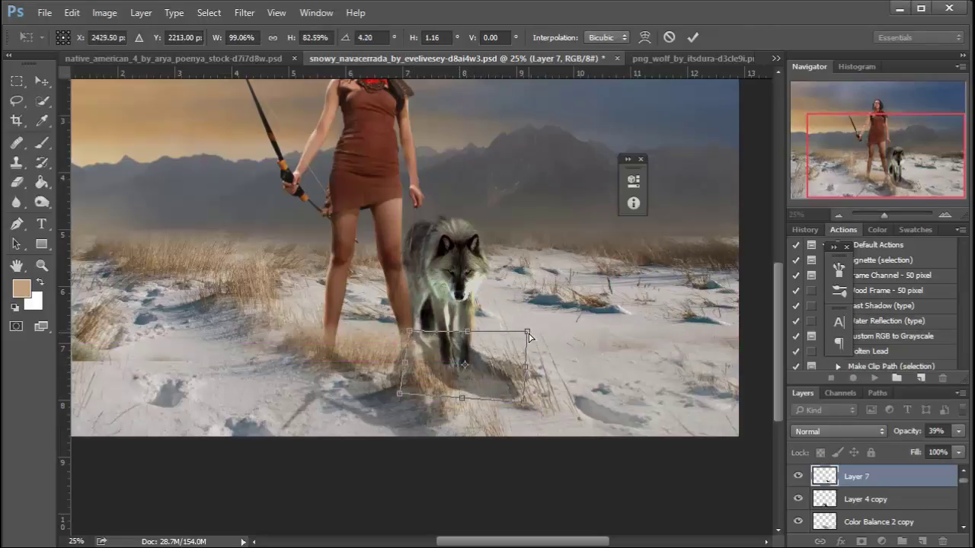
key("Return")
Set up the Eraser with 25% opacity and a 300 px brush for softening the wolf's shadow
left_click(16, 182)
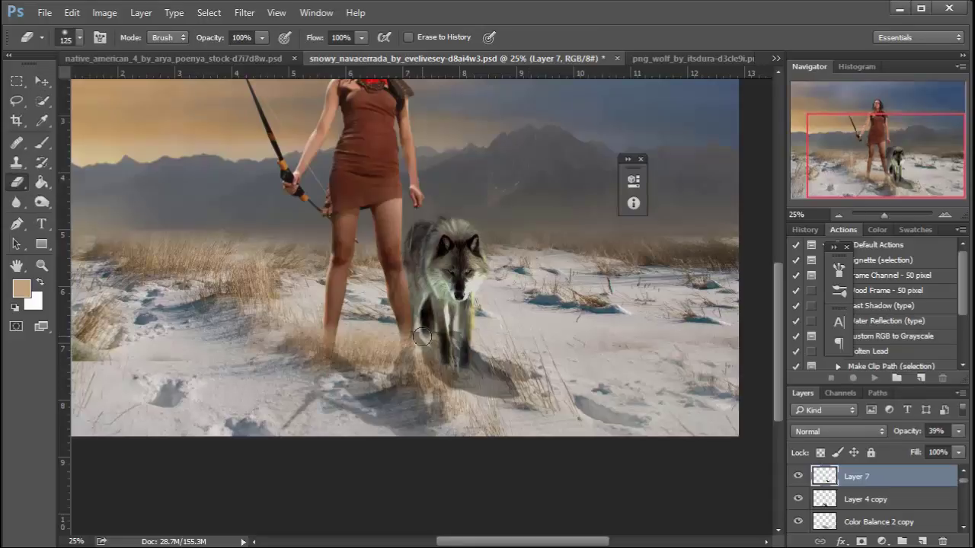
left_click(262, 38)
key("bracketright")
key("bracketright")
key("bracketright")
key("bracketright")
key("bracketright")
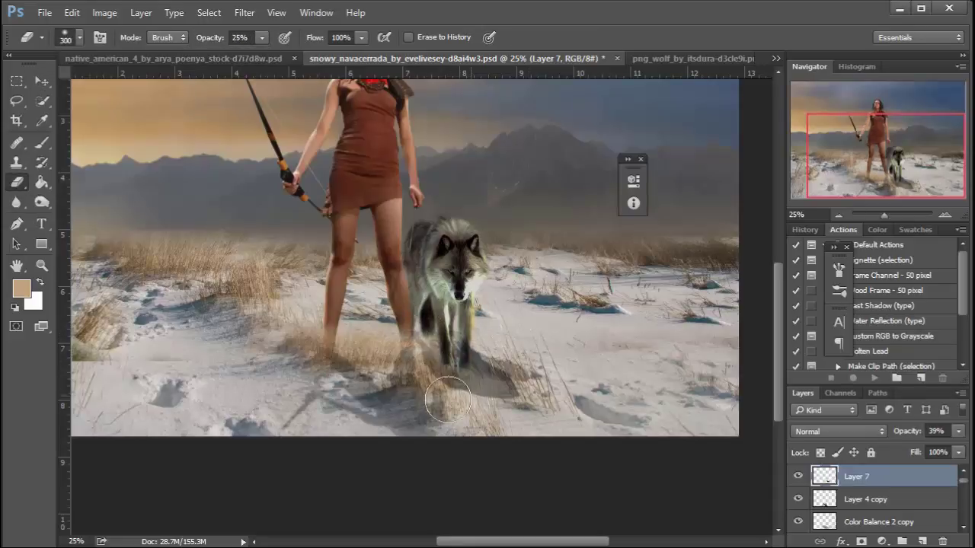
Blur the wolf's shadow on Layer 7 with a Gaussian Blur of about 7.8 pixels radius
left_click(243, 12)
mouse_move(303, 187)
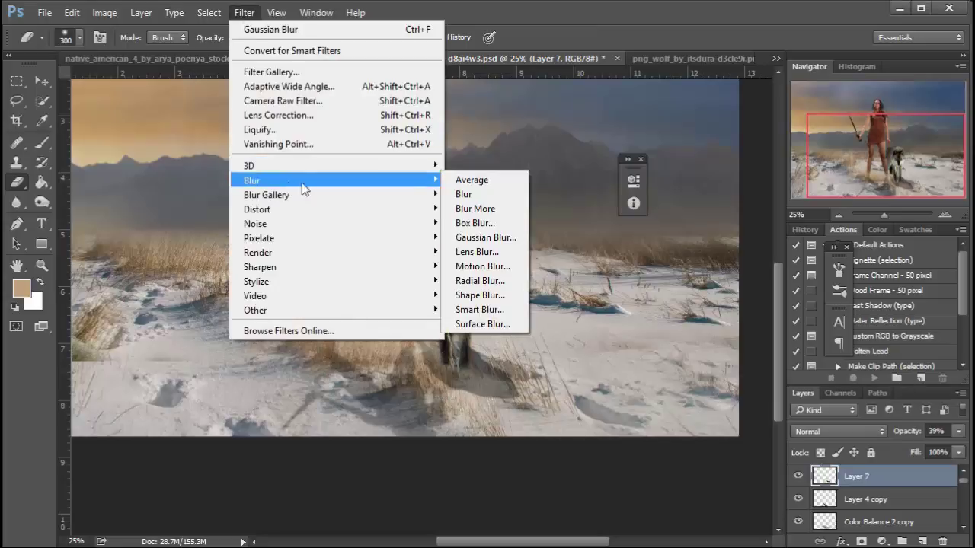
left_click(488, 235)
left_click_drag(683, 312, 698, 309)
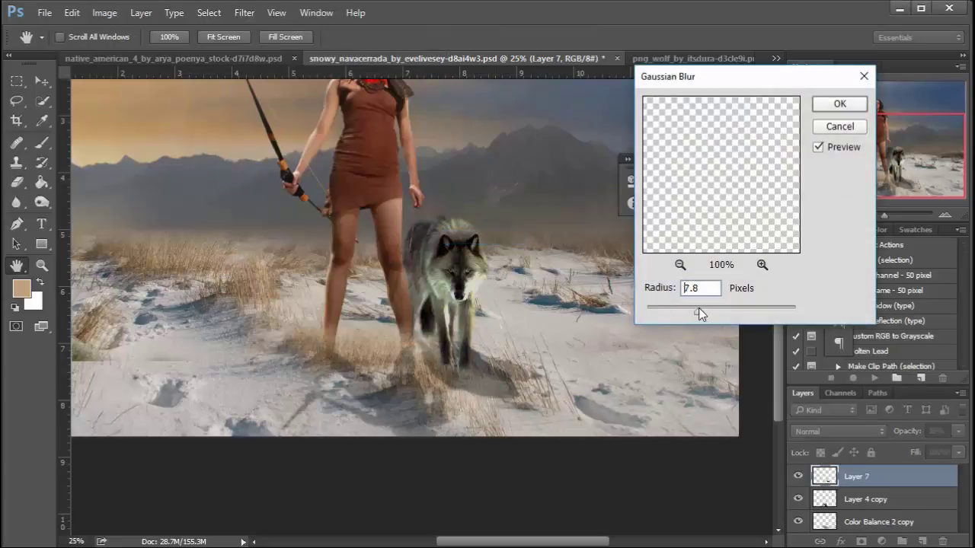
left_click(837, 122)
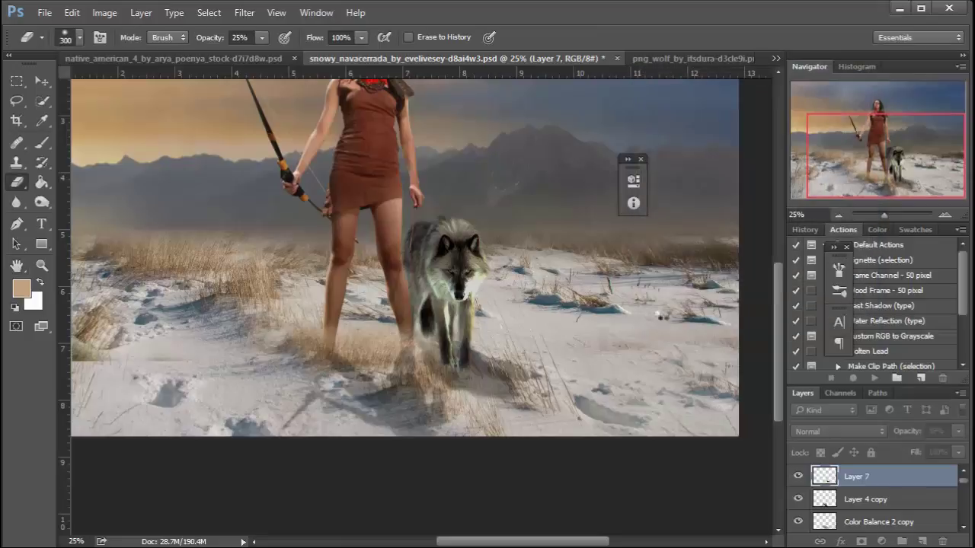
Stretch the lower-right corner of the wolf's shadow outward with Free Transform, and adjust Layer 4 copy's opacity to about 35%
key("ctrl+minus")
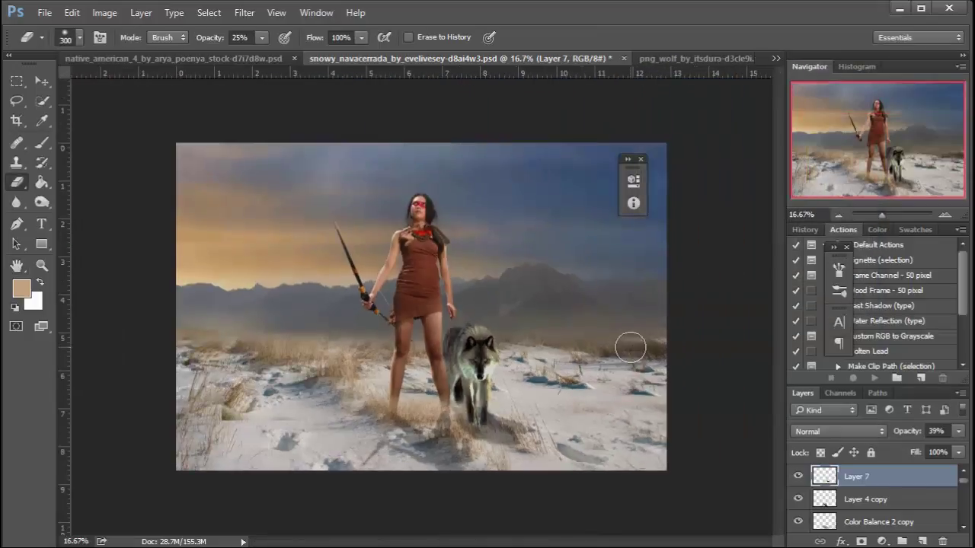
key("ctrl+t")
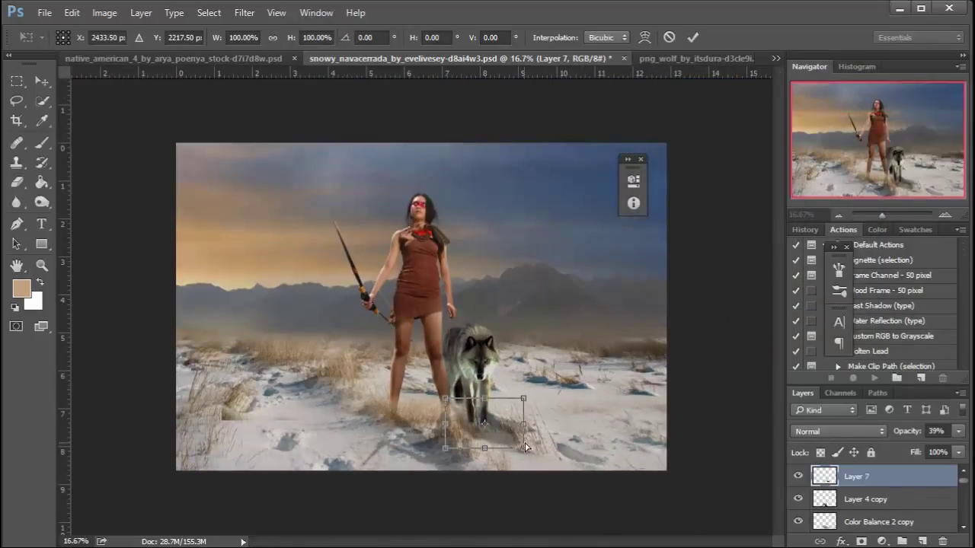
left_click_drag(525, 447, 540, 471)
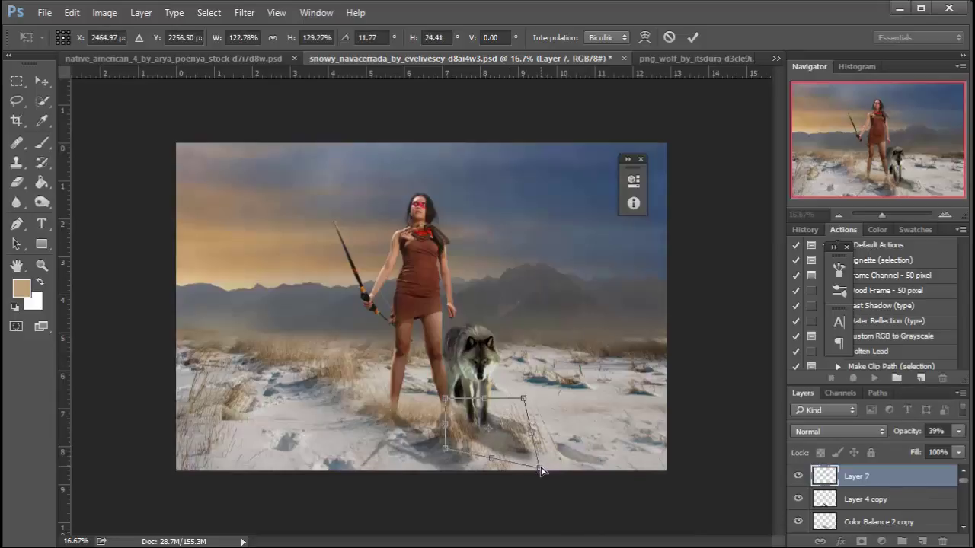
key("Return")
key("e")
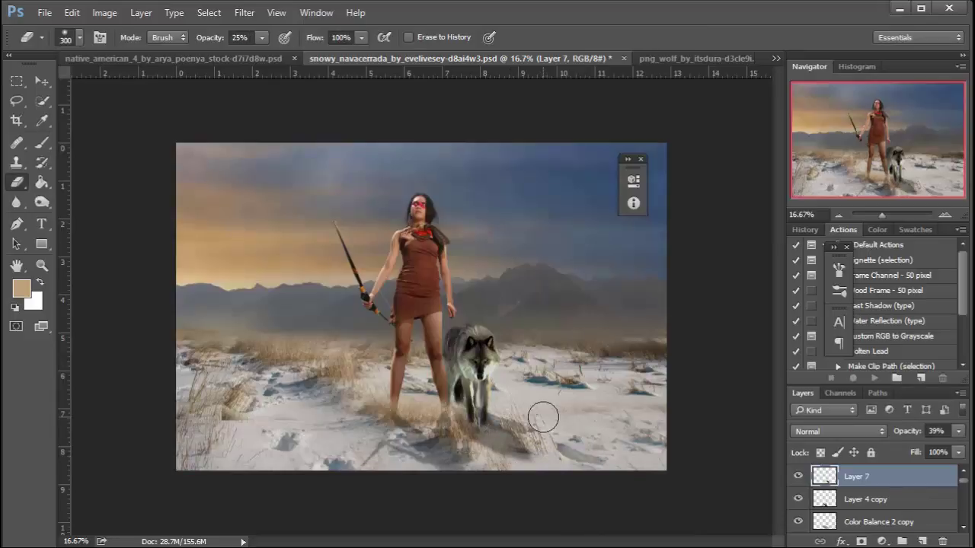
left_click(854, 501)
left_click(957, 431)
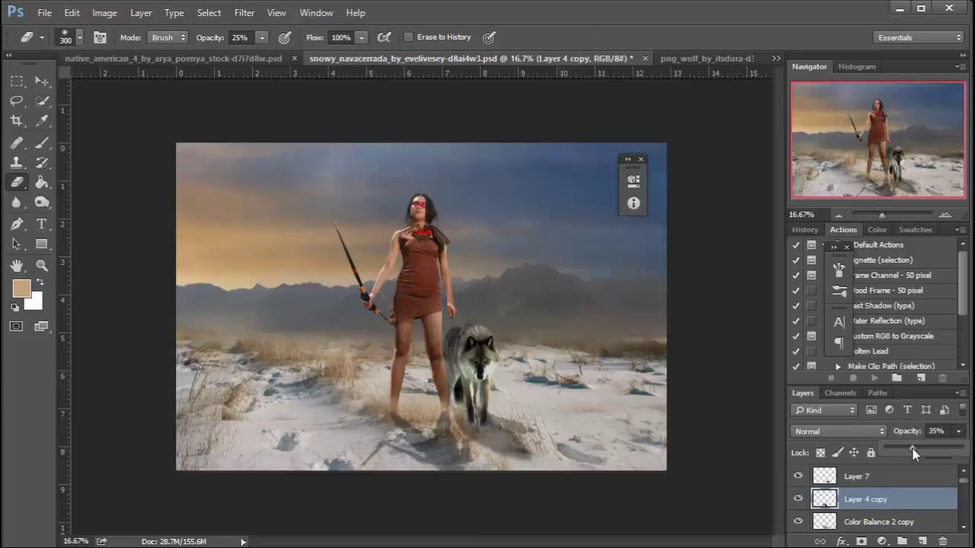
Distort Layer 7's shadow again, pulling its lower-right corner inward and its upper-left corner slightly outward
left_click(885, 478)
key("ctrl+t")
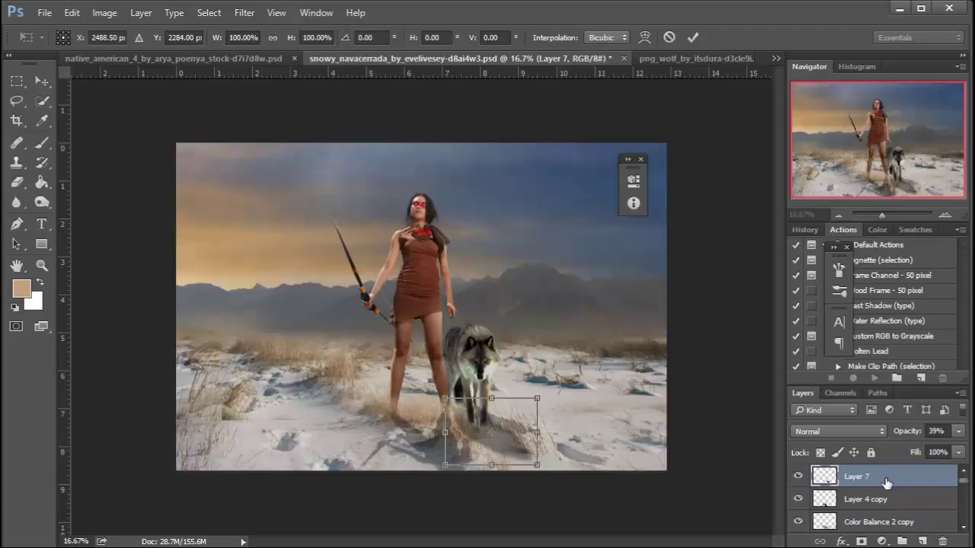
left_click_drag(537, 466, 527, 464)
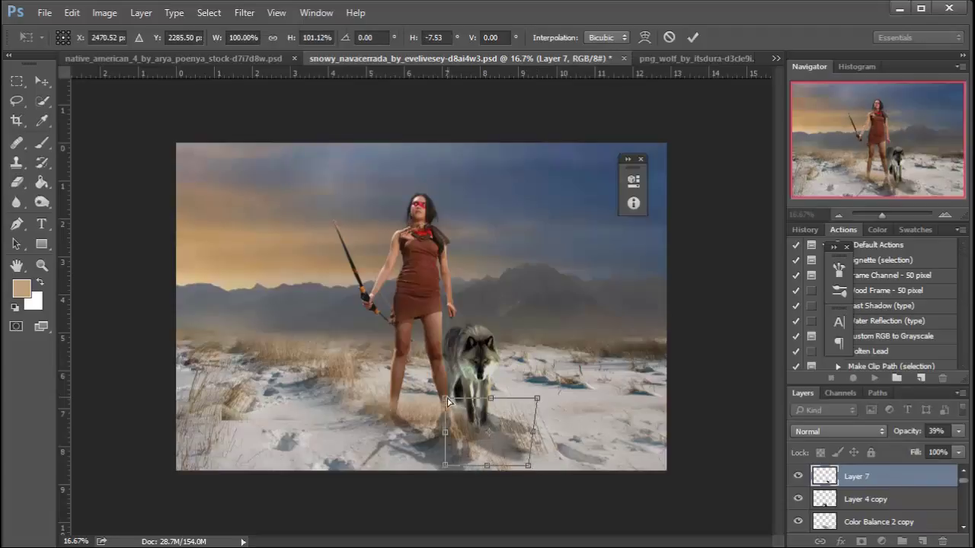
left_click_drag(449, 402, 445, 403)
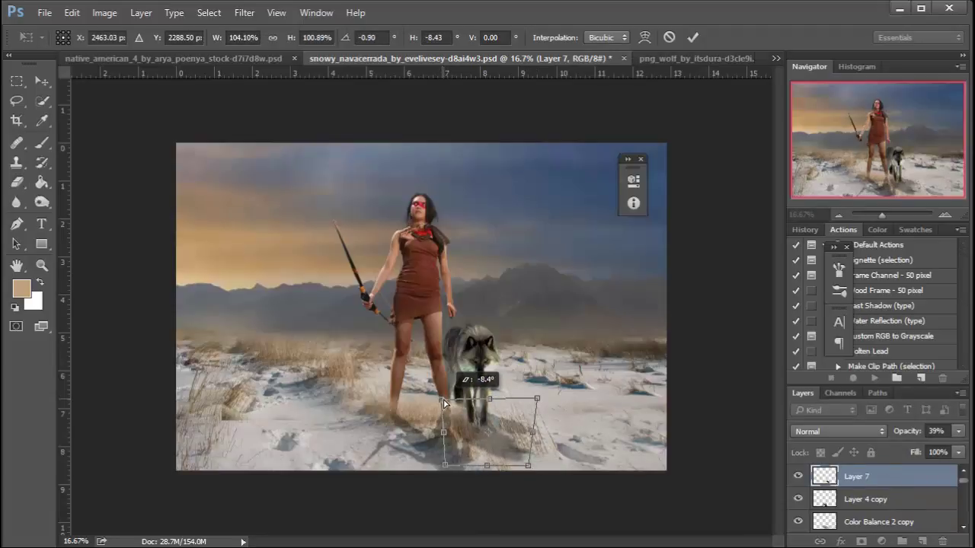
key("Return")
key("e")
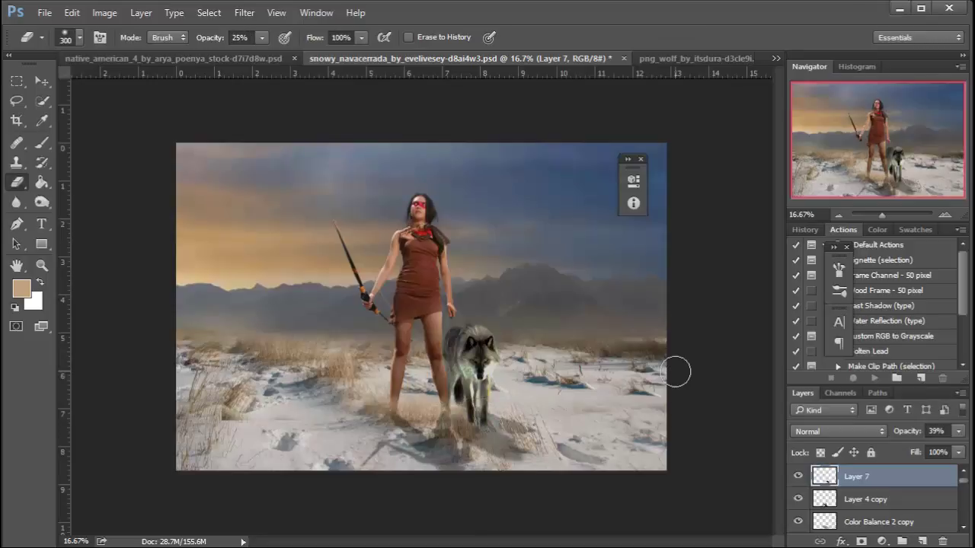
Add a Curves adjustment clipped to Layer 7 copy, raise the midtones to brighten the wolf, and invert its mask to black
scroll(965, 489, "down", 5)
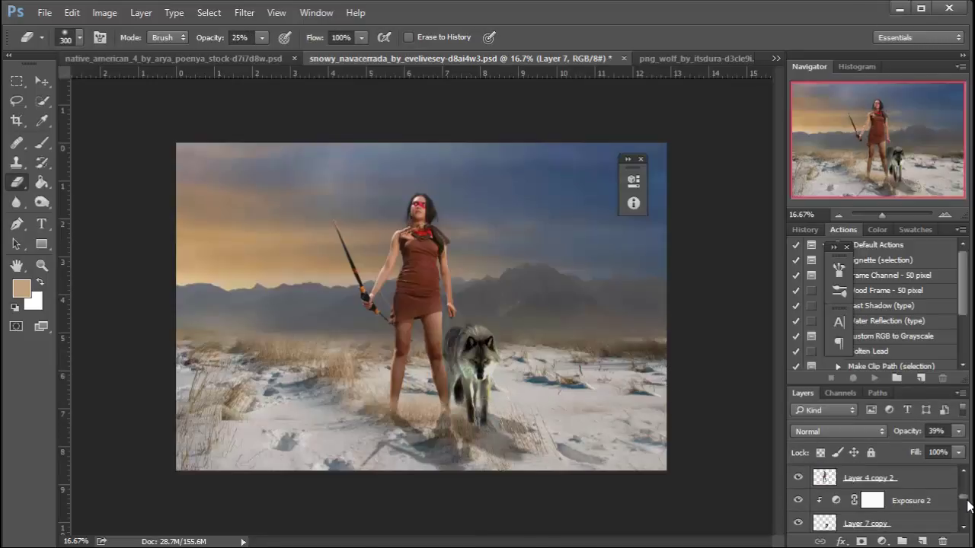
left_click(919, 496)
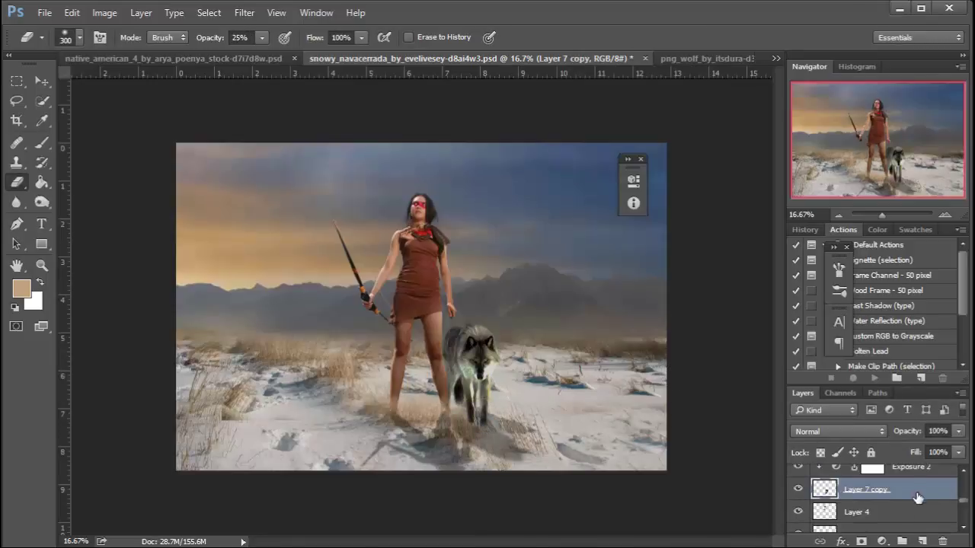
left_click(882, 541)
left_click(878, 304)
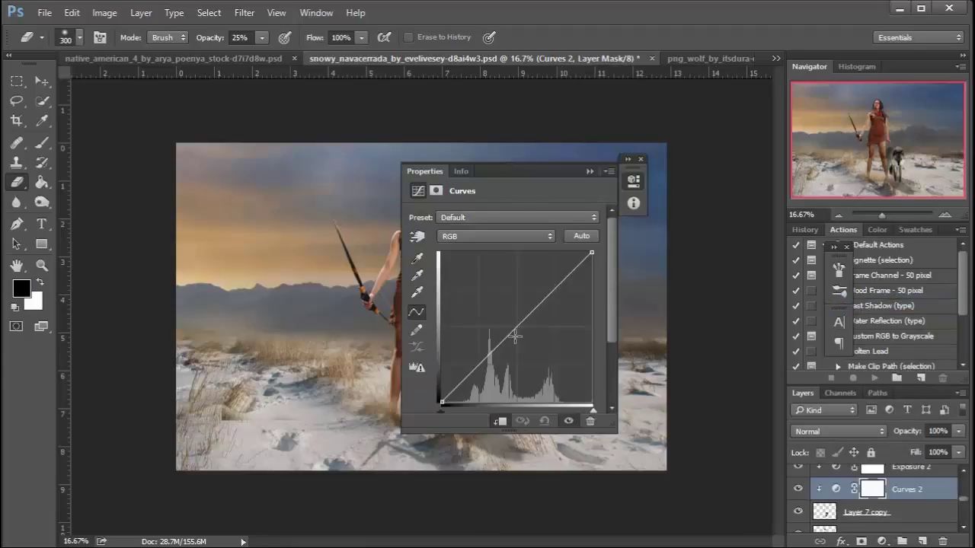
left_click_drag(515, 335, 500, 321)
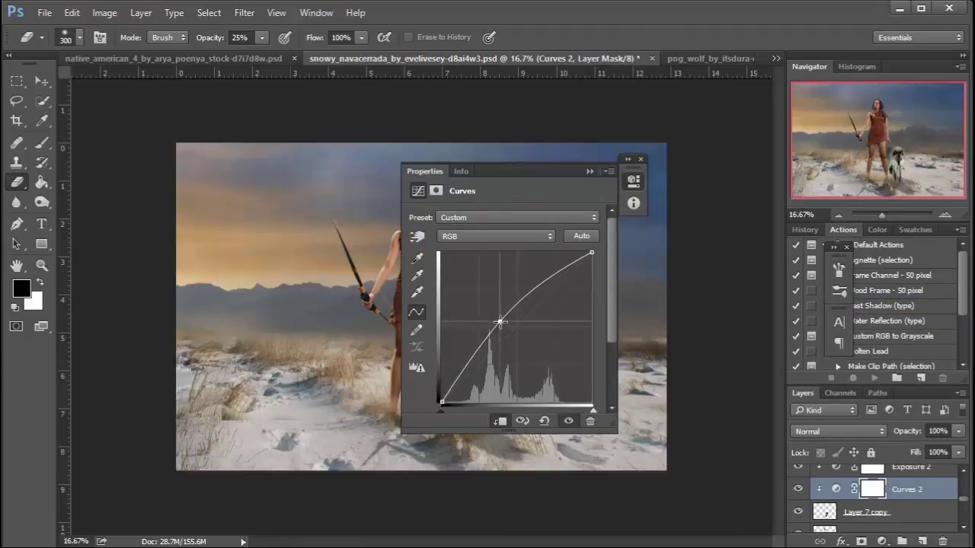
left_click(589, 170)
key("ctrl+i")
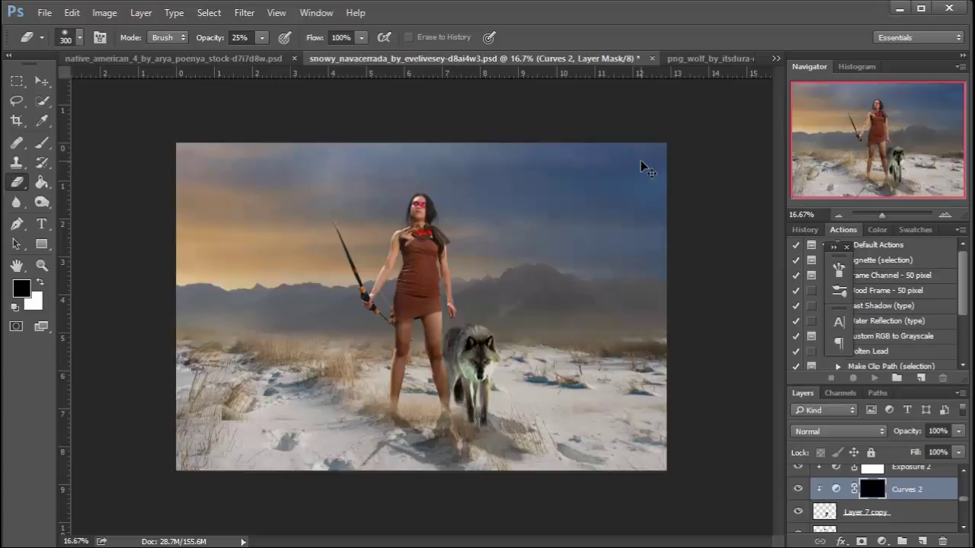
Reveal the brightening along the wolf's back by erasing on the Curves 2 mask with a 125 px Eraser at 63% opacity
scroll(640, 161, "up", 3)
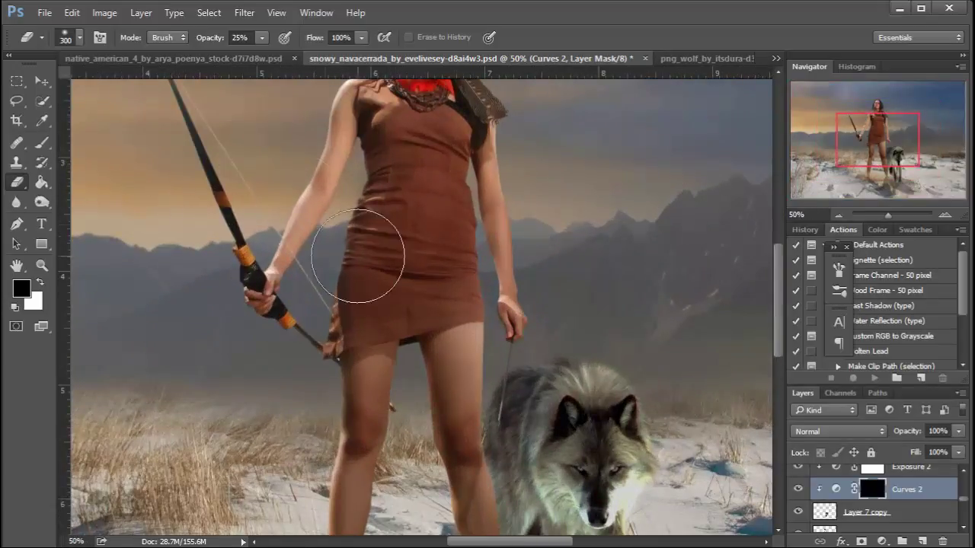
key("bracketleft")
key("bracketleft")
key("bracketleft")
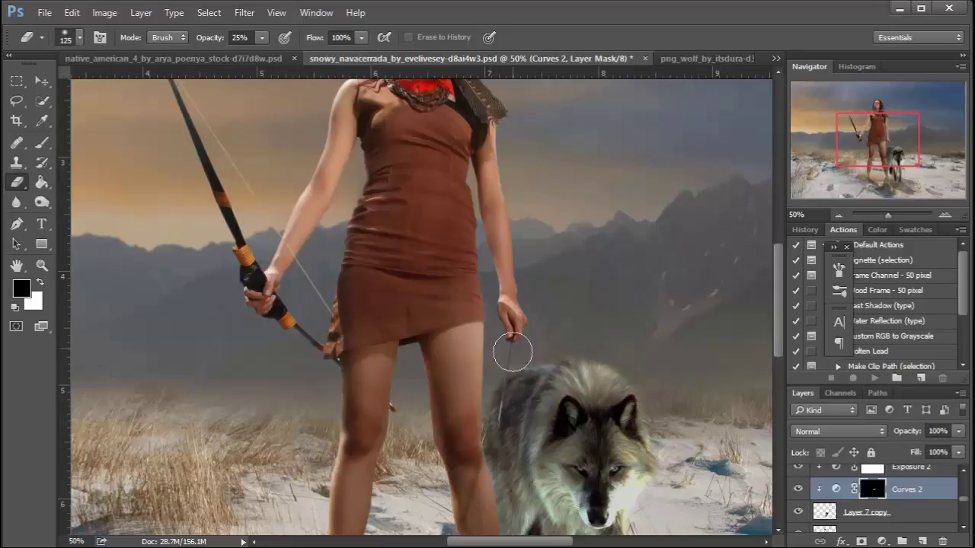
left_click(262, 37)
left_click(293, 55)
left_click(533, 367)
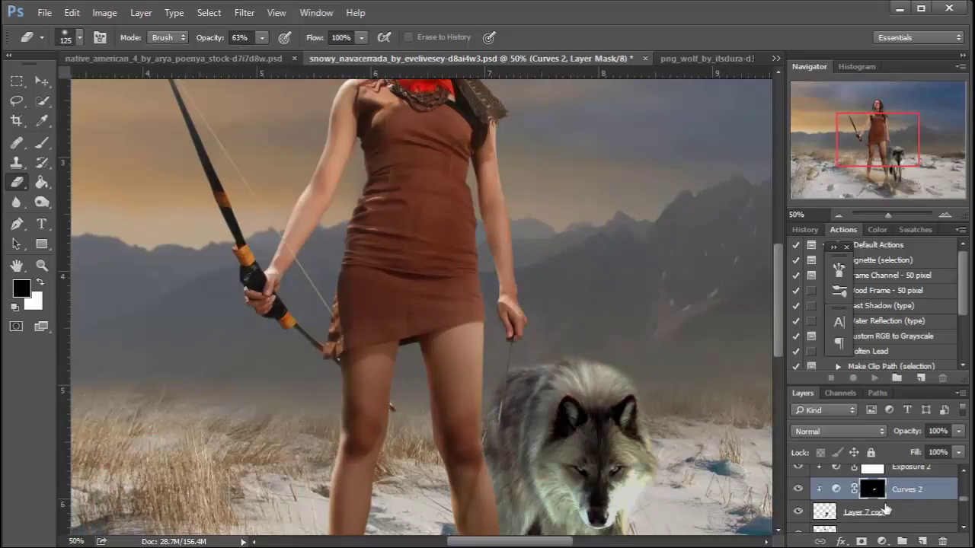
Add a second clipped Curves adjustment above Curves 2, lower the midtones to darken the wolf, and invert its mask
left_click(882, 541)
left_click(881, 305)
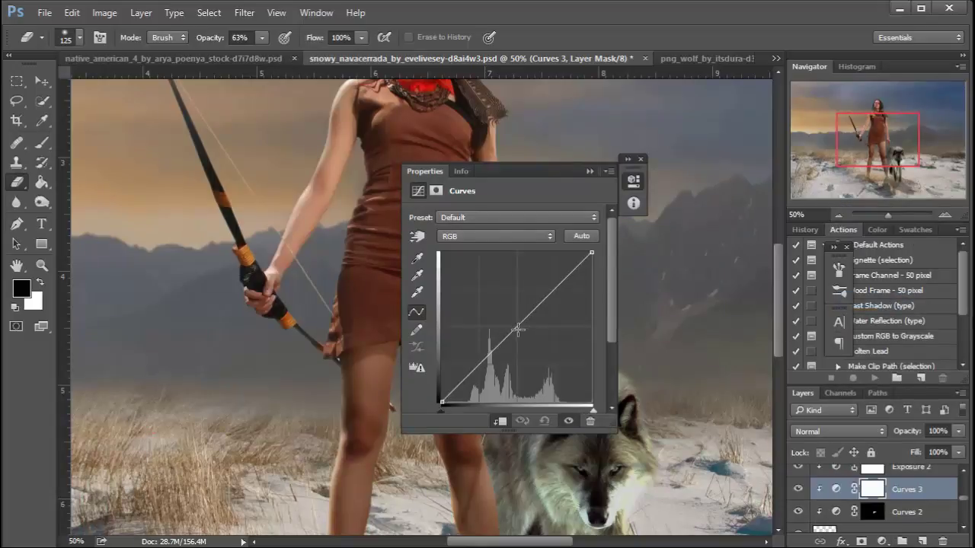
left_click_drag(517, 329, 522, 341)
left_click(632, 180)
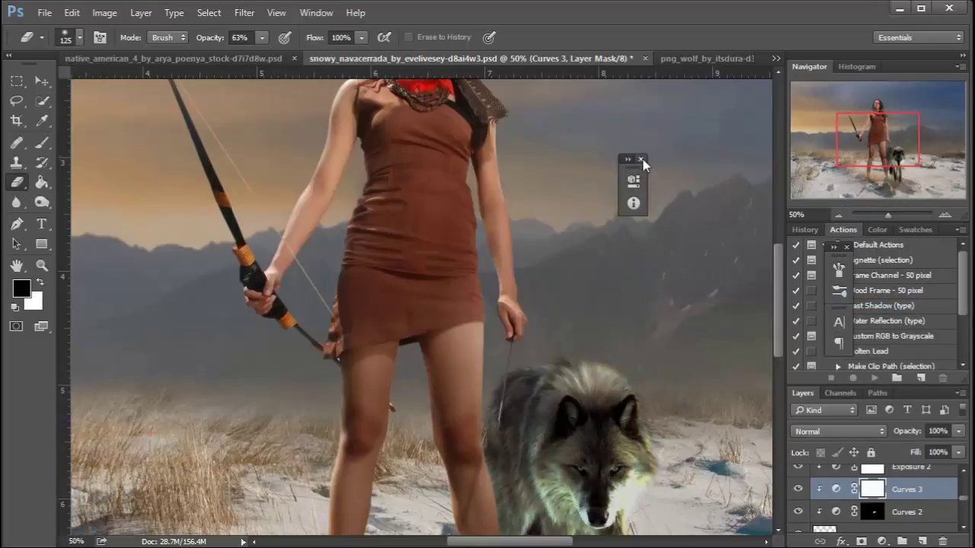
left_click(642, 160)
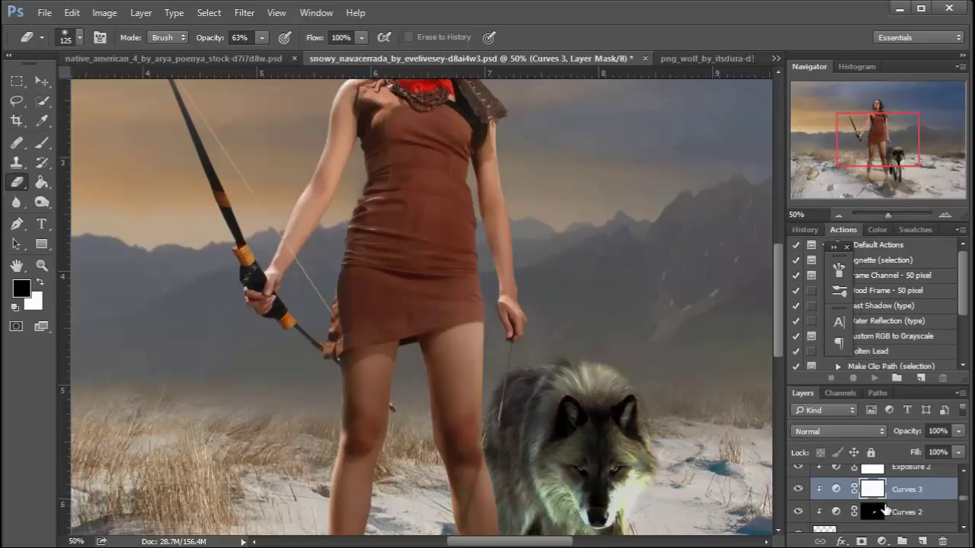
key("ctrl+i")
Reveal the darkening on the wolf's shaded side and head by erasing on the Curves 3 mask
scroll(533, 297, "down", 5)
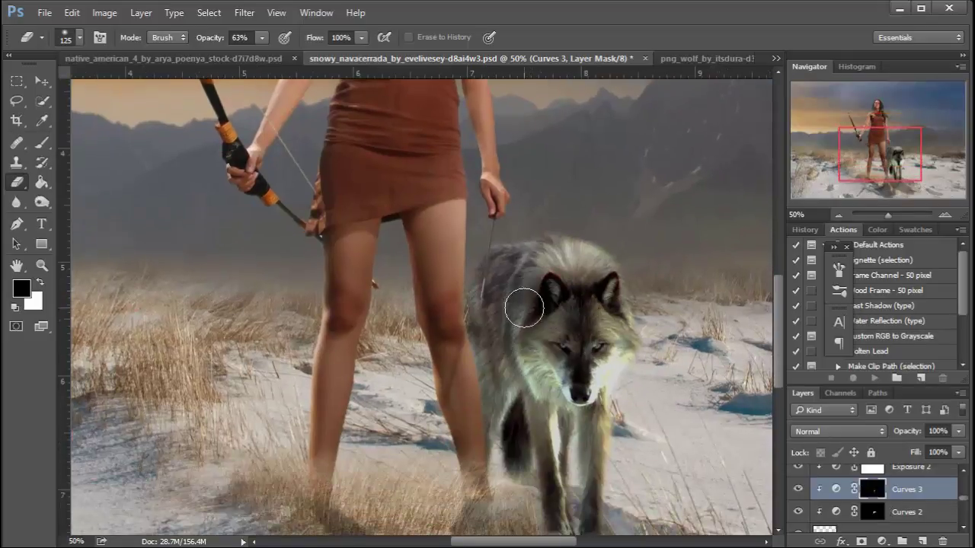
mouse_move(524, 308)
left_mouse_down()
mouse_move(578, 440)
mouse_move(615, 337)
mouse_move(589, 345)
mouse_move(543, 415)
mouse_move(546, 356)
mouse_move(628, 379)
mouse_move(546, 257)
mouse_move(530, 381)
mouse_move(511, 303)
mouse_move(630, 388)
left_mouse_up()
key("ctrl+minus")
key("ctrl+minus")
key("ctrl+minus")
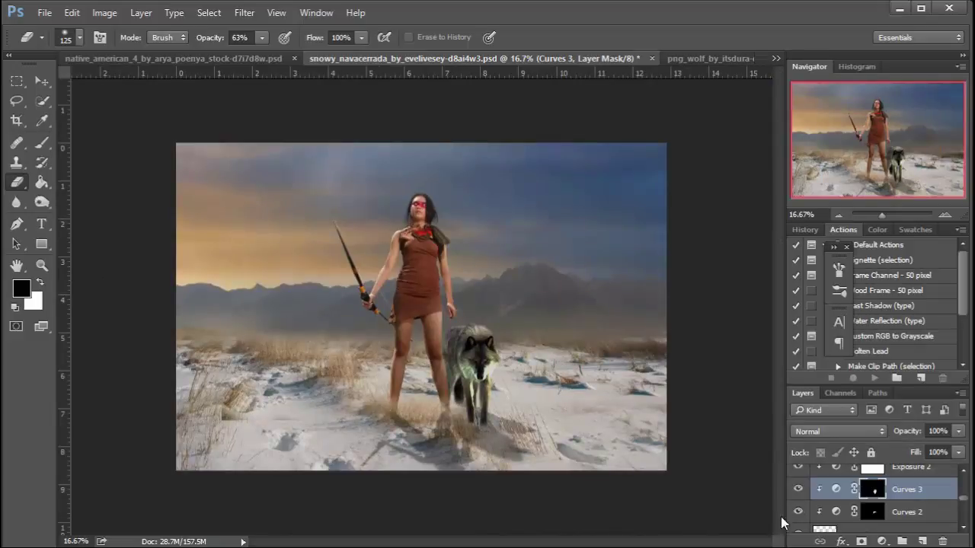
Compare the wolf with and without the Curves 3 adjustment, and open the layer's opacity setting
left_click(797, 490)
left_click(797, 489)
left_click(798, 489)
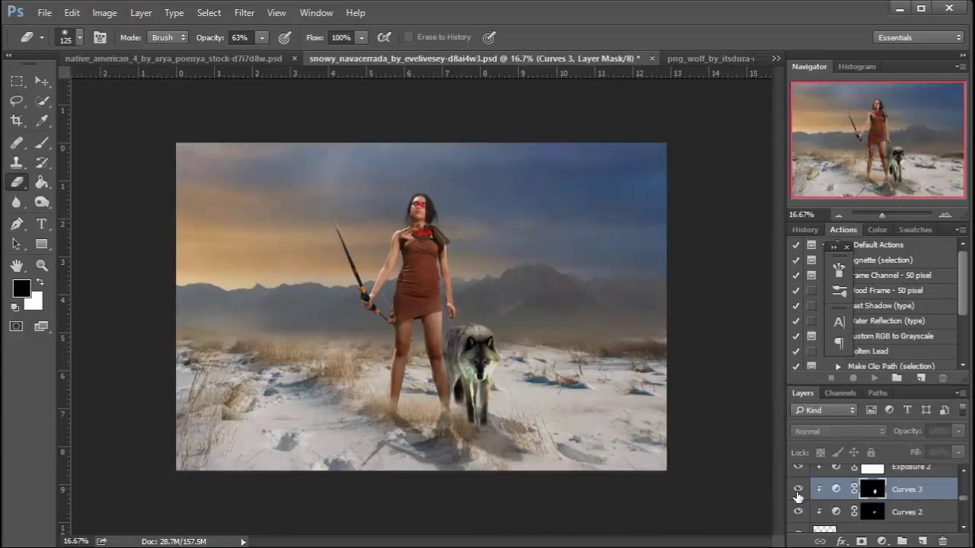
left_click(797, 490)
left_click(958, 431)
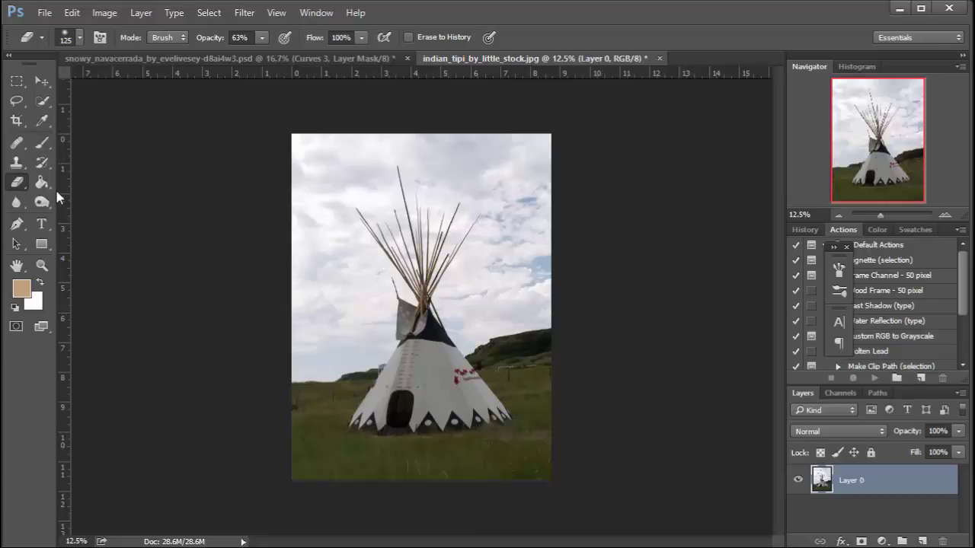
Select the sky around the tipi and its poles with the Magic Wand at tolerance 30, adding the missed cloud patches
left_click(42, 100)
left_click(114, 116)
left_click(344, 279)
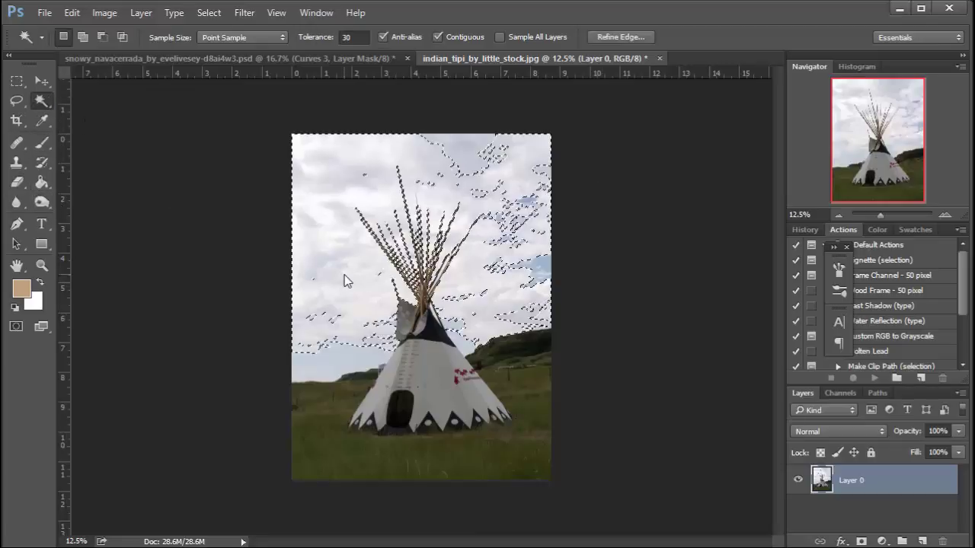
key("ctrl+plus")
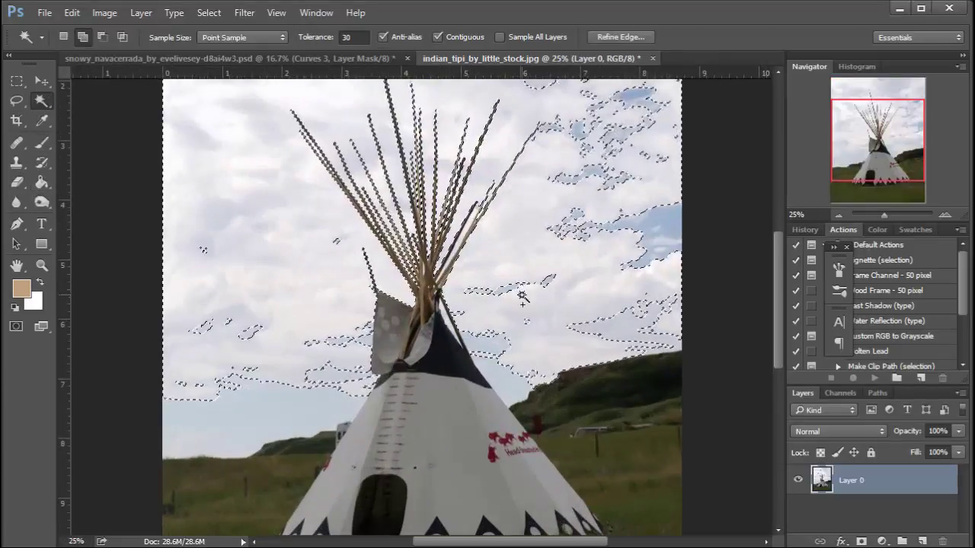
left_click(576, 199)
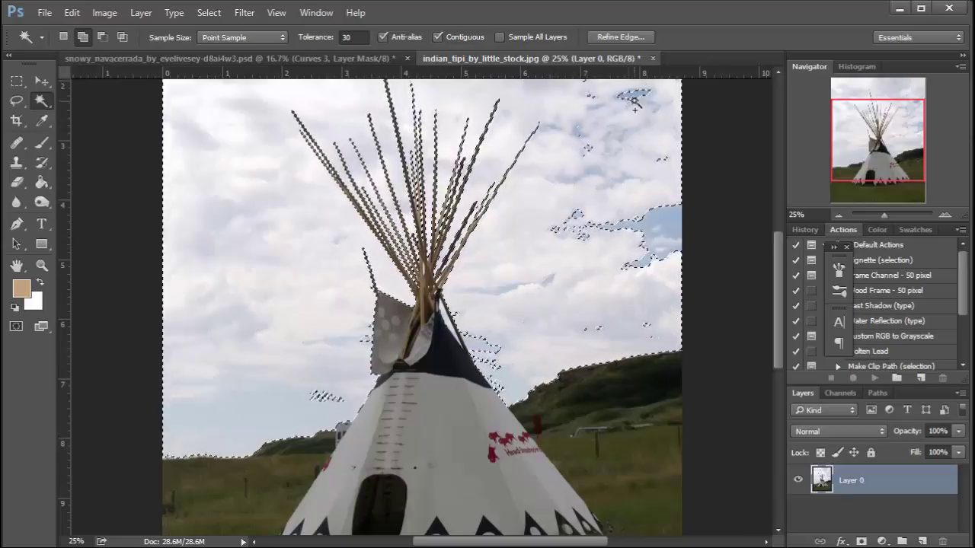
left_click(592, 97)
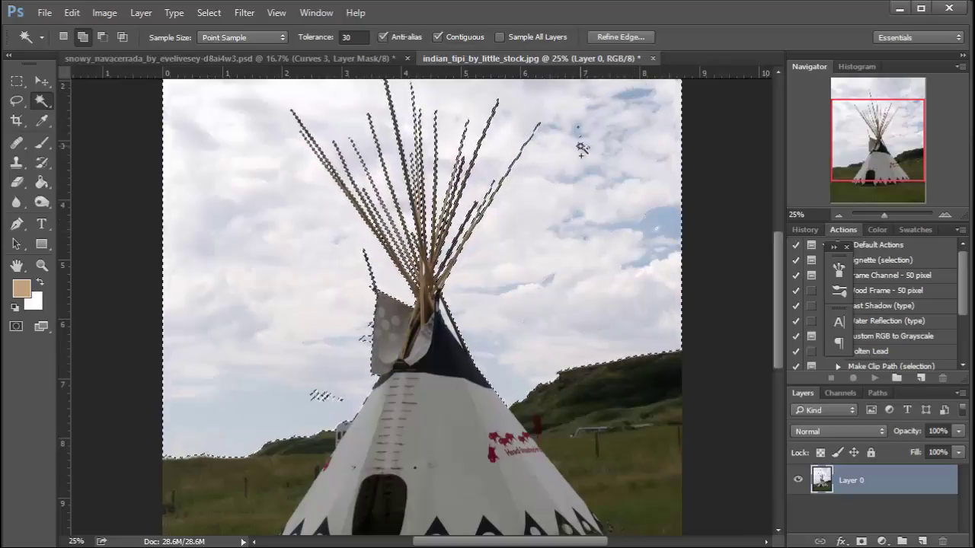
left_click(337, 398, "shift")
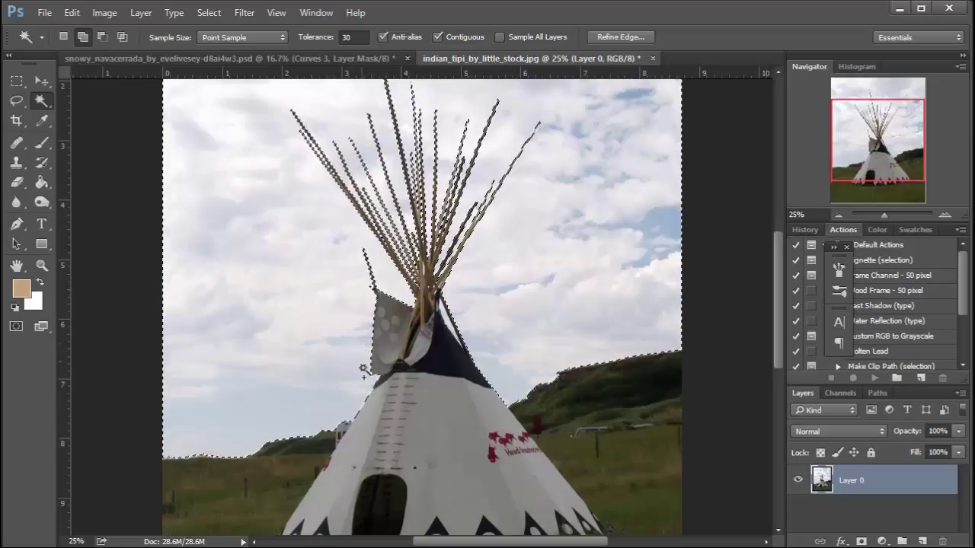
Add the grass field and the hills around the tipi to the Magic Wand selection
left_click_drag(420, 464, 426, 312)
left_click(293, 409, "shift")
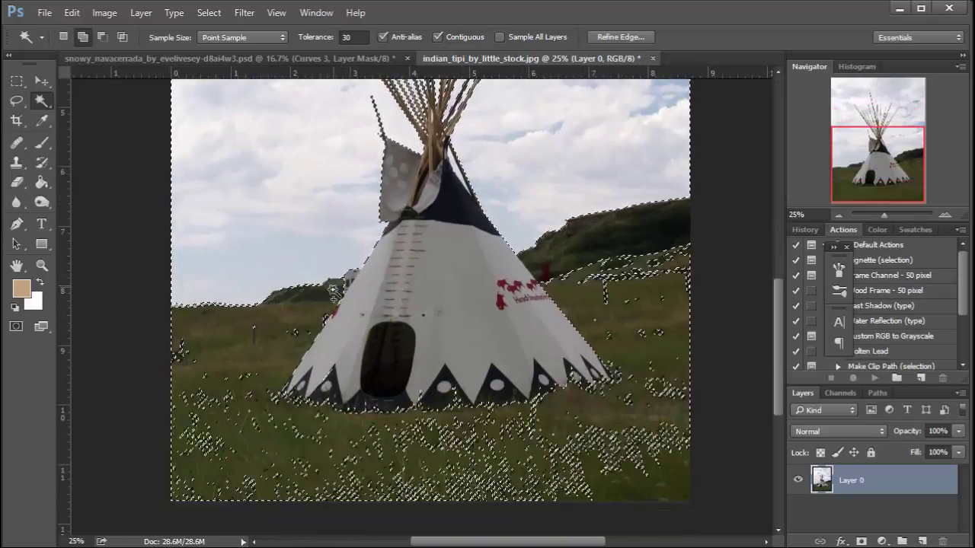
left_click(366, 428)
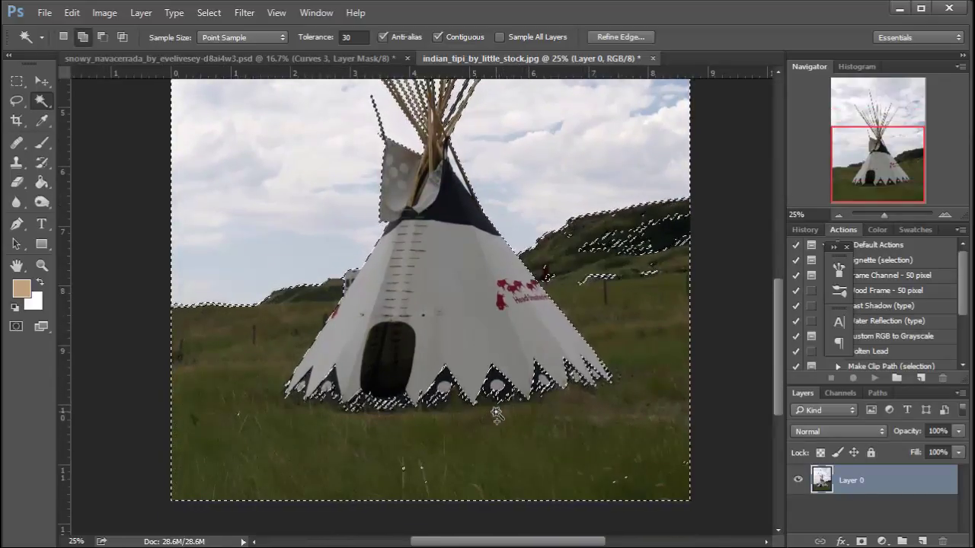
left_click(553, 240)
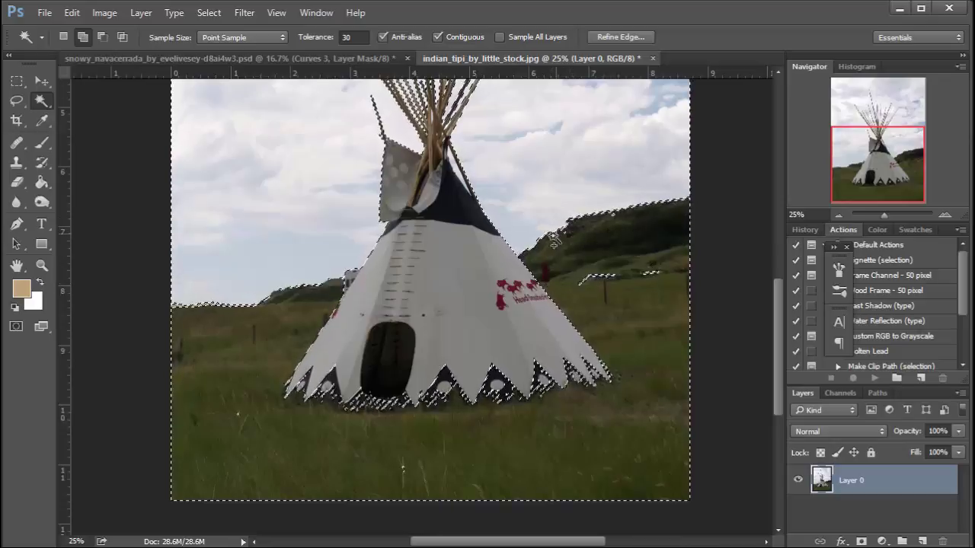
left_click(405, 332)
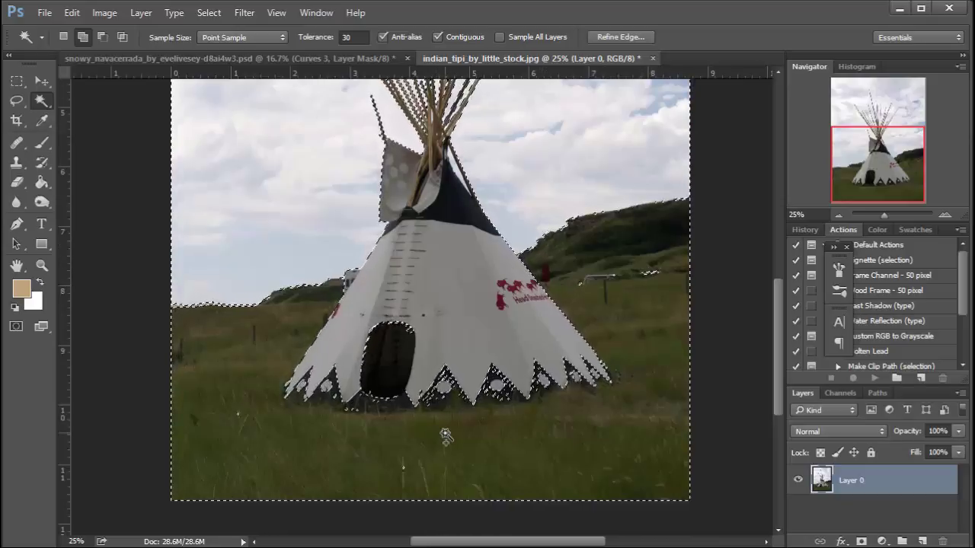
Subtract the tipi's doorway and dark base trim with a 60 px Quick Selection brush, and add the leftover grass patches
right_click(41, 101)
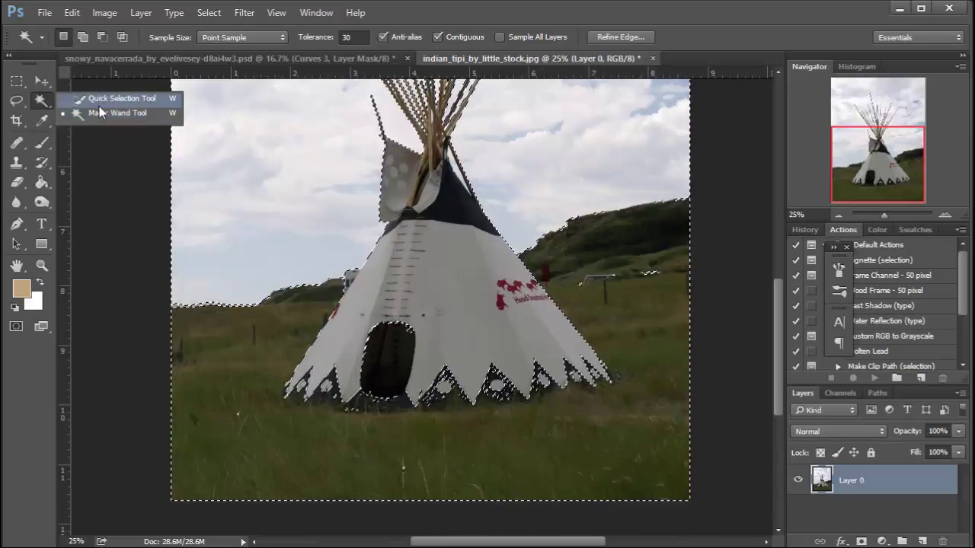
left_click(114, 98)
left_click(371, 374)
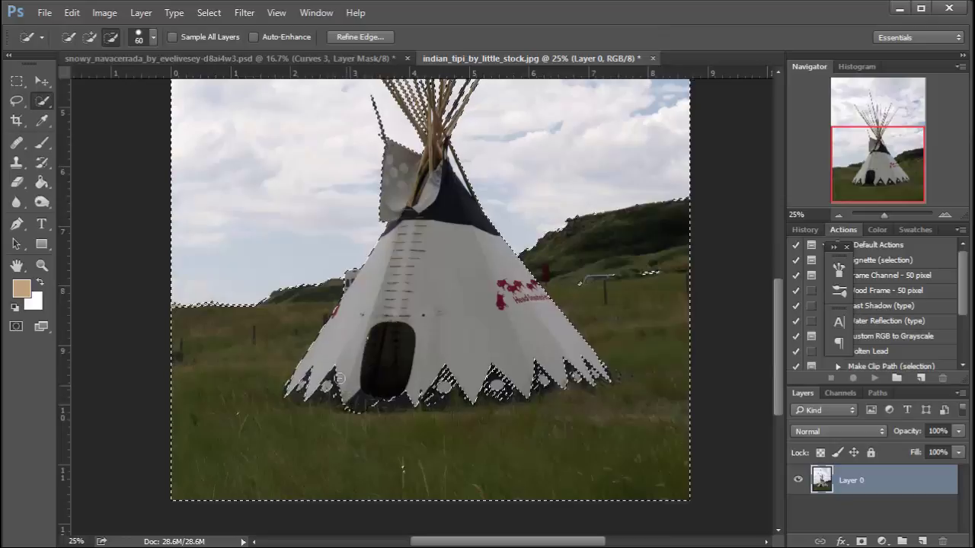
mouse_move(392, 404)
left_mouse_down()
mouse_move(578, 374)
mouse_move(529, 393)
mouse_move(578, 382)
mouse_move(591, 369)
mouse_move(572, 380)
mouse_move(583, 368)
mouse_move(563, 374)
mouse_move(596, 381)
mouse_move(567, 373)
mouse_move(508, 391)
left_mouse_up()
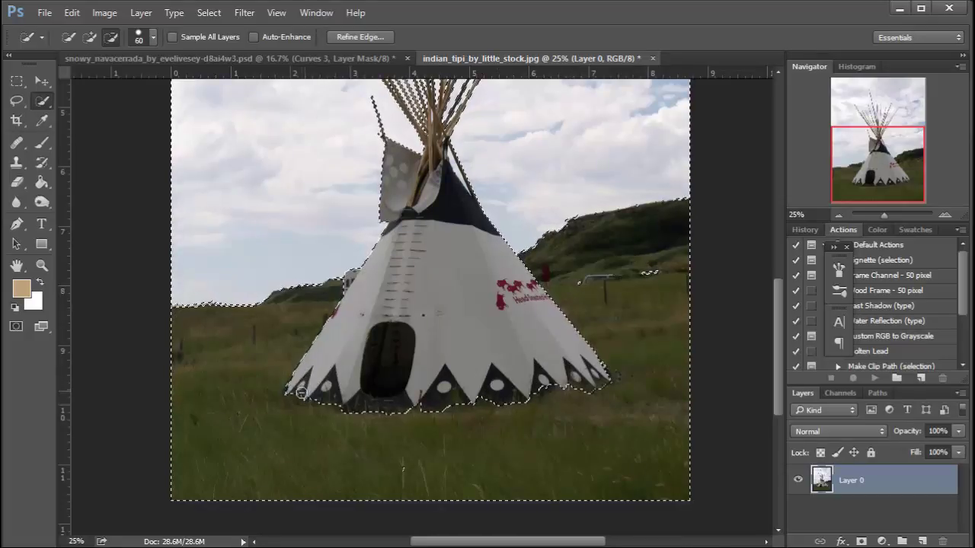
left_click(425, 475, "shift")
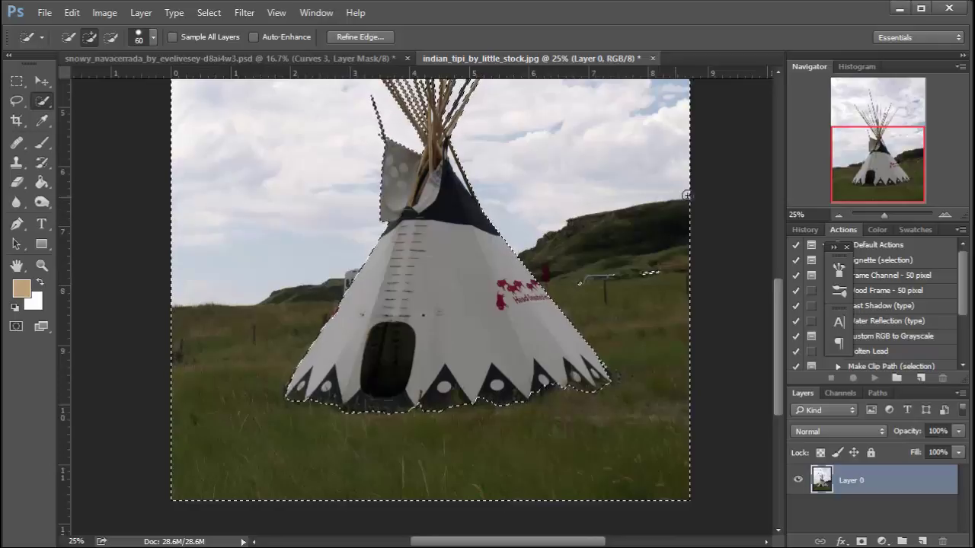
Mask out the selected background, move the tipi into the snowy mountain document, and place its layer unclipped above Layer 7
scroll(613, 333, "up", 5)
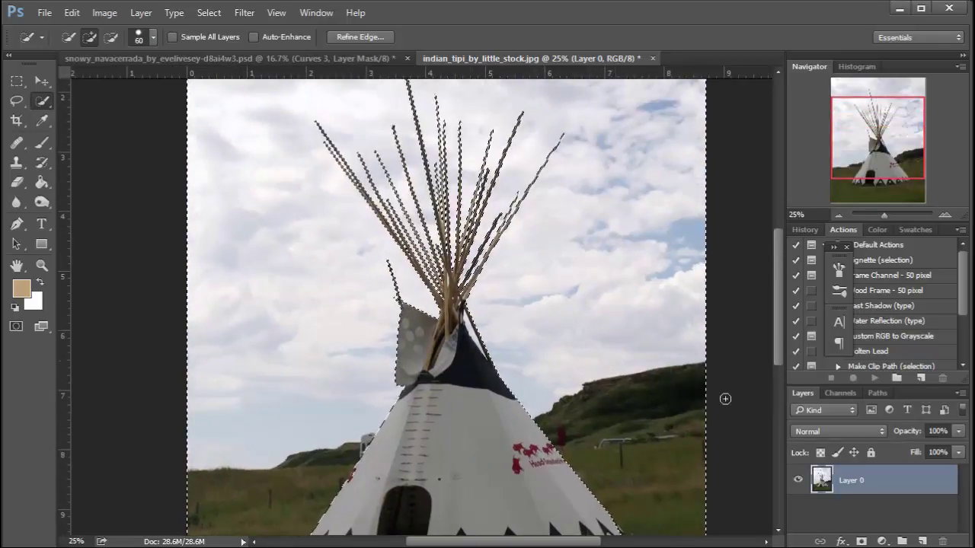
left_click(861, 541)
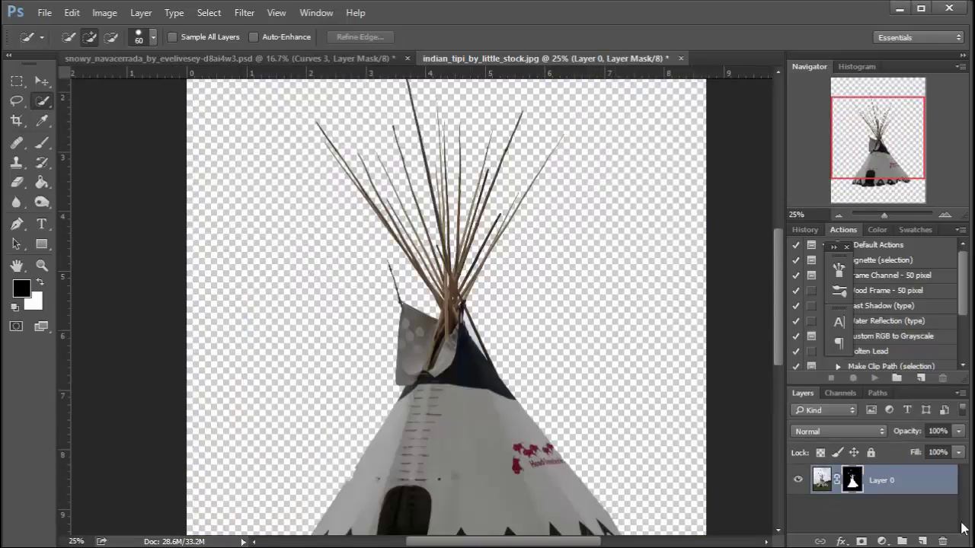
left_click(43, 81)
left_click_drag(471, 386, 291, 198)
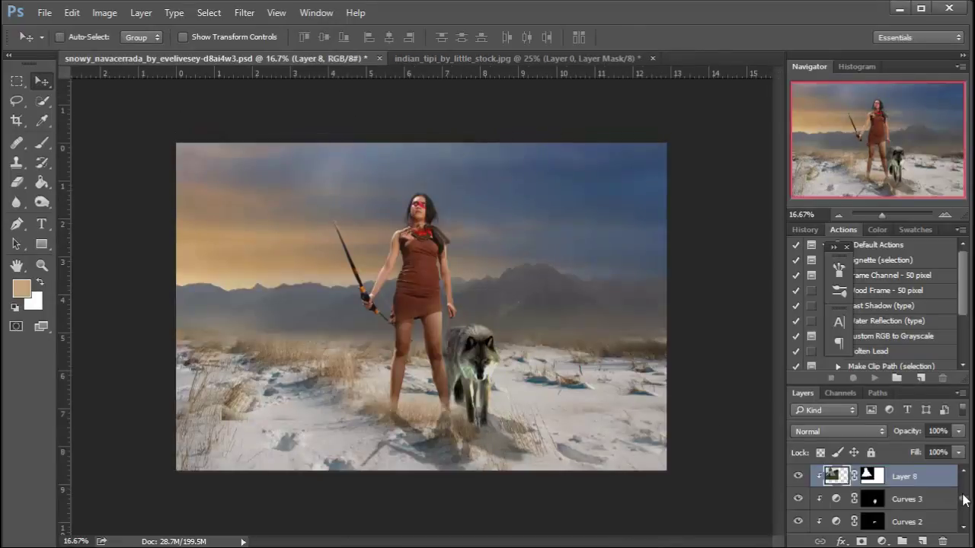
mouse_move(926, 478)
left_mouse_down()
mouse_move(919, 436)
mouse_move(926, 468)
left_mouse_up()
Scale the tipi to about 56%, rotate it about 2.66°, and place it on the ground behind the woman's bow side
key("ctrl+t")
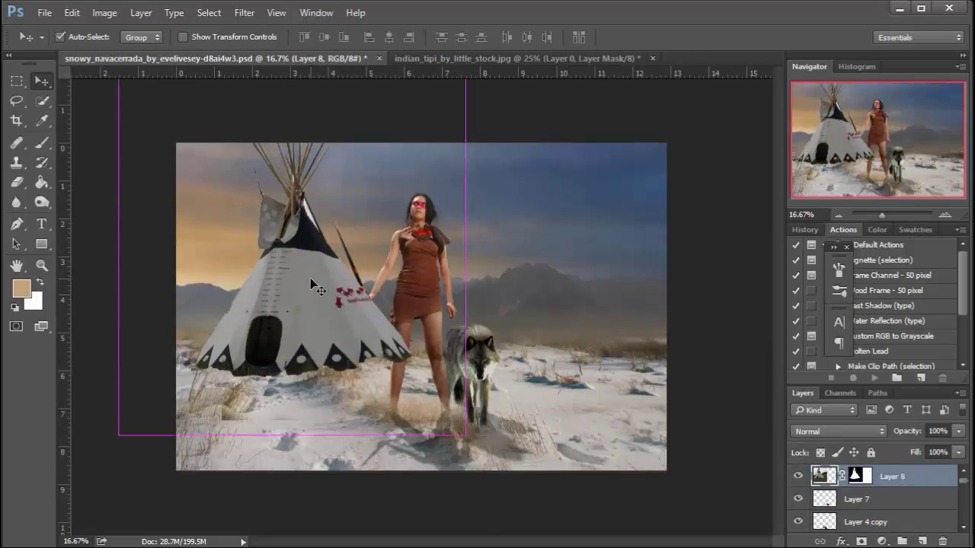
left_click_drag(464, 434, 359, 298)
left_click_drag(255, 224, 288, 323)
left_click_drag(393, 398, 347, 335)
left_click_drag(286, 263, 312, 317)
left_click_drag(426, 134, 382, 141)
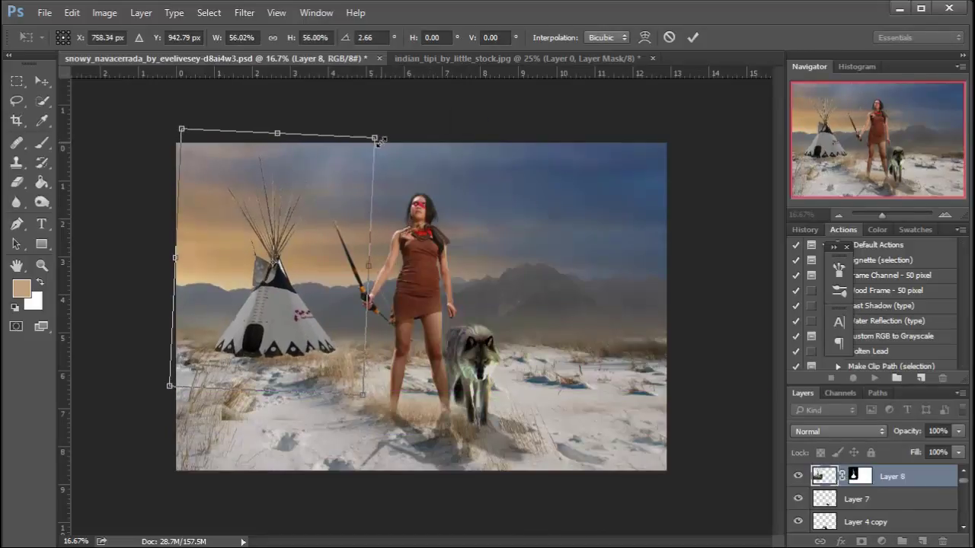
key("Return")
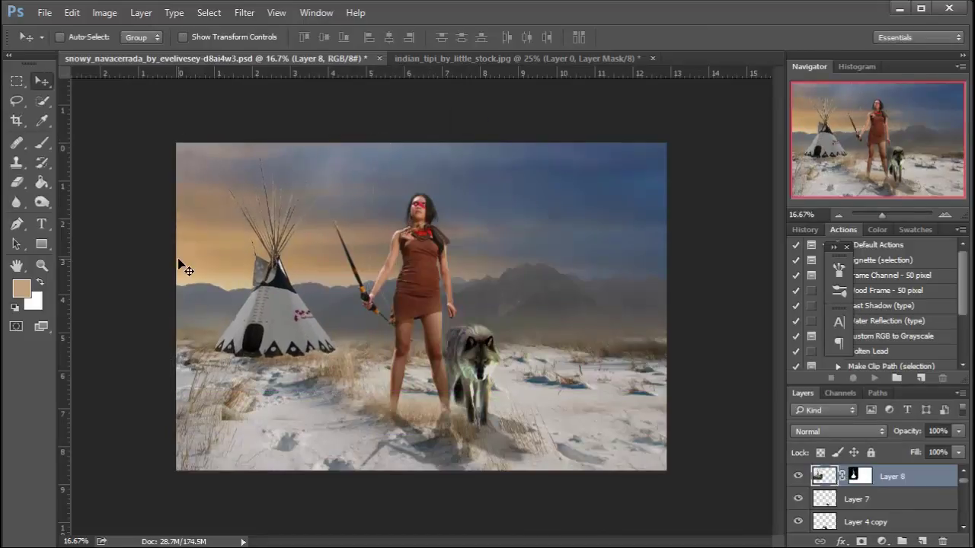
Remove the layer mask from Layer 8, applying it to the tipi
left_click(17, 182)
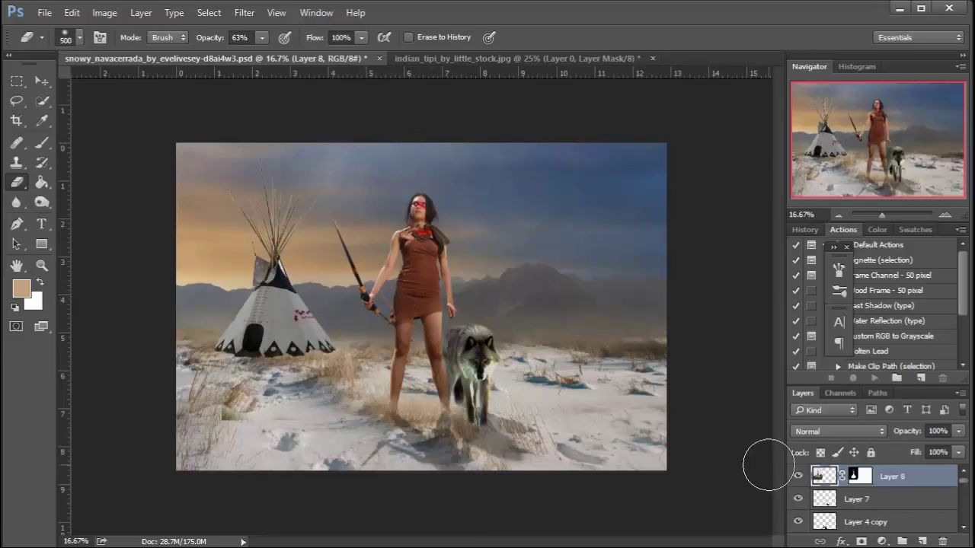
left_click(857, 475)
left_click_drag(857, 475, 943, 541)
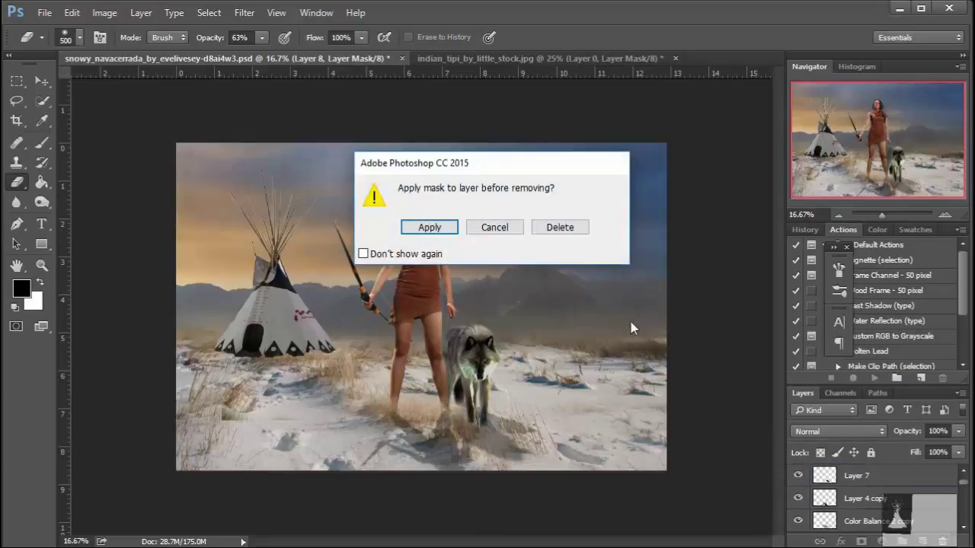
left_click(429, 227)
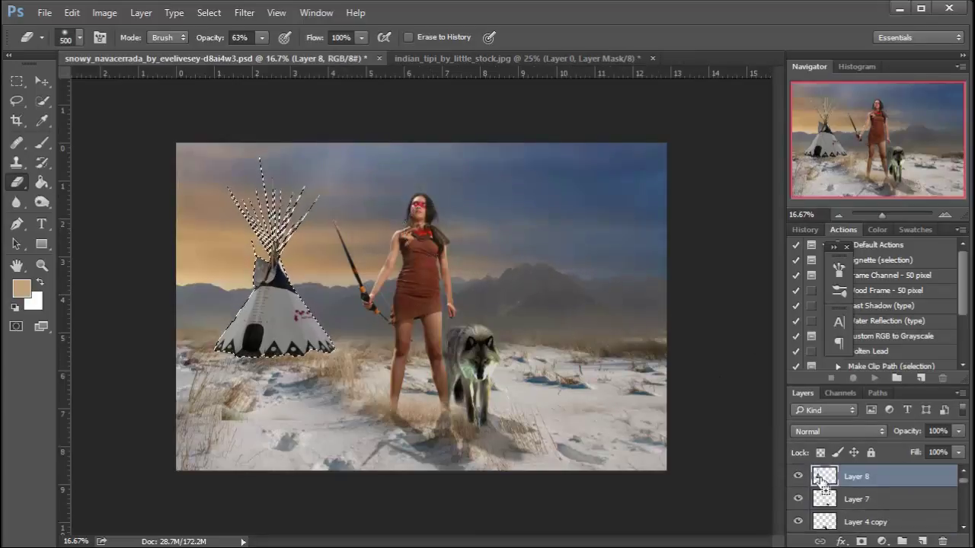
Invert the tipi selection, feather it by 2 pixels, delete the fringe around the tipi, and deselect
left_click(16, 100)
right_click(262, 281)
left_click(294, 337)
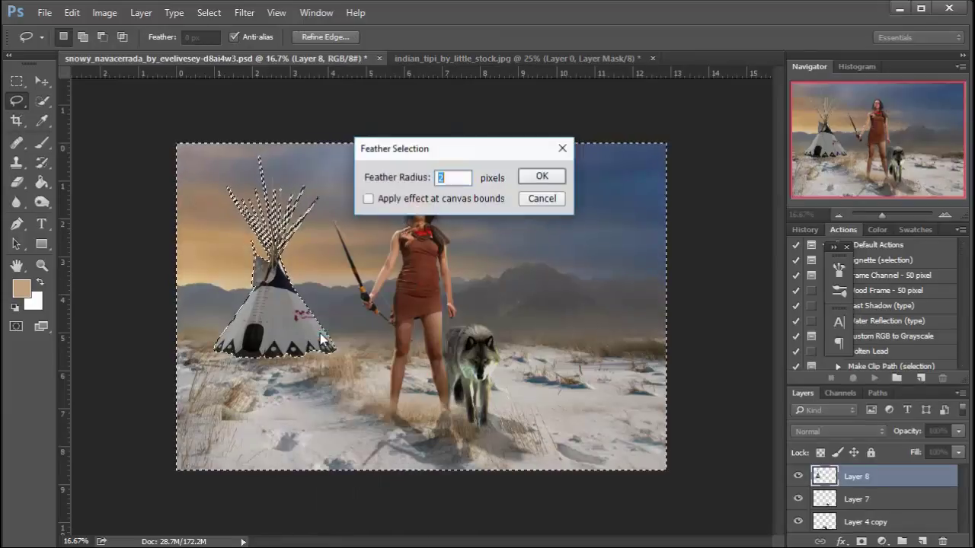
left_click(540, 175)
key("Delete")
key("ctrl+d")
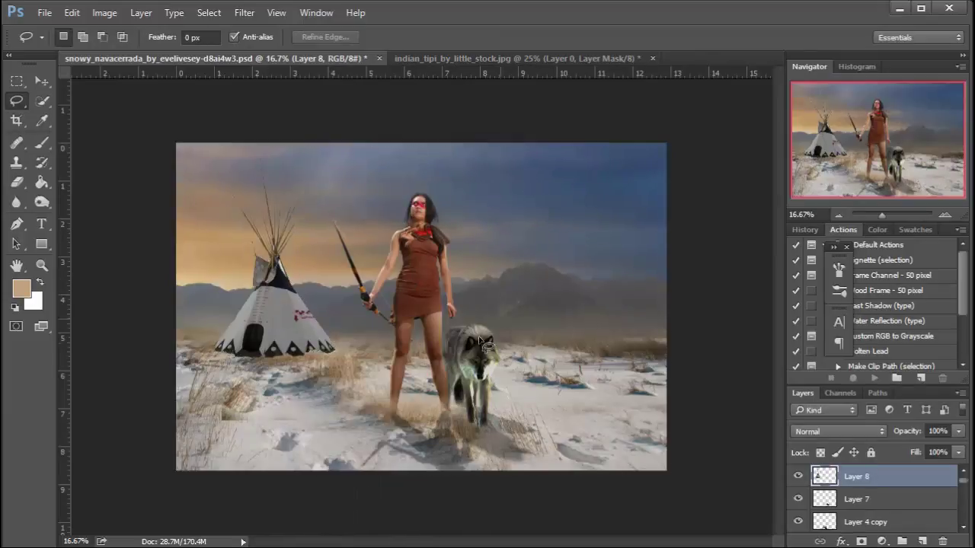
Set the Eraser to the 134 px grass-shaped brush tip for work on the tipi's base
key("ctrl+plus")
key("ctrl+plus")
key("ctrl+plus")
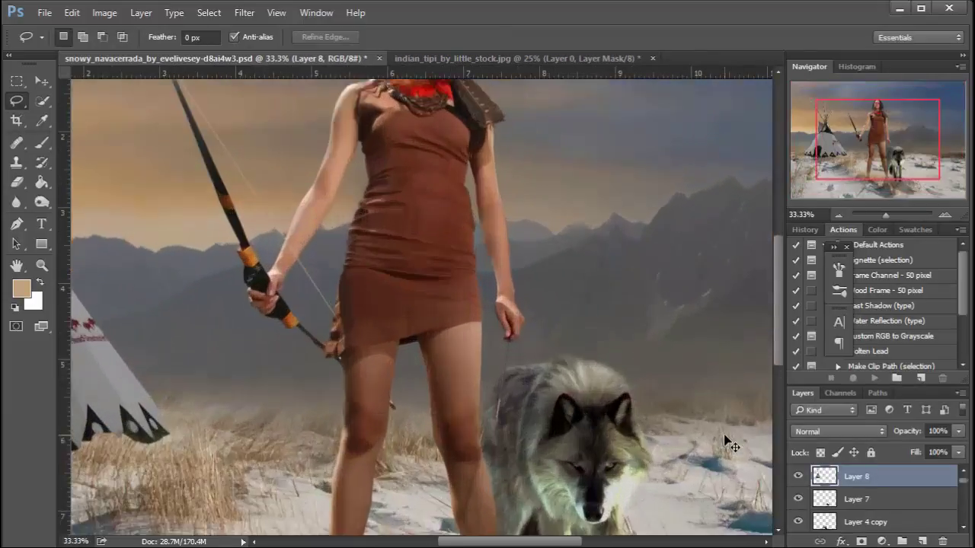
left_click_drag(237, 401, 577, 283)
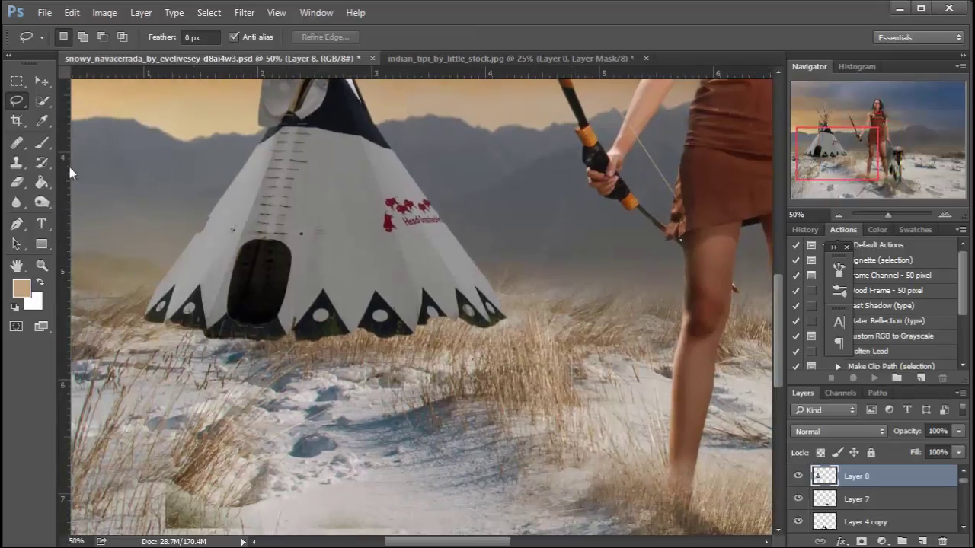
left_click(17, 182)
left_click(76, 36)
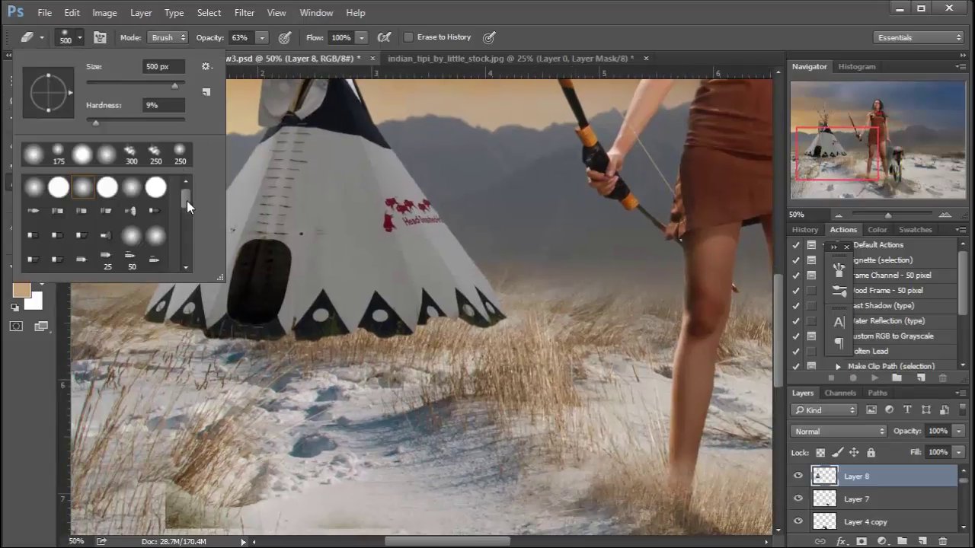
left_click_drag(184, 206, 187, 251)
left_click(156, 204)
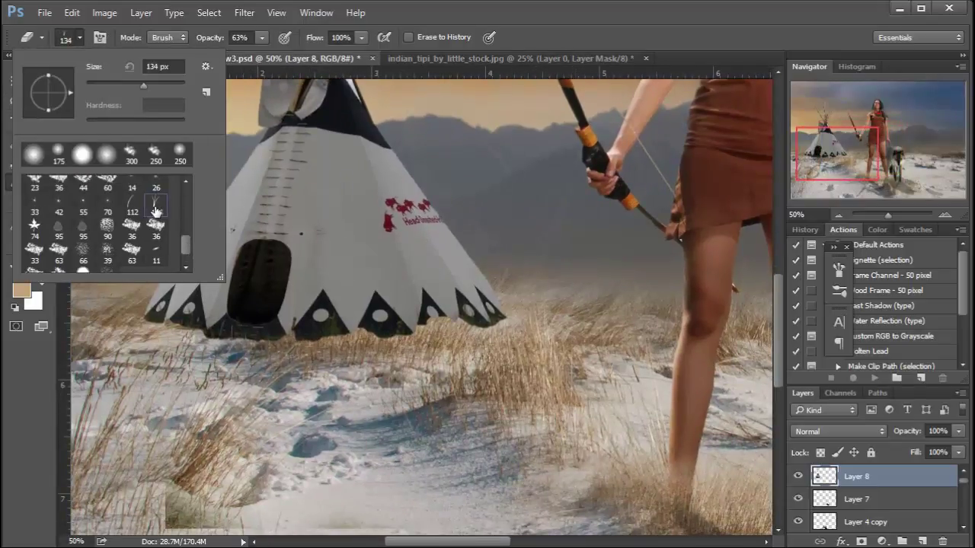
left_click(579, 44)
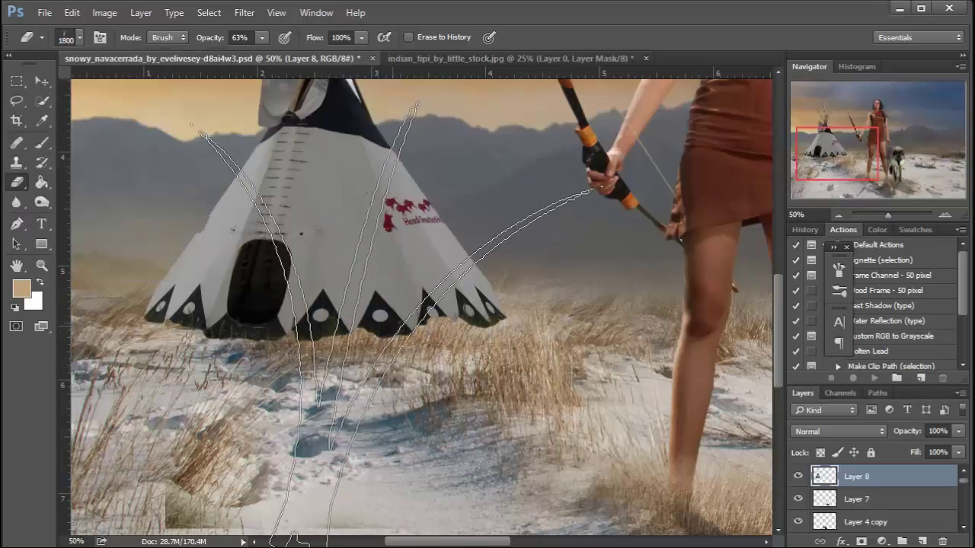
Reduce the grass eraser to 150 px and erase along the tipi's bottom edge so the dry grass overlaps it
key("bracketleft")
key("bracketleft")
key("bracketleft")
key("bracketleft")
key("bracketleft")
key("bracketleft")
key("bracketleft")
key("bracketleft")
key("bracketleft")
key("bracketleft")
key("bracketleft")
key("bracketleft")
key("bracketleft")
key("bracketleft")
key("bracketleft")
key("bracketleft")
key("bracketleft")
key("bracketleft")
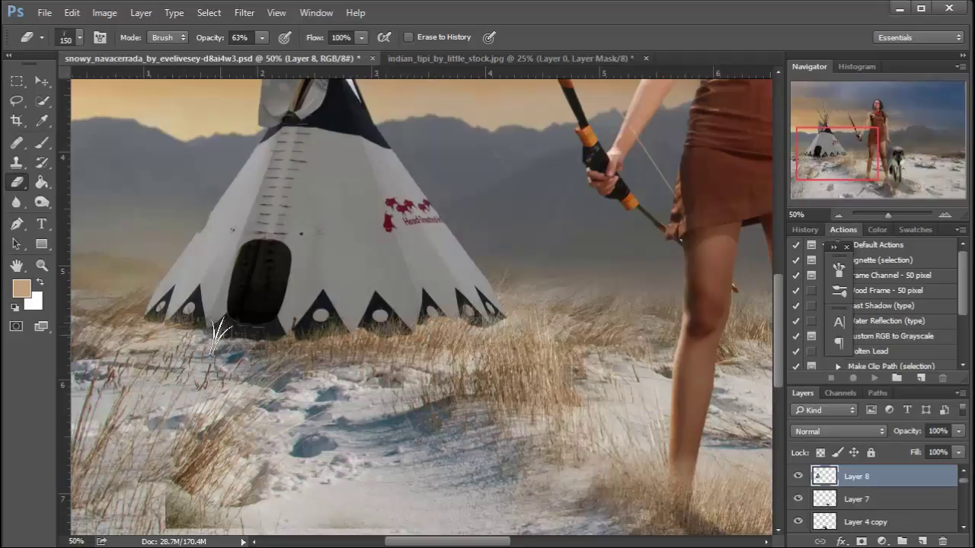
mouse_move(222, 335)
left_mouse_down()
mouse_move(501, 322)
mouse_move(151, 326)
mouse_move(465, 331)
left_mouse_up()
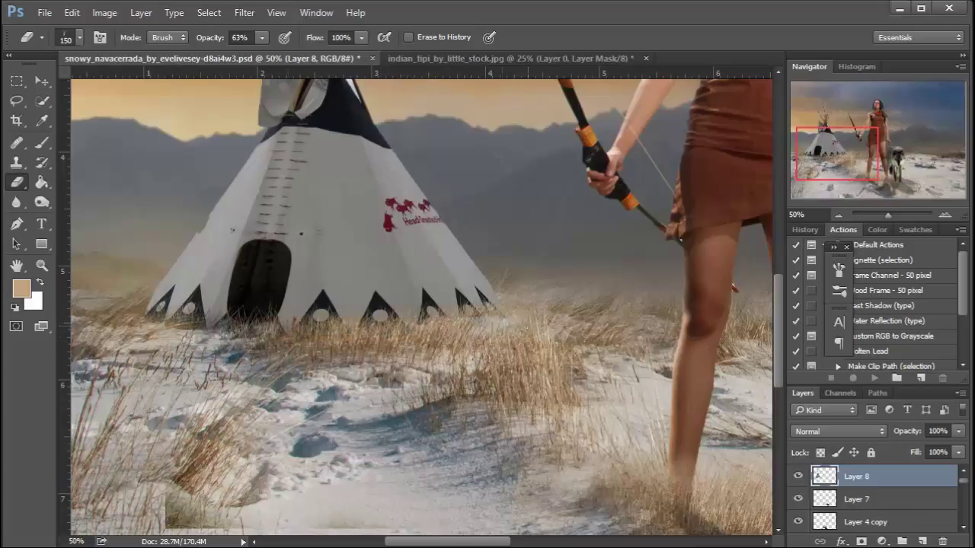
Select a clean stretch of the tipi's left edge with the Polygonal Lasso and copy it to a new layer
key("ctrl+minus")
key("ctrl+minus")
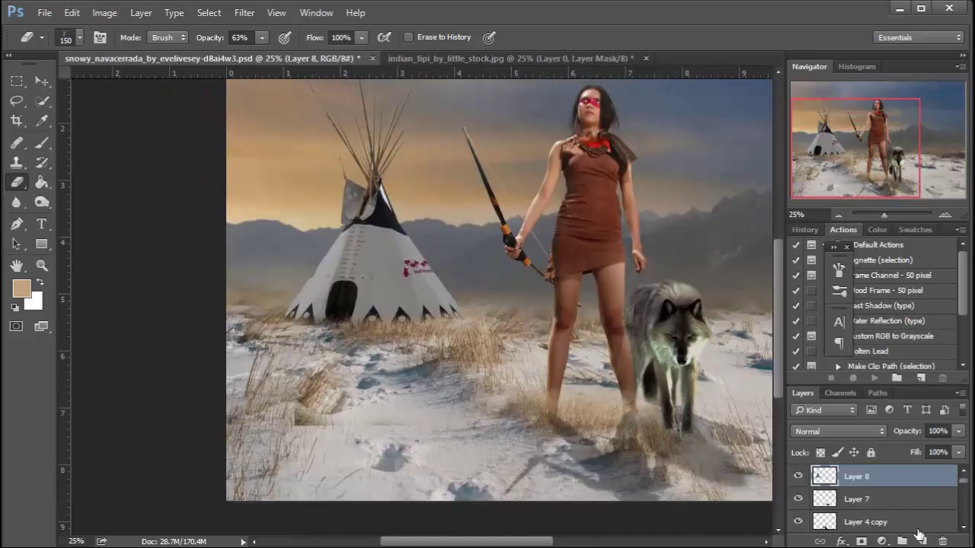
key("ctrl+plus")
key("ctrl+plus")
key("ctrl+plus")
key("ctrl+plus")
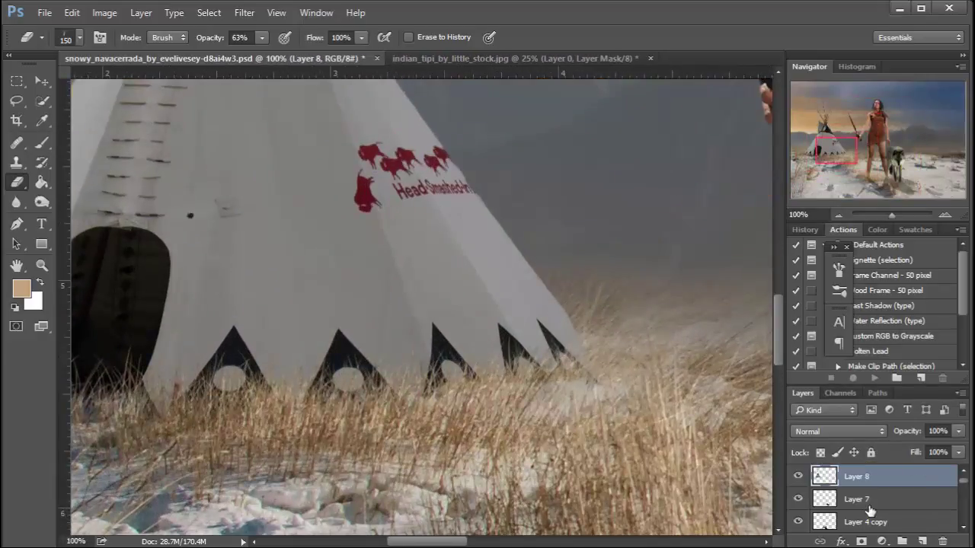
left_click_drag(301, 210, 529, 271)
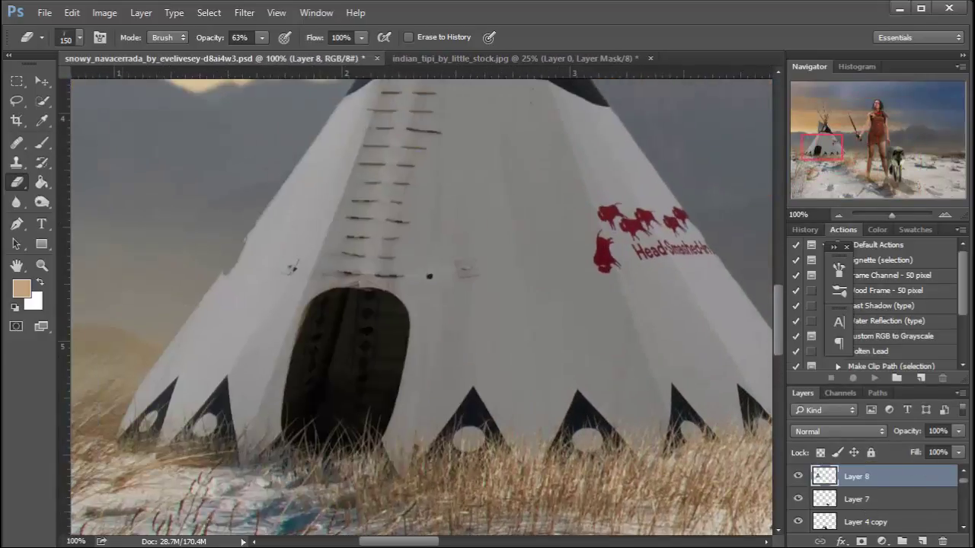
right_click(16, 102)
left_click(76, 112)
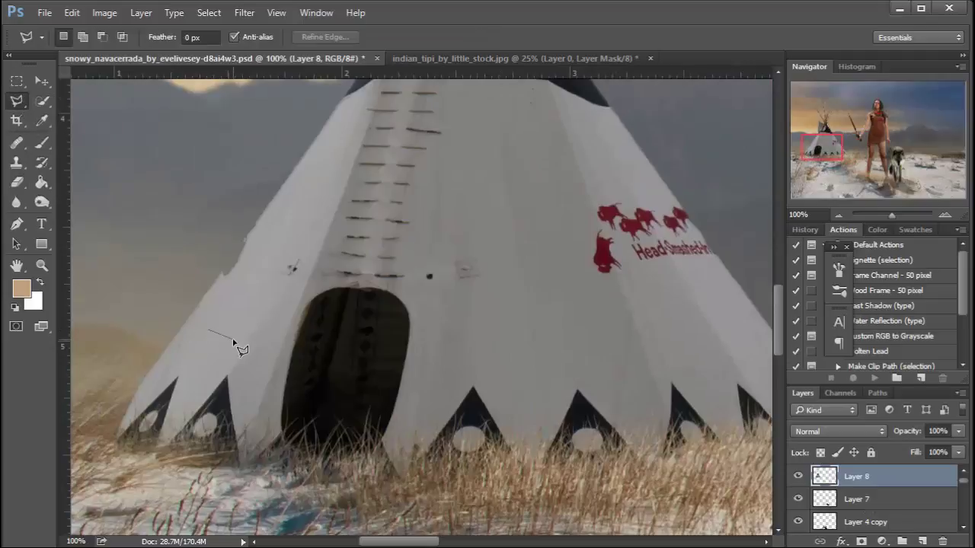
left_click(206, 313)
key("ctrl+j")
key("v")
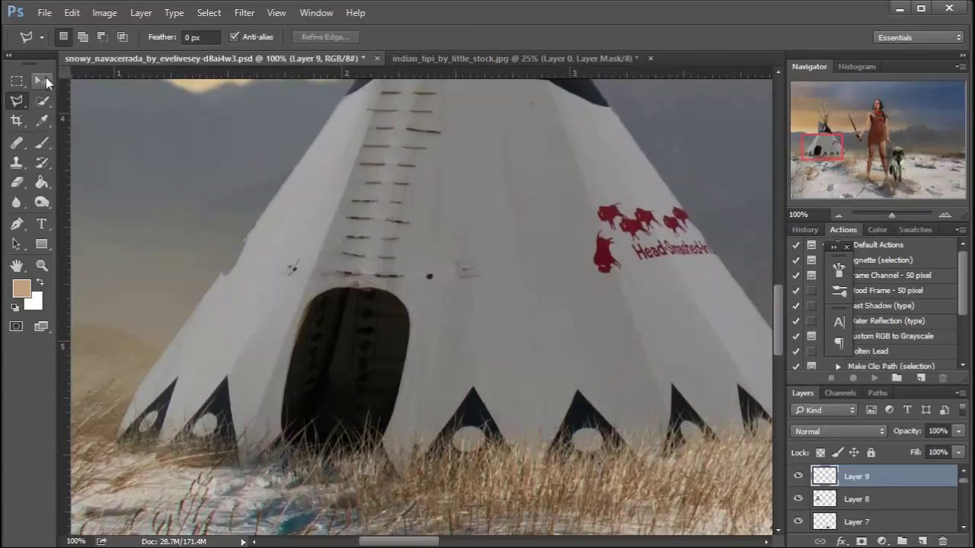
Move and skew the copied patch over the notched part of the tipi's left edge and merge it with Layer 8
left_click_drag(243, 289, 270, 201)
key("ctrl+t")
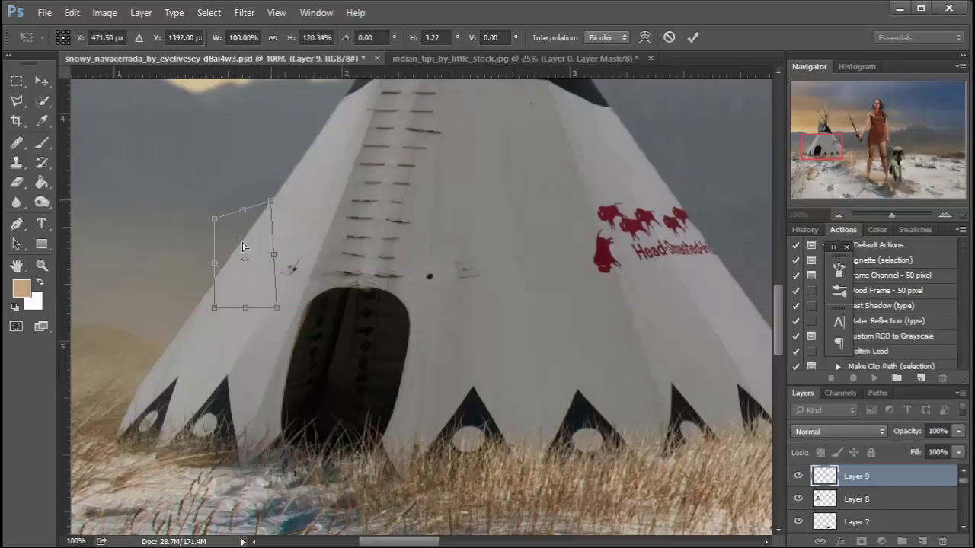
left_click_drag(215, 267, 213, 276)
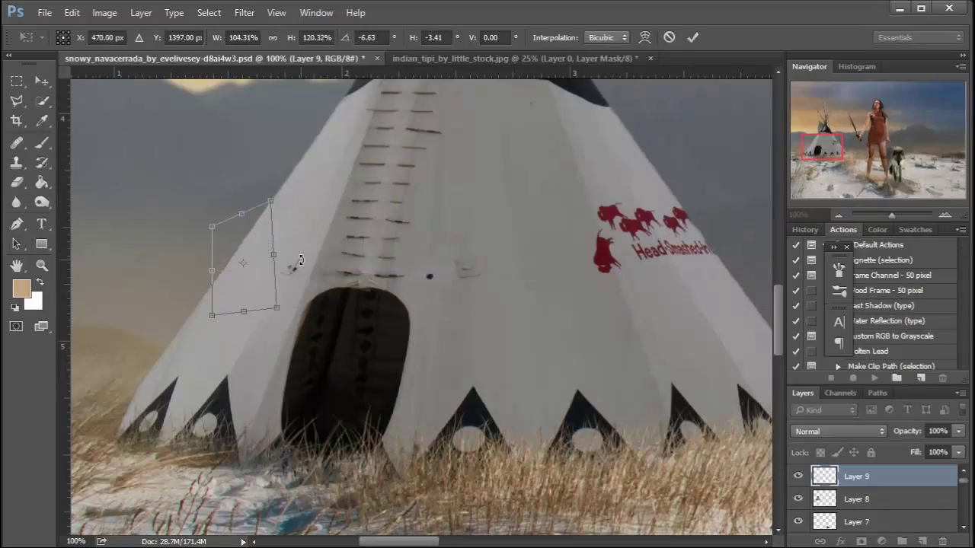
key("Return")
left_click(872, 496, "ctrl")
right_click(872, 496)
left_click(748, 455)
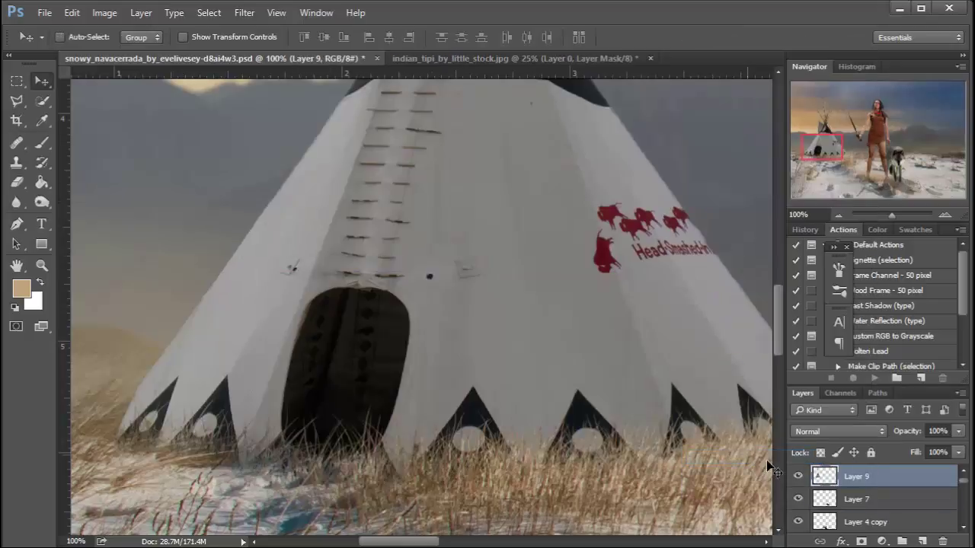
left_click(797, 476)
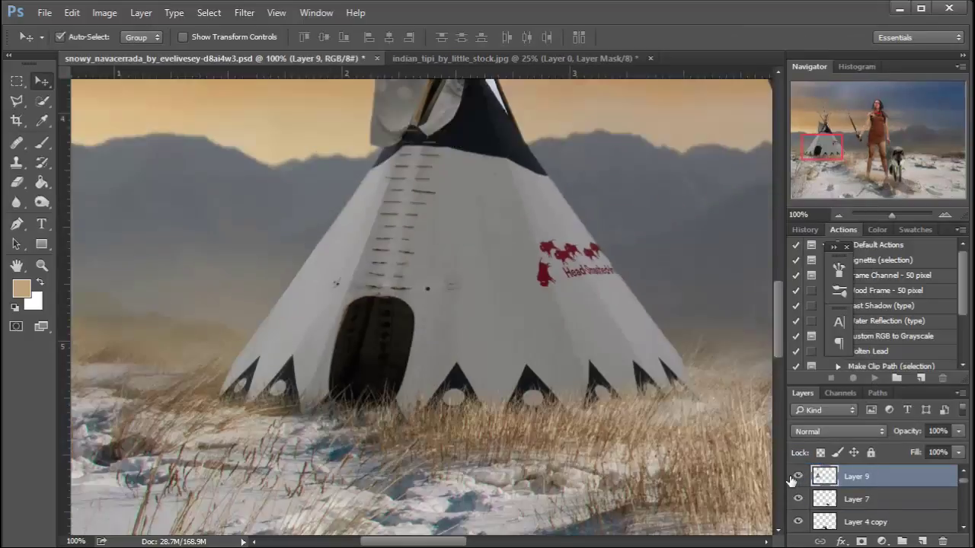
Select the white gap beside the right pole at the tipi's top with the Magic Wand, delete it, and deselect
key("ctrl+minus")
key("ctrl+minus")
key("ctrl+minus")
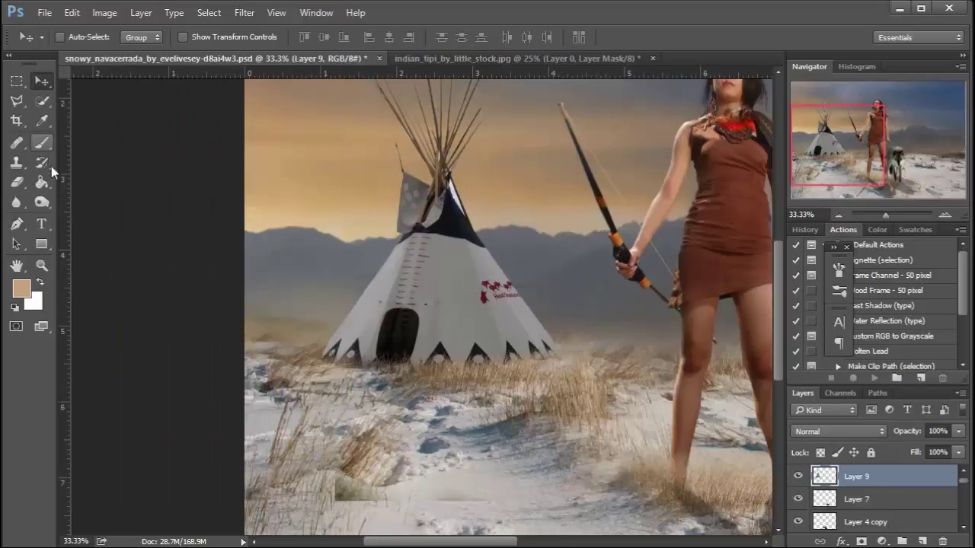
right_click(42, 101)
left_click(99, 116)
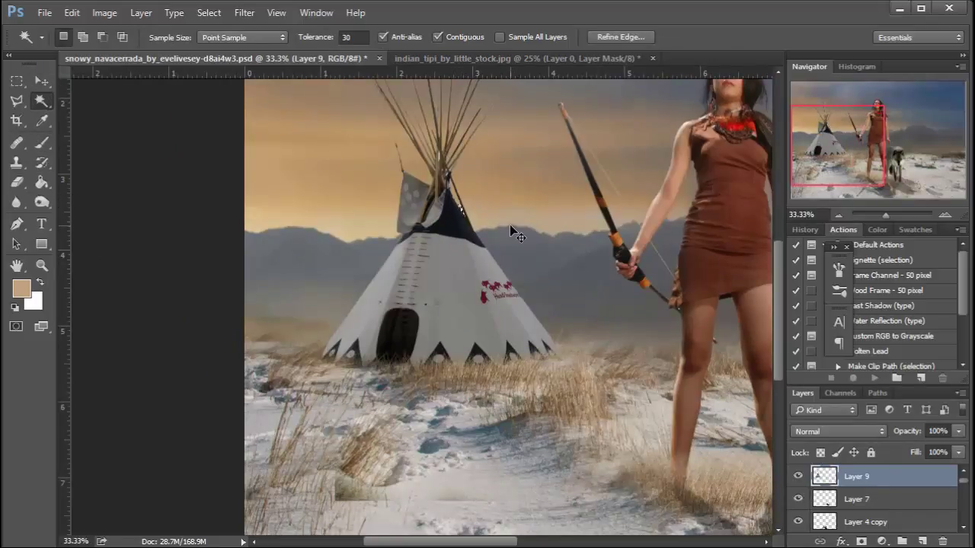
key("ctrl+d")
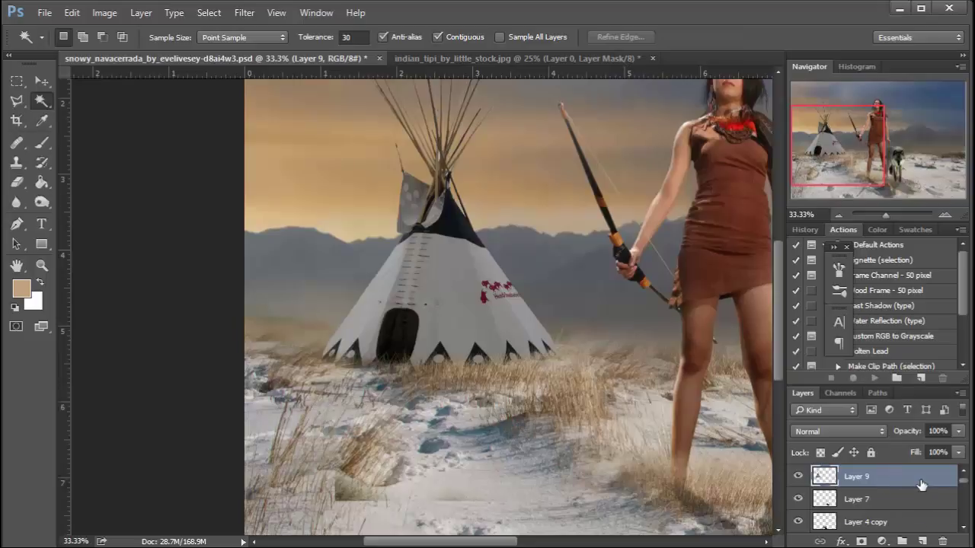
Duplicate the tipi layer, then flip the lower copy vertically, squash it to about 50% height and skew it toward the lower right
key("ctrl+j")
left_click(883, 499)
key("ctrl+t")
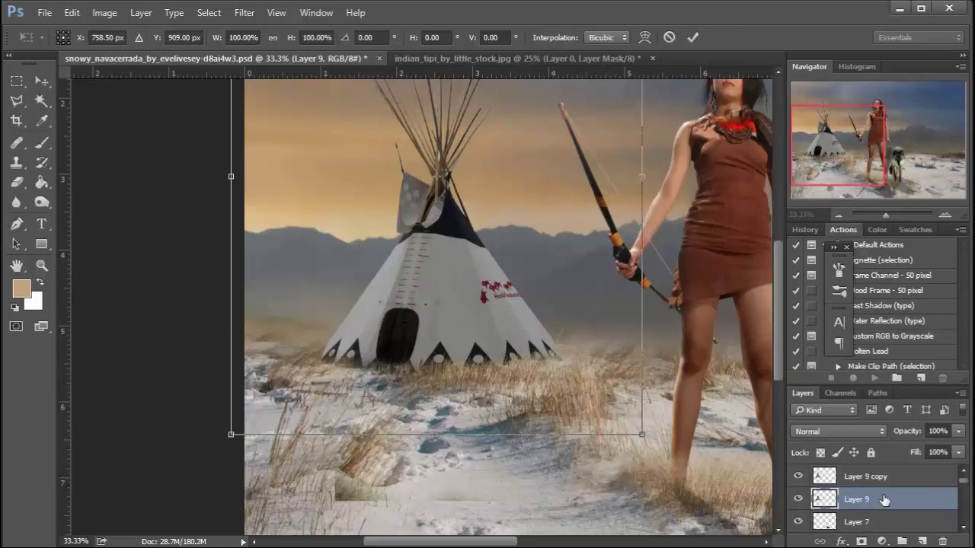
key("ctrl+minus")
left_click_drag(282, 129, 347, 444)
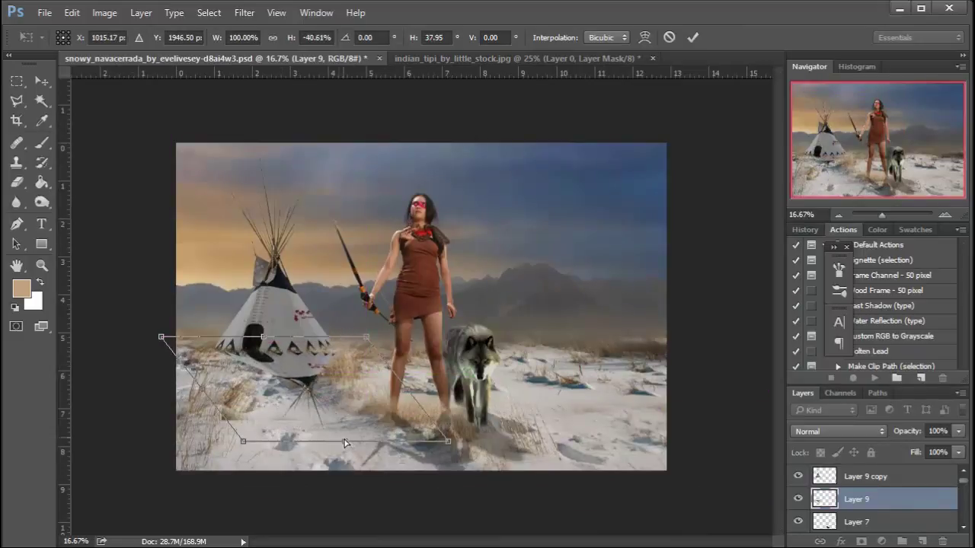
left_click_drag(323, 373, 313, 370)
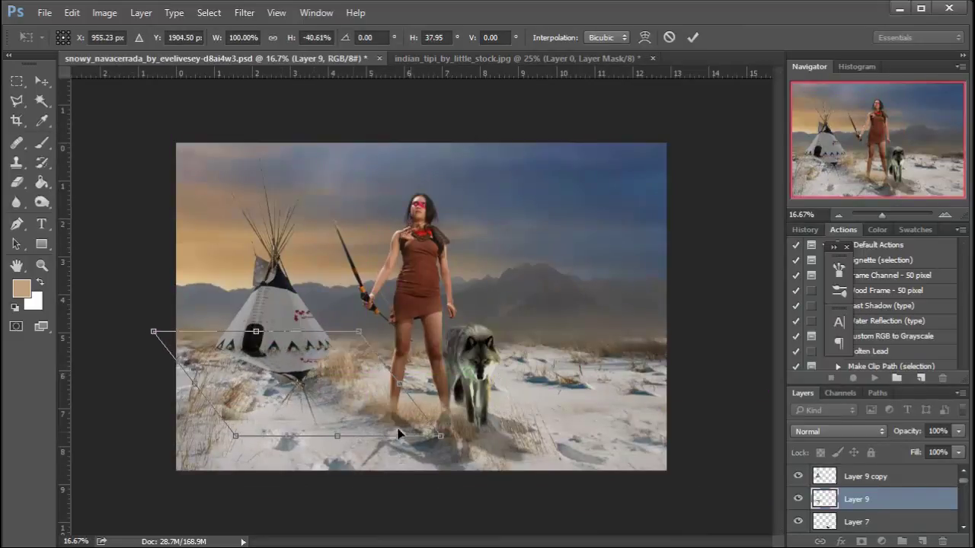
left_click_drag(398, 434, 353, 332)
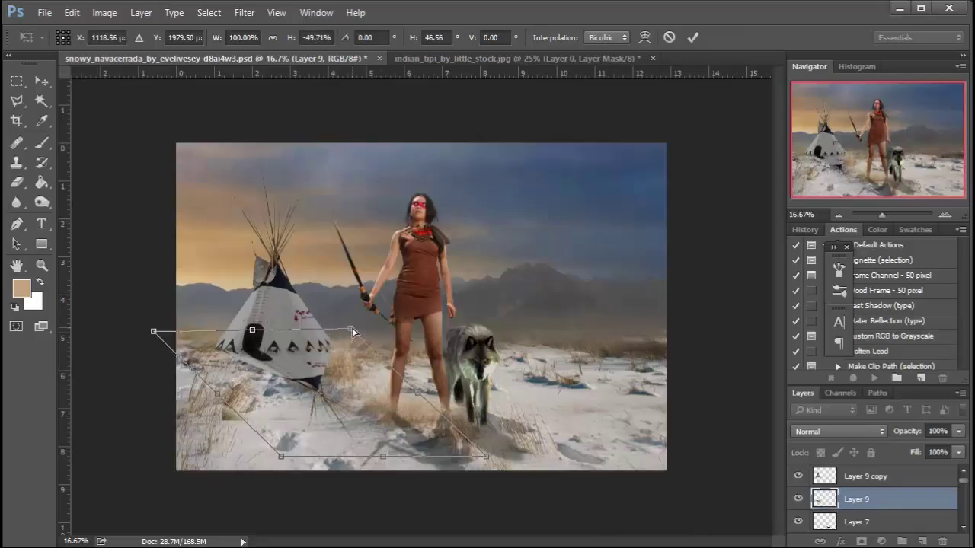
key("Return")
Turn the flipped tipi copy solid black with Levels by lowering the white output level to 0
left_click(244, 13)
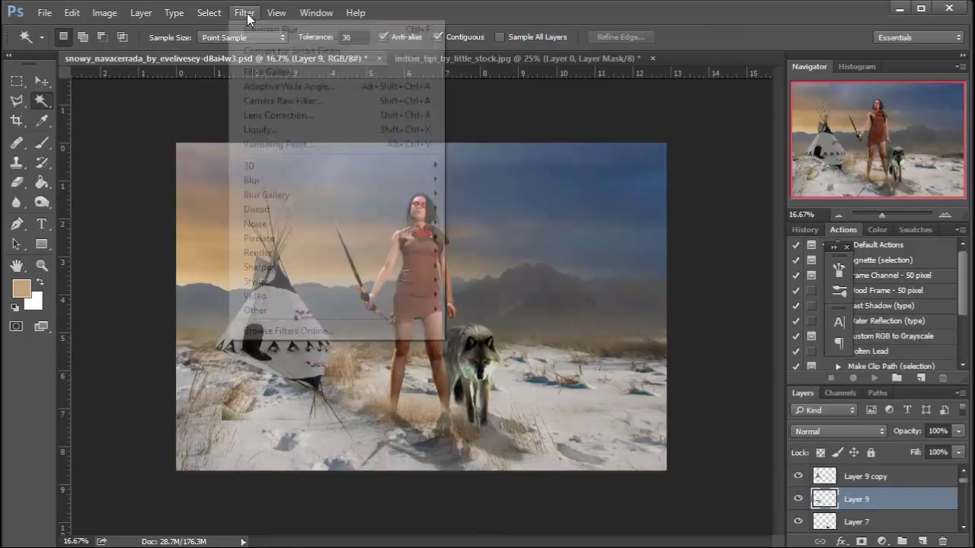
mouse_move(152, 51)
left_click(297, 64)
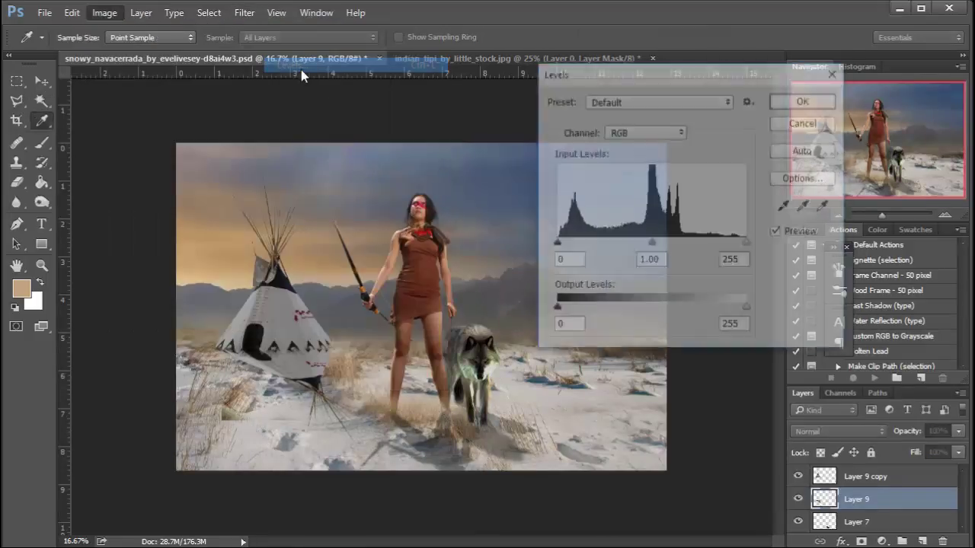
left_click_drag(748, 309, 542, 317)
left_click(803, 104)
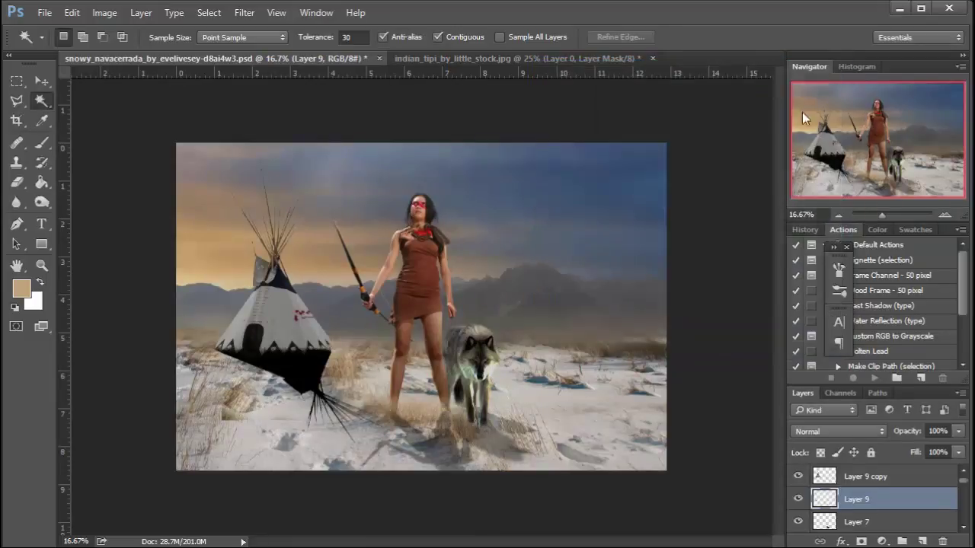
Soften the tipi's shadow with a 9.2-pixel Gaussian Blur and lower its layer opacity to 39%
left_click(245, 13)
mouse_move(284, 181)
left_click(496, 236)
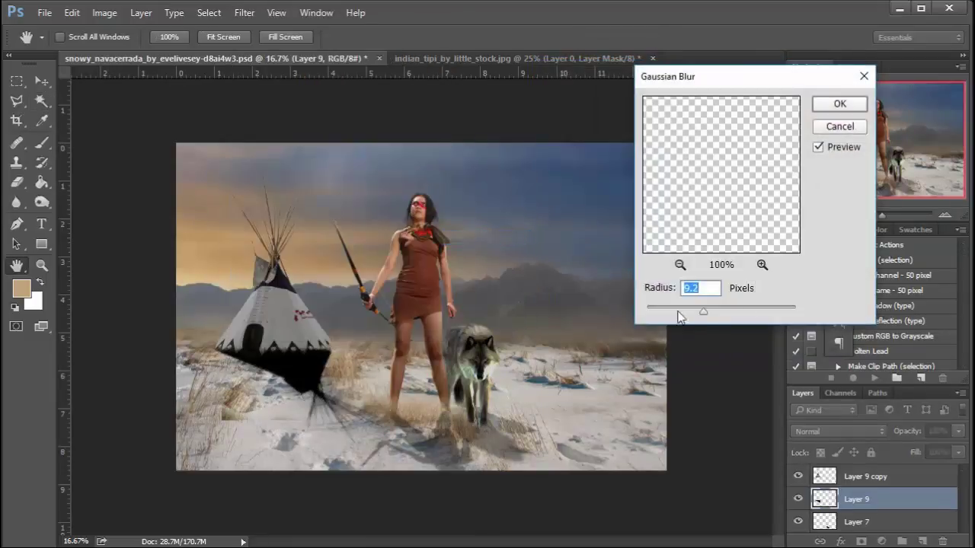
left_click(840, 104)
left_click(959, 431)
left_click_drag(957, 449, 911, 451)
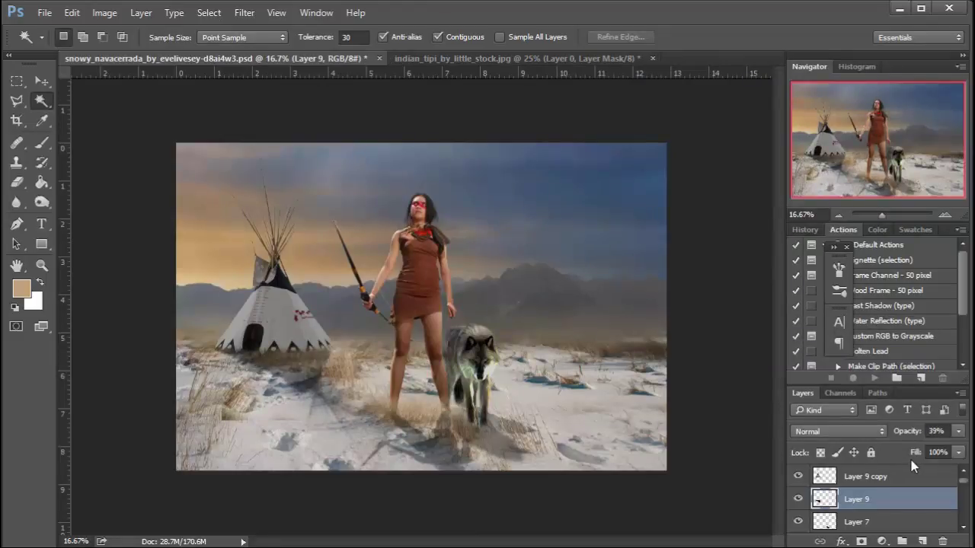
Add a Curves adjustment clipped to Layer 9 copy and pull its midtones down to darken the tipi
left_click(884, 476)
left_click(882, 541)
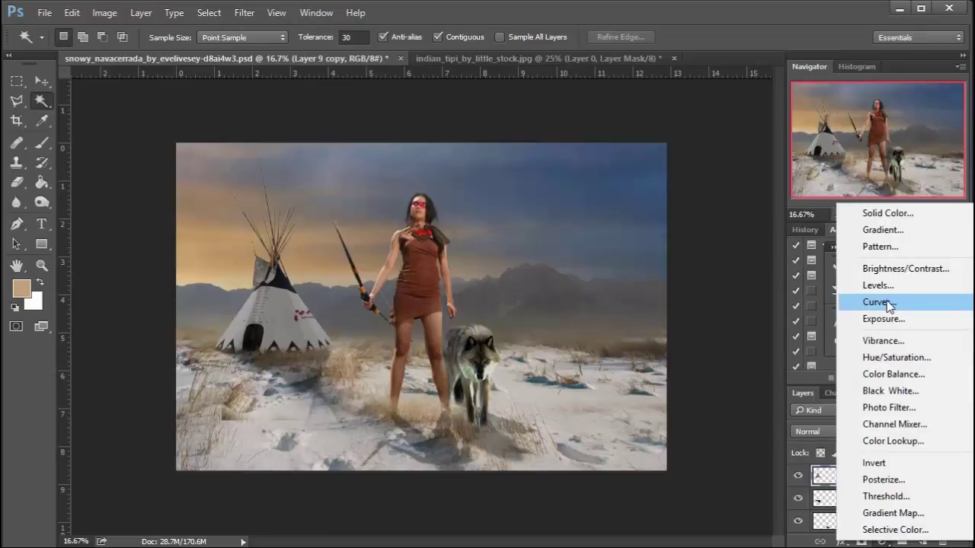
left_click(882, 302)
left_click(929, 485, "alt")
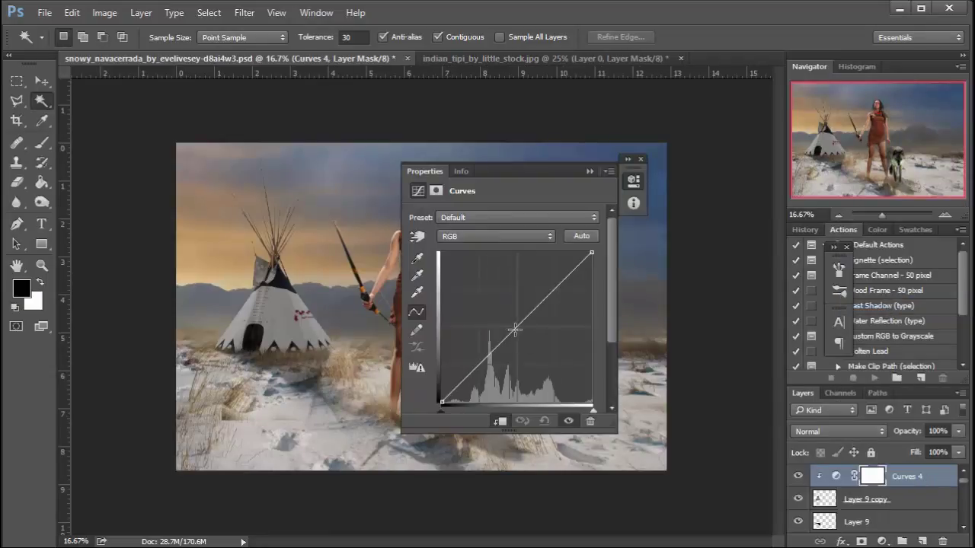
left_click_drag(514, 330, 528, 342)
left_click(589, 172)
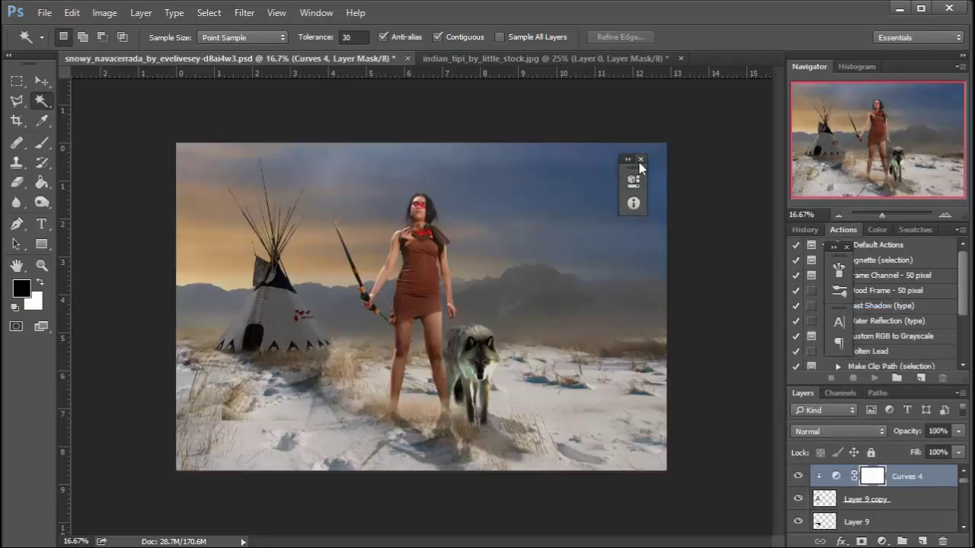
left_click(641, 161)
Add a second clipped Curves adjustment that brightens the tipi and invert its mask to black
left_click(882, 541)
left_click(868, 298)
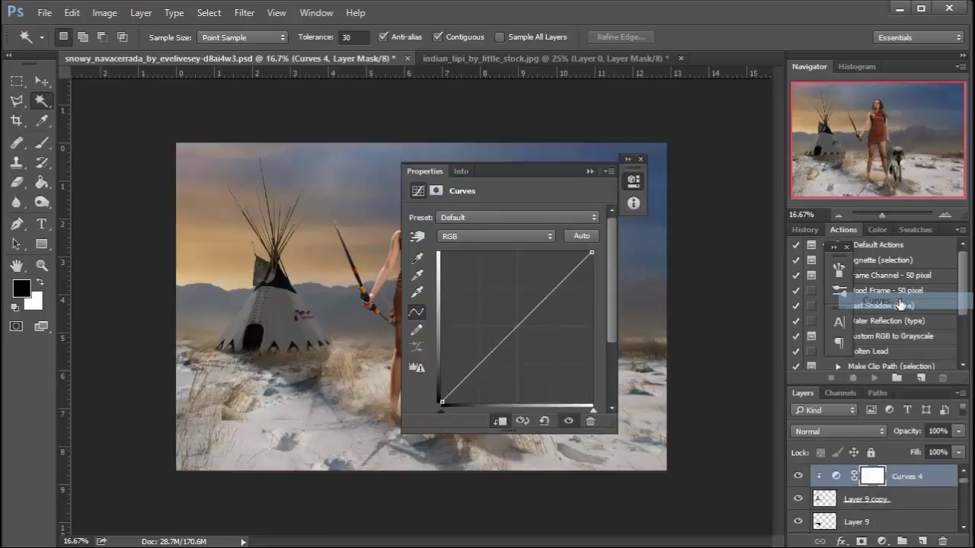
left_click_drag(497, 314, 485, 300)
left_click(633, 181)
left_click(639, 159)
key("ctrl+i")
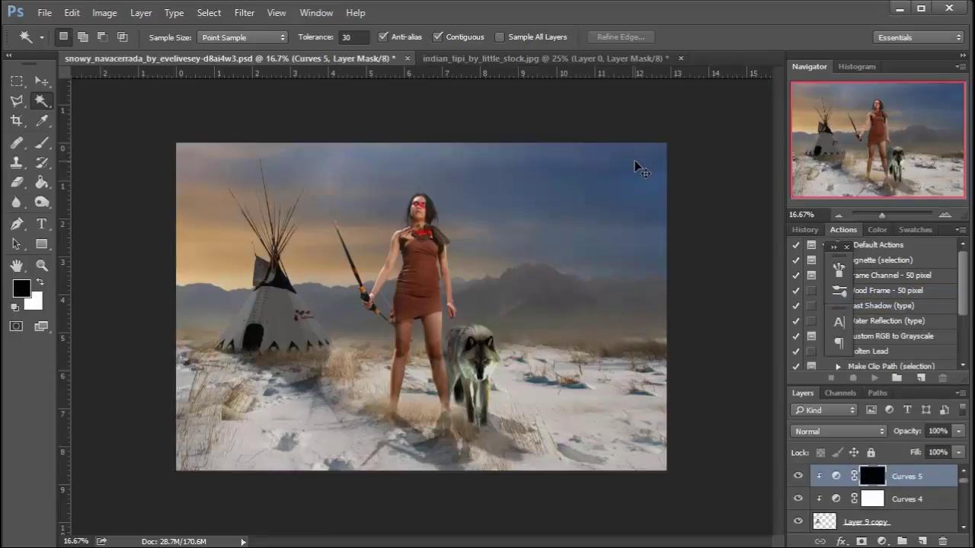
With a soft 175 px Eraser at 63% opacity, reveal the brightening on the Curves 5 mask along the tipi's edges
key("e")
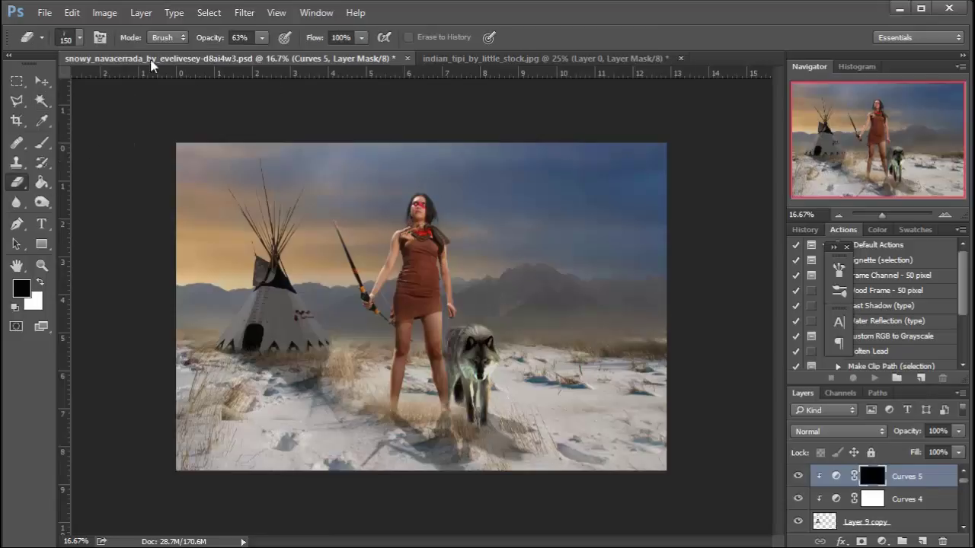
left_click(81, 37)
double_click(131, 157)
left_click_drag(217, 337, 266, 258)
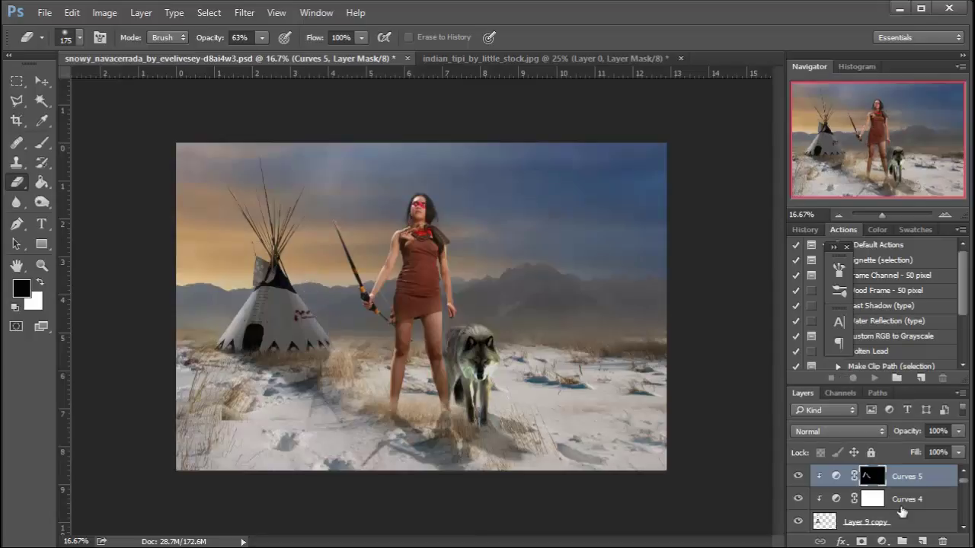
Add a Color Balance adjustment clipped to the tipi with midtones at red +9 and yellow -14
left_click(882, 542)
left_click(854, 371)
left_click(922, 485, "alt")
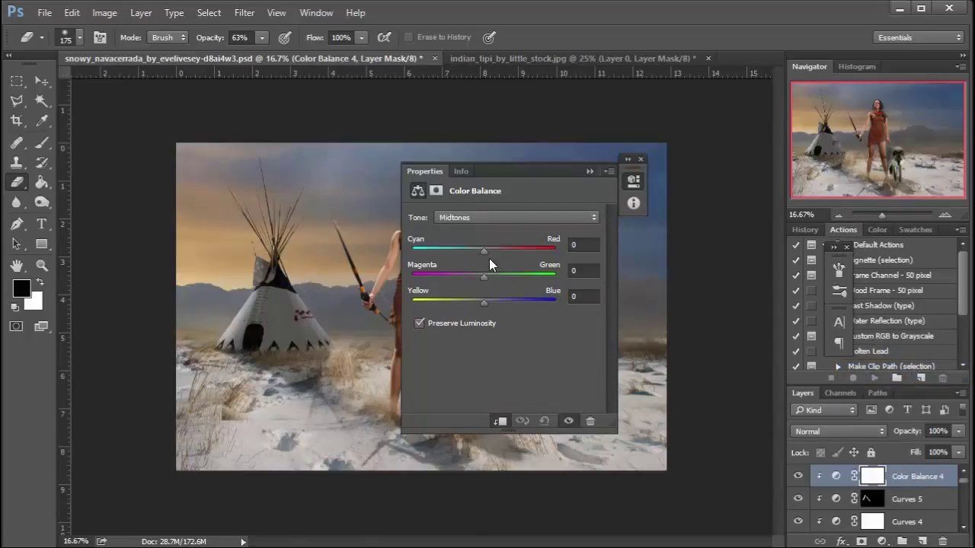
left_click_drag(484, 251, 490, 251)
left_click_drag(483, 303, 473, 305)
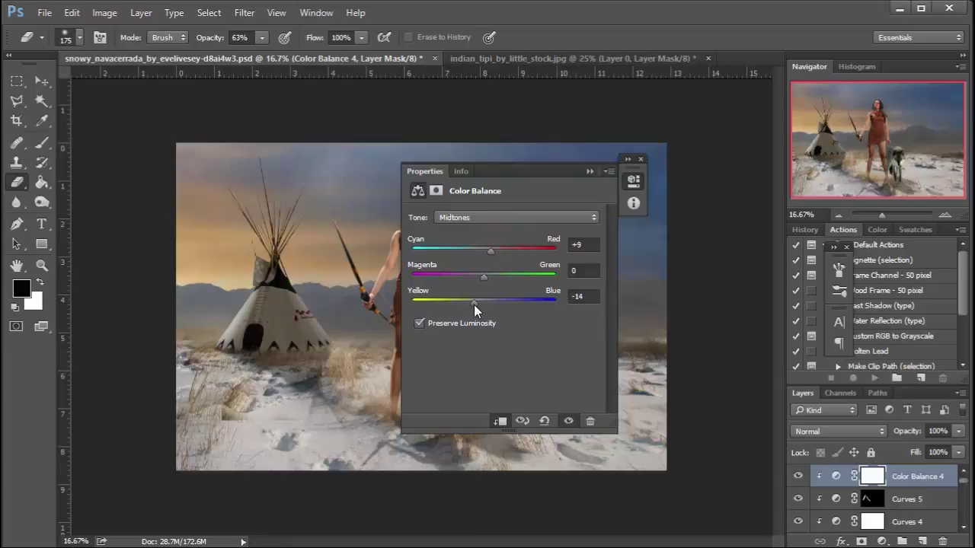
left_click(588, 172)
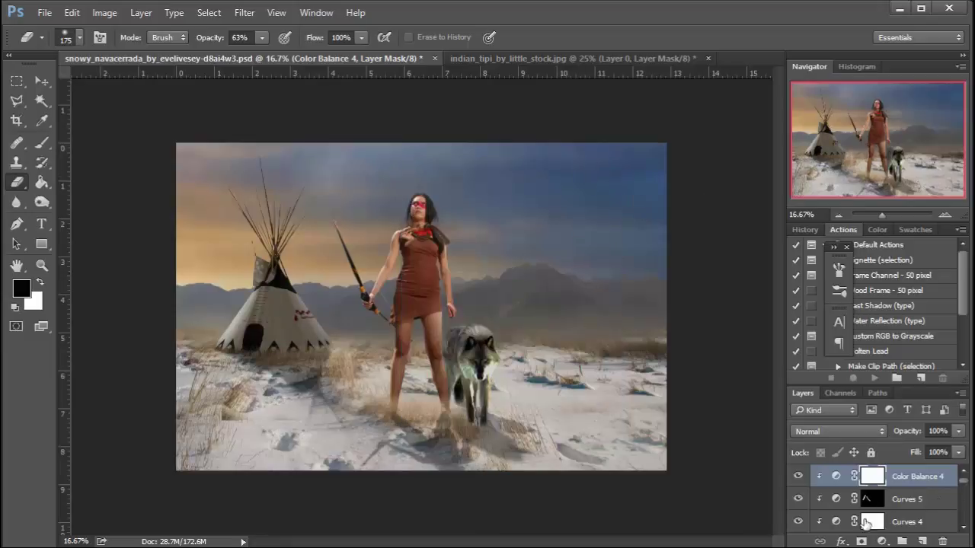
Reopen the Curves 4 adjustment and lower its midtone point slightly to darken the tipi further
double_click(866, 522)
left_click_drag(528, 344, 530, 347)
left_click(588, 171)
left_click(641, 158)
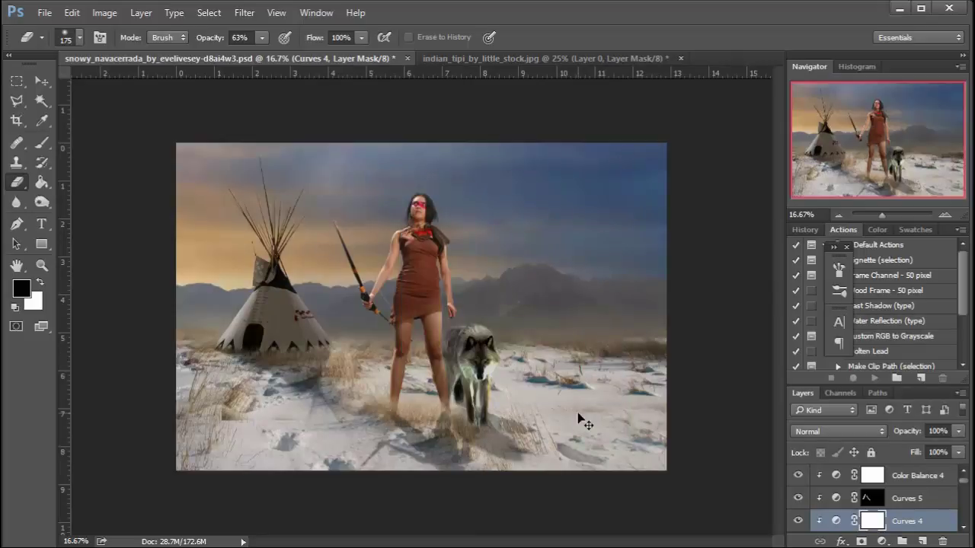
Merge a copy of the tipi layer and its clipped Curves and Color Balance adjustments into one new layer, keeping the originals
key("ctrl+minus")
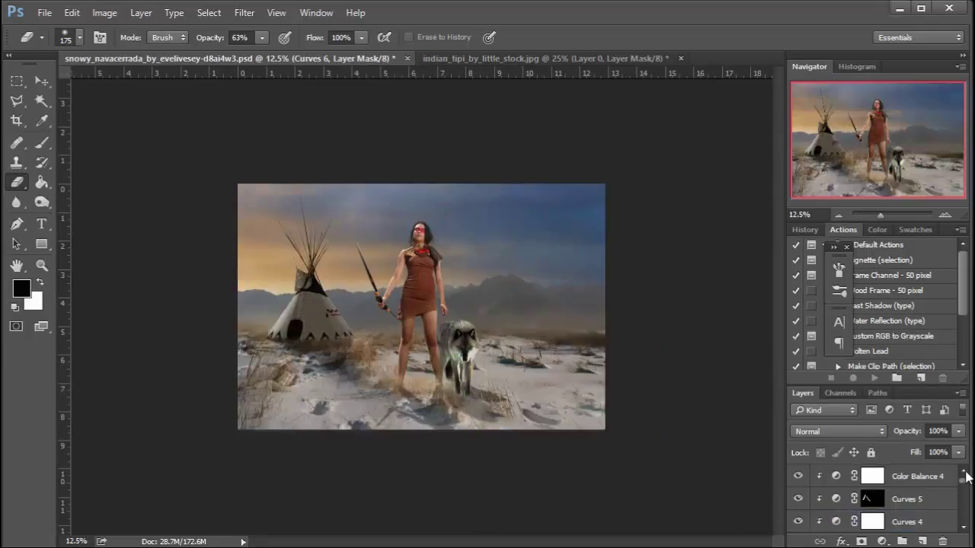
left_click(945, 488)
scroll(965, 492, "down", 3)
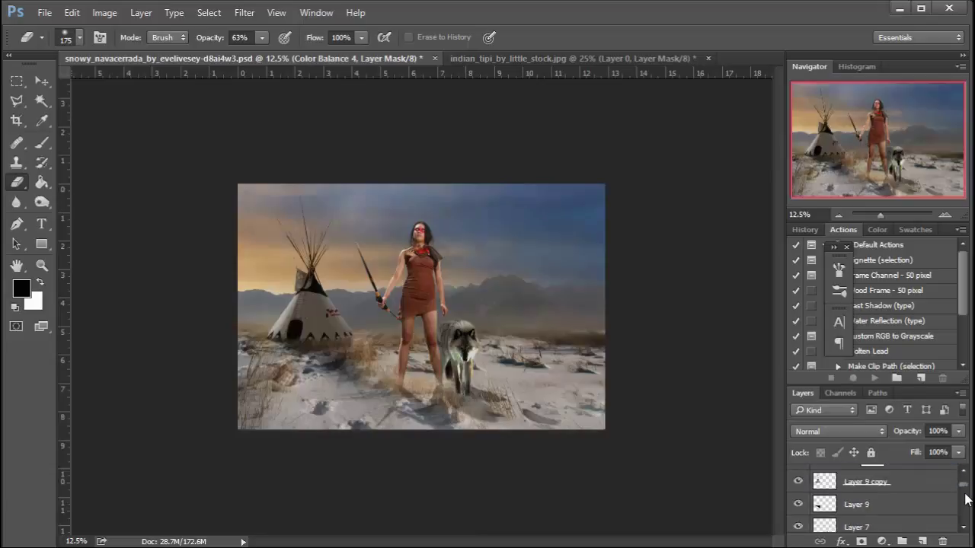
scroll(964, 476, "up", 2)
left_click(928, 527, "shift")
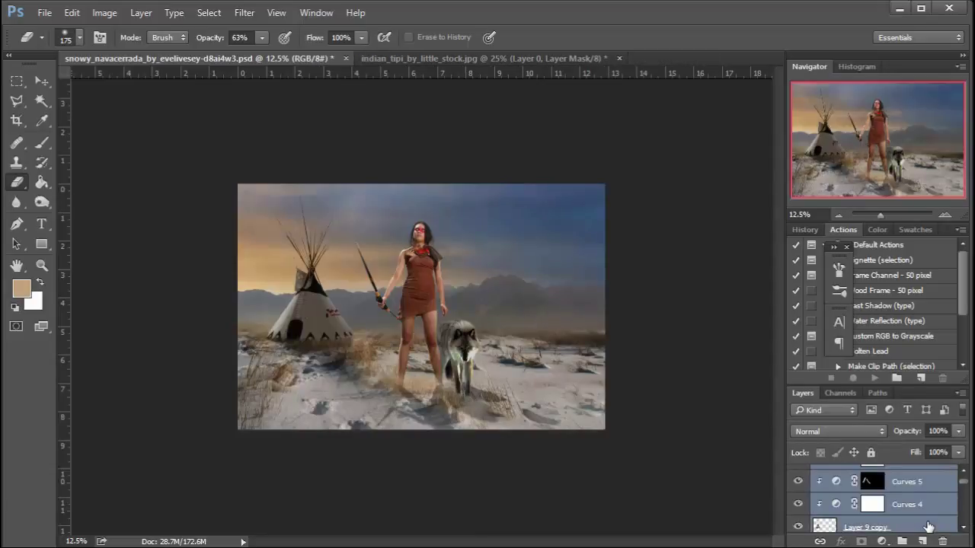
left_click_drag(928, 527, 923, 540)
right_click(928, 504)
left_click(832, 459)
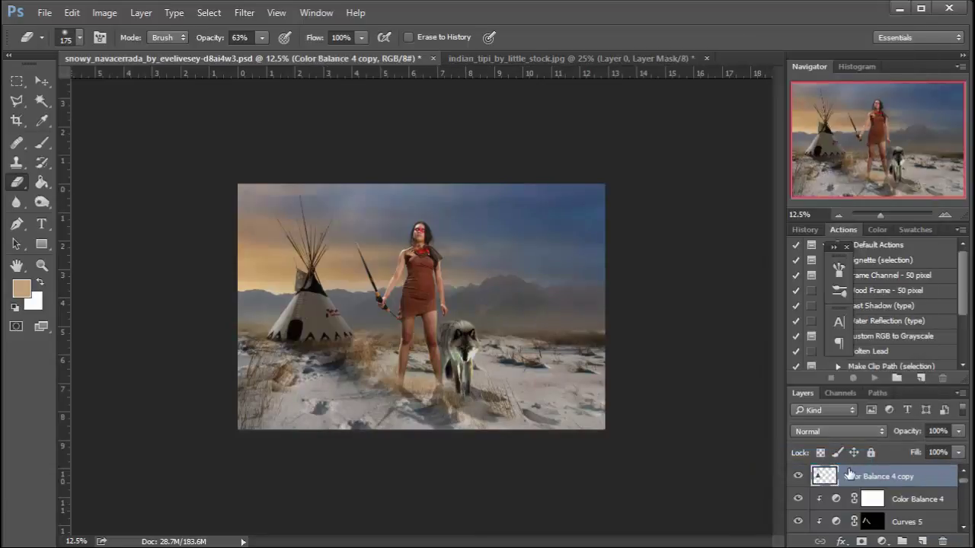
Duplicate the merged tipi to the far side of the wolf and scale the copy to about 52.6%
key("v")
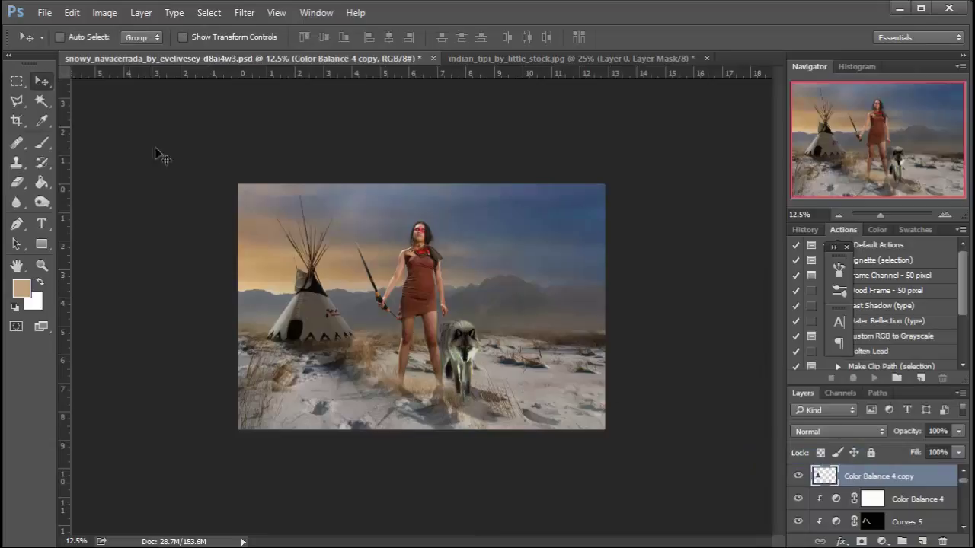
mouse_move(312, 305)
left_mouse_down()
mouse_move(496, 257)
mouse_move(550, 309)
left_mouse_up()
key("ctrl+t")
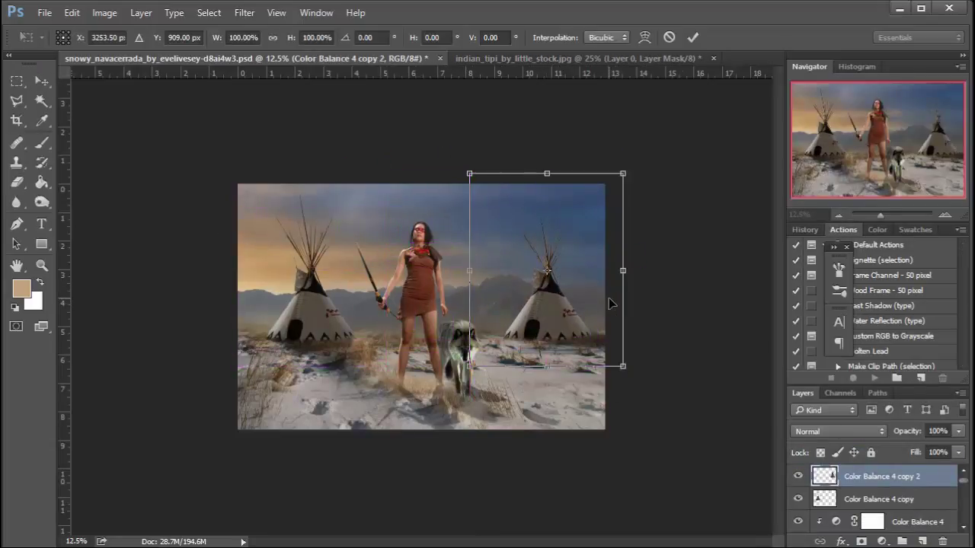
left_click_drag(623, 174, 550, 265)
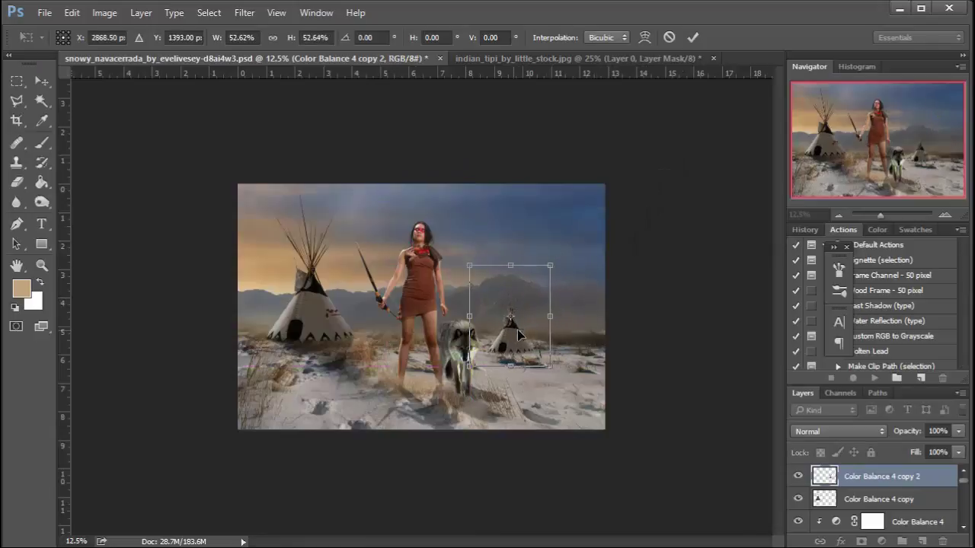
Position the scaled tipi on the horizon close to the image's right edge and apply the transform
left_click_drag(513, 334, 552, 316)
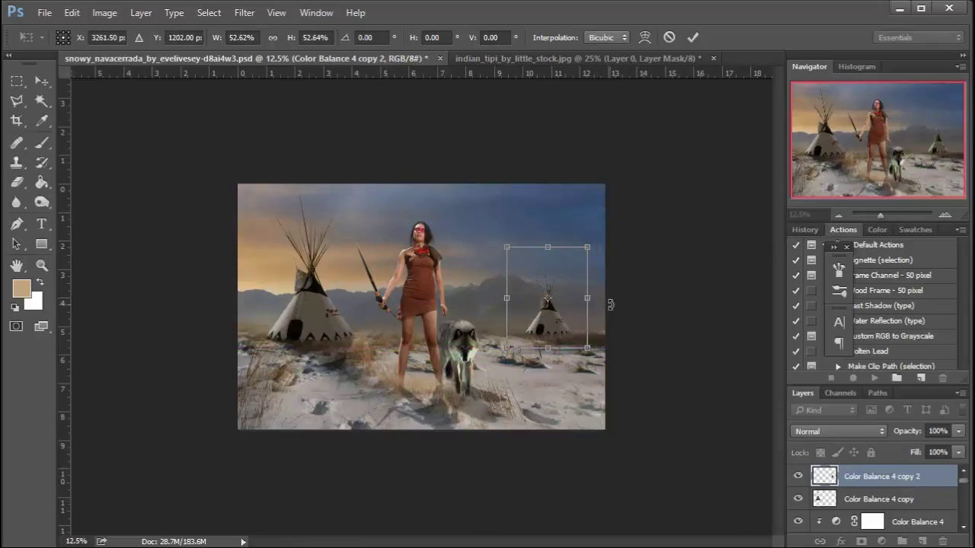
key("Right")
key("Right")
key("Right")
key("Right")
key("Right")
key("Right")
key("Right")
key("Right")
key("Right")
key("Right")
key("Right")
key("Right")
key("Right")
key("Right")
key("Right")
key("Right")
key("Right")
key("Right")
key("Right")
key("Right")
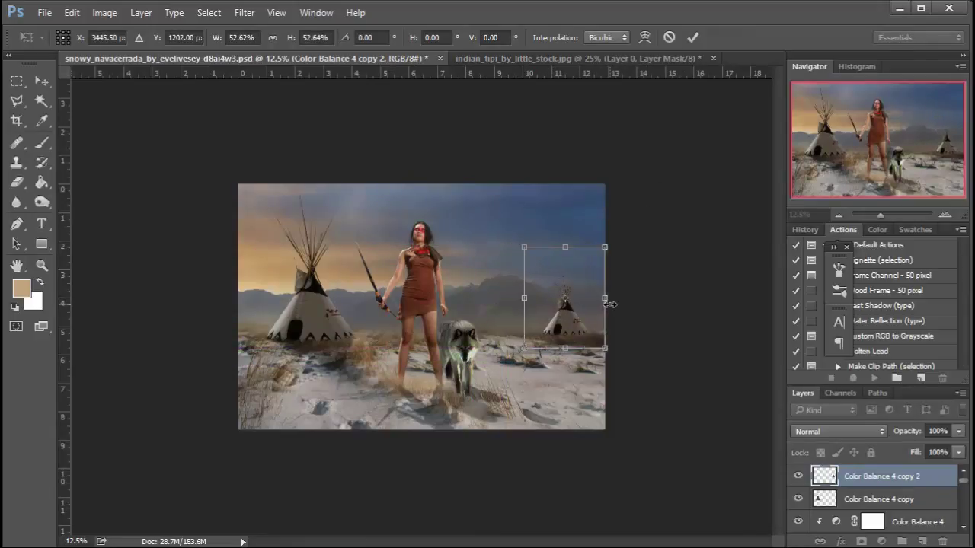
key("Return")
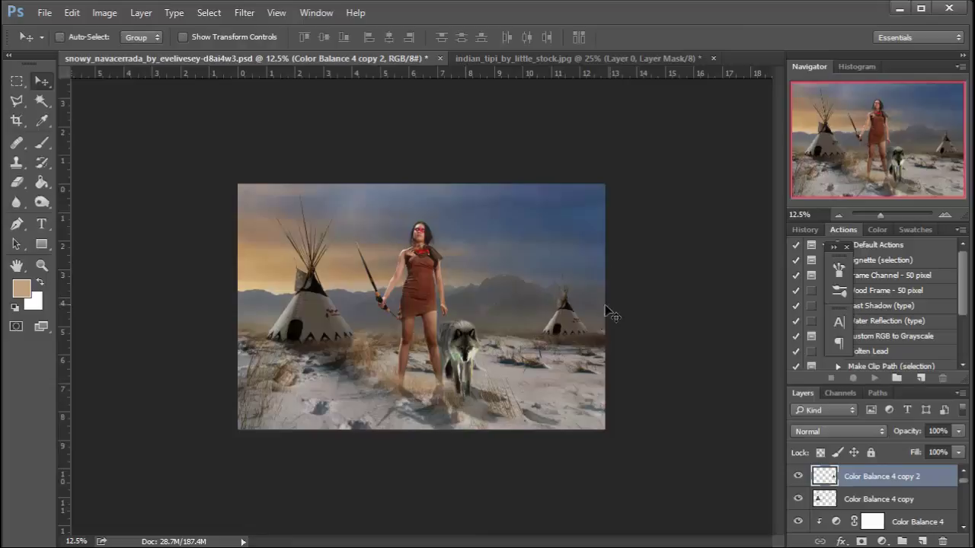
Duplicate the small tipi, scale the copy to about 54.5% and place it on the horizon between the wolf and the small tipi
left_click_drag(564, 326, 499, 307, "alt")
key("ctrl+t")
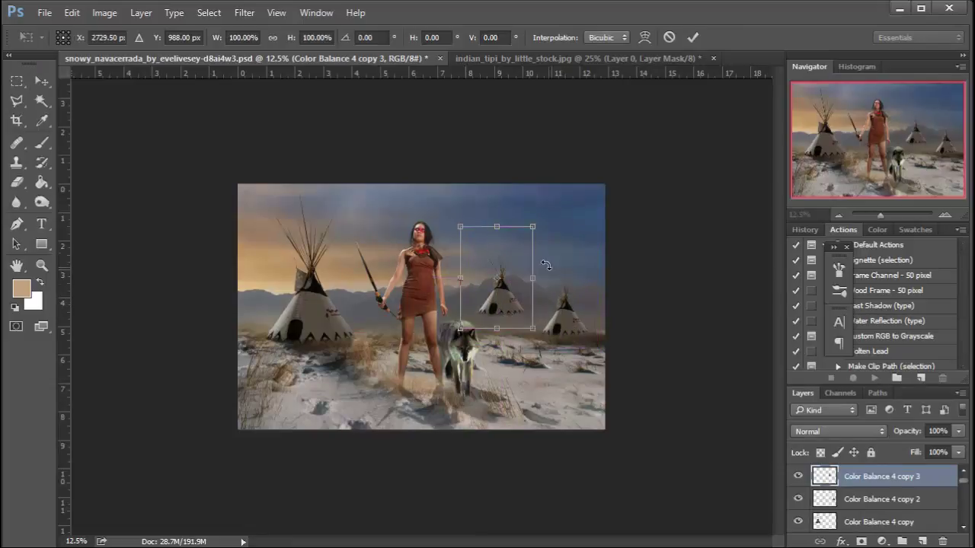
left_click_drag(532, 227, 500, 273, "shift")
left_click_drag(485, 311, 506, 324)
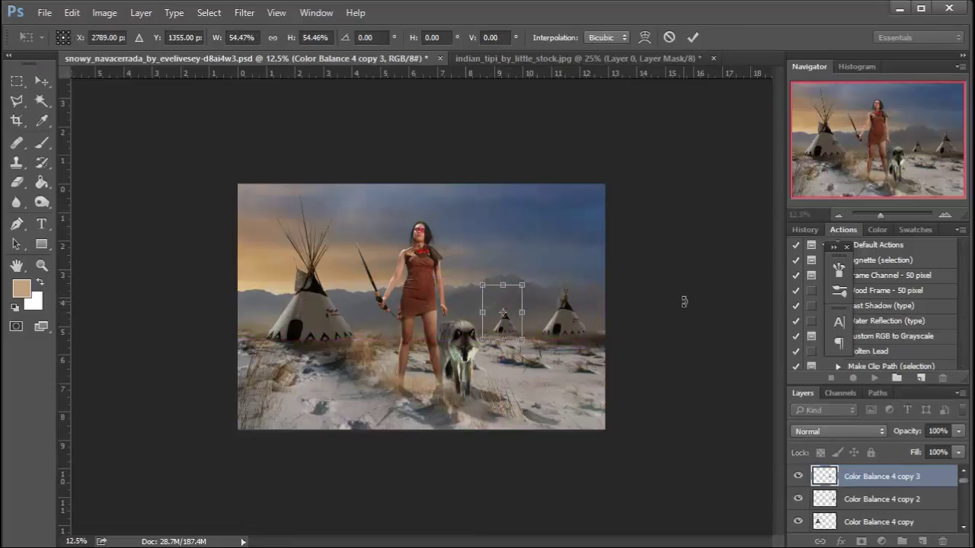
key("Return")
Add an Exposure adjustment clipped to the smallest tipi with exposure -1.71 and a slightly raised offset
left_click(881, 542)
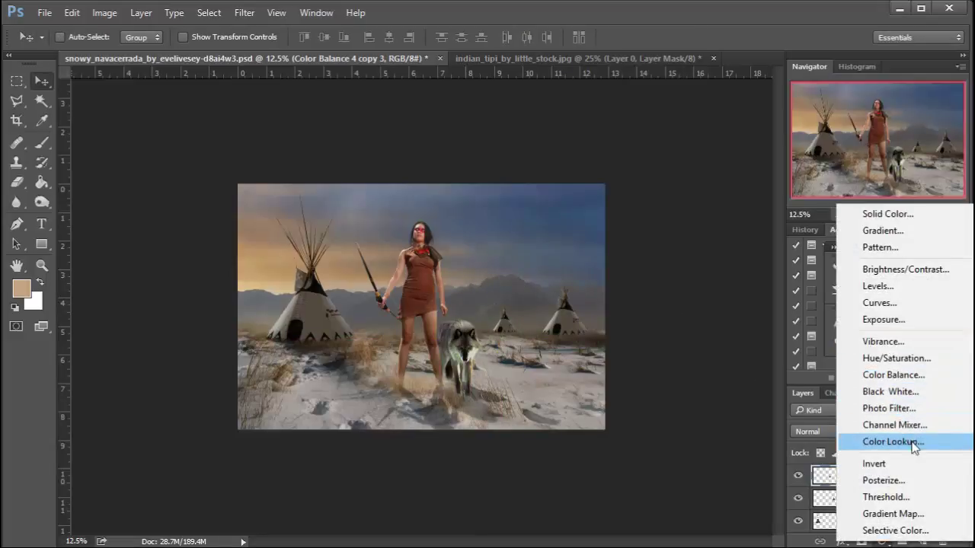
left_click(893, 320)
left_click(944, 486, "alt")
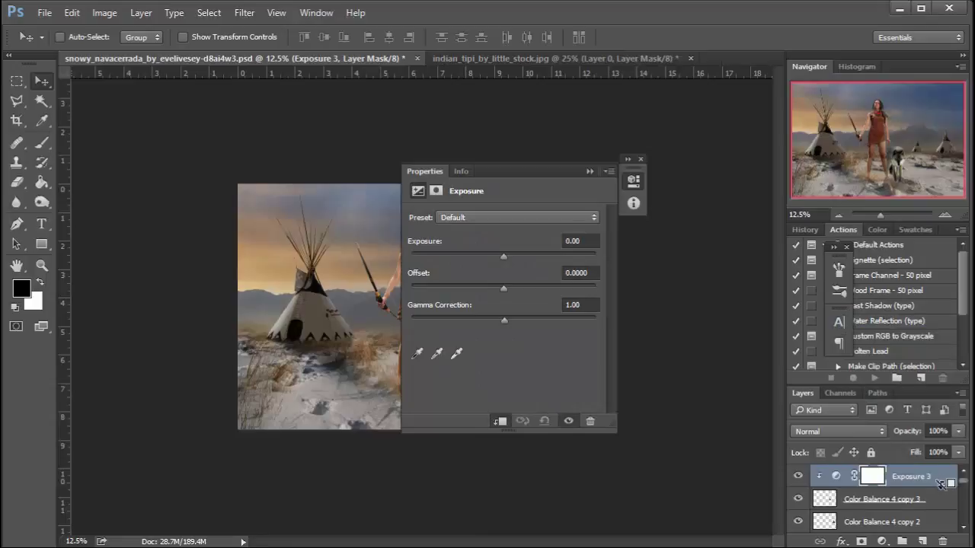
left_click_drag(554, 165, 726, 165)
left_click_drag(674, 253, 660, 261)
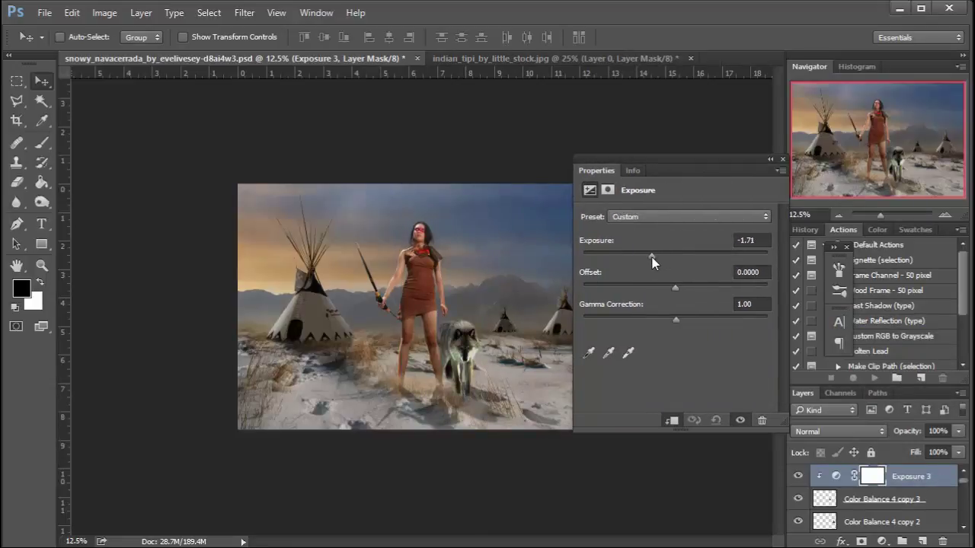
left_click_drag(673, 293, 680, 294)
double_click(761, 173)
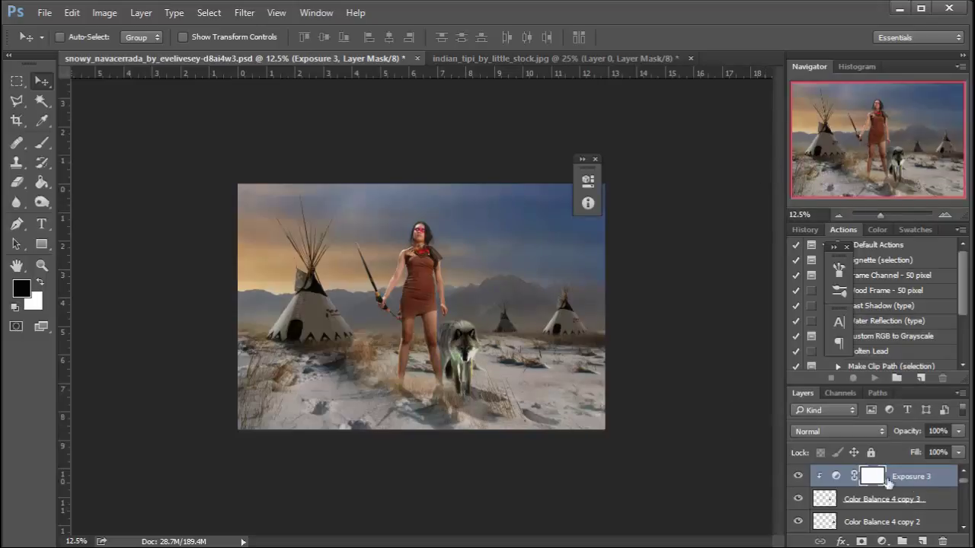
Refine the smallest tipi's Exposure adjustment to offset +0.0372 and gamma correction 0.93
left_click(922, 501, "shift")
left_click(836, 476)
left_click_drag(464, 169, 650, 169)
left_click_drag(645, 282, 648, 284)
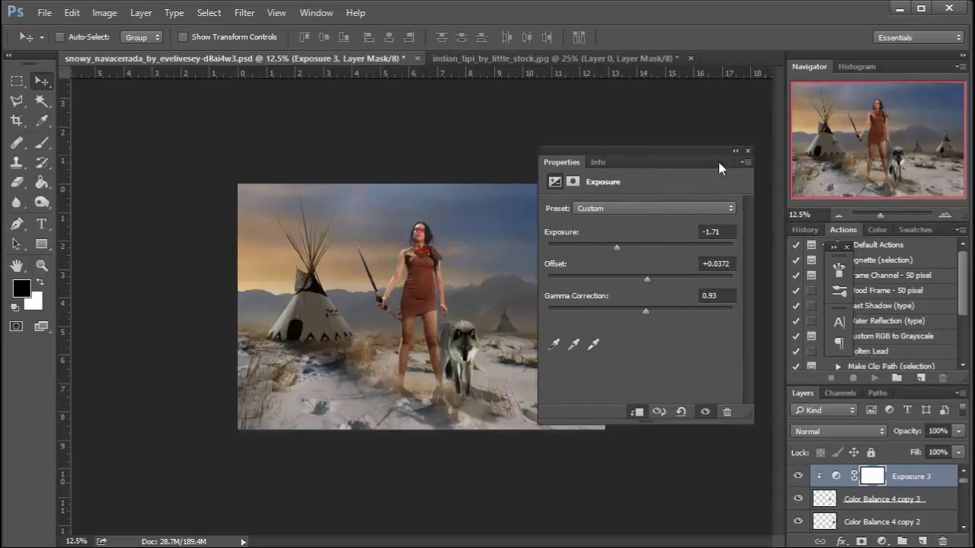
double_click(718, 162)
Merge the Exposure 3 adjustment with the smallest tipi's layer
left_click(899, 503, "shift")
right_click(902, 502)
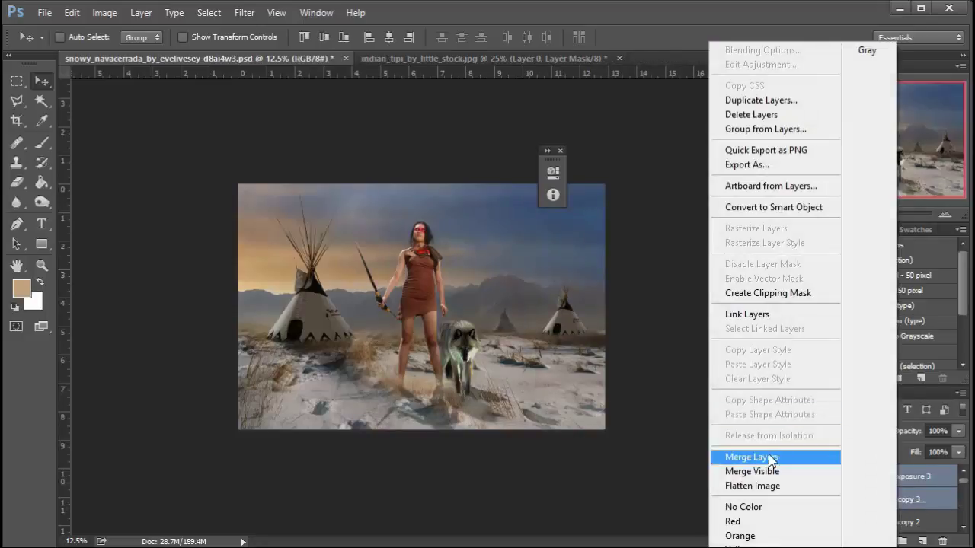
left_click(739, 455)
Try a copy of the faded tipi at about 78% scale between the large tipi and the woman, and delete it
left_click_drag(509, 328, 385, 341)
key("ctrl+alt+z")
key("ctrl+alt+z")
key("ctrl+t")
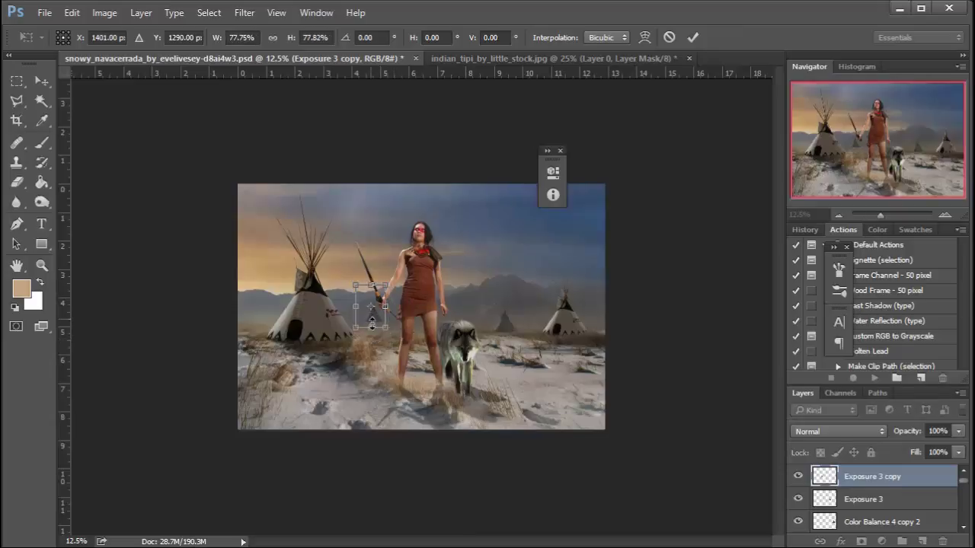
key("Return")
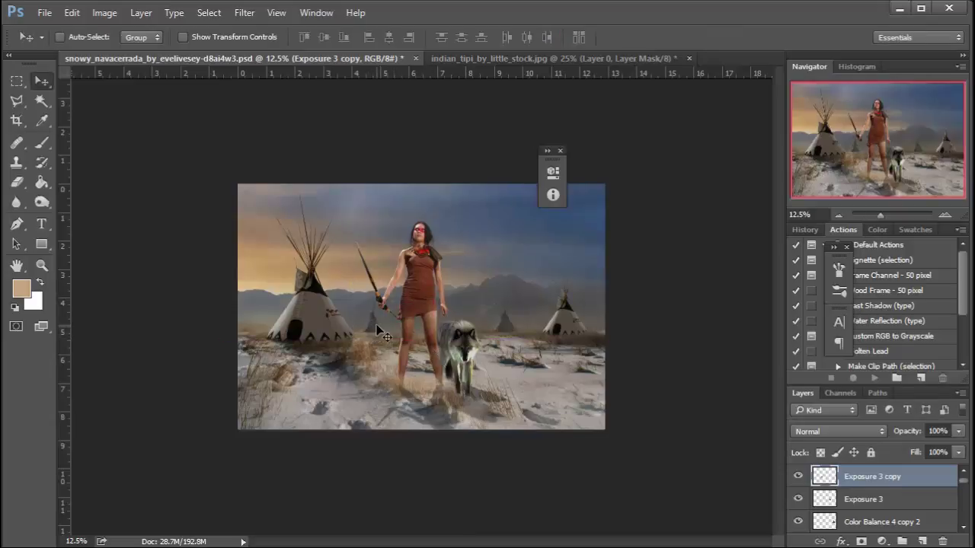
left_click_drag(376, 326, 385, 330)
left_click_drag(936, 482, 942, 540)
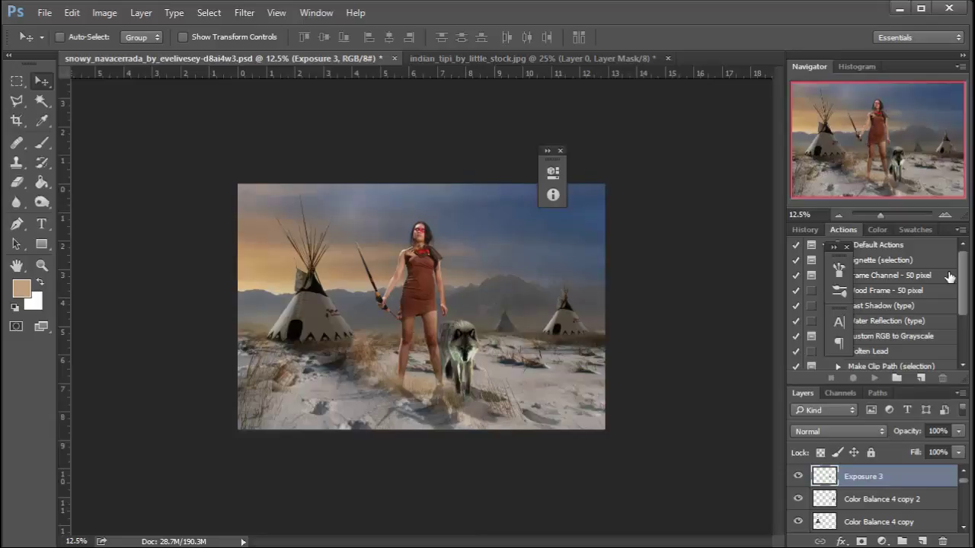
Add a clipped Curves adjustment above Curves 1 on the woman and pull its midtones down to darken her
left_click(560, 151)
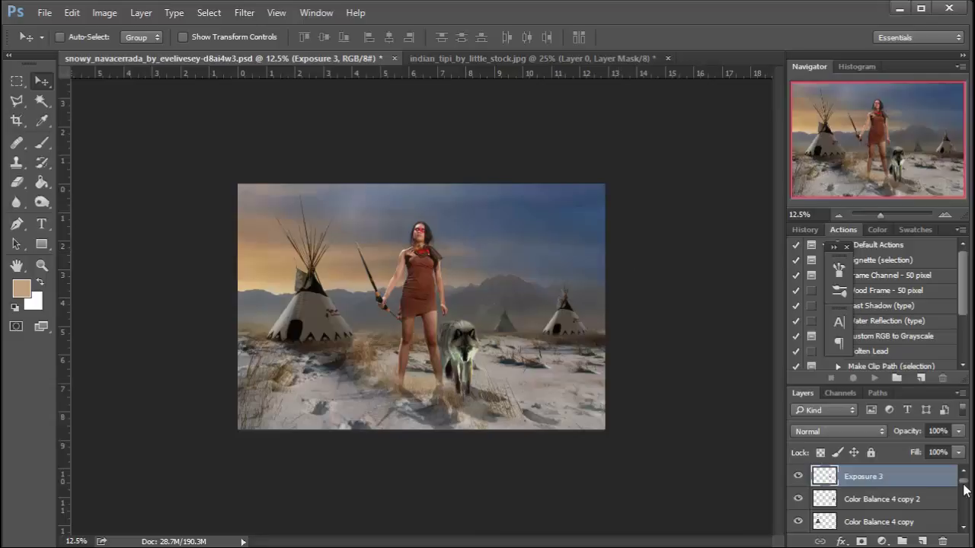
left_click_drag(963, 489, 968, 503)
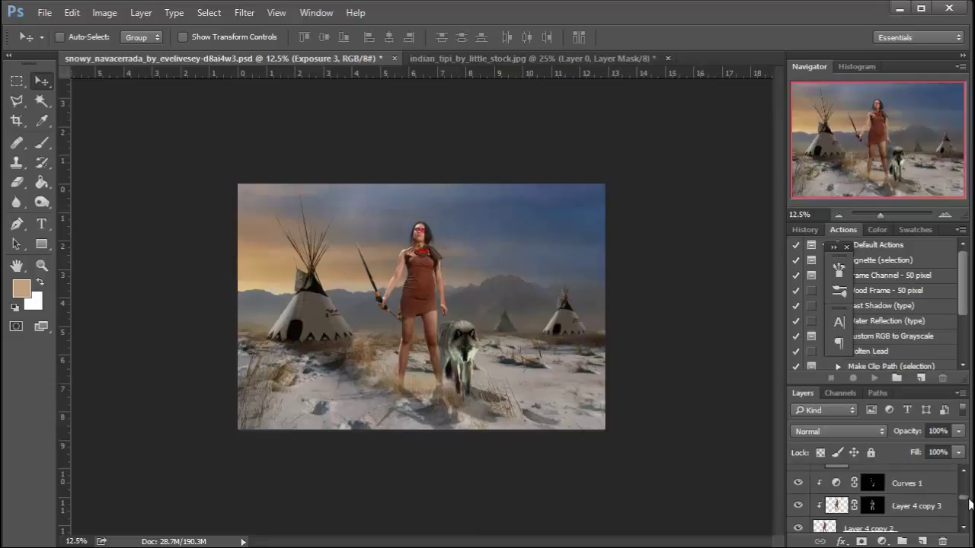
left_click(944, 487)
left_click(882, 542)
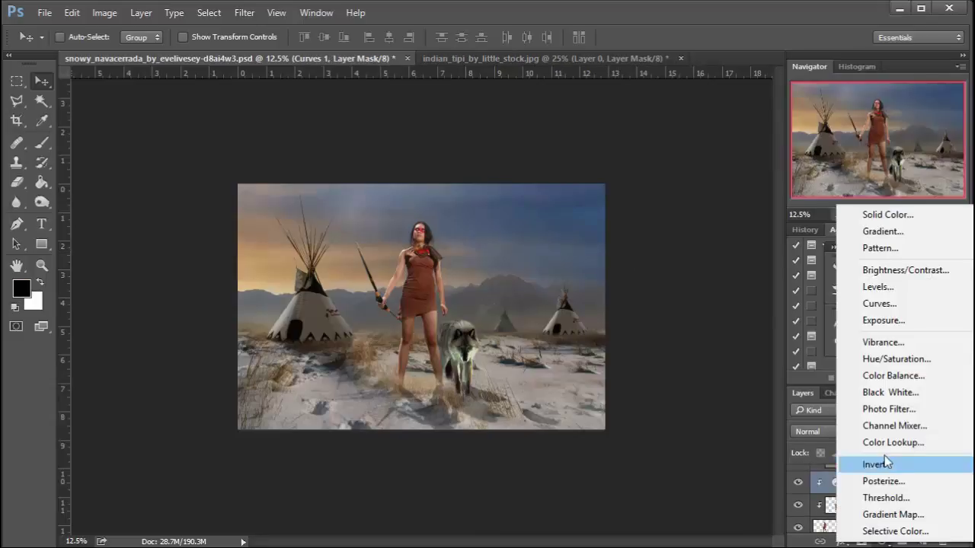
left_click(883, 300)
left_click_drag(466, 166, 691, 139)
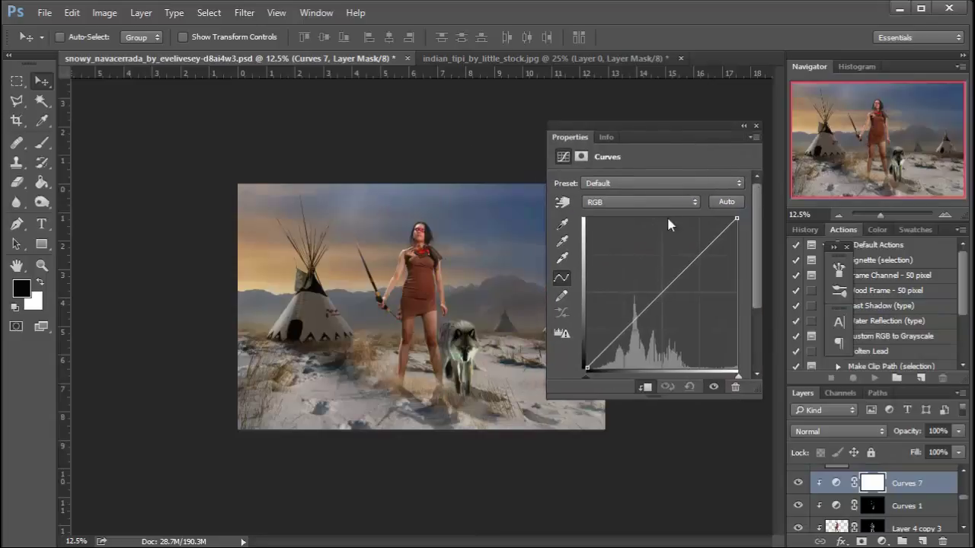
left_click_drag(663, 288, 668, 302)
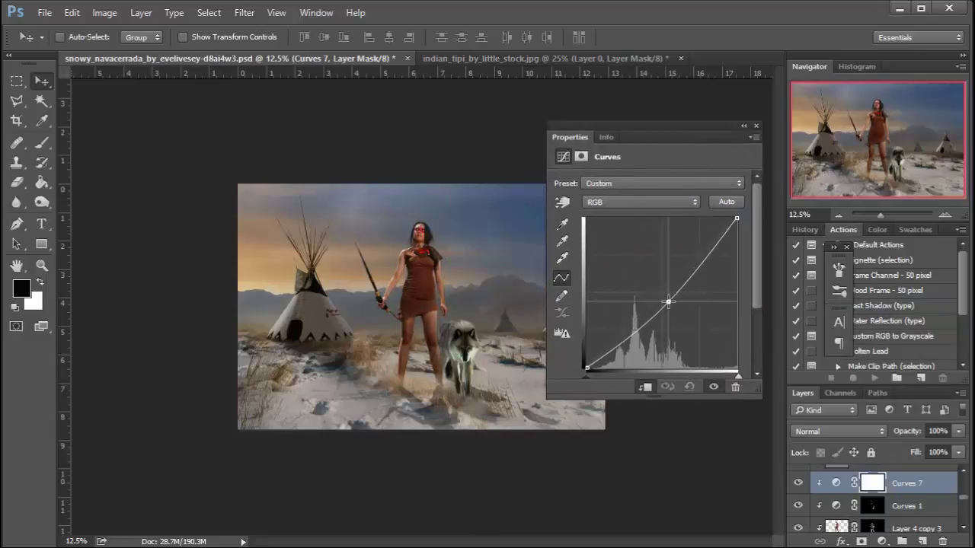
left_click_drag(587, 367, 587, 363)
left_click_drag(667, 306, 702, 193)
left_click(767, 182)
Compare the woman with and without the Curves 7 darkening and set its opacity to 73%
left_click(799, 483)
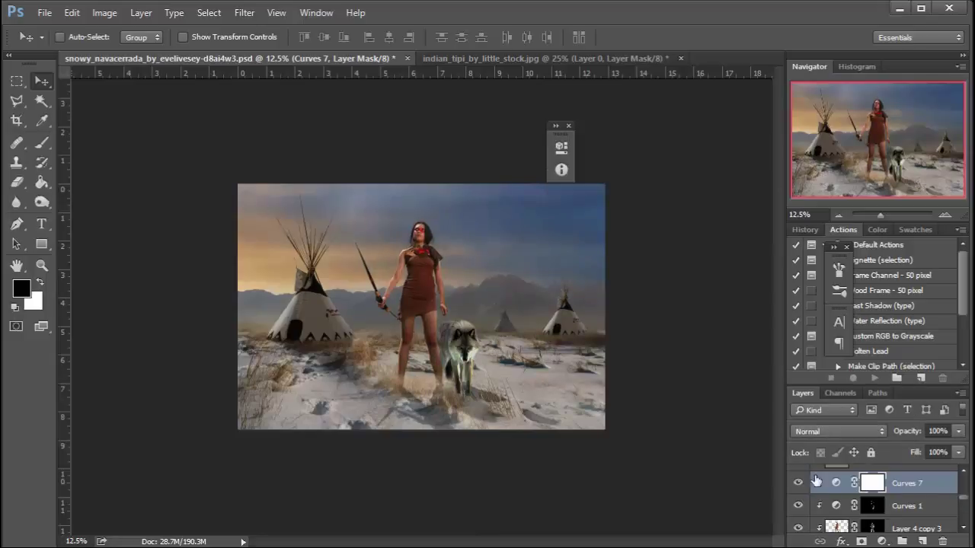
left_click_drag(955, 431, 958, 456)
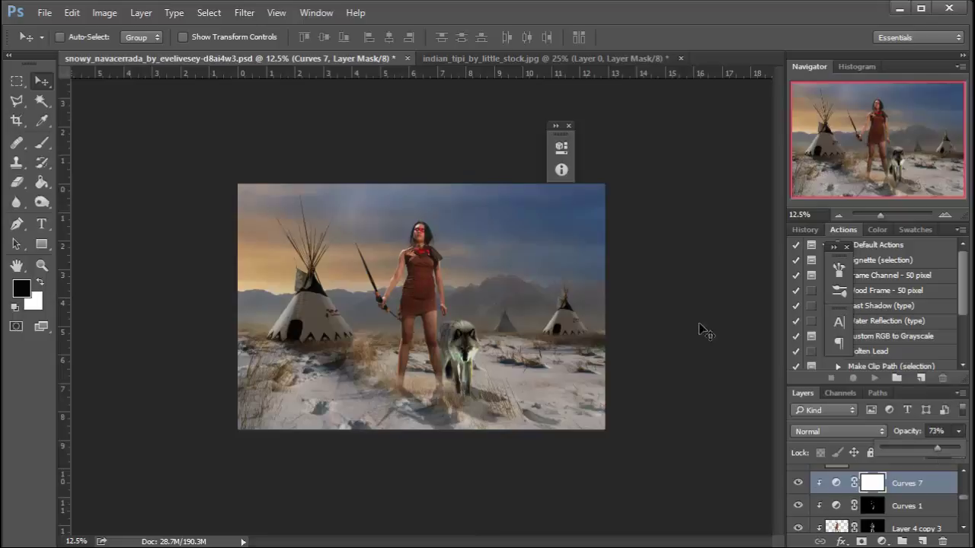
left_click(680, 312)
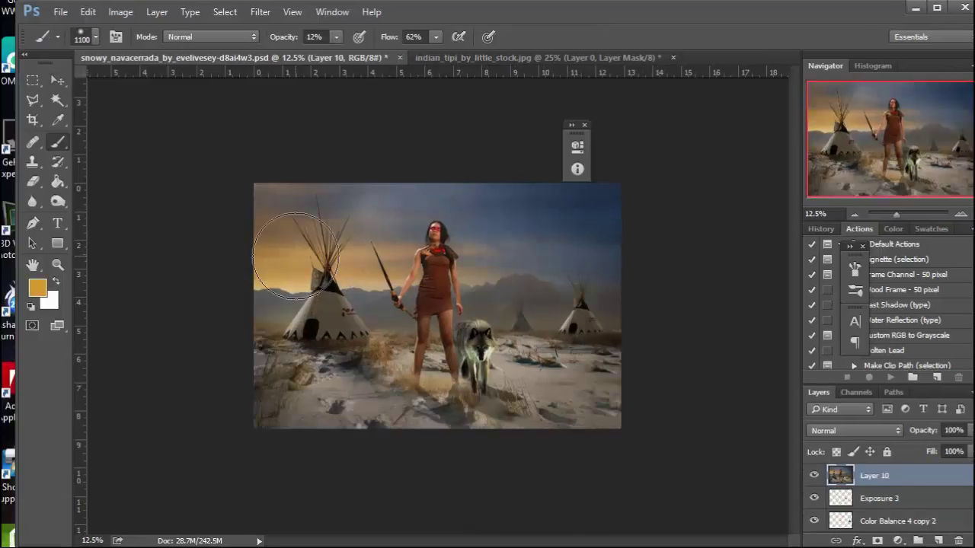
Try painting an orange glow over the large tipi and sky directly on Layer 10, and undo the strokes
left_click(349, 286)
left_click(285, 223)
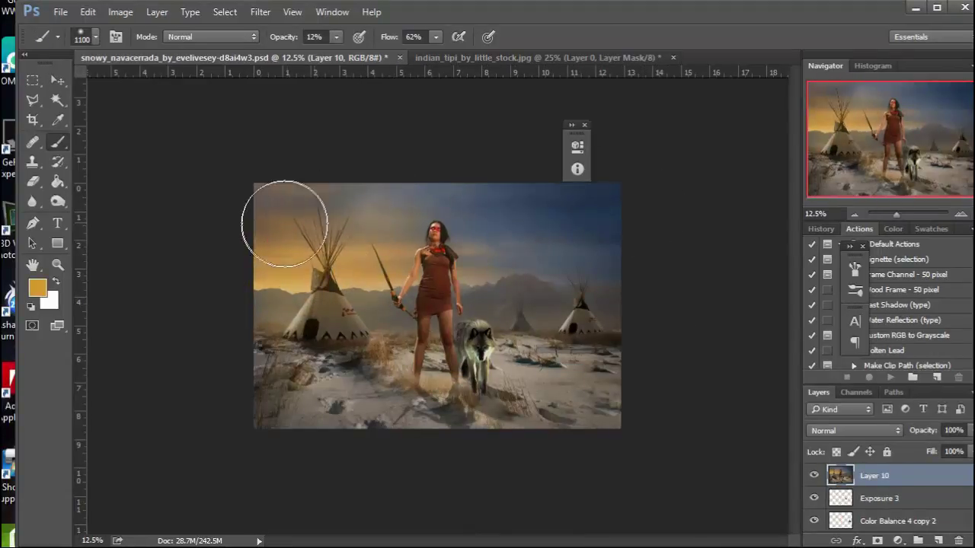
left_click_drag(279, 307, 352, 311)
left_click(334, 341)
left_click(394, 206)
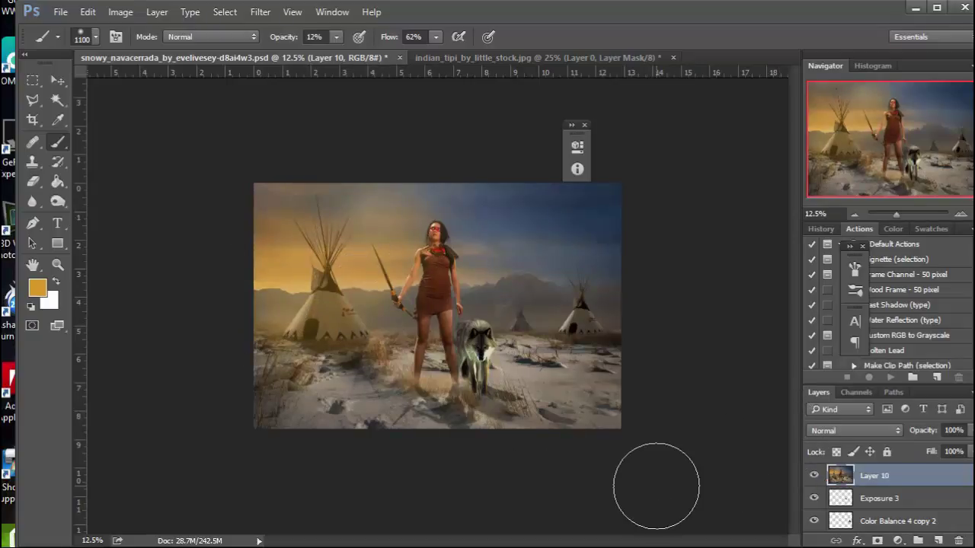
key("ctrl+alt+z")
key("ctrl+alt+z")
key("ctrl+alt+z")
key("ctrl+alt+z")
key("ctrl+alt+z")
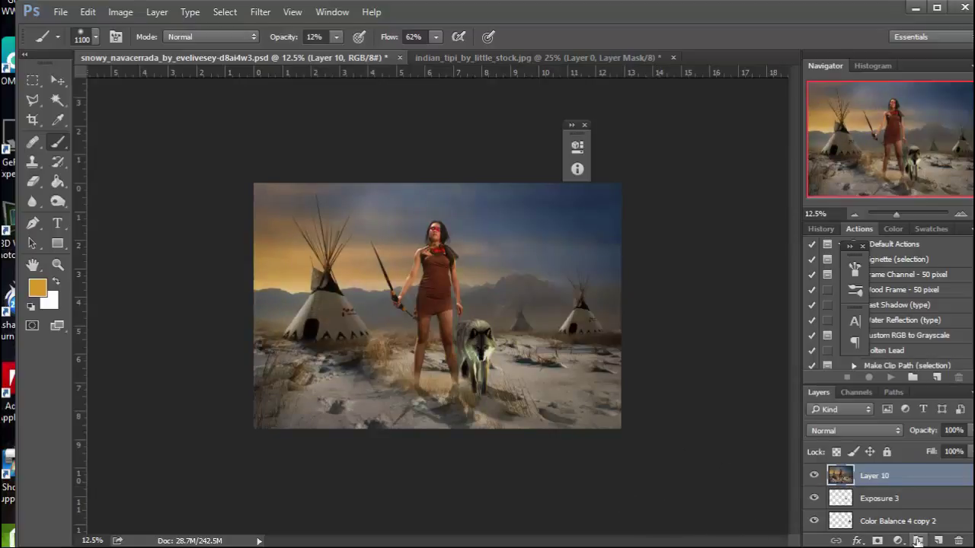
On a new layer above Layer 10, paint an orange glow over the tipi and sky with a soft 1100 px brush at 12% opacity
left_click(938, 540)
mouse_move(313, 283)
left_mouse_down()
mouse_move(282, 296)
mouse_move(284, 240)
mouse_move(349, 294)
mouse_move(387, 251)
mouse_move(387, 218)
mouse_move(413, 229)
mouse_move(382, 204)
mouse_move(313, 201)
mouse_move(281, 355)
mouse_move(383, 364)
mouse_move(388, 325)
mouse_move(355, 372)
mouse_move(323, 396)
mouse_move(392, 393)
mouse_move(542, 318)
left_mouse_up()
left_click_drag(335, 198, 300, 193)
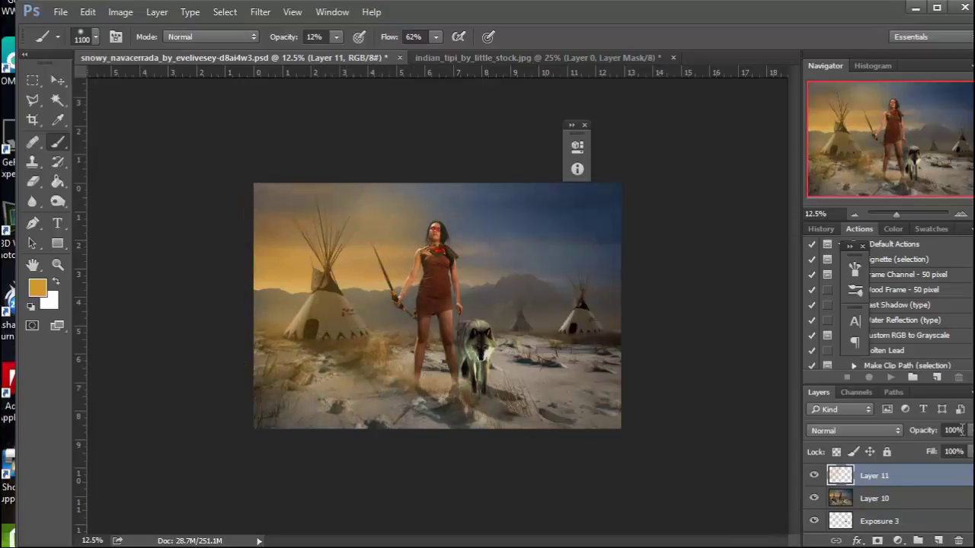
left_click(813, 475)
left_click(813, 475)
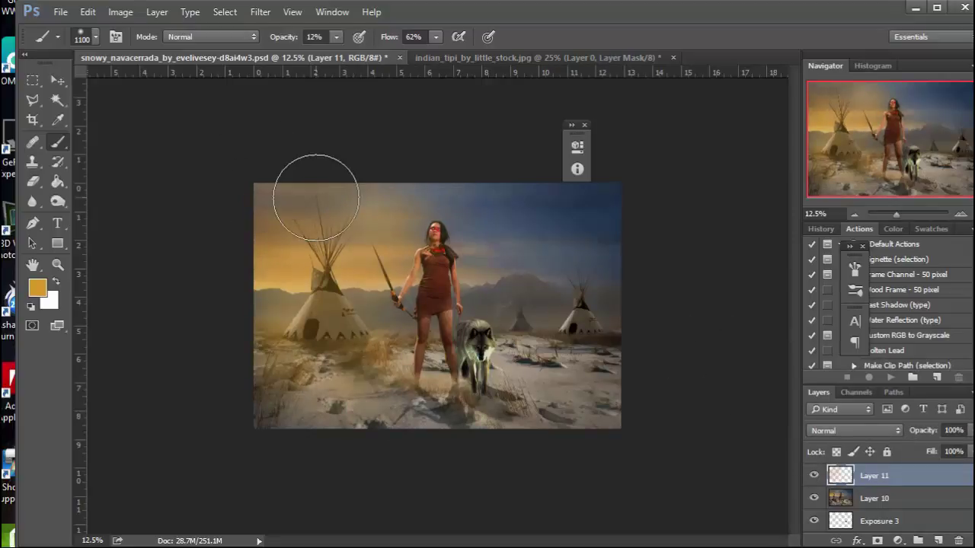
Reduce the orange glow layer's opacity to 75% and compare the image with and without it
left_click(971, 452)
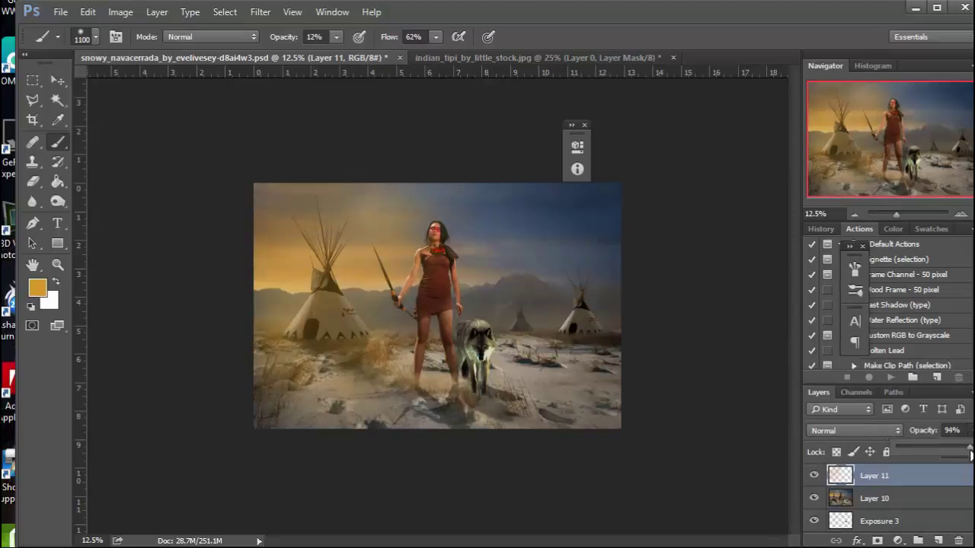
left_click_drag(967, 450, 955, 455)
left_click(815, 475)
left_click(815, 475)
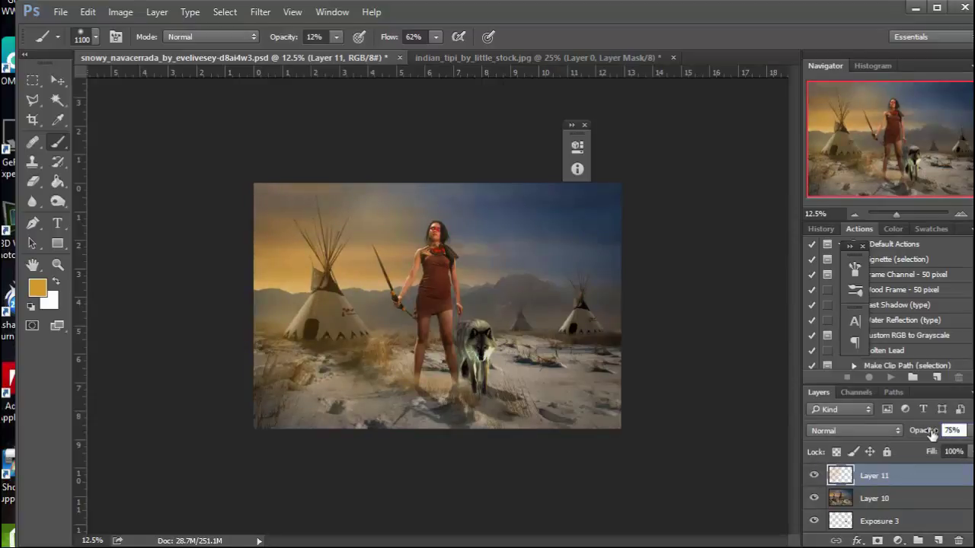
left_click(814, 476)
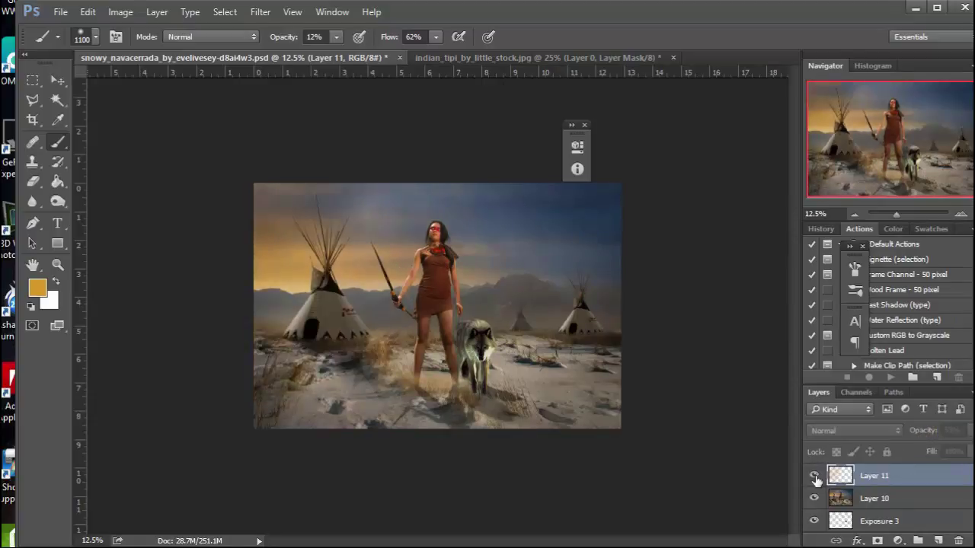
left_click(814, 475)
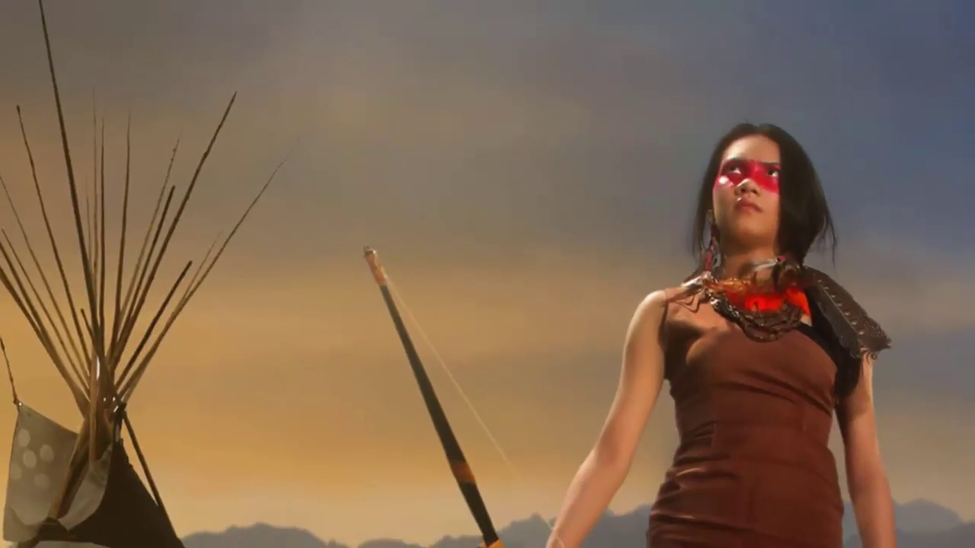